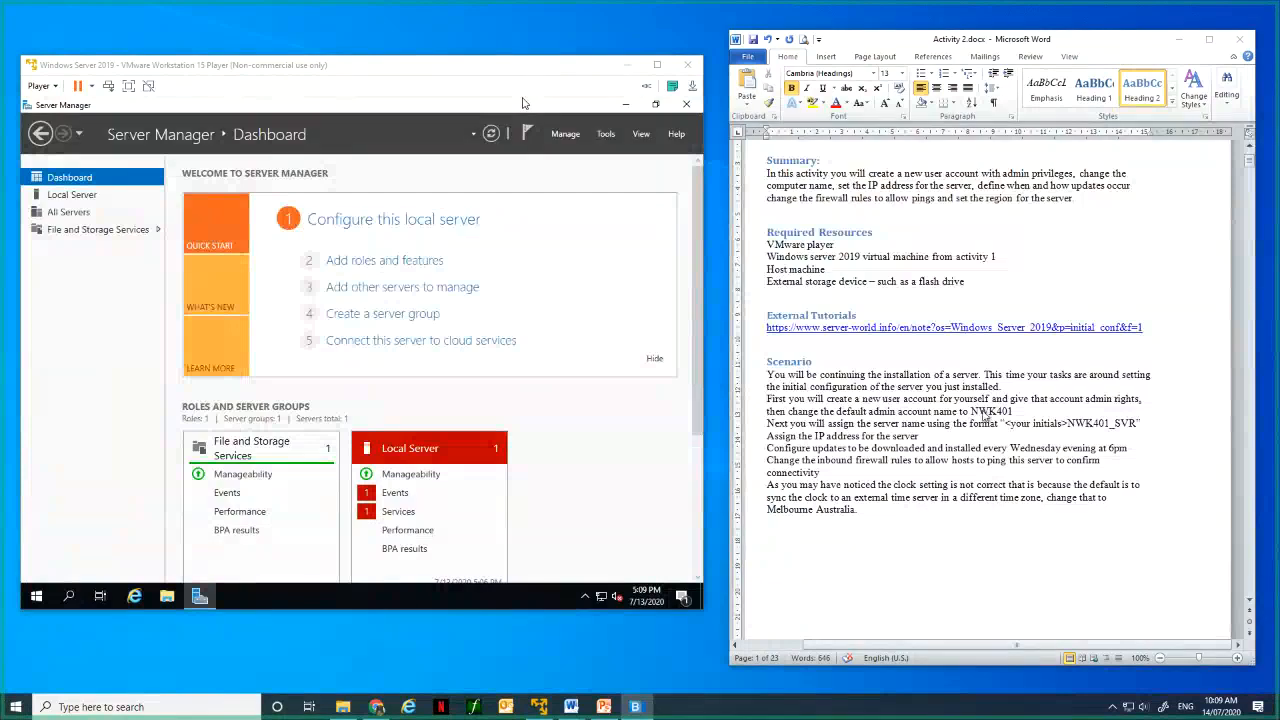
# - Review the Activity 2 brief, highlighting the NWK401 admin account name and the Wednesday 6pm update schedule
pyautogui.click(1151, 289)
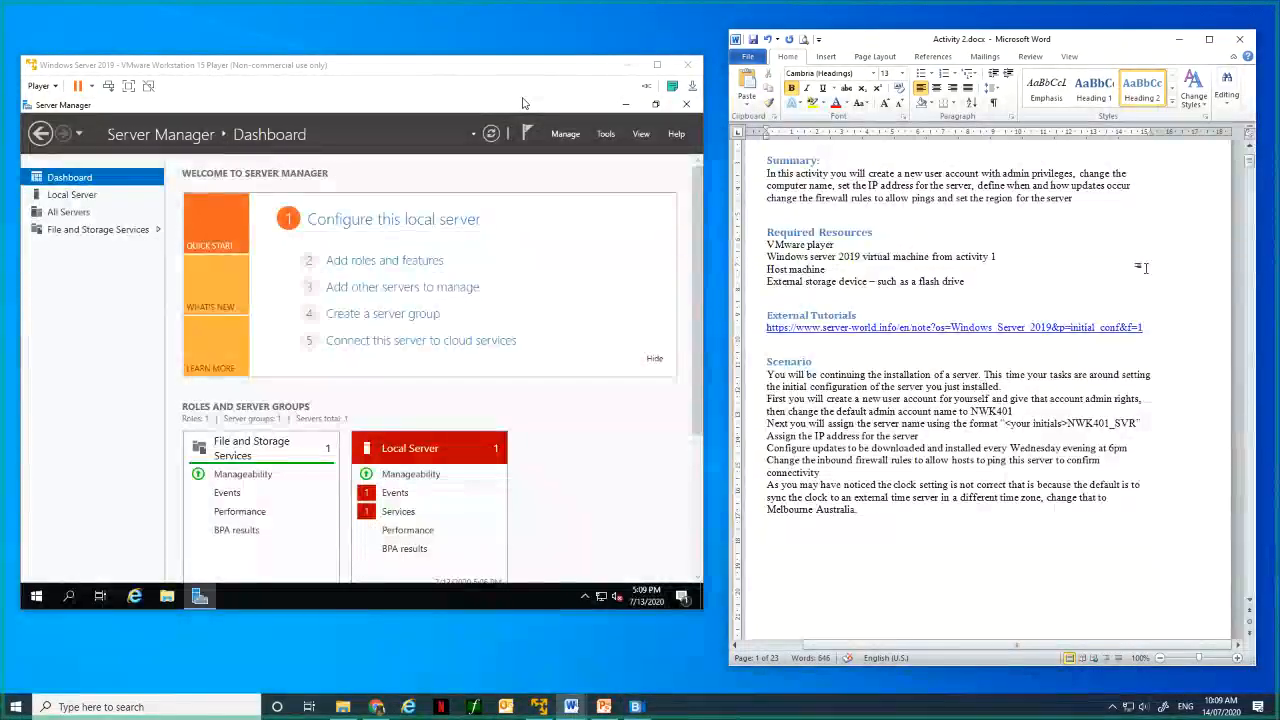
pyautogui.scroll(3, 1145, 267)
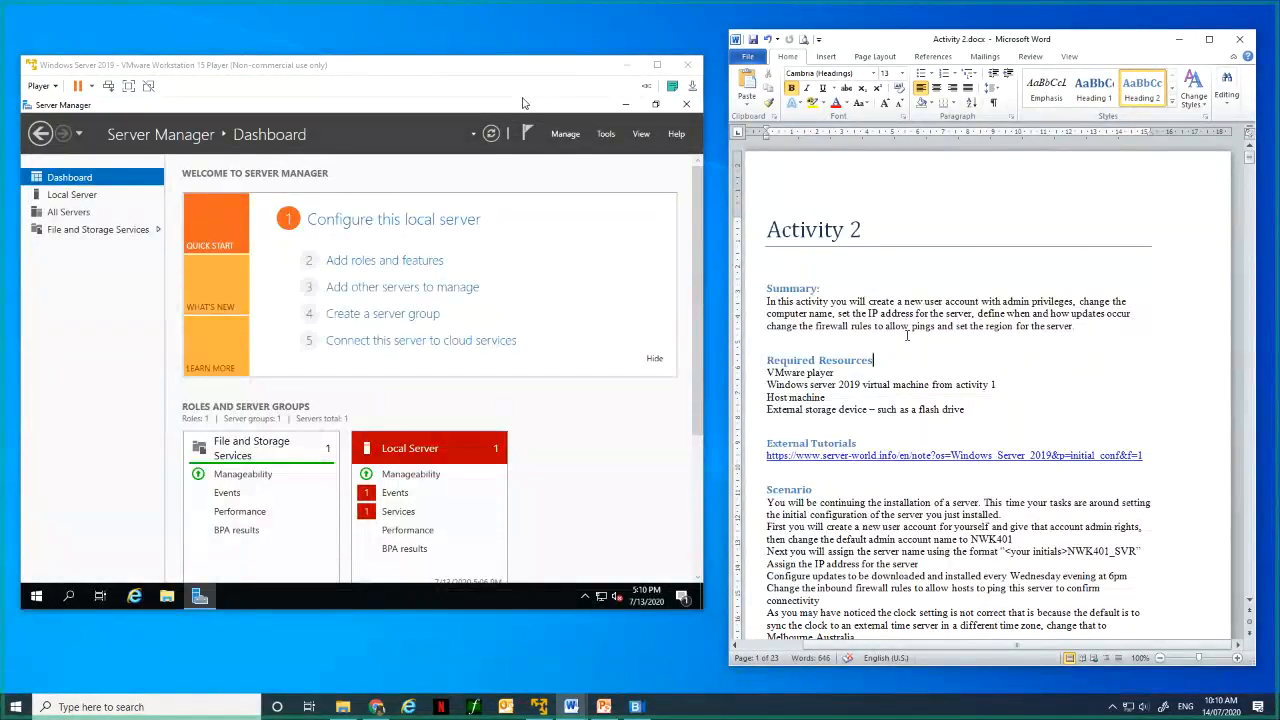
pyautogui.scroll(-3, 907, 336)
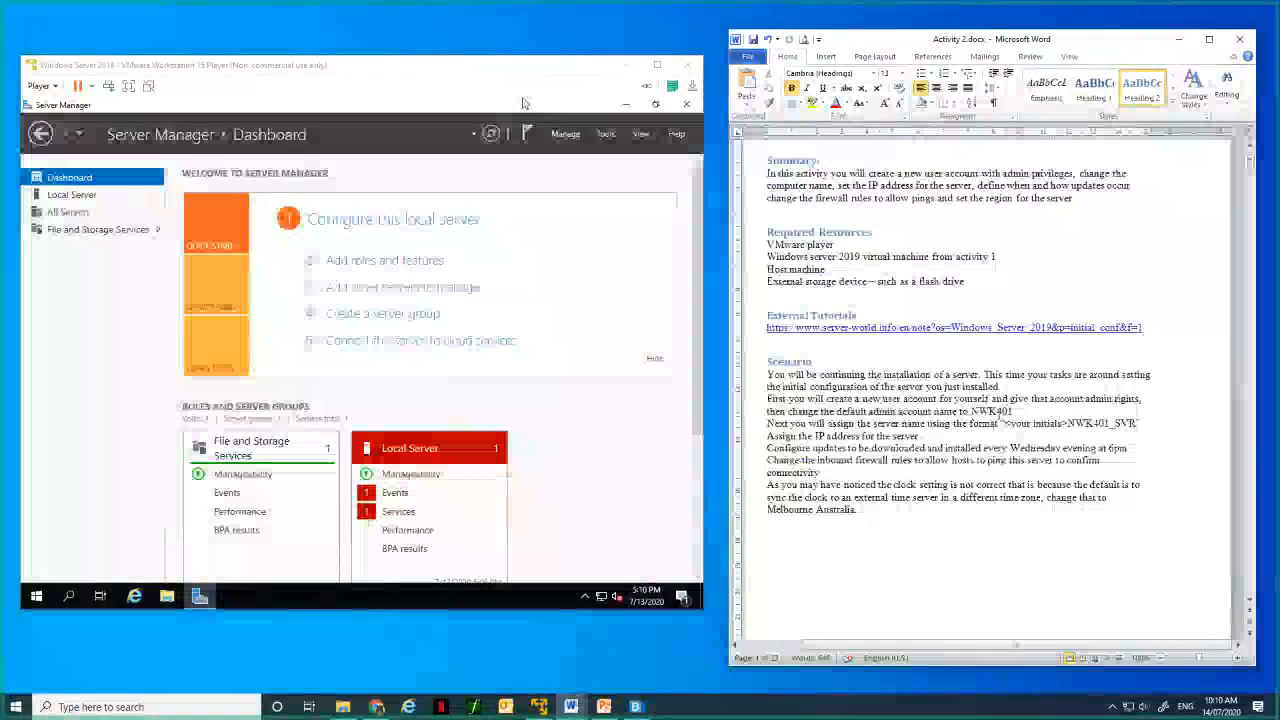
pyautogui.moveTo(970, 411); pyautogui.dragTo(1002, 411)
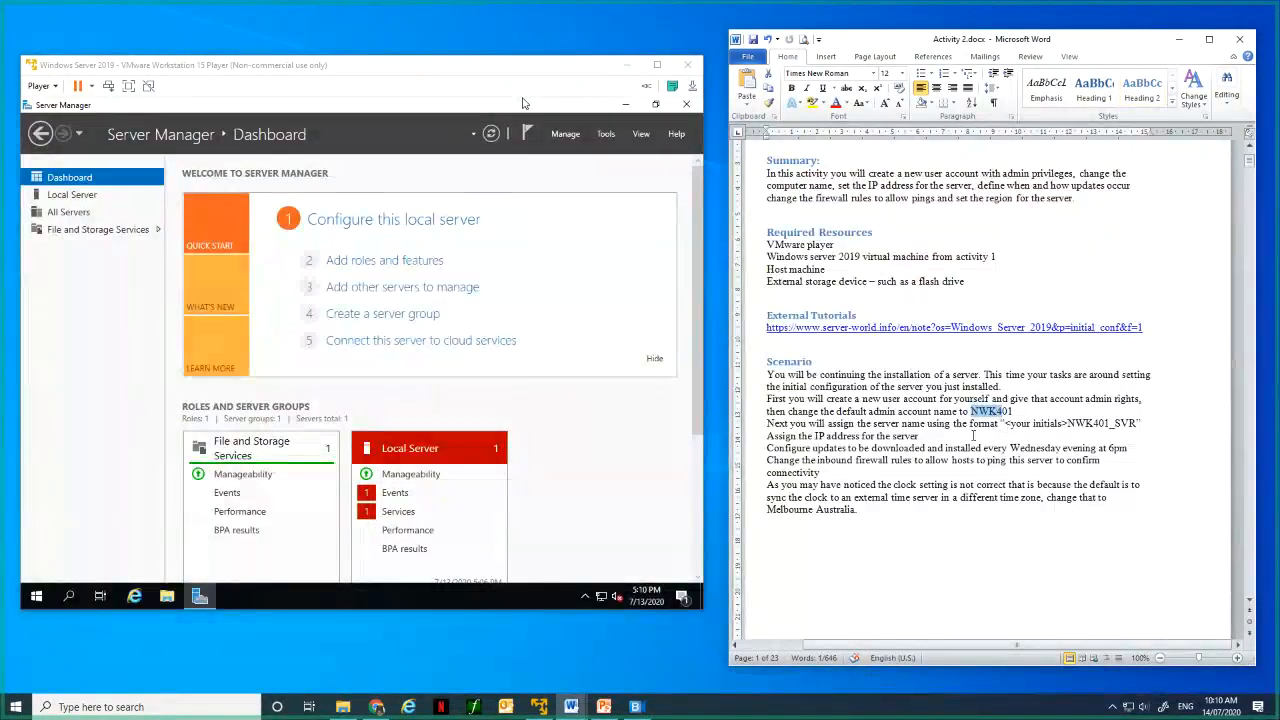
pyautogui.scroll(-1, 972, 434)
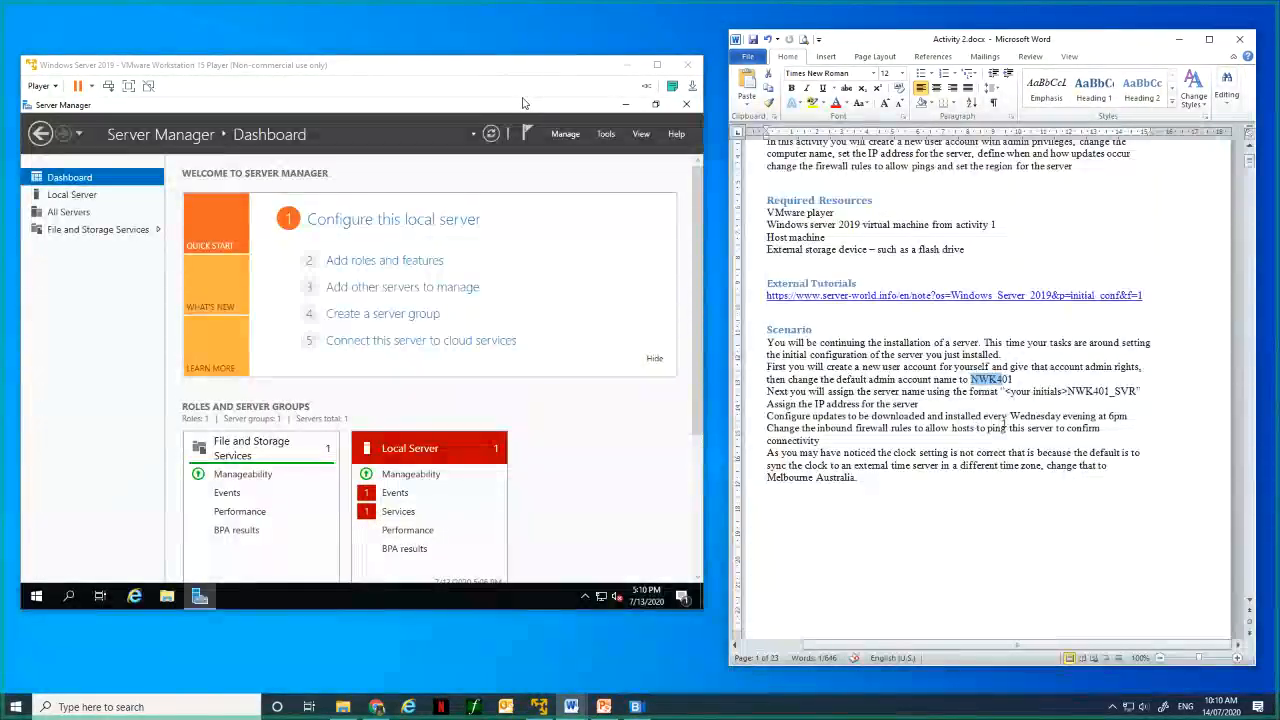
pyautogui.moveTo(1010, 416); pyautogui.dragTo(1127, 418)
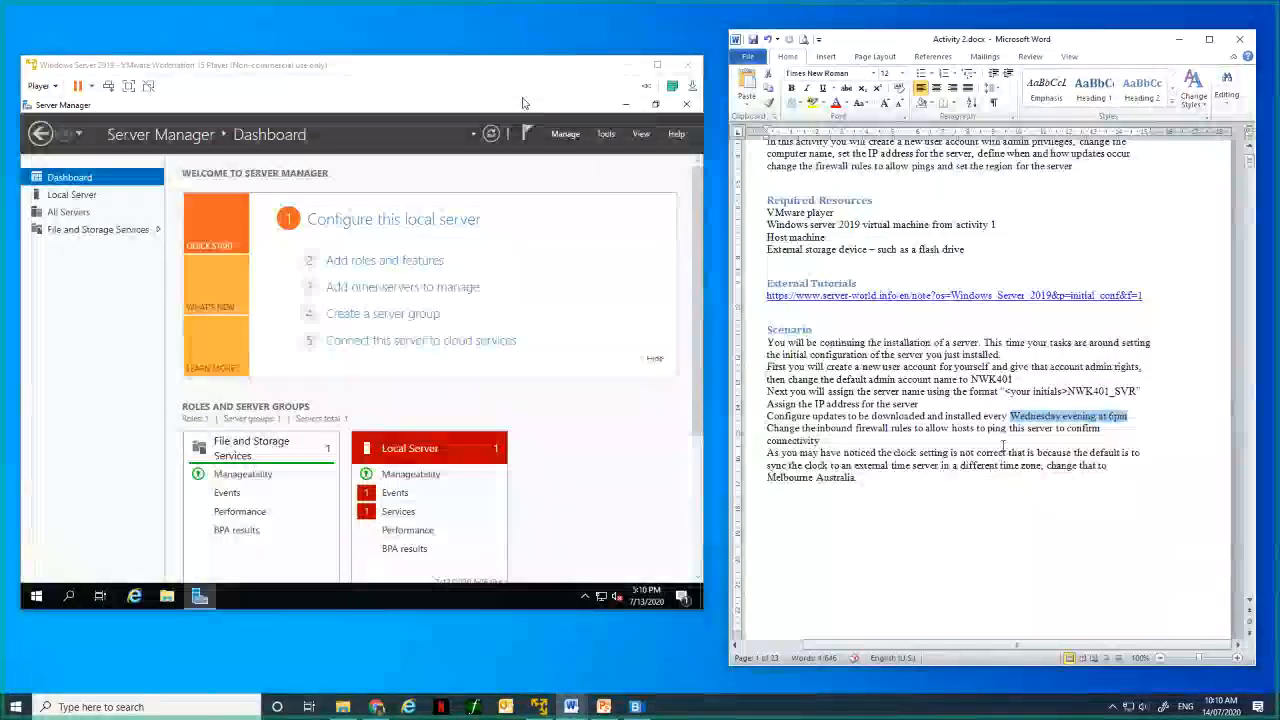
pyautogui.click(926, 482)
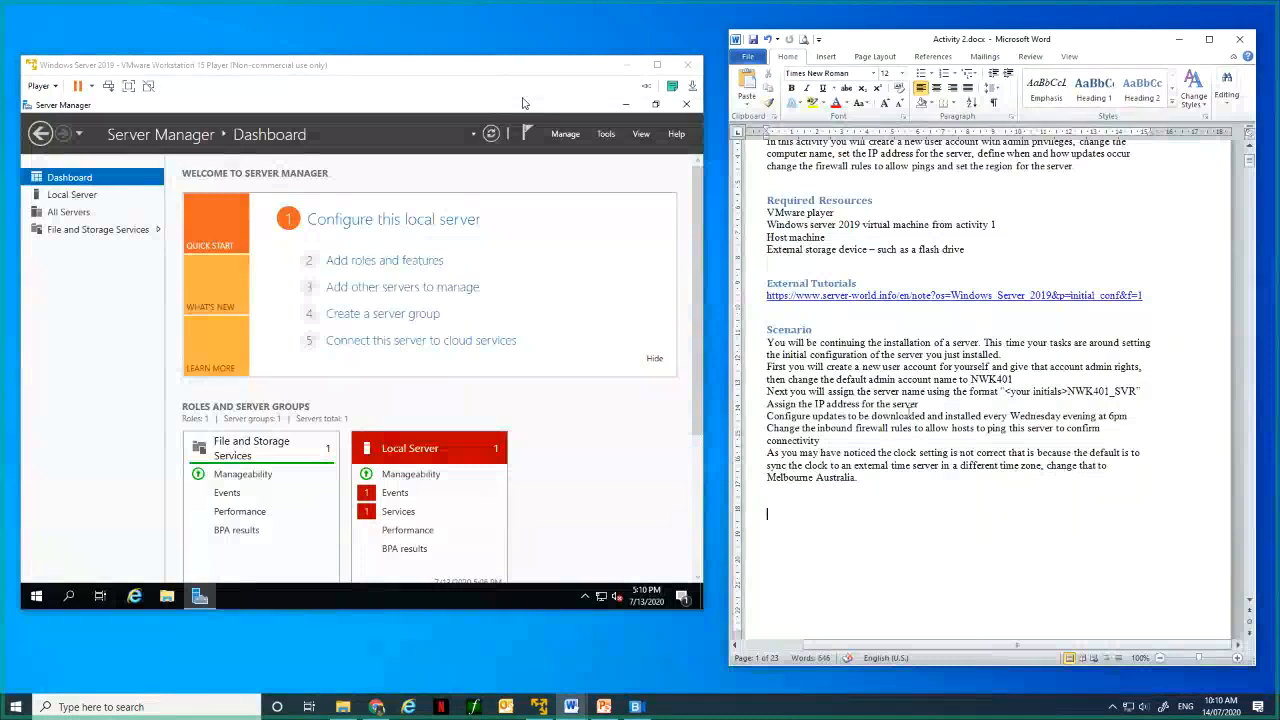
pyautogui.scroll(-5, 1050, 286)
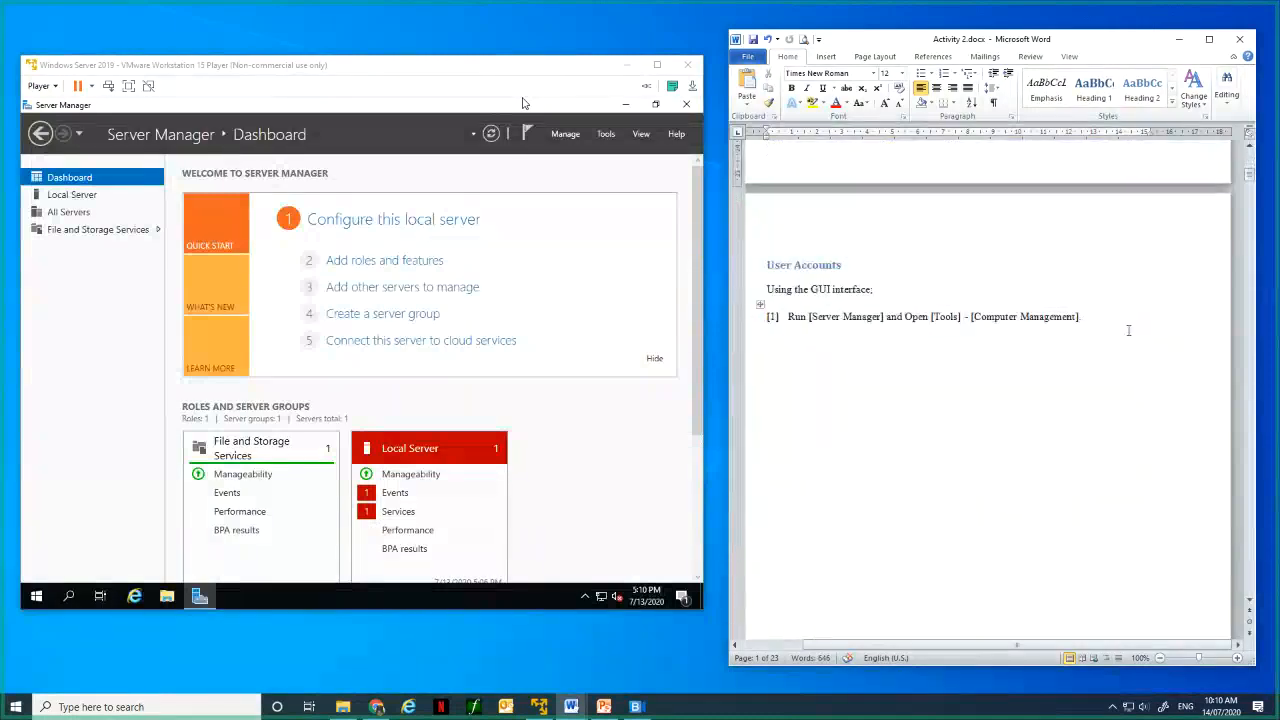
pyautogui.scroll(-10, 1128, 330)
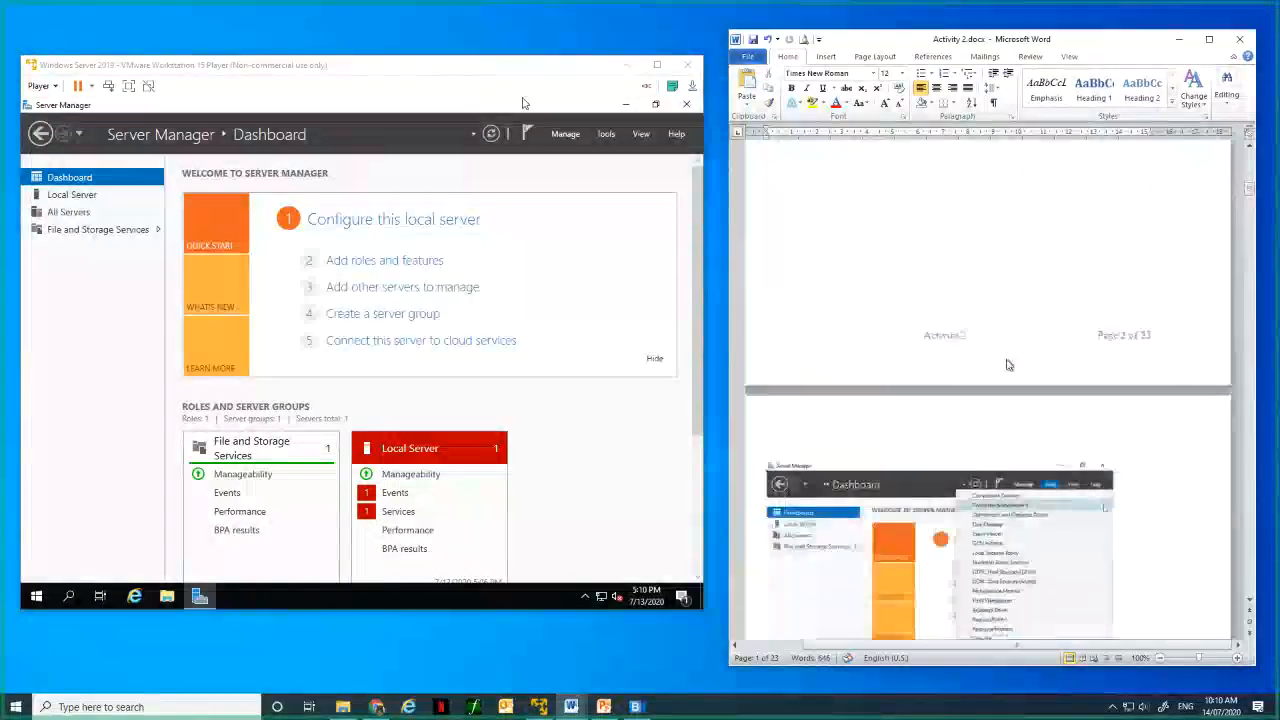
pyautogui.scroll(-6, 1008, 365)
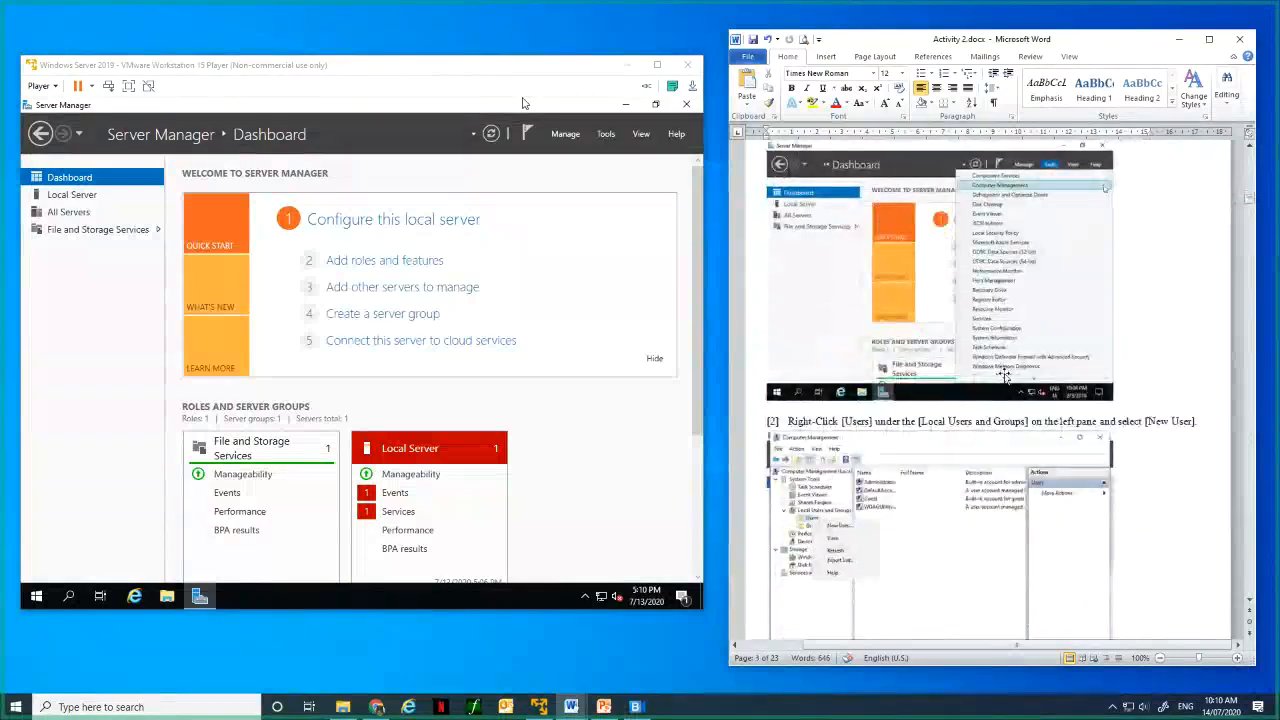
pyautogui.scroll(-3, 1005, 375)
pyautogui.scroll(4, 1006, 378)
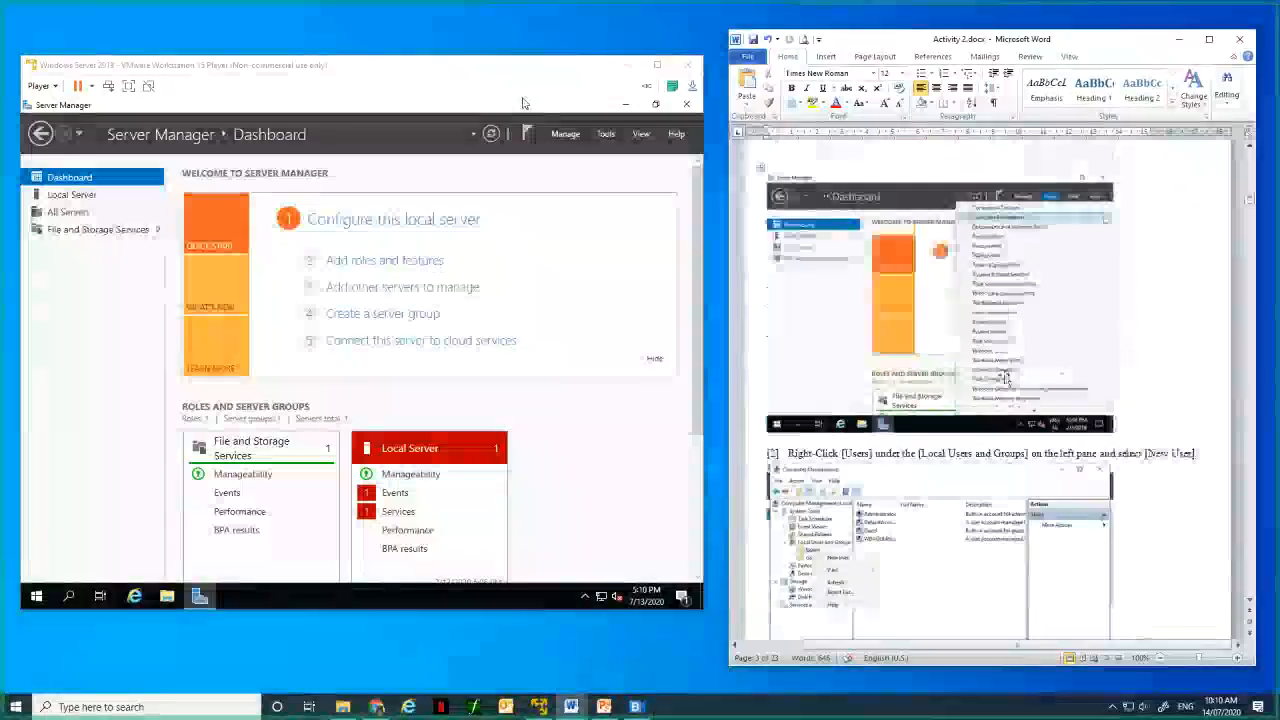
pyautogui.scroll(15, 1006, 378)
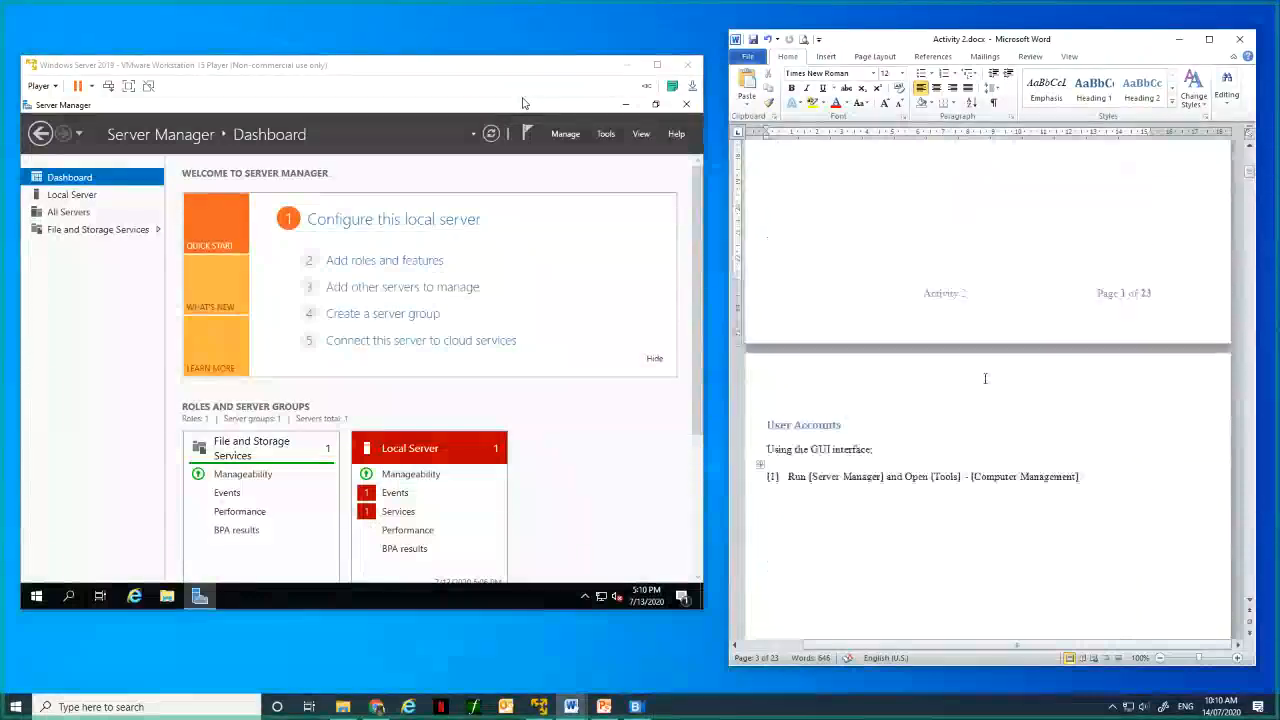
pyautogui.scroll(8, 985, 378)
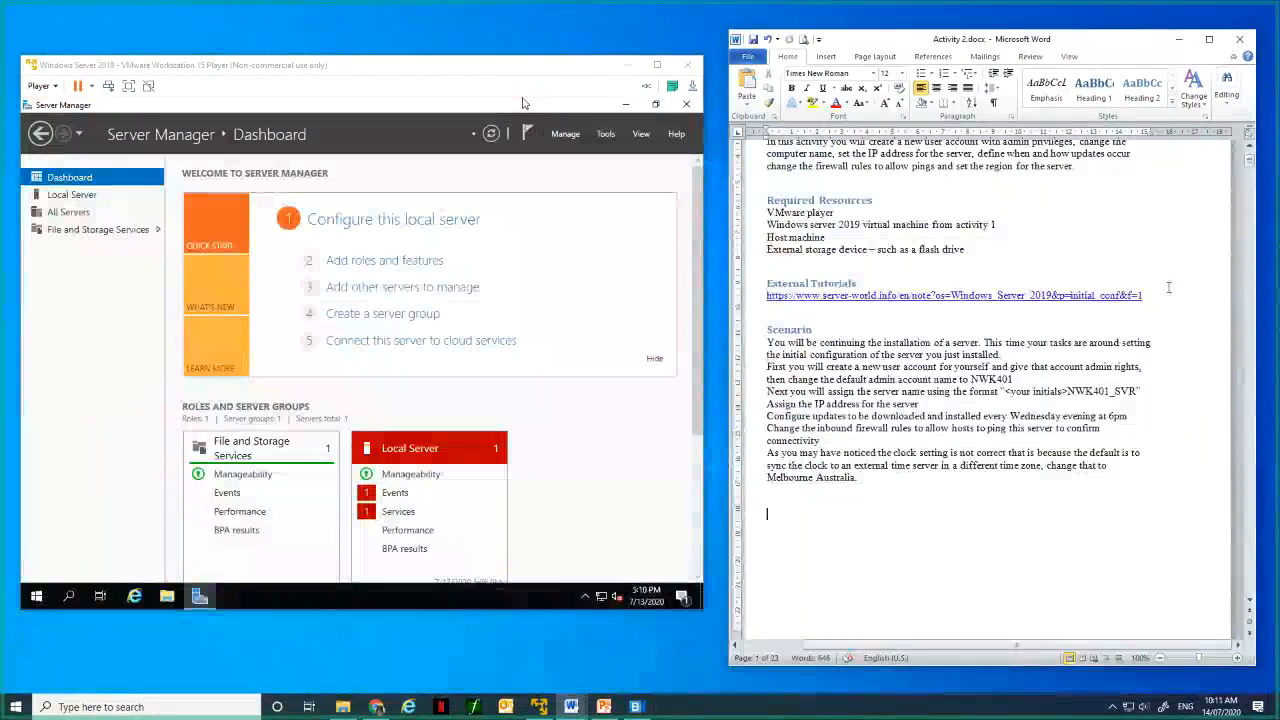
pyautogui.scroll(-8, 1168, 287)
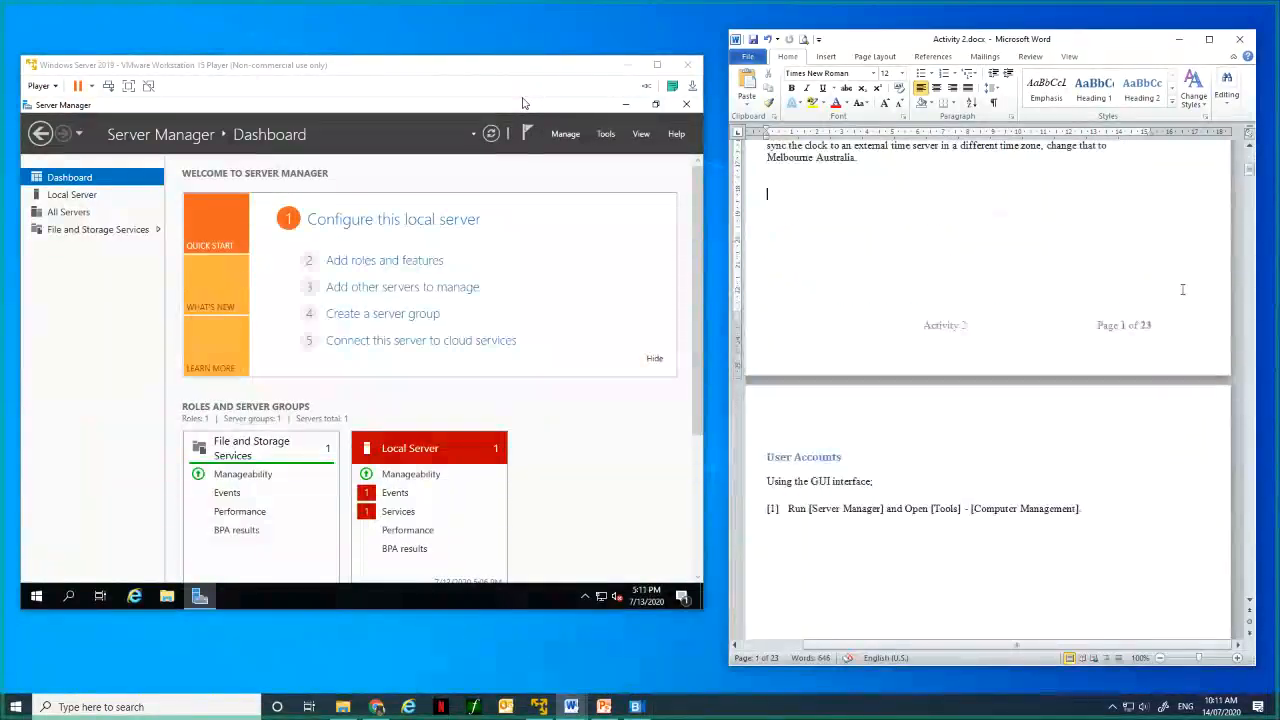
pyautogui.scroll(-1, 1182, 289)
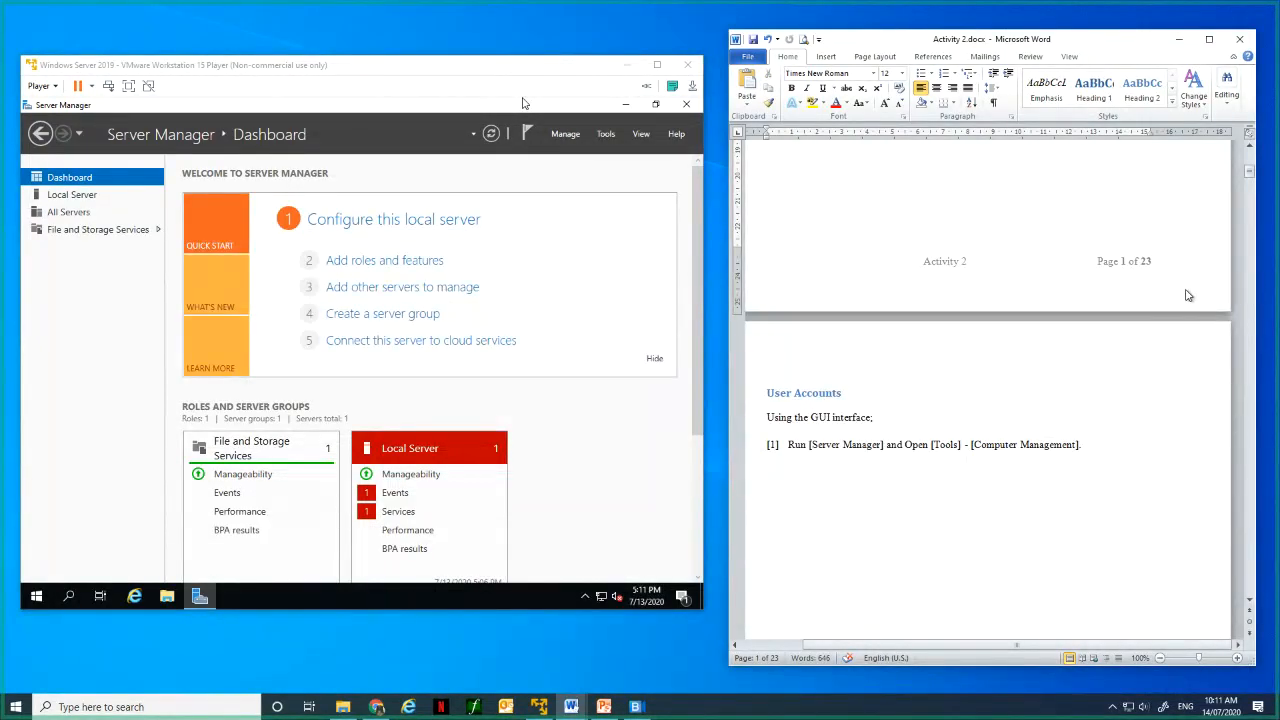
# - Highlight the brief's admin privileges, IP address, update timing and firewall rules requirements
pyautogui.scroll(15, 1188, 295)
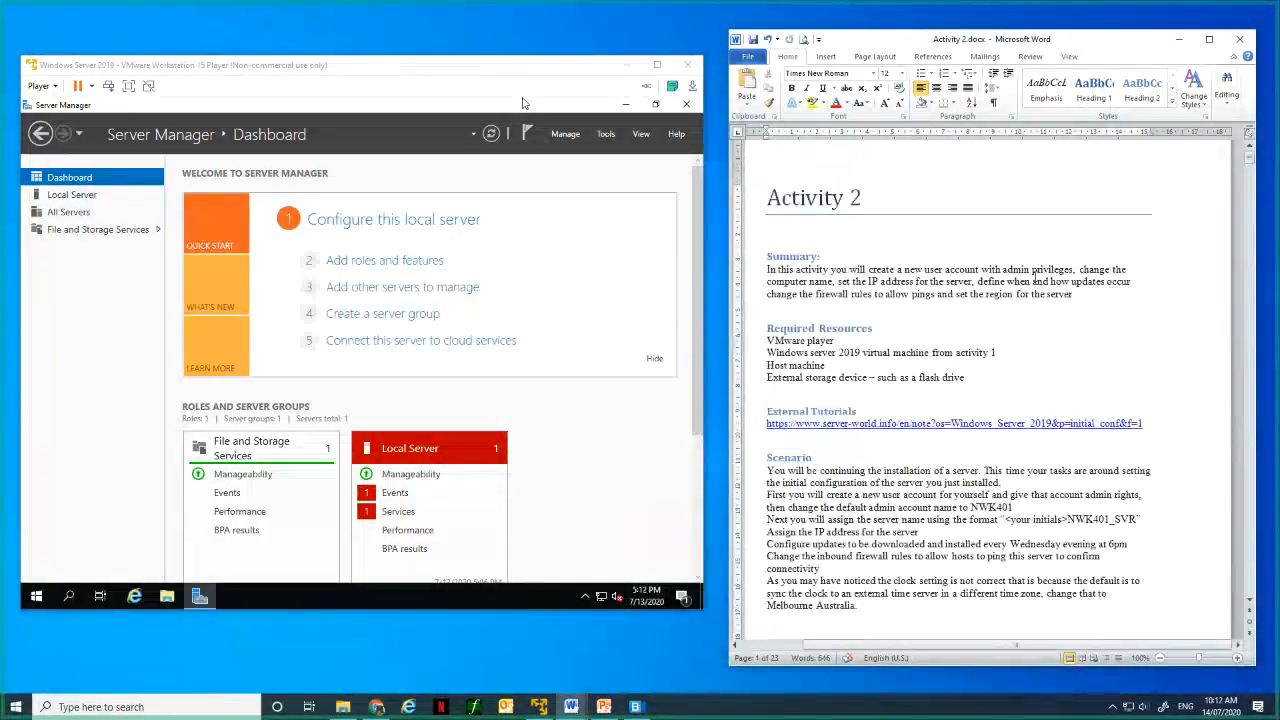
pyautogui.moveTo(960, 269); pyautogui.dragTo(1074, 270)
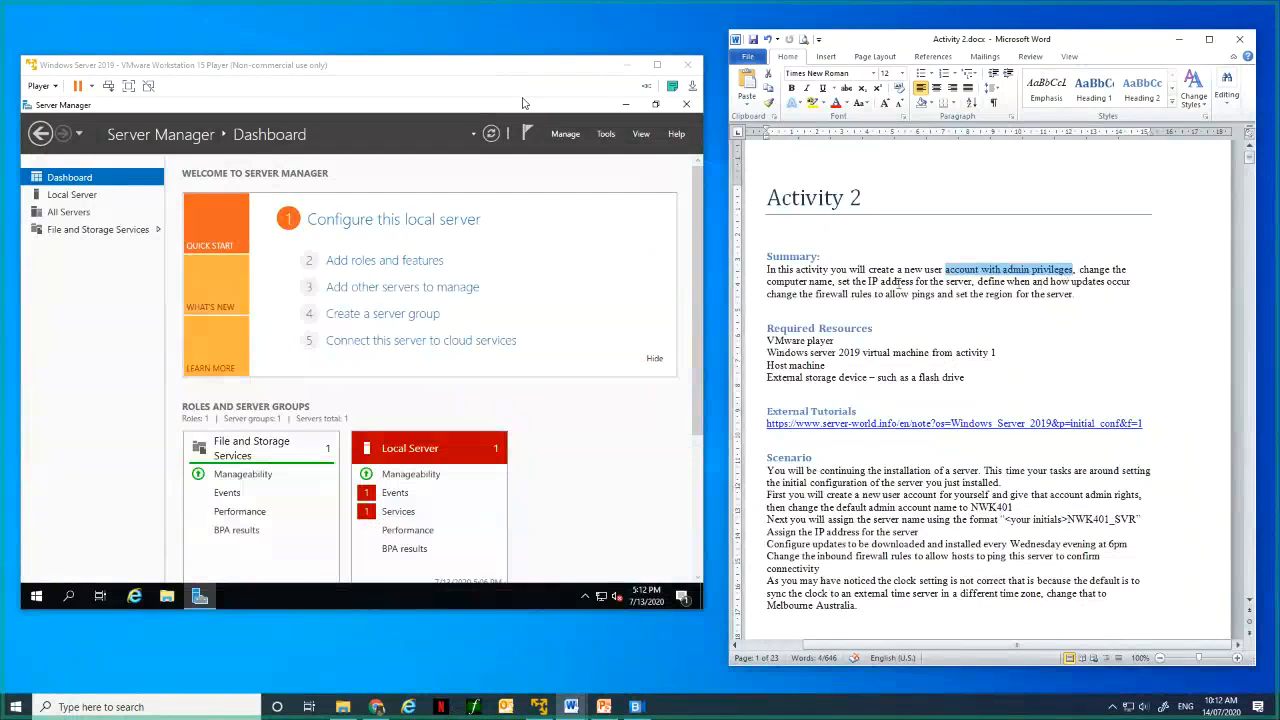
pyautogui.moveTo(880, 281); pyautogui.dragTo(976, 281)
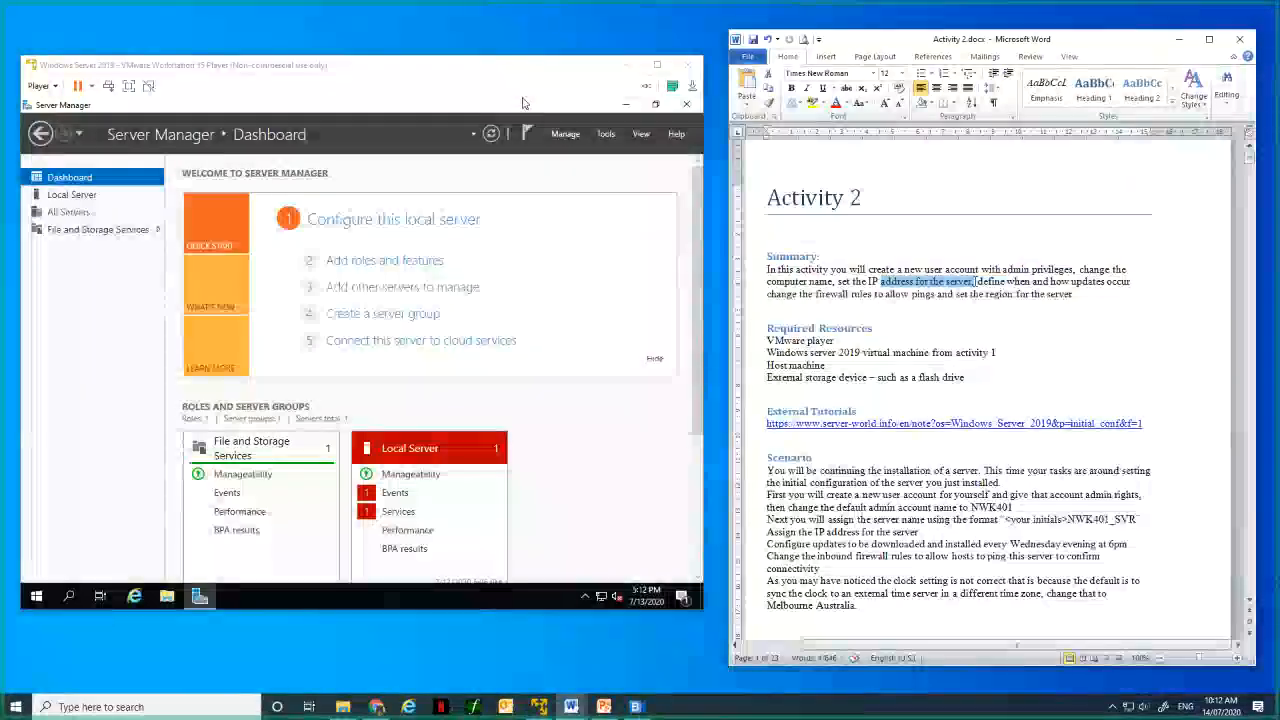
pyautogui.doubleClick(1060, 281)
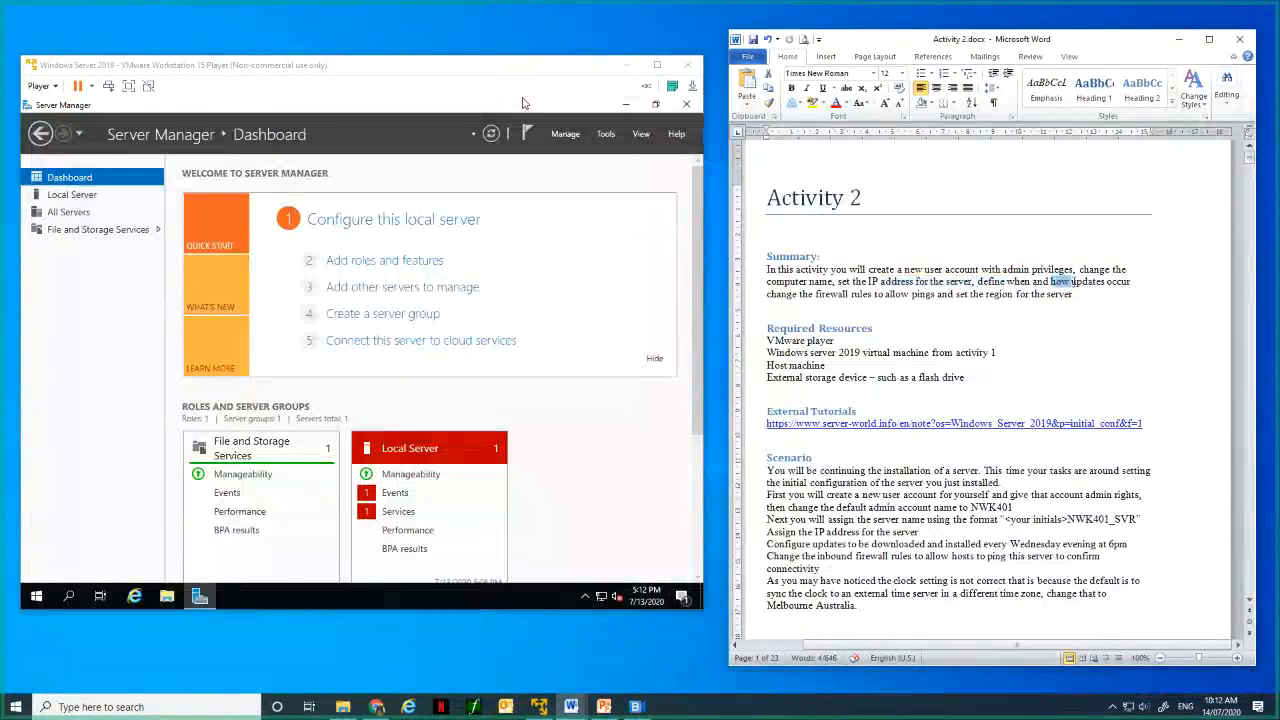
pyautogui.moveTo(1073, 282); pyautogui.dragTo(1120, 282)
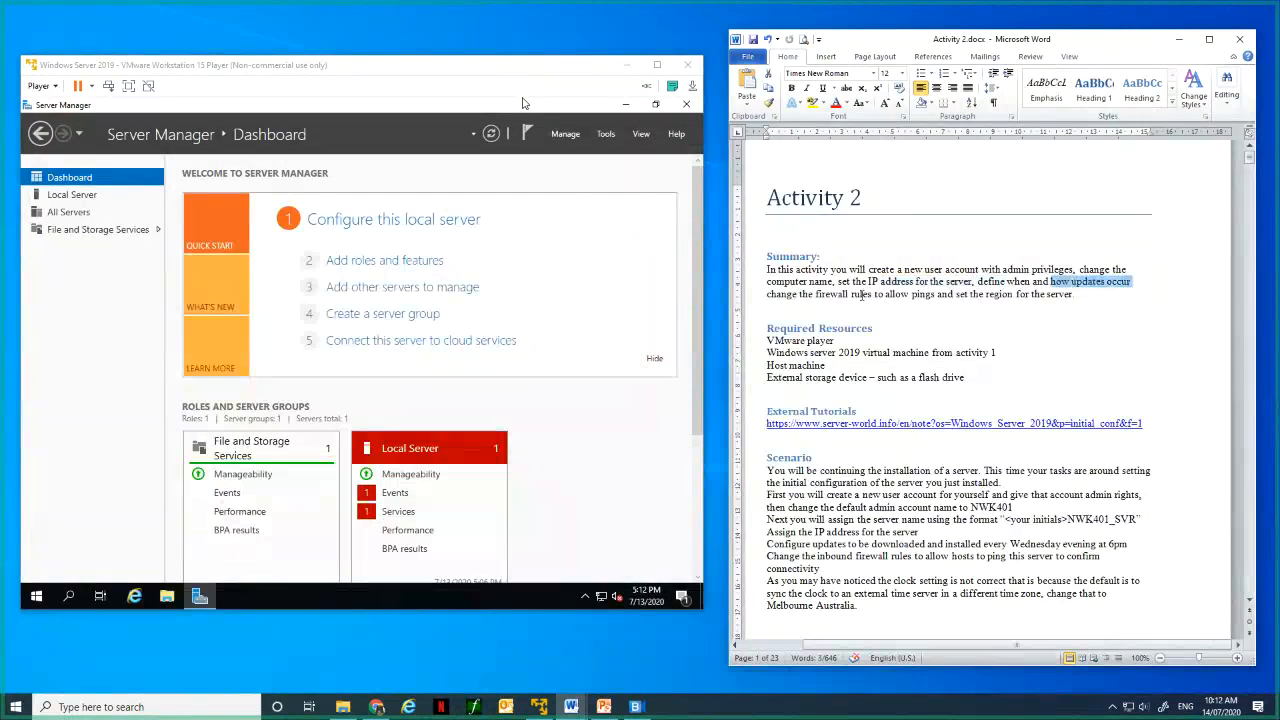
pyautogui.moveTo(800, 294); pyautogui.dragTo(872, 294)
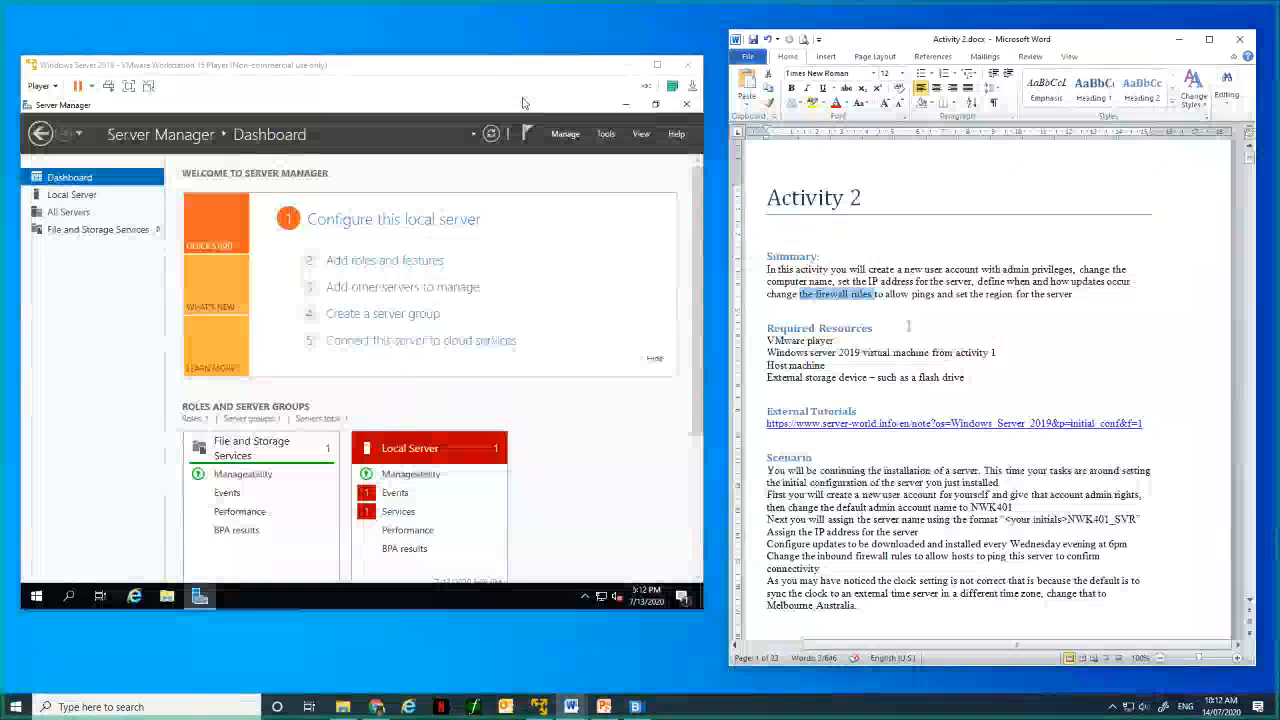
pyautogui.scroll(-2, 1137, 497)
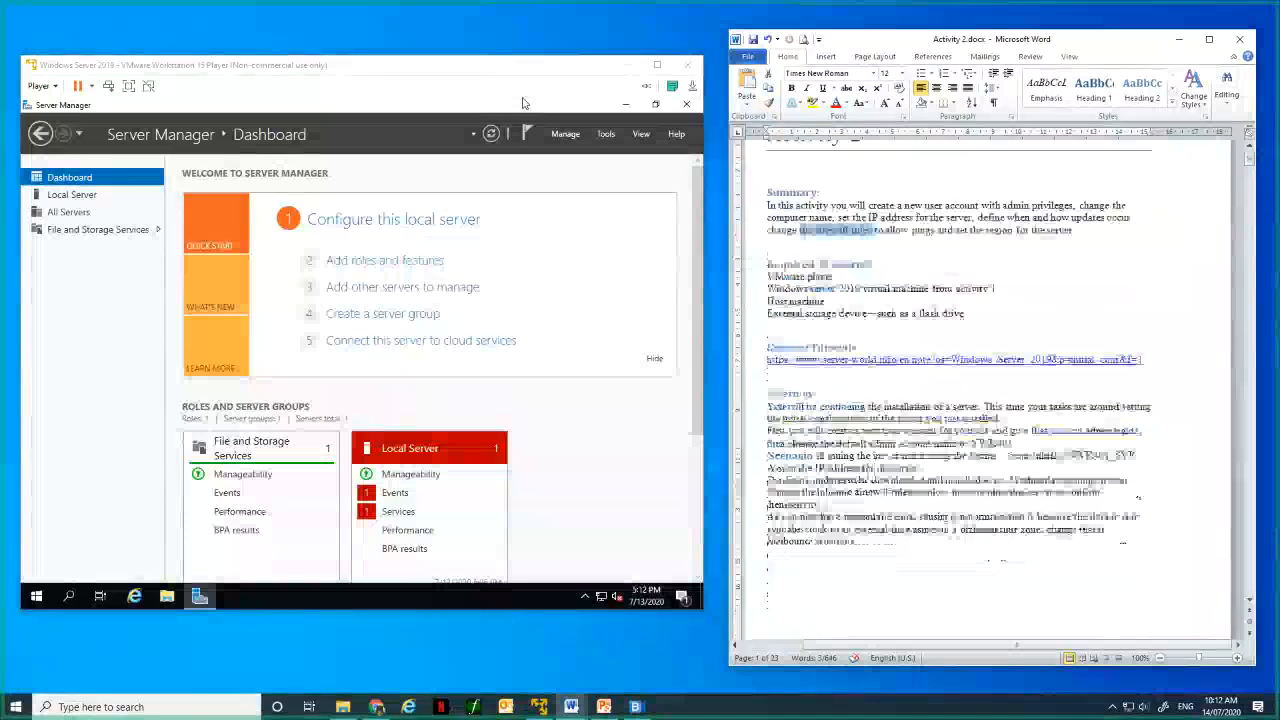
# - Open the server's Date & time settings from the taskbar clock and widen the window
pyautogui.click(650, 600)
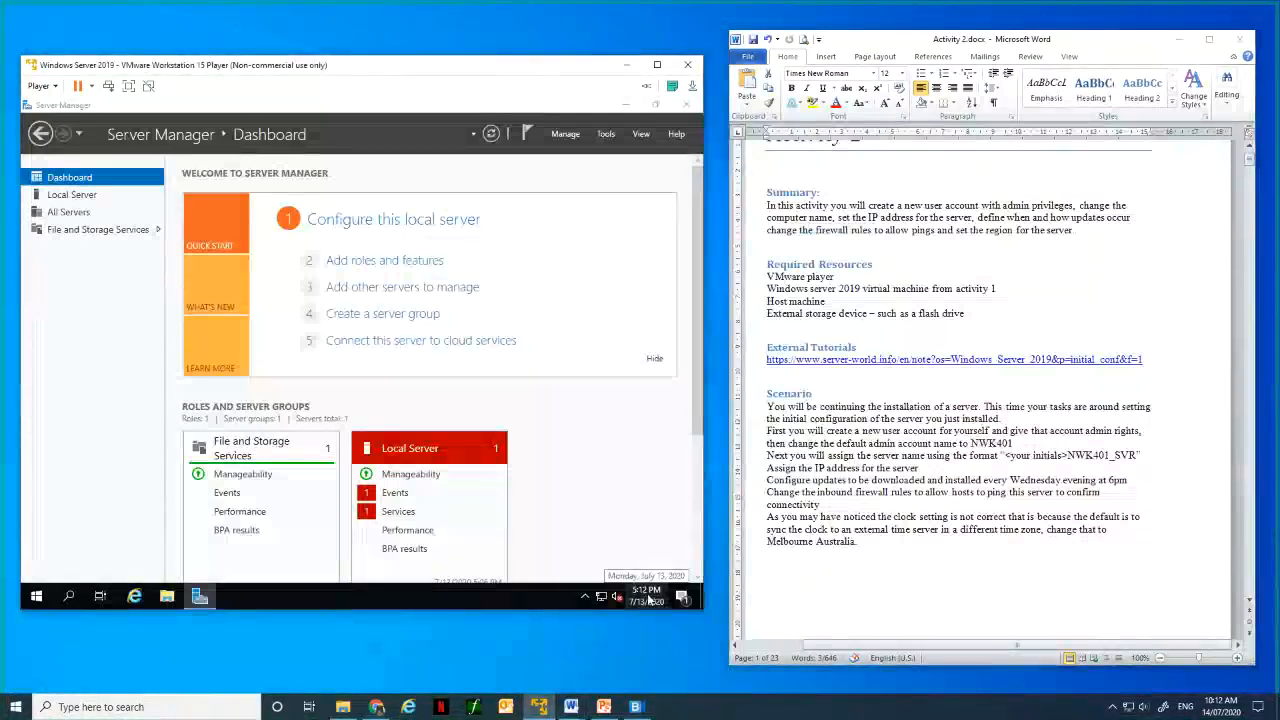
pyautogui.rightClick(650, 600)
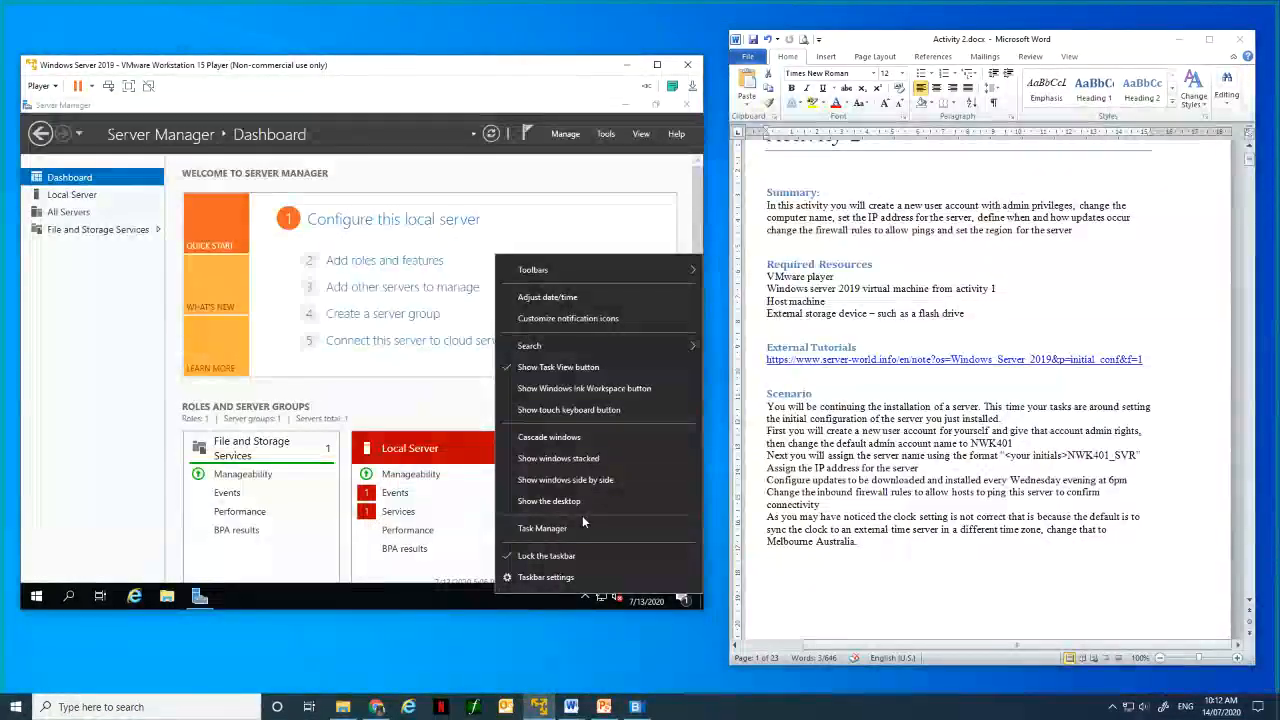
pyautogui.click(579, 297)
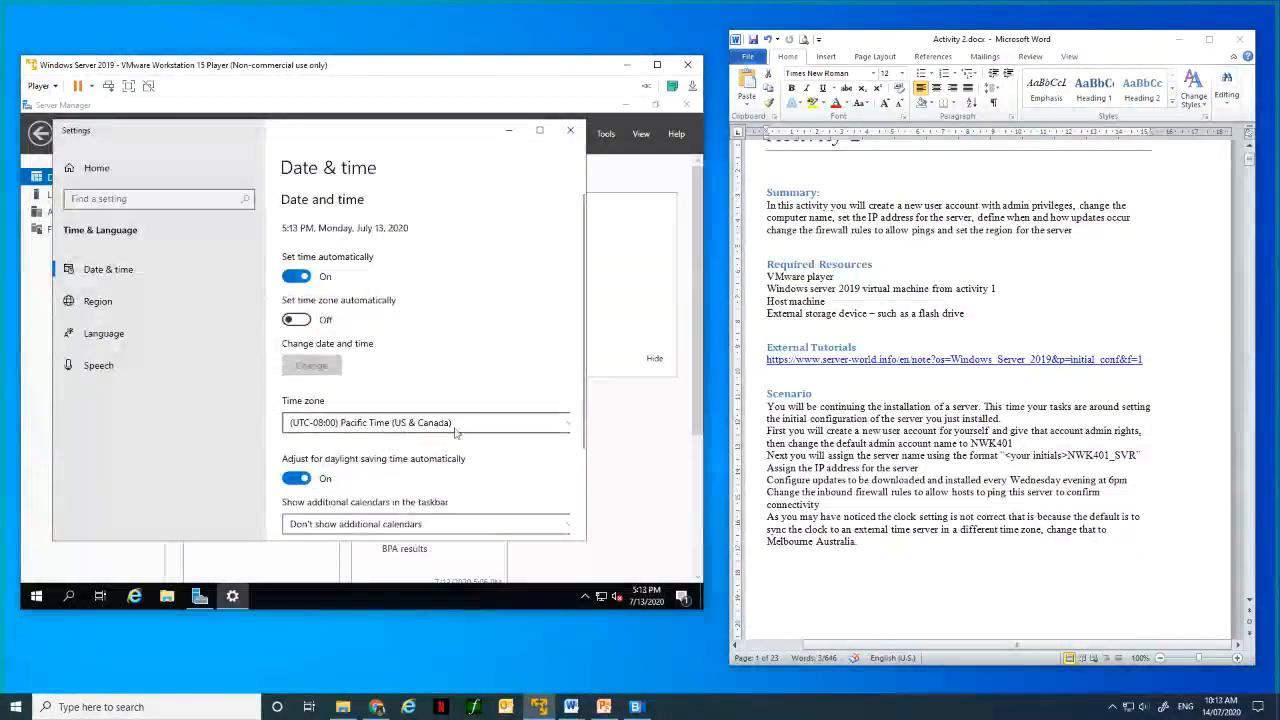
pyautogui.moveTo(586, 483); pyautogui.dragTo(659, 483)
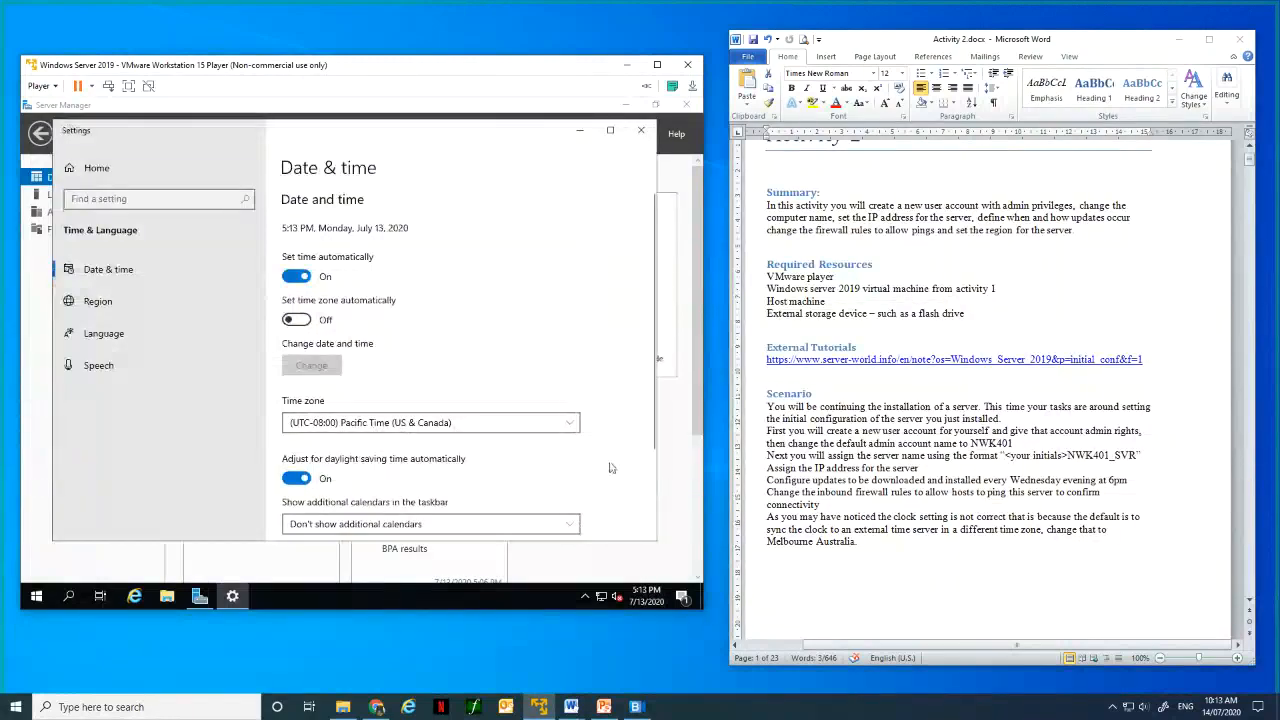
# - Set the time zone to (UTC+10:00) Canberra, Melbourne, Sydney
pyautogui.click(572, 426)
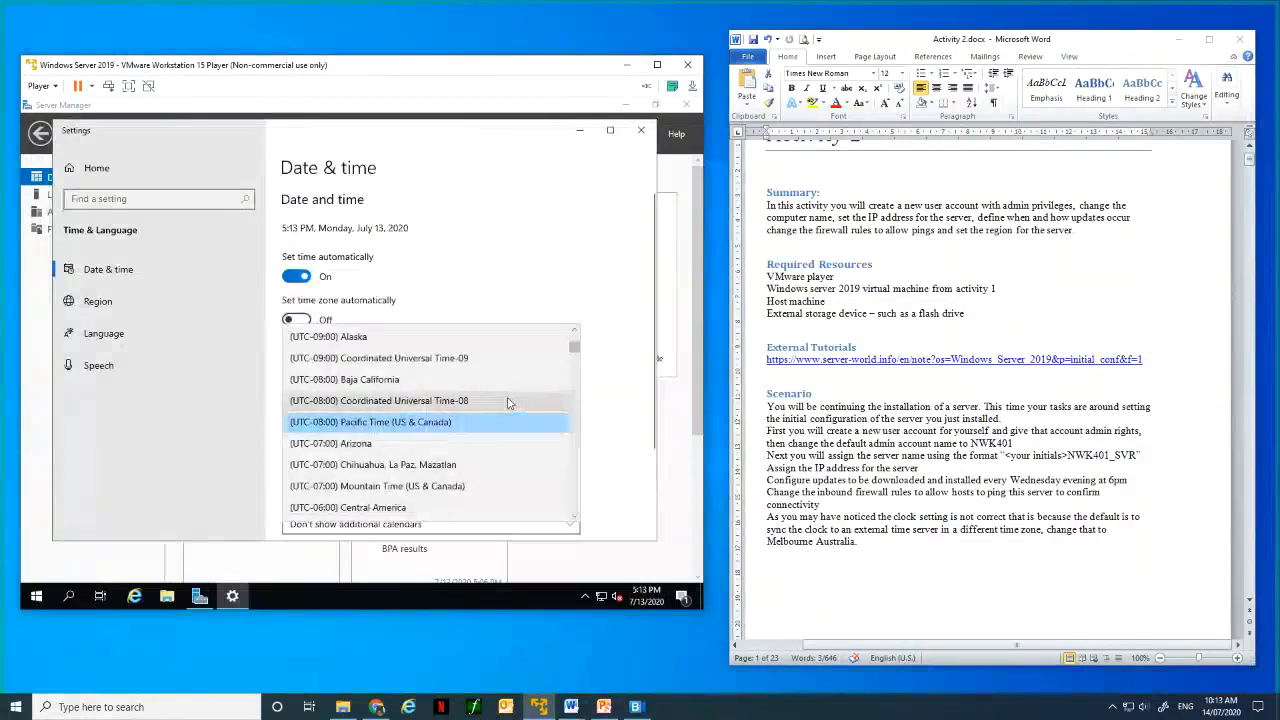
pyautogui.scroll(-5, 510, 402)
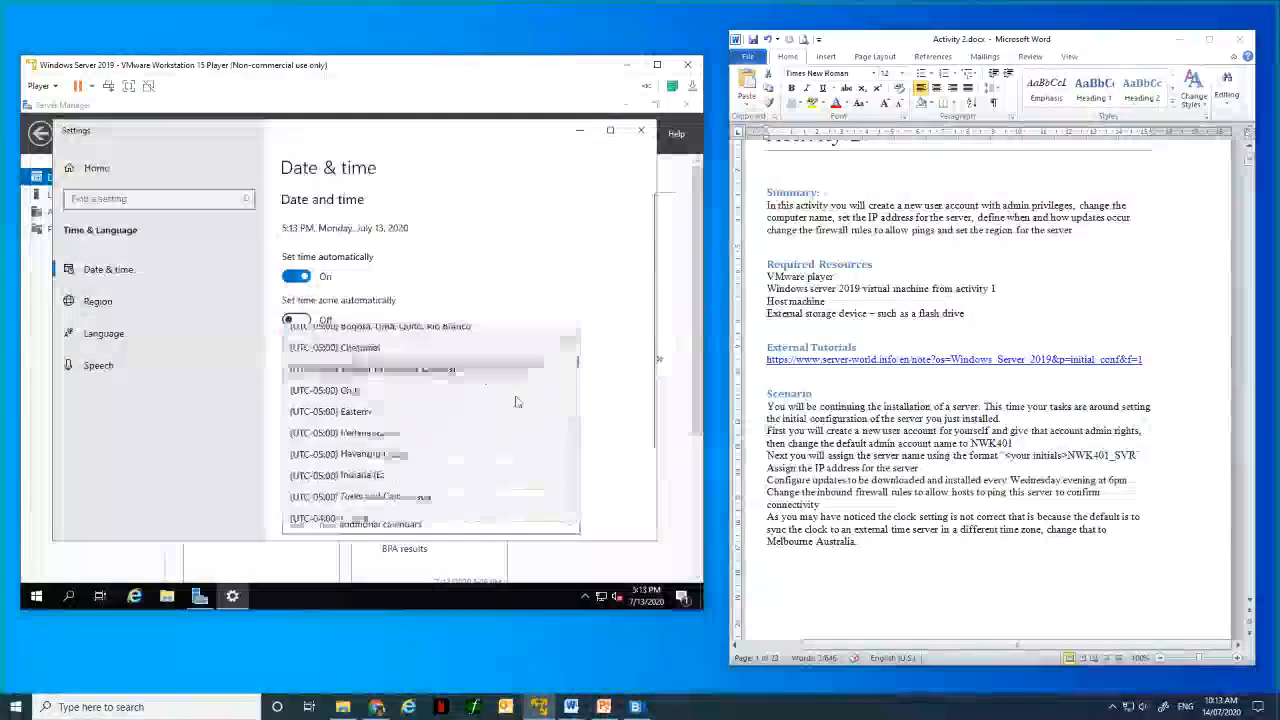
pyautogui.scroll(-10, 516, 402)
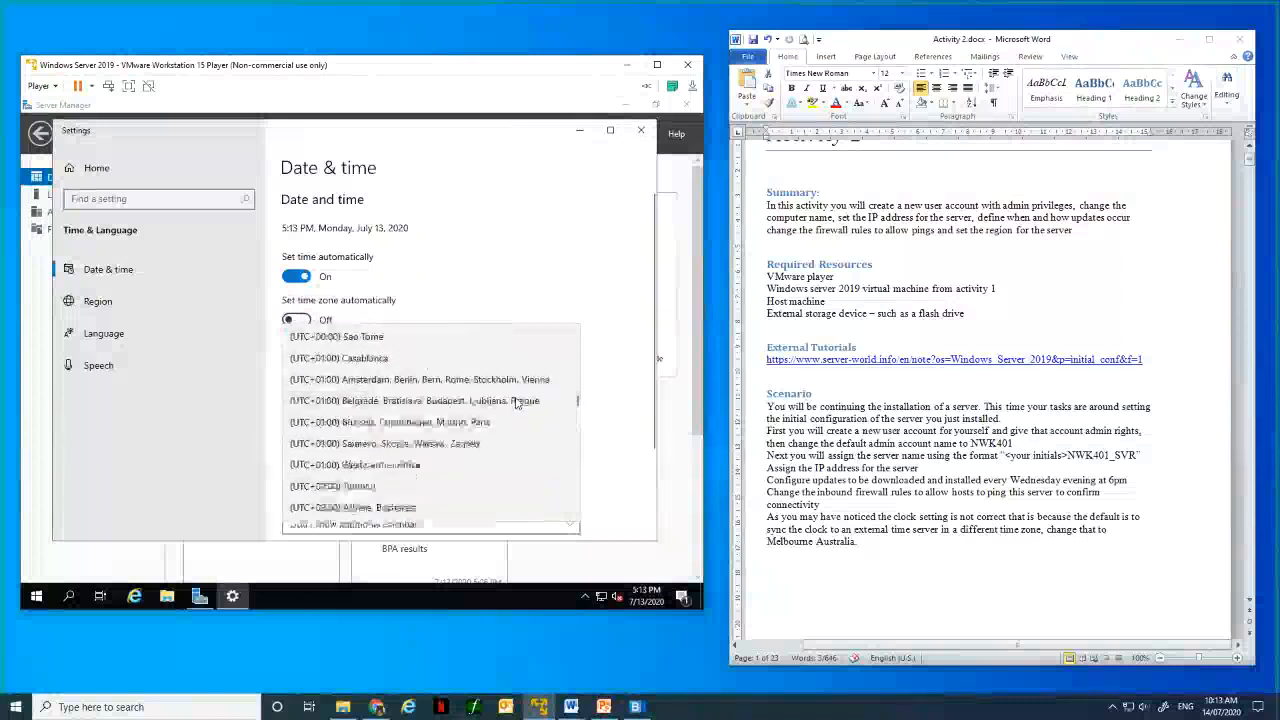
pyautogui.scroll(-10, 516, 402)
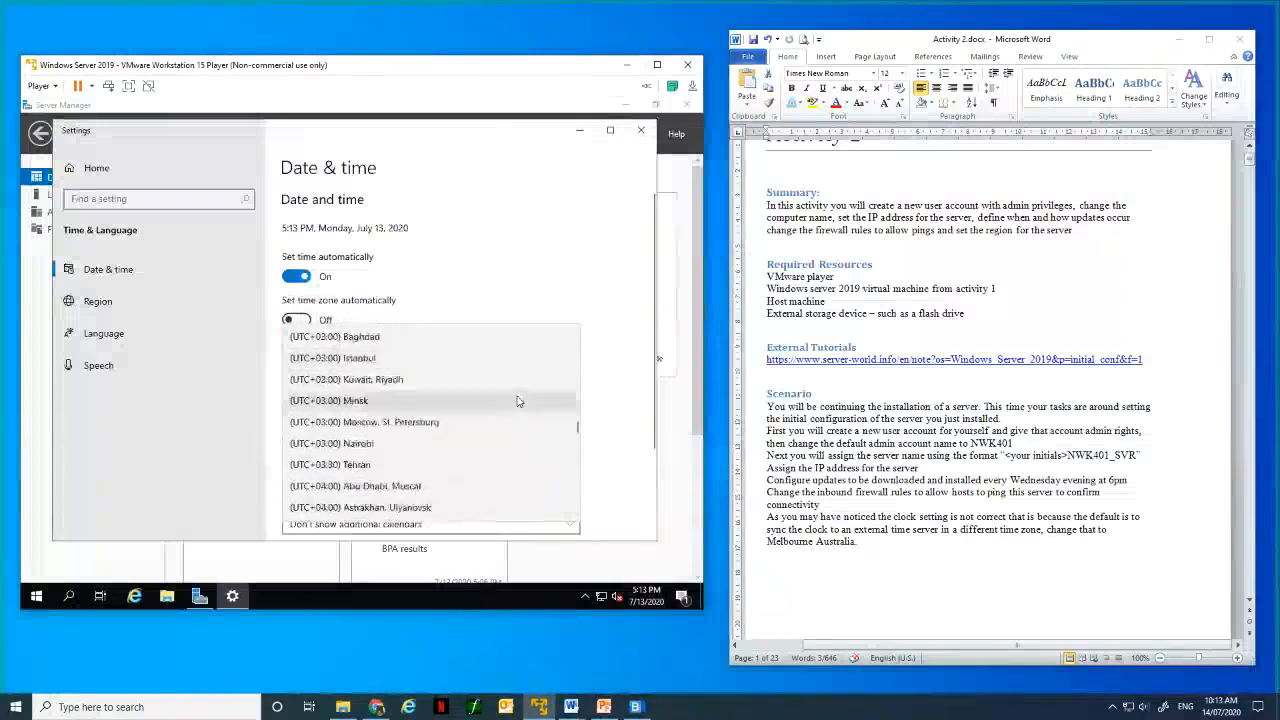
pyautogui.scroll(-8, 518, 402)
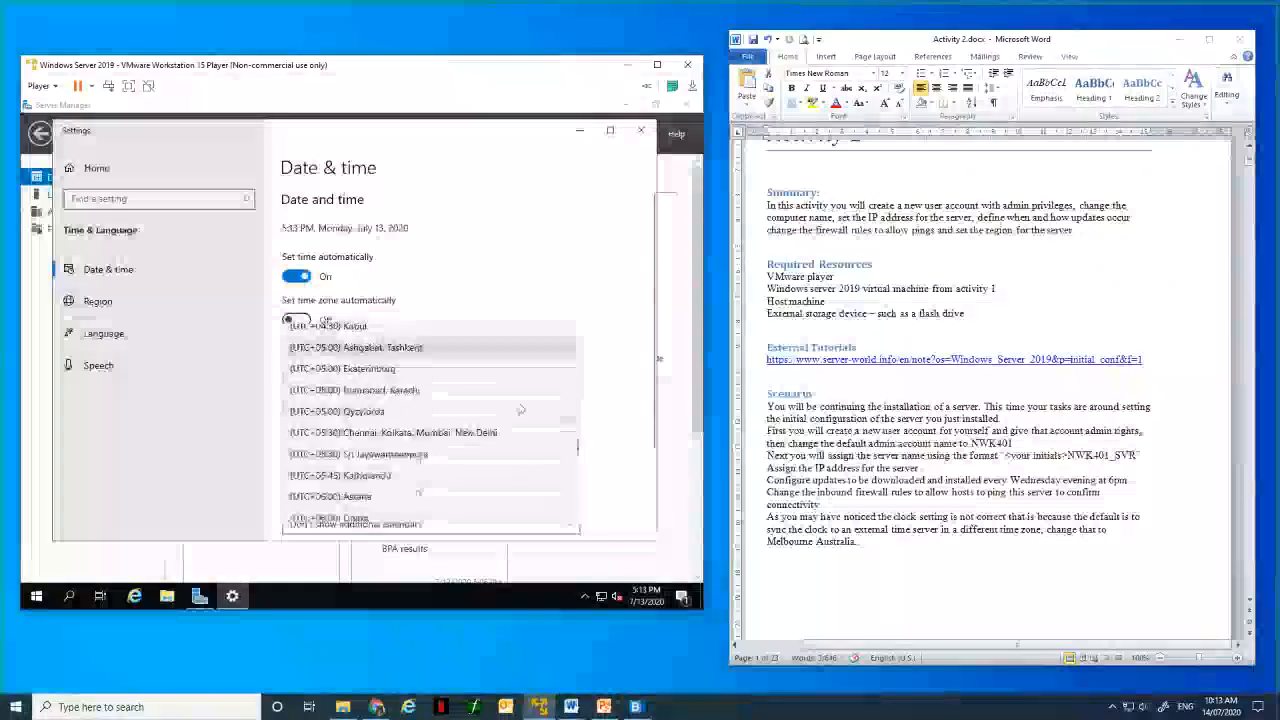
pyautogui.scroll(-10, 520, 406)
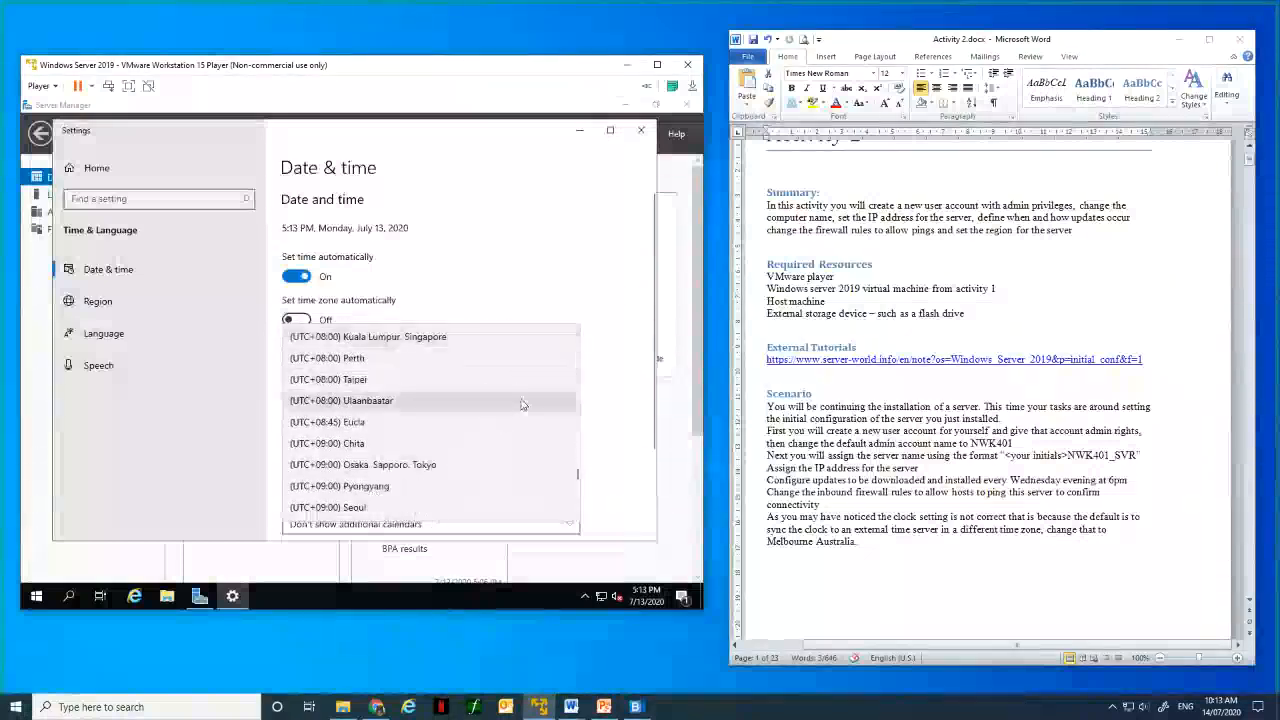
pyautogui.scroll(-5, 520, 404)
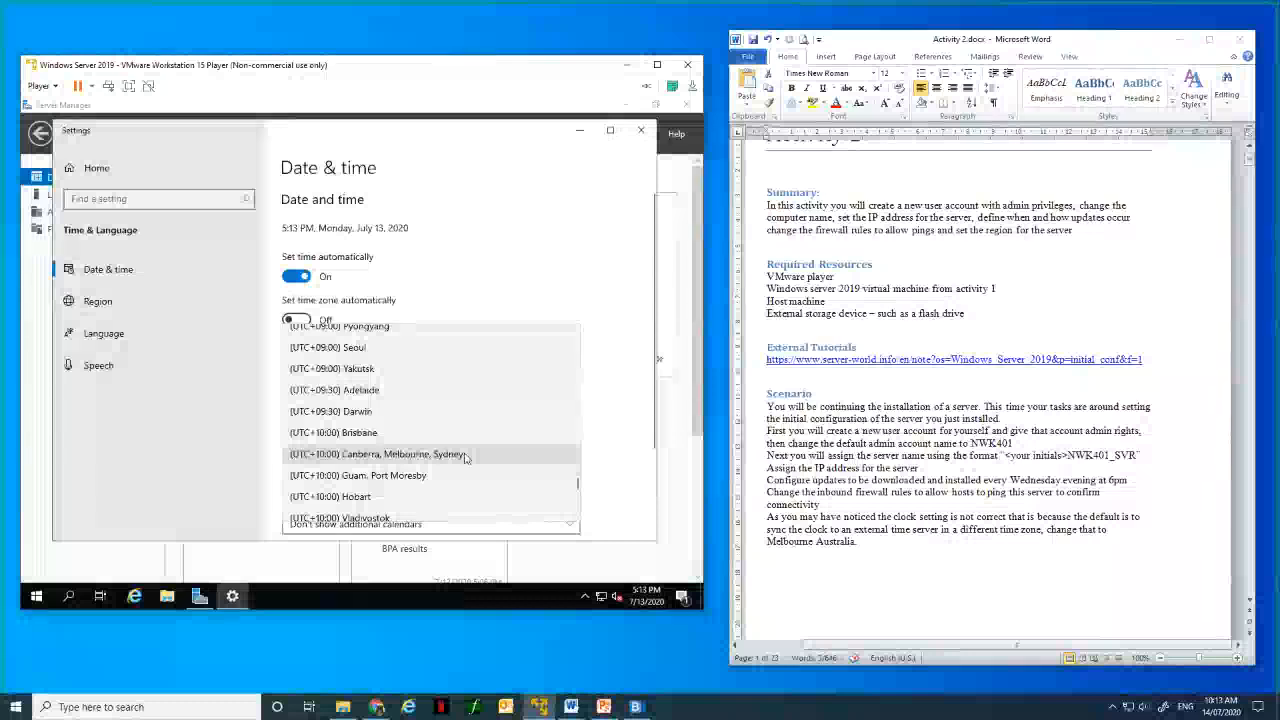
pyautogui.click(455, 456)
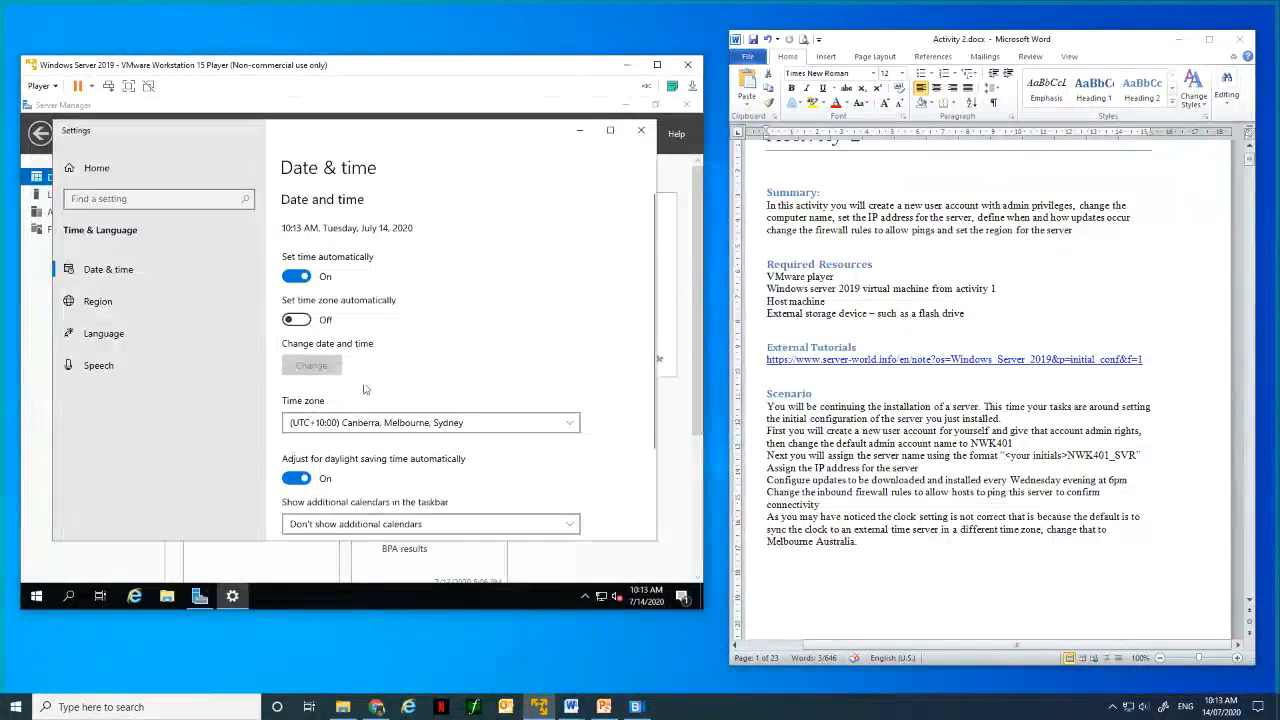
# - Check the Date & time page, then close the Settings window to return to Server Manager
pyautogui.scroll(-3, 446, 400)
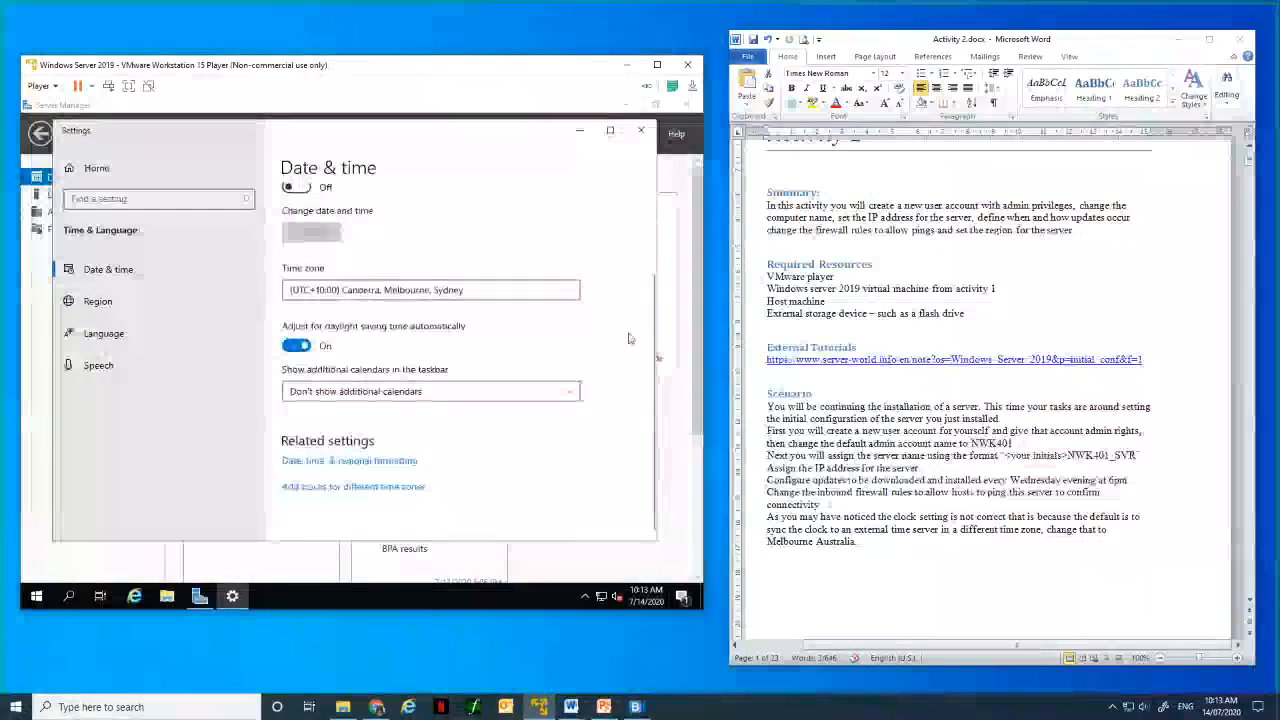
pyautogui.scroll(1, 622, 347)
pyautogui.scroll(3, 622, 347)
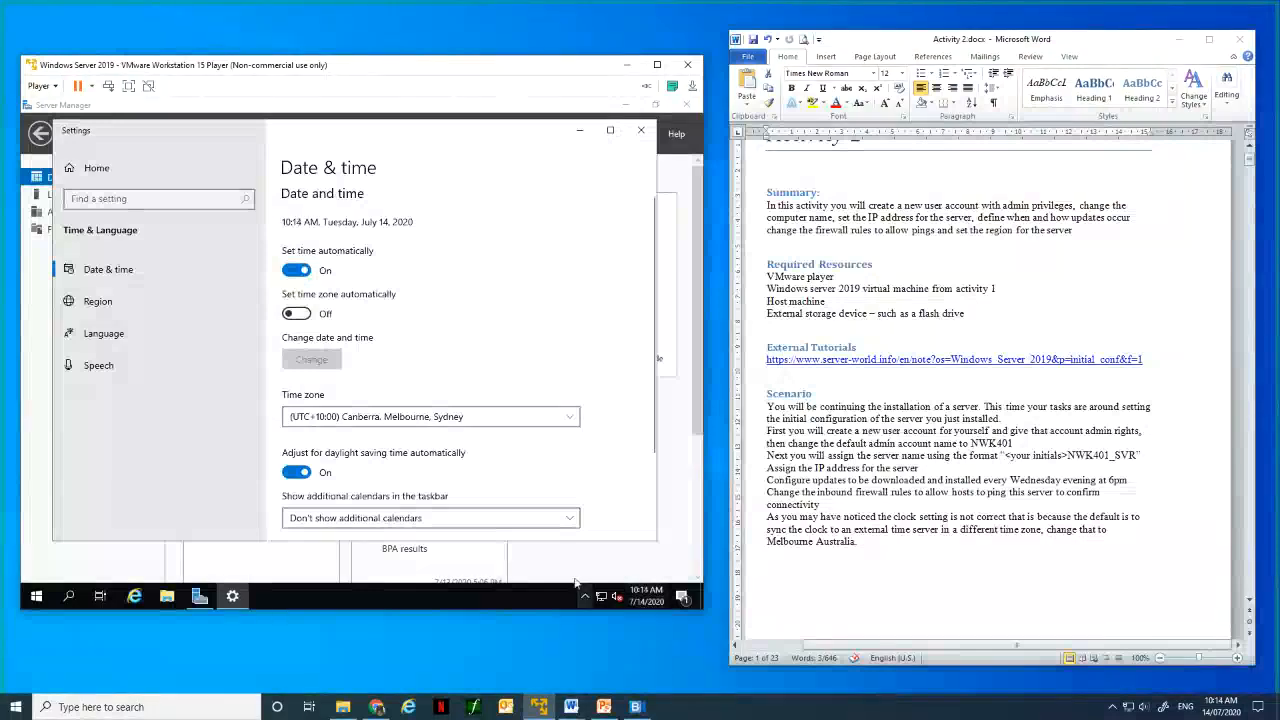
pyautogui.click(643, 133)
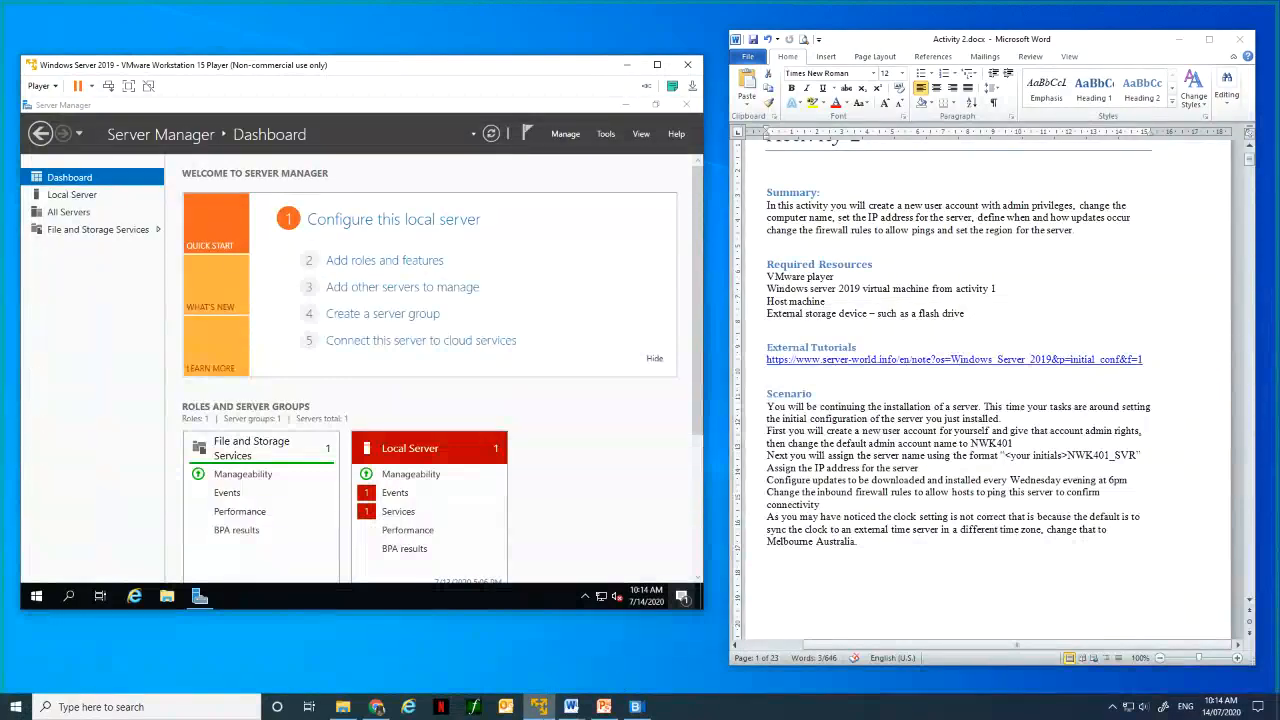
# - Scroll the Activity 2 brief in Word to User Accounts step [2], right-click Users then New User
pyautogui.click(968, 662)
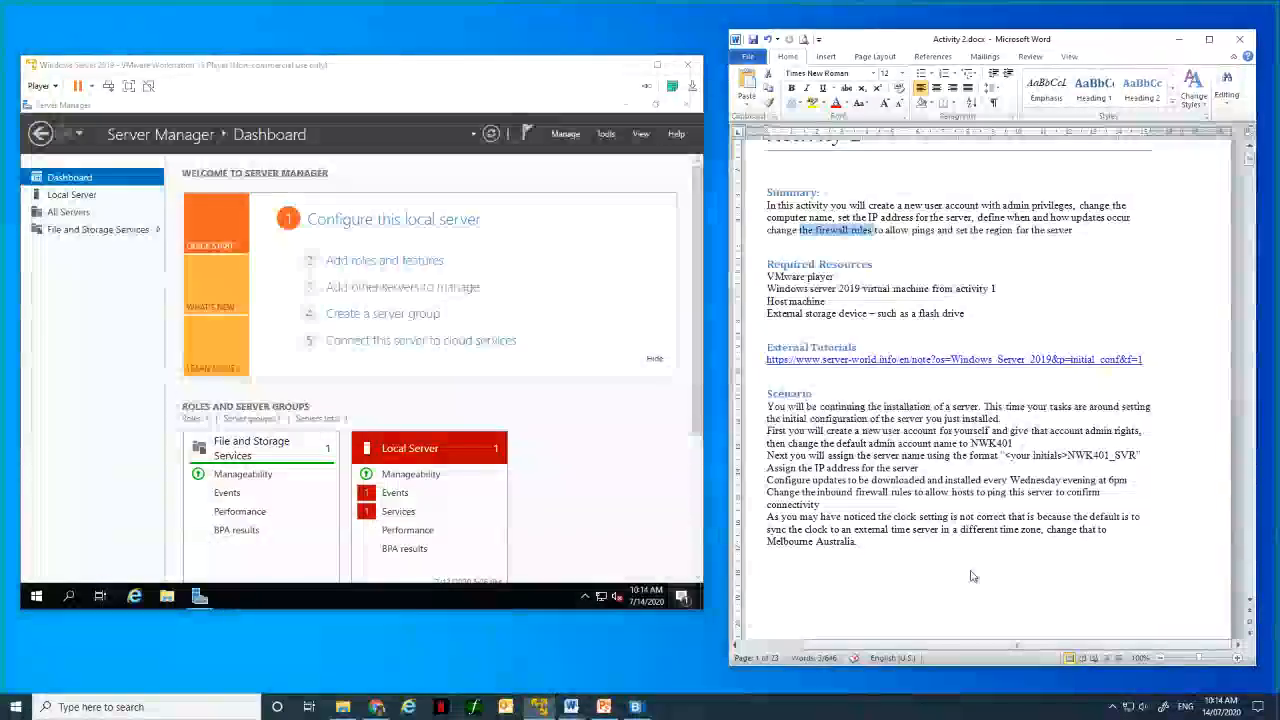
pyautogui.scroll(-10, 965, 576)
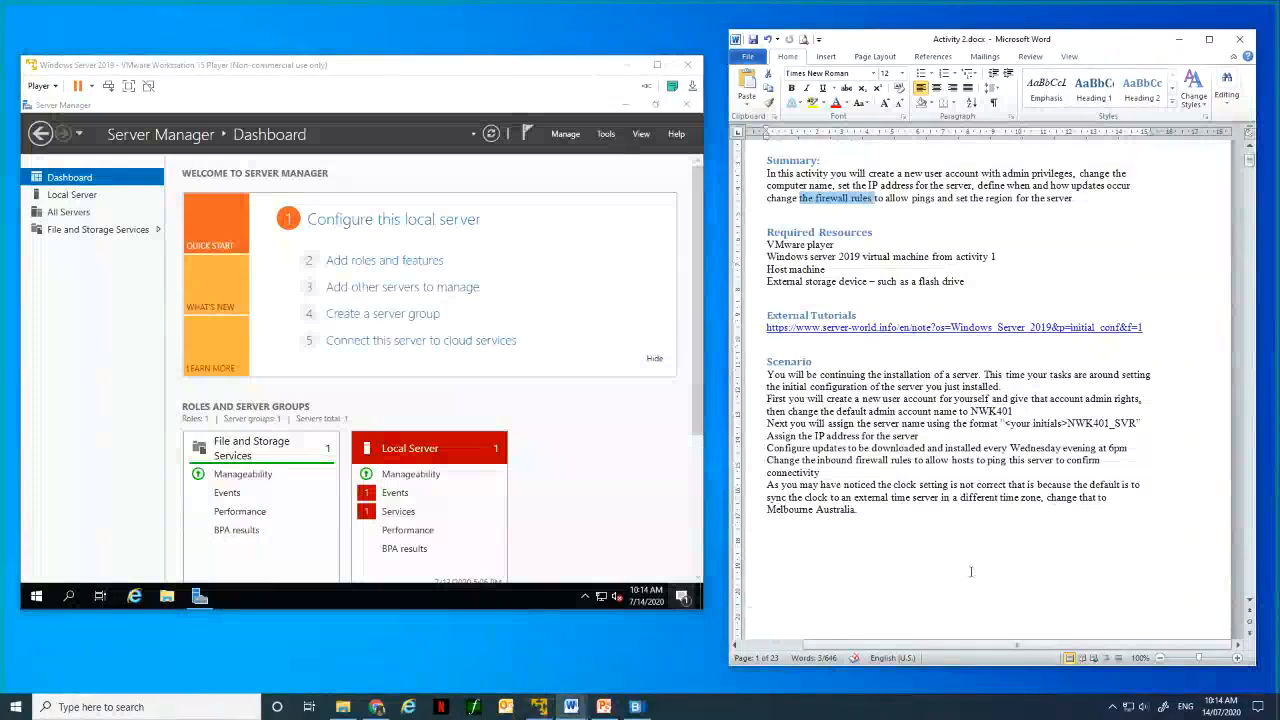
pyautogui.scroll(-5, 958, 577)
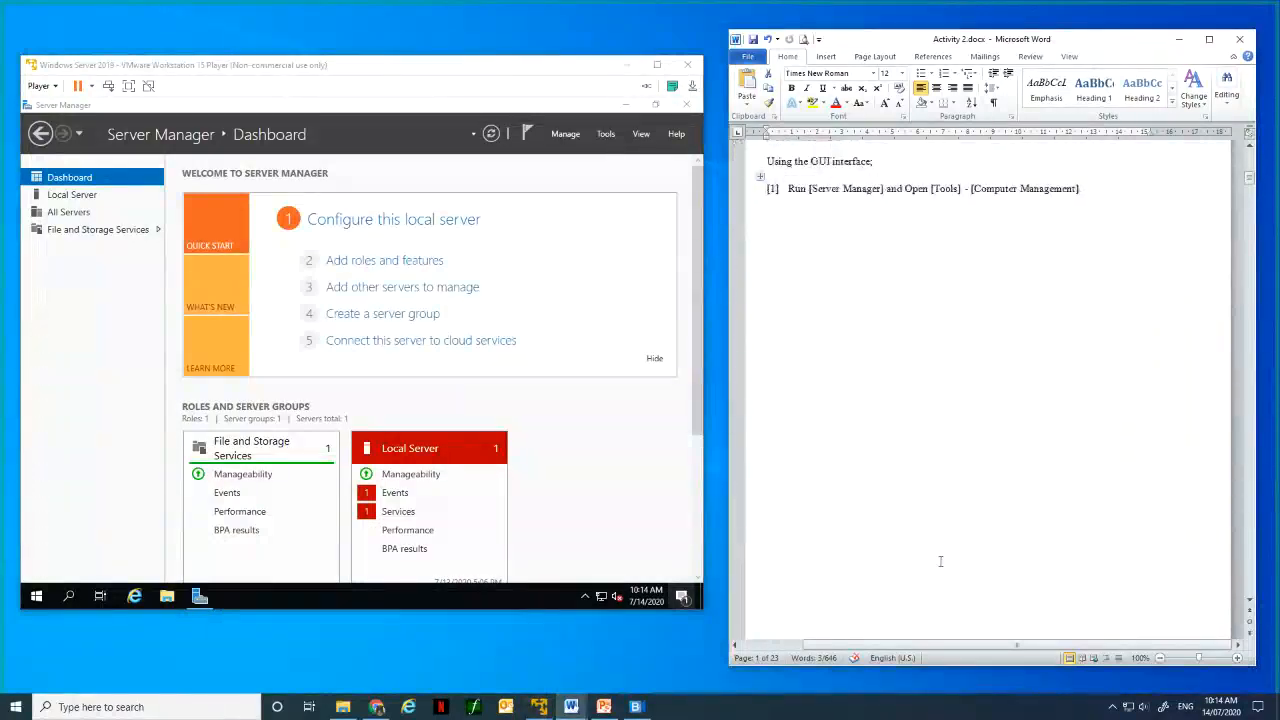
pyautogui.scroll(-3, 940, 563)
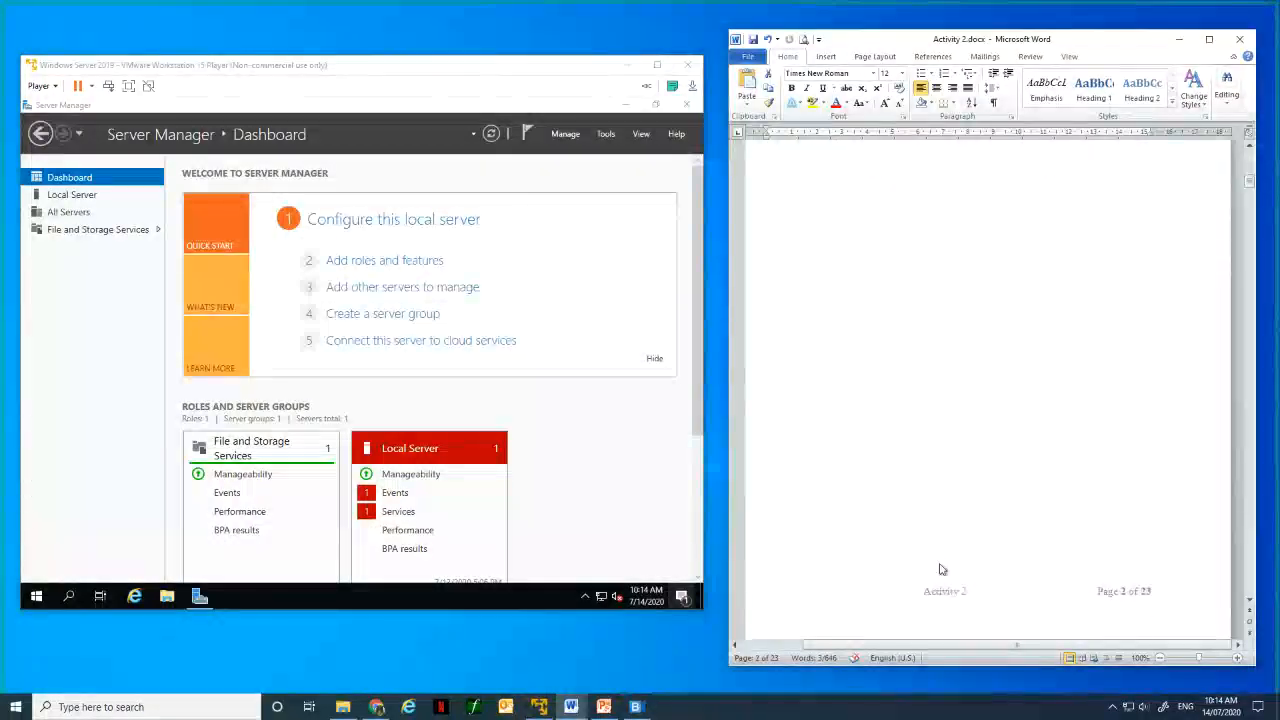
pyautogui.scroll(-8, 940, 568)
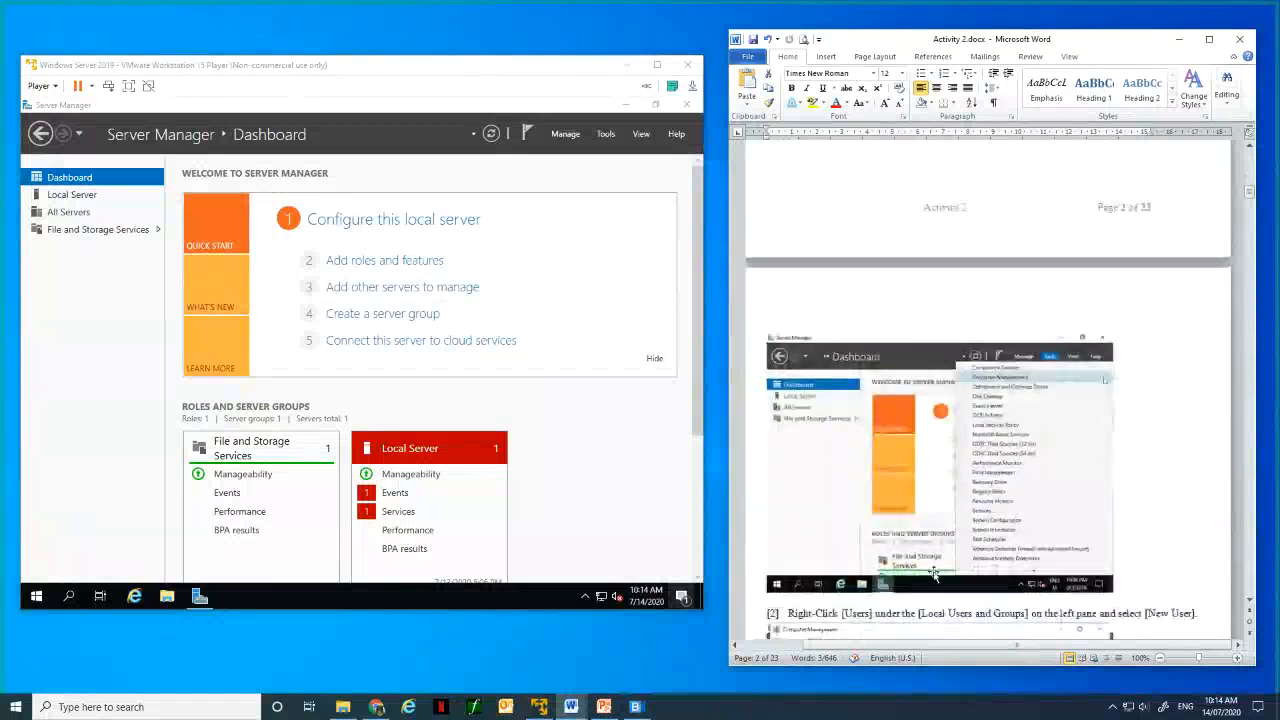
pyautogui.scroll(-3, 931, 568)
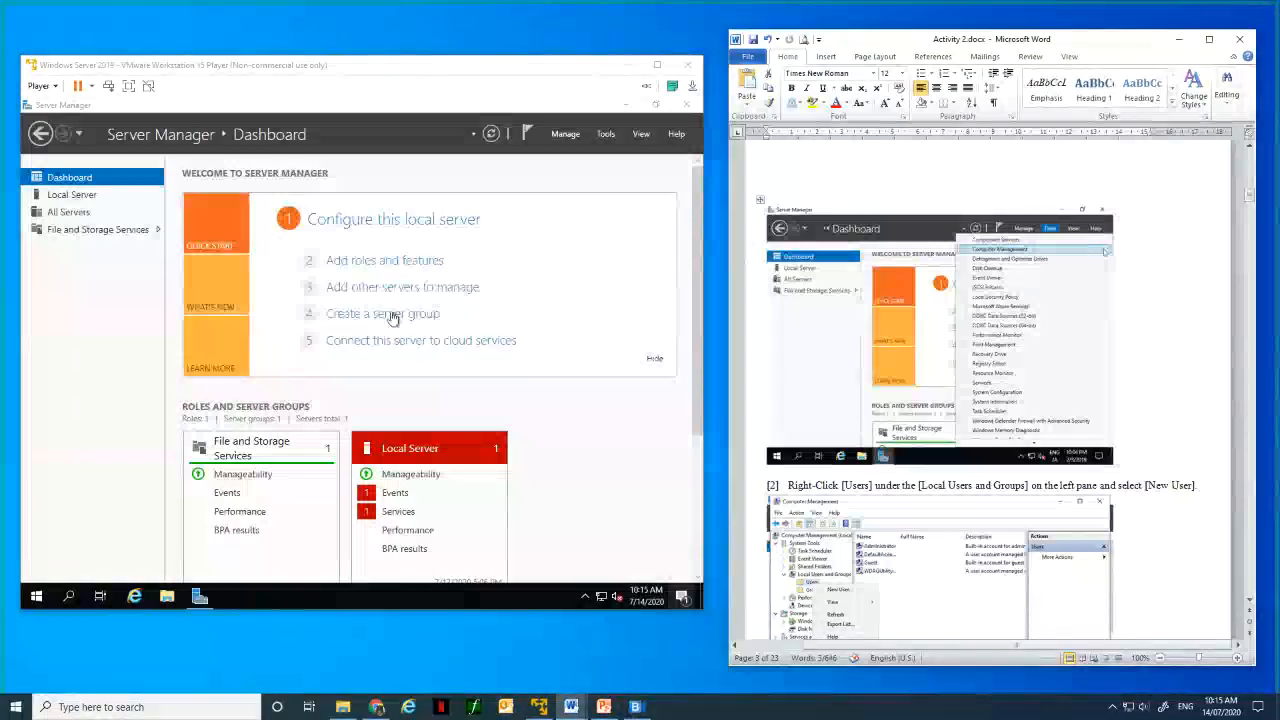
pyautogui.click(608, 138)
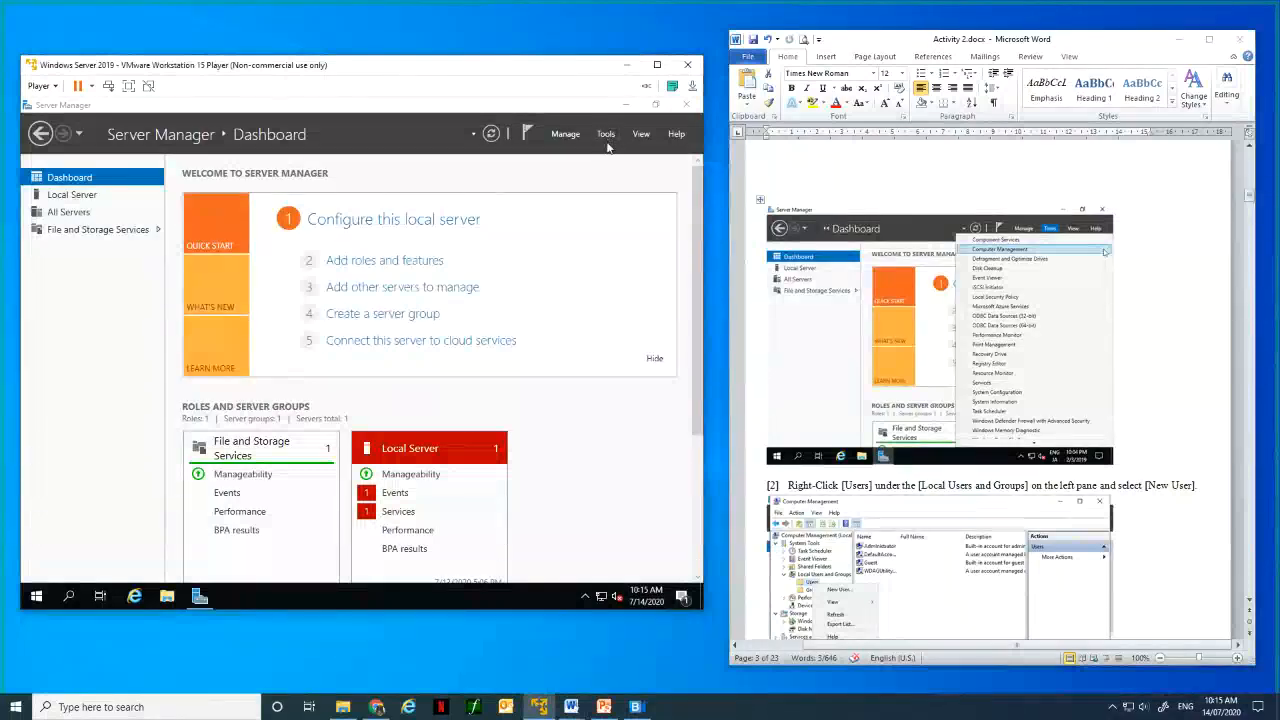
# - Open Computer Management via Server Manager Tools, show Local Users and select Administrator
pyautogui.click(607, 141)
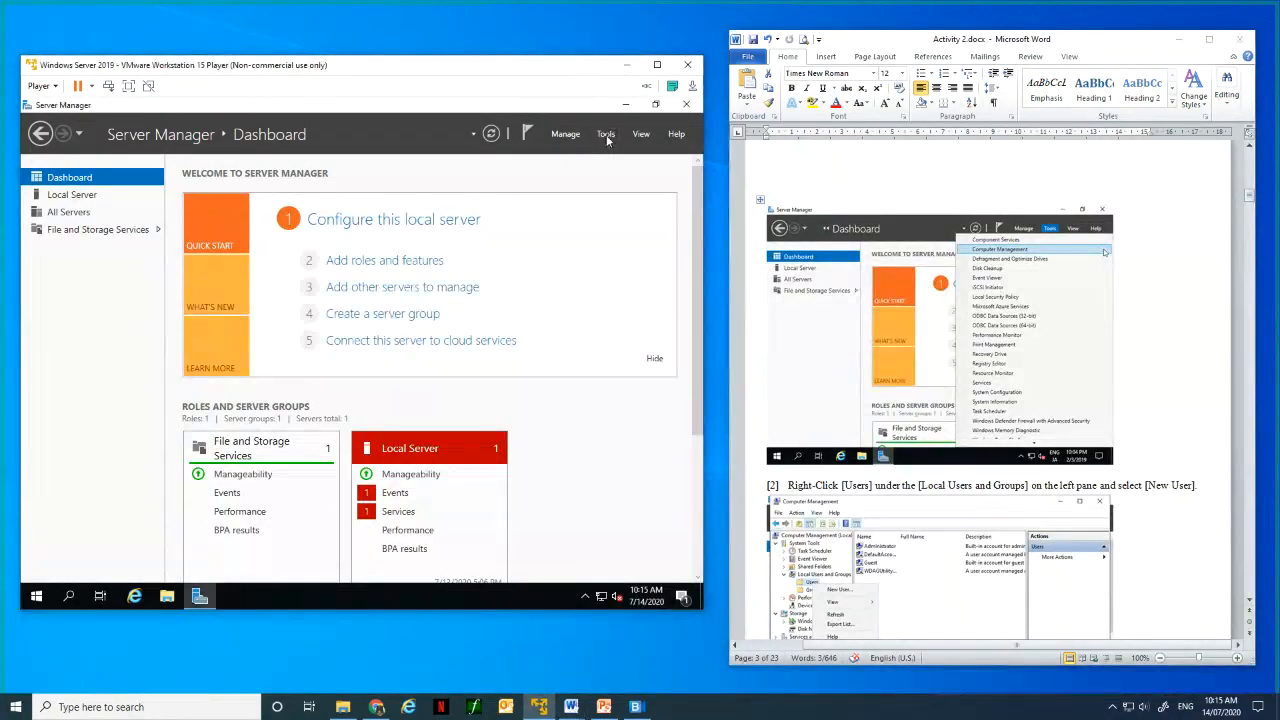
pyautogui.click(607, 136)
pyautogui.click(546, 166)
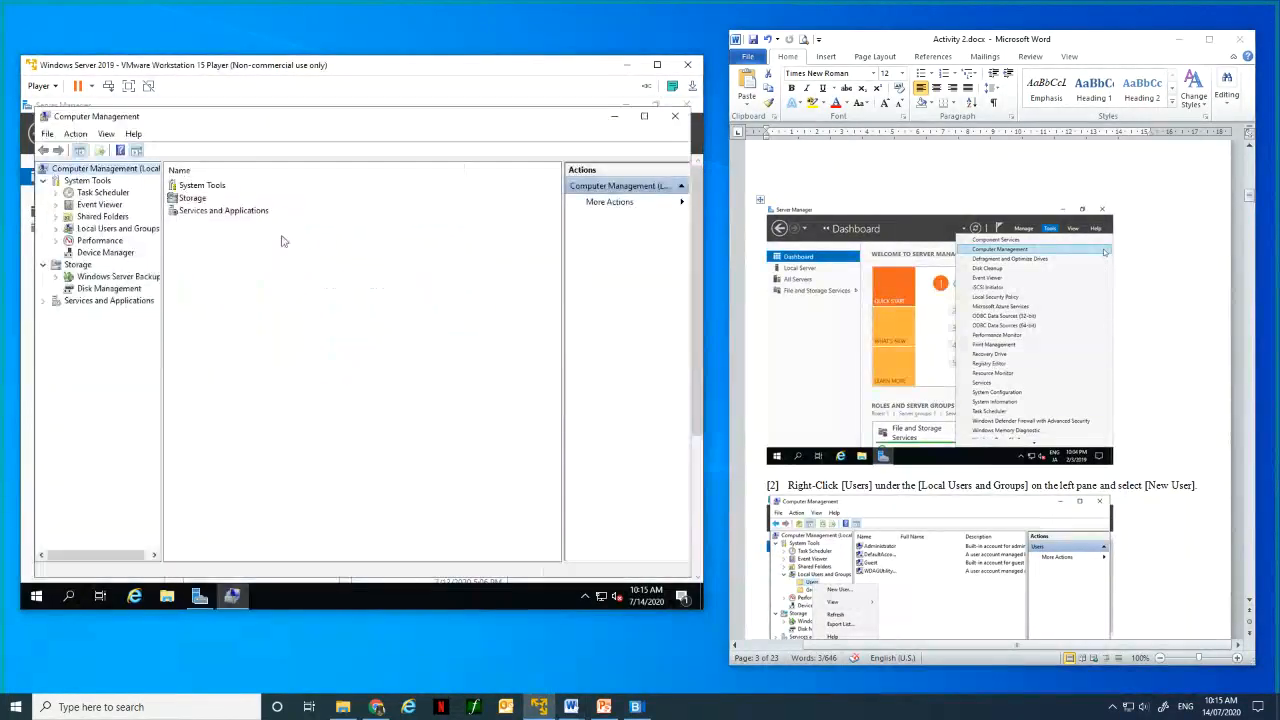
pyautogui.click(57, 229)
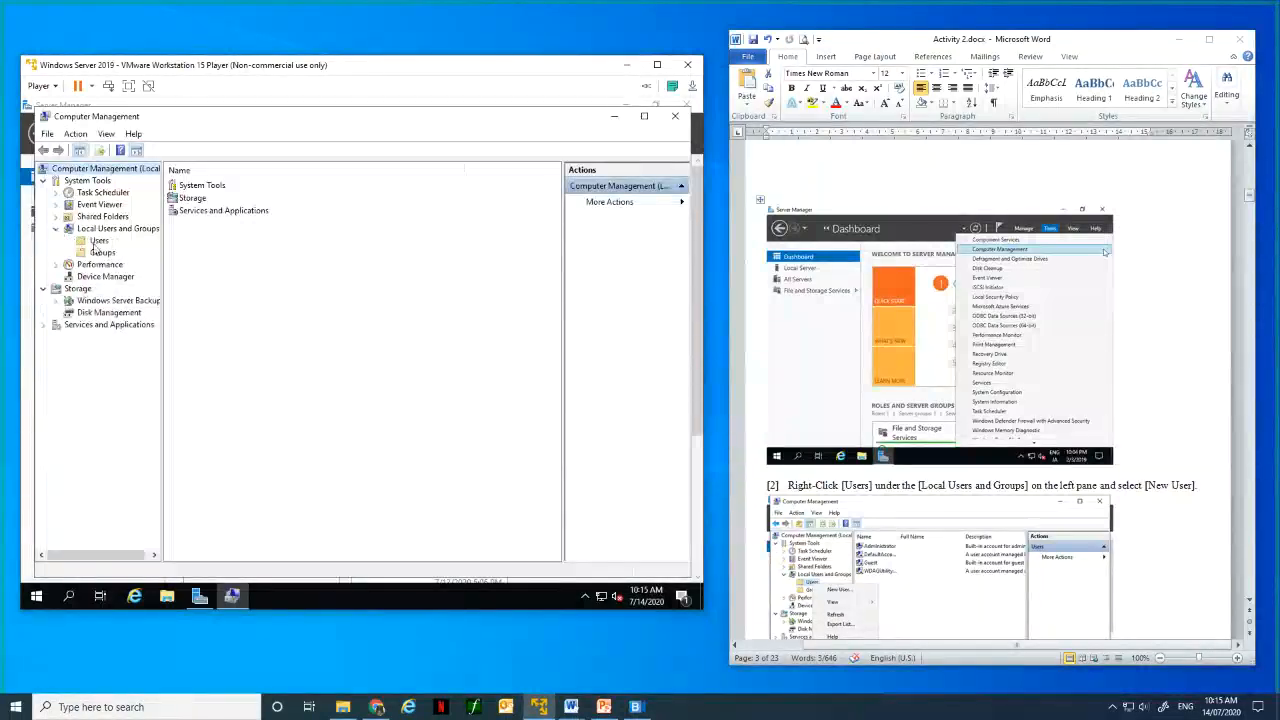
pyautogui.click(98, 242)
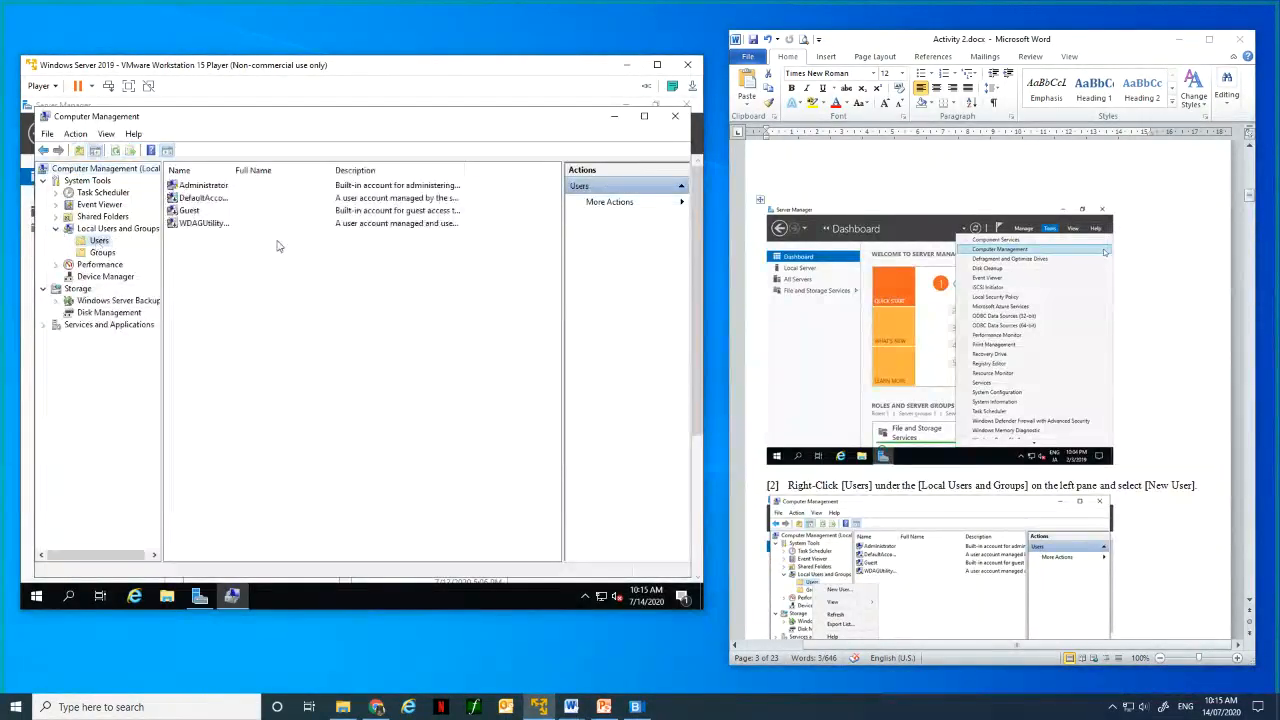
pyautogui.click(205, 186)
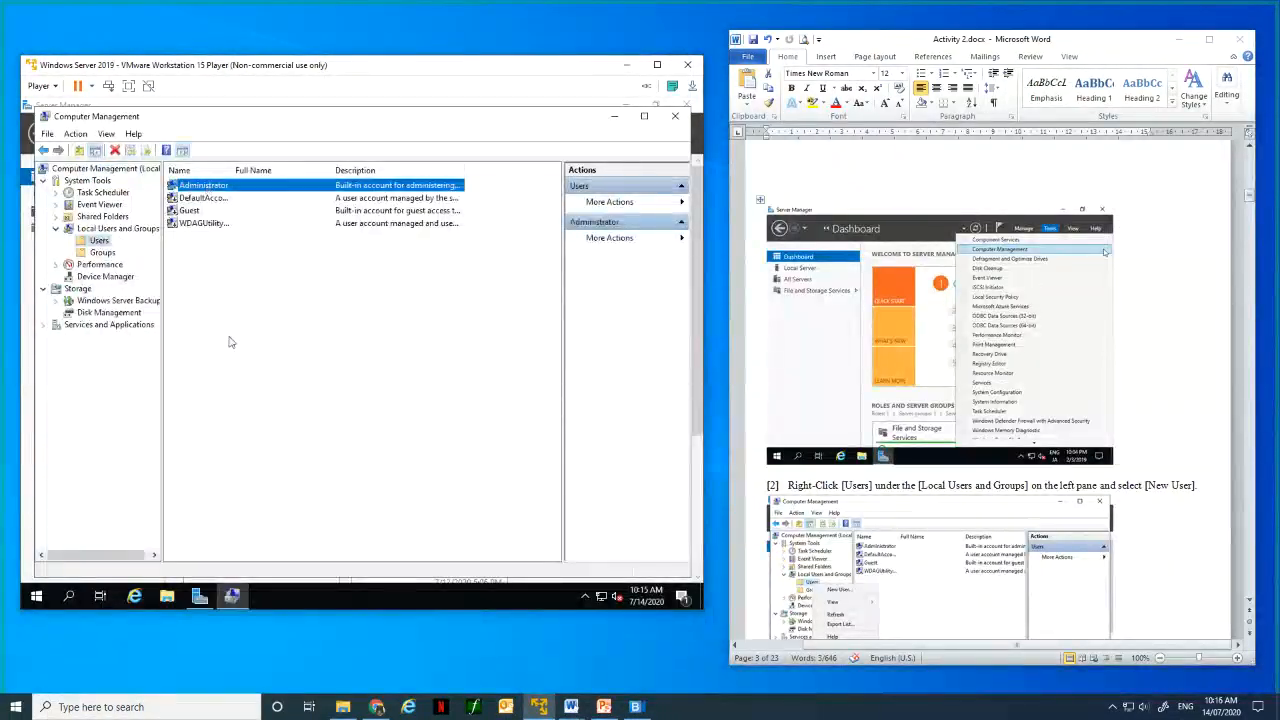
pyautogui.doubleClick(233, 170)
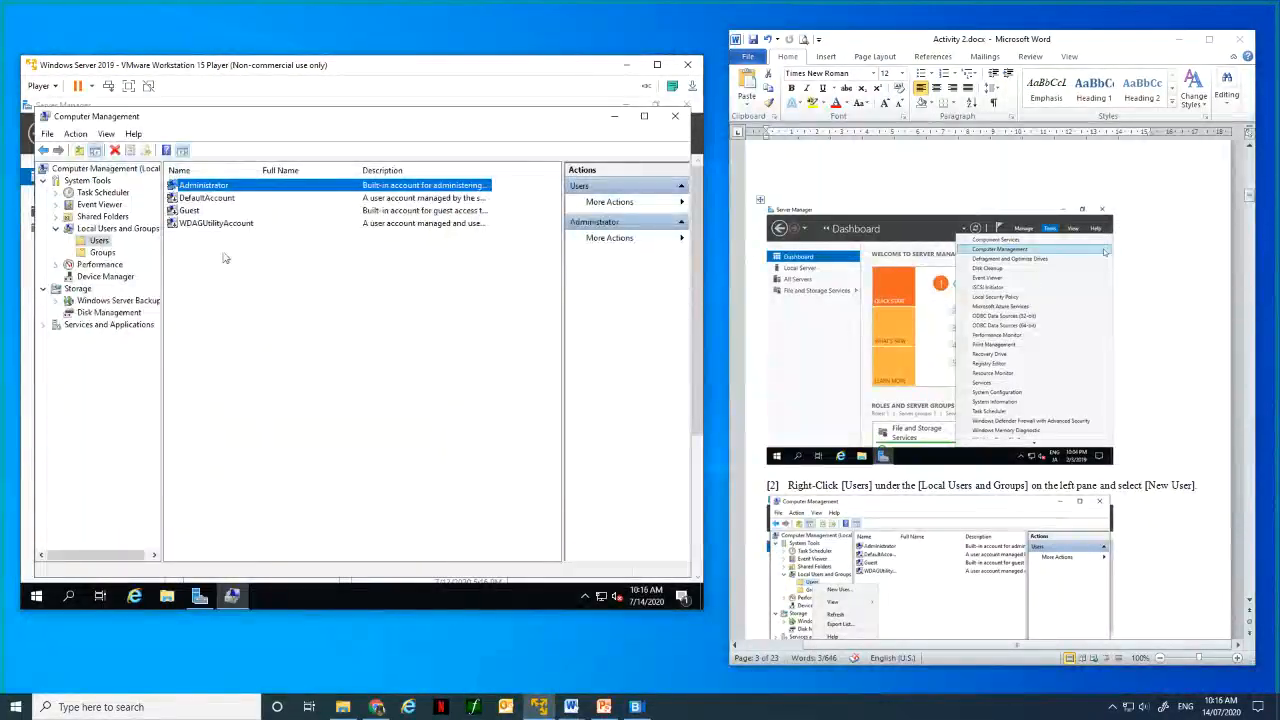
# - Rename the built-in Administrator account to Nwkadmin
pyautogui.rightClick(221, 188)
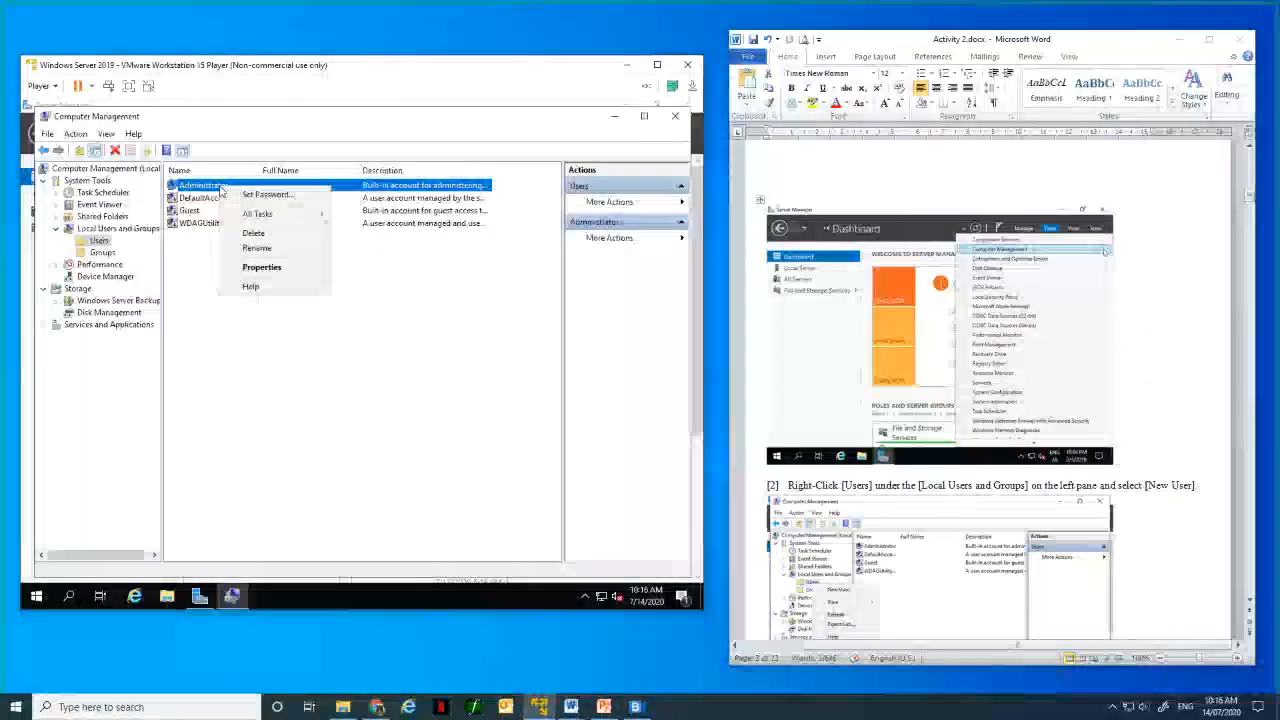
pyautogui.click(256, 248)
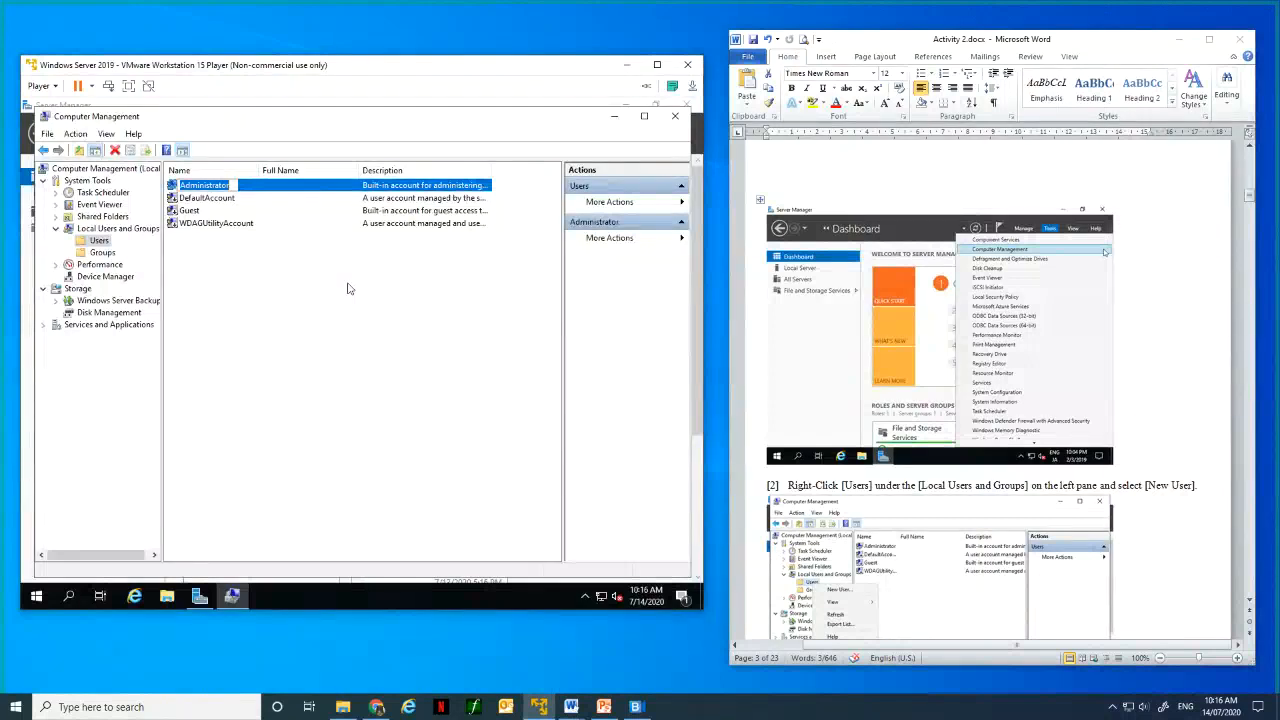
pyautogui.write('Nwkadmin')
pyautogui.press('Return')
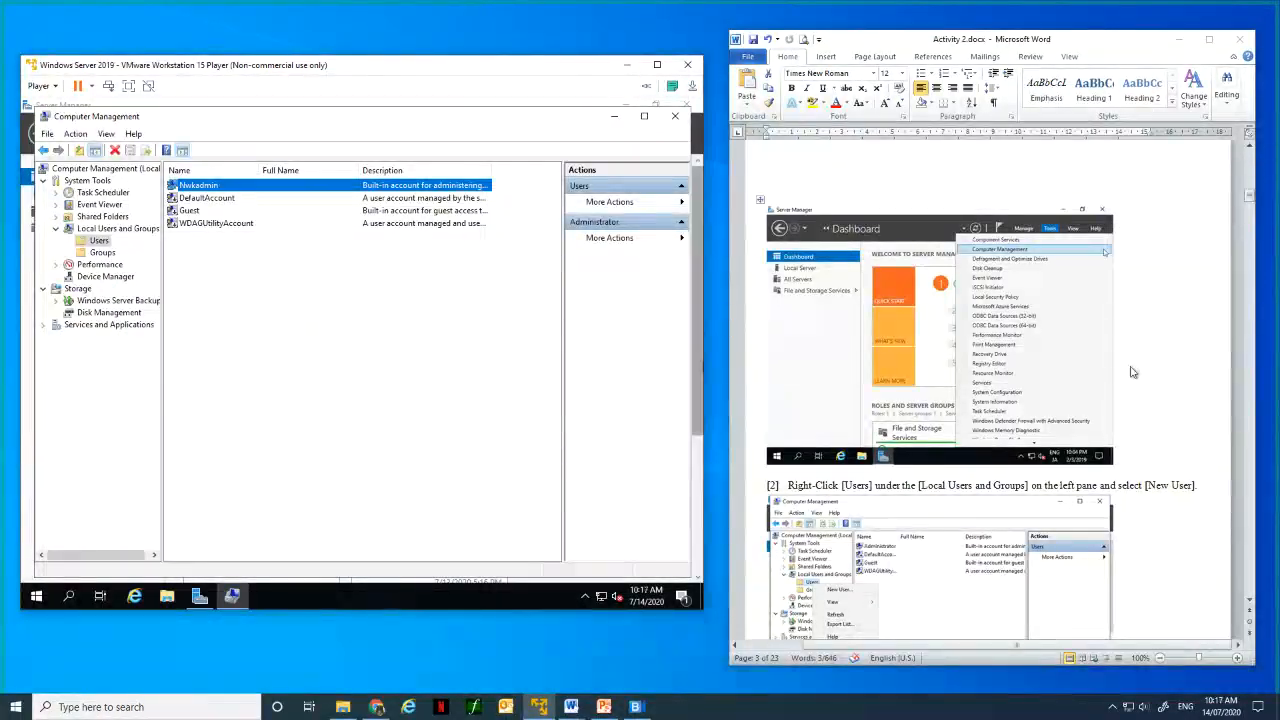
# - Check the brief's scenario, highlighting the default admin account and its required name NWK401
pyautogui.scroll(5, 1132, 372)
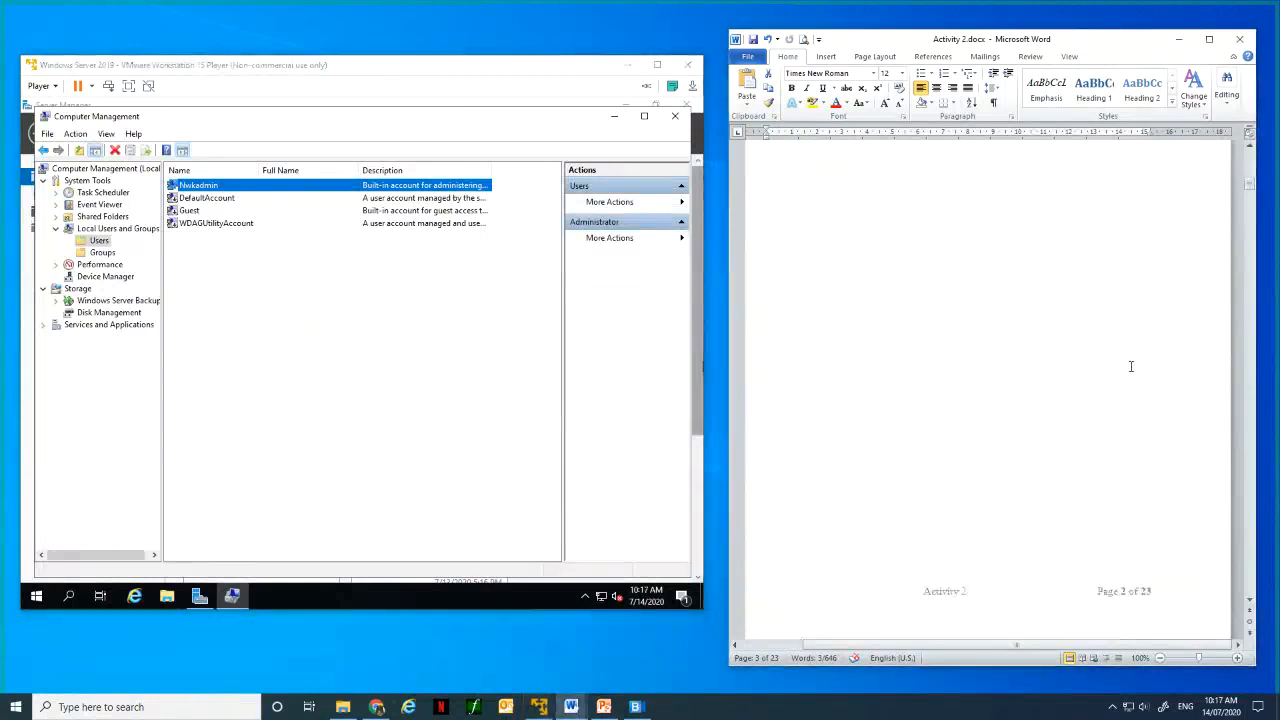
pyautogui.scroll(3, 1131, 366)
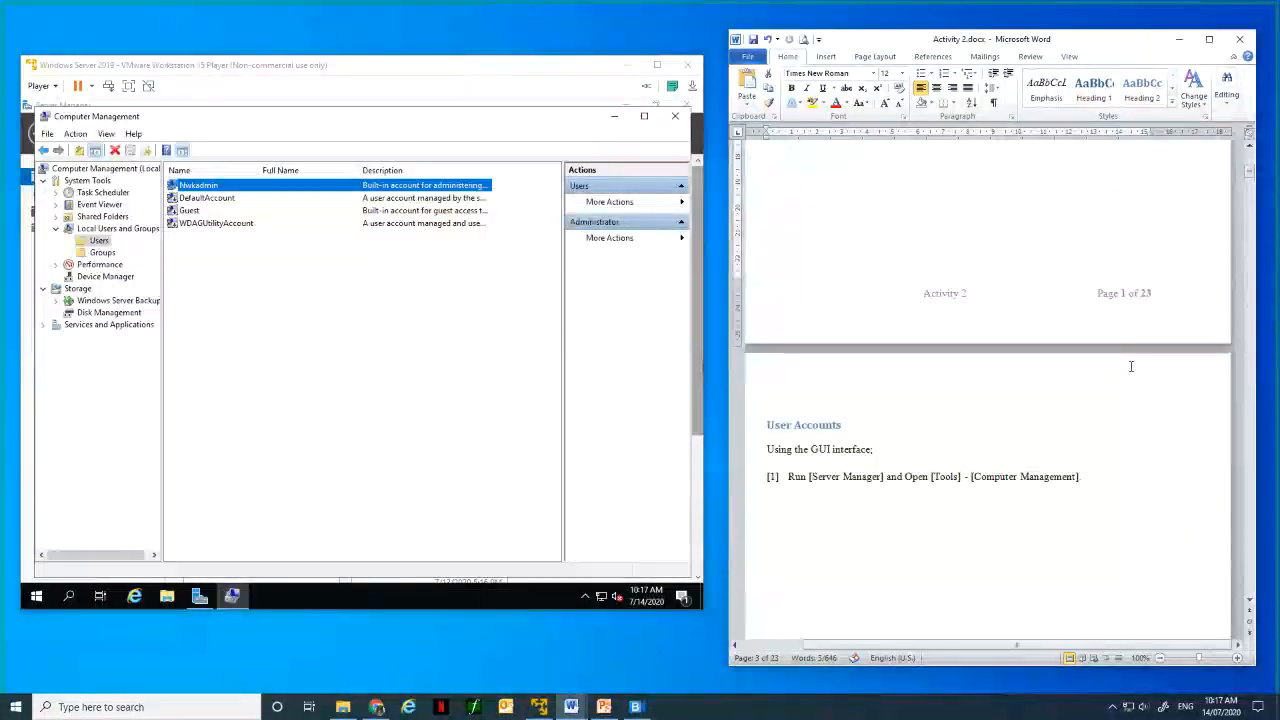
pyautogui.scroll(4, 1131, 366)
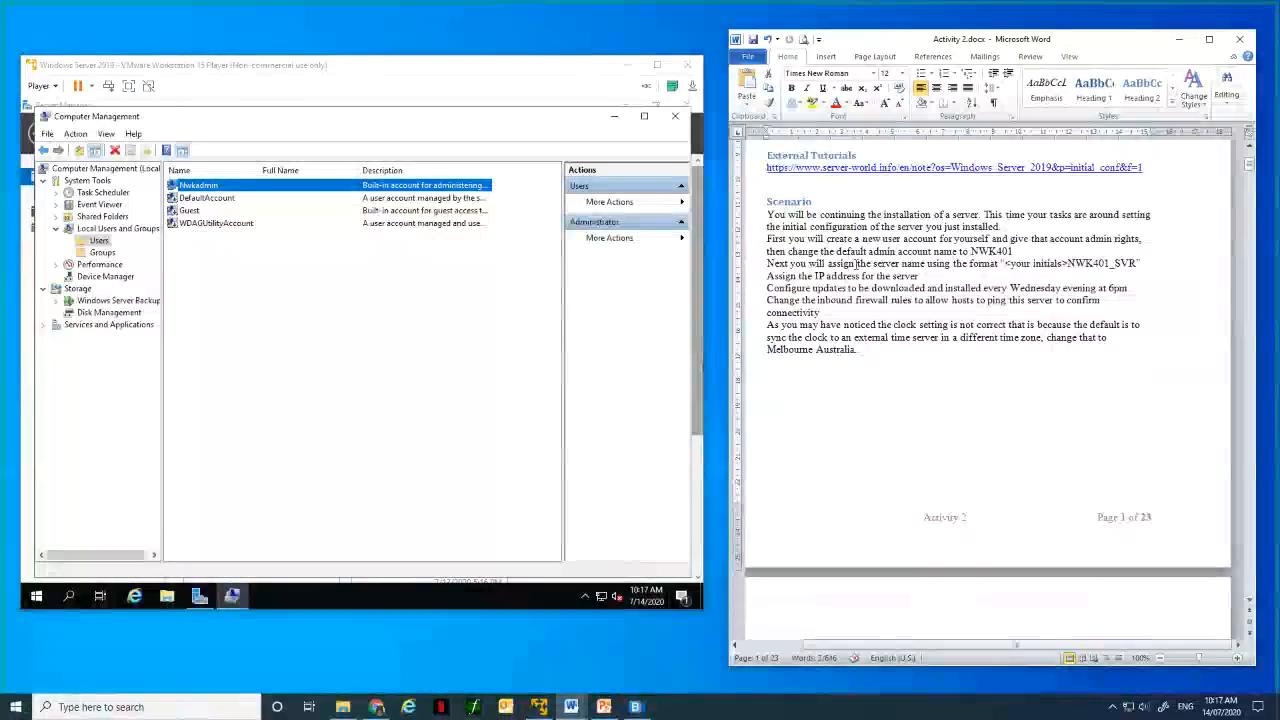
pyautogui.moveTo(837, 251); pyautogui.dragTo(932, 251)
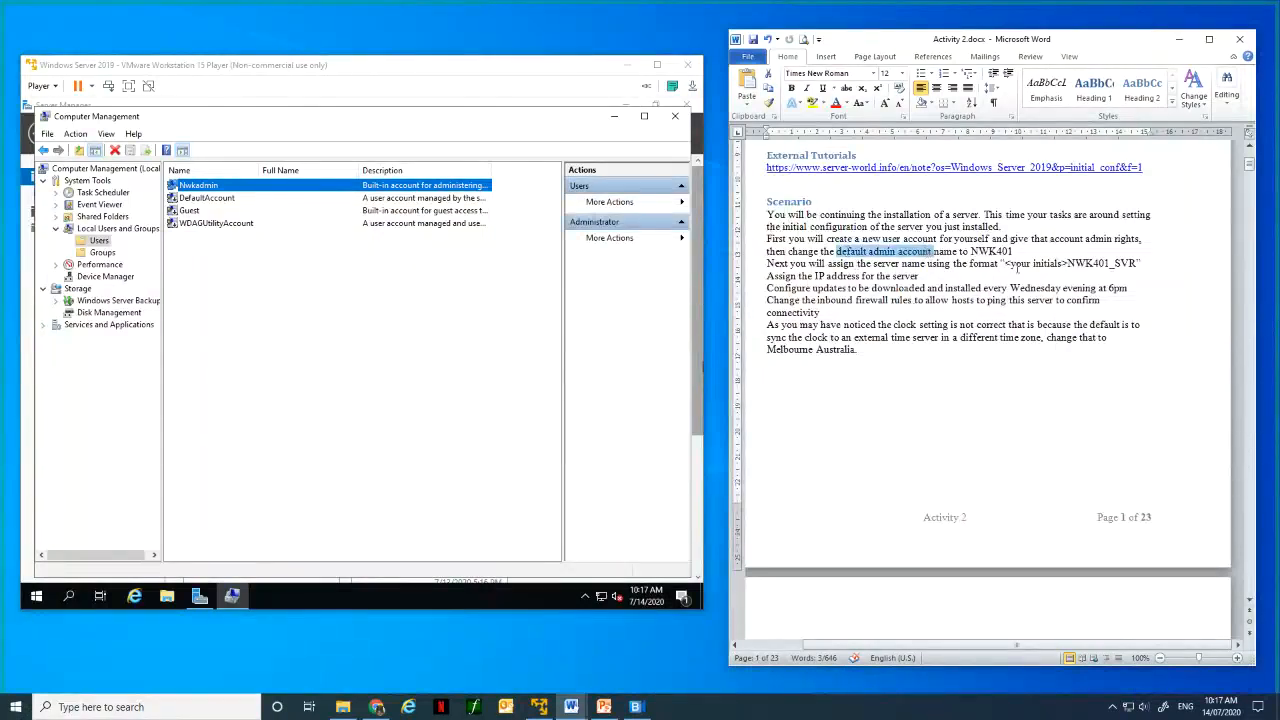
pyautogui.moveTo(1013, 251); pyautogui.dragTo(970, 251)
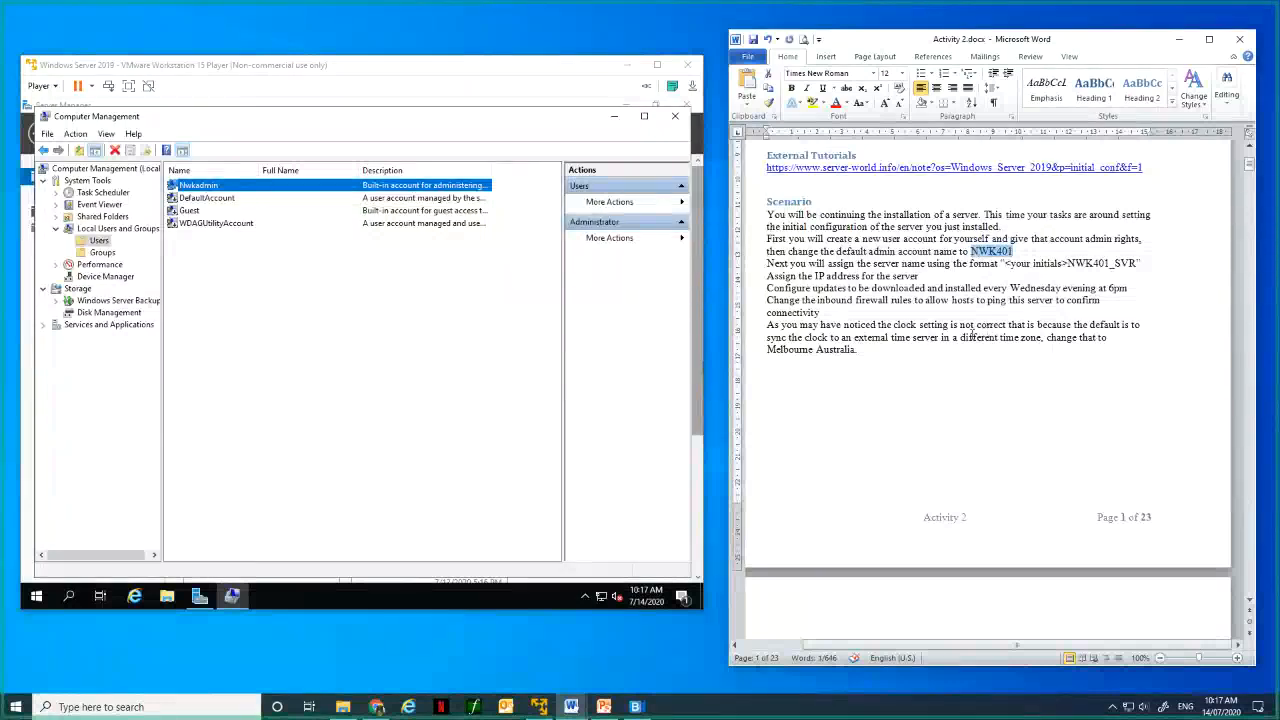
# - Rename the Nwkadmin account to Nwk401
pyautogui.click(212, 193)
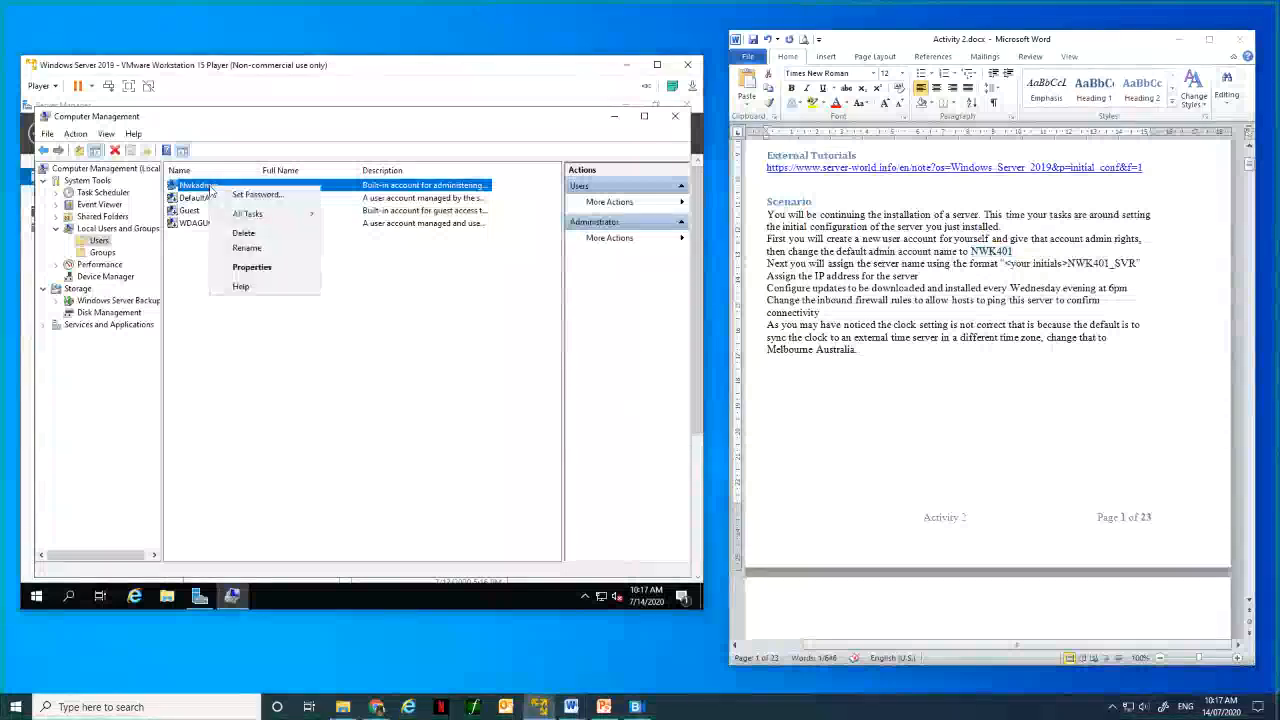
pyautogui.rightClick(210, 188)
pyautogui.click(247, 248)
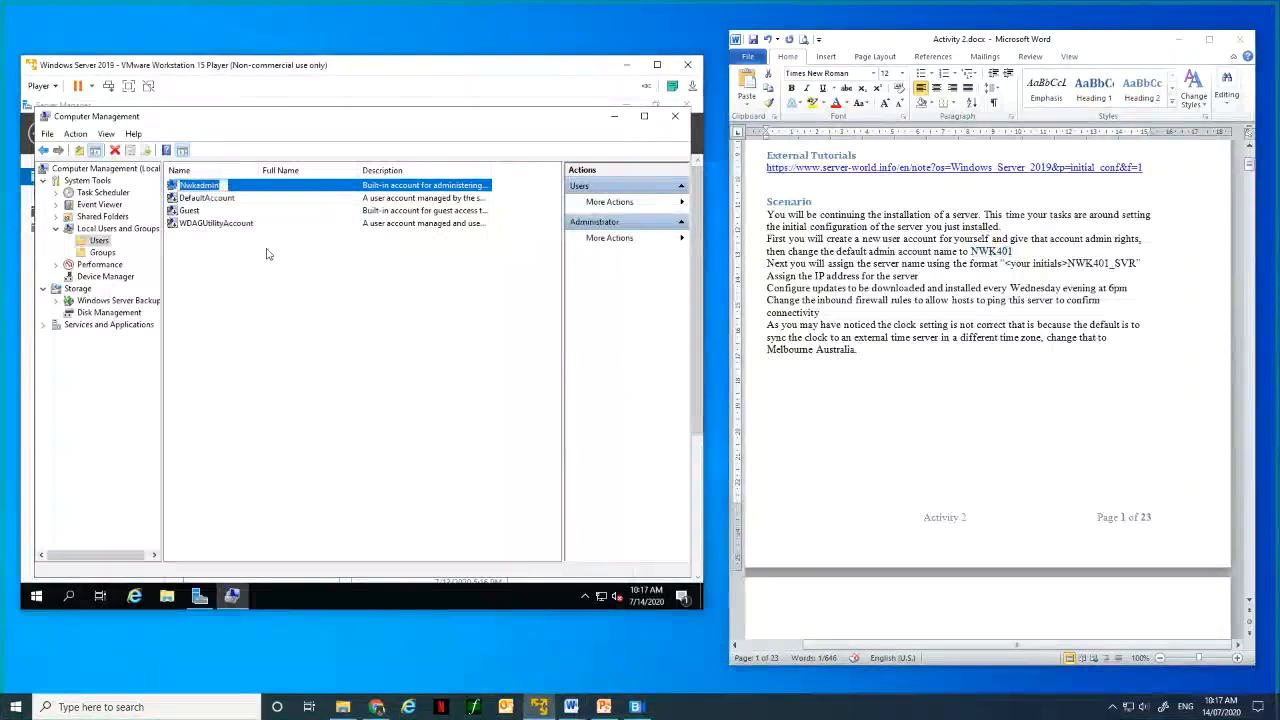
pyautogui.press('BackSpace')
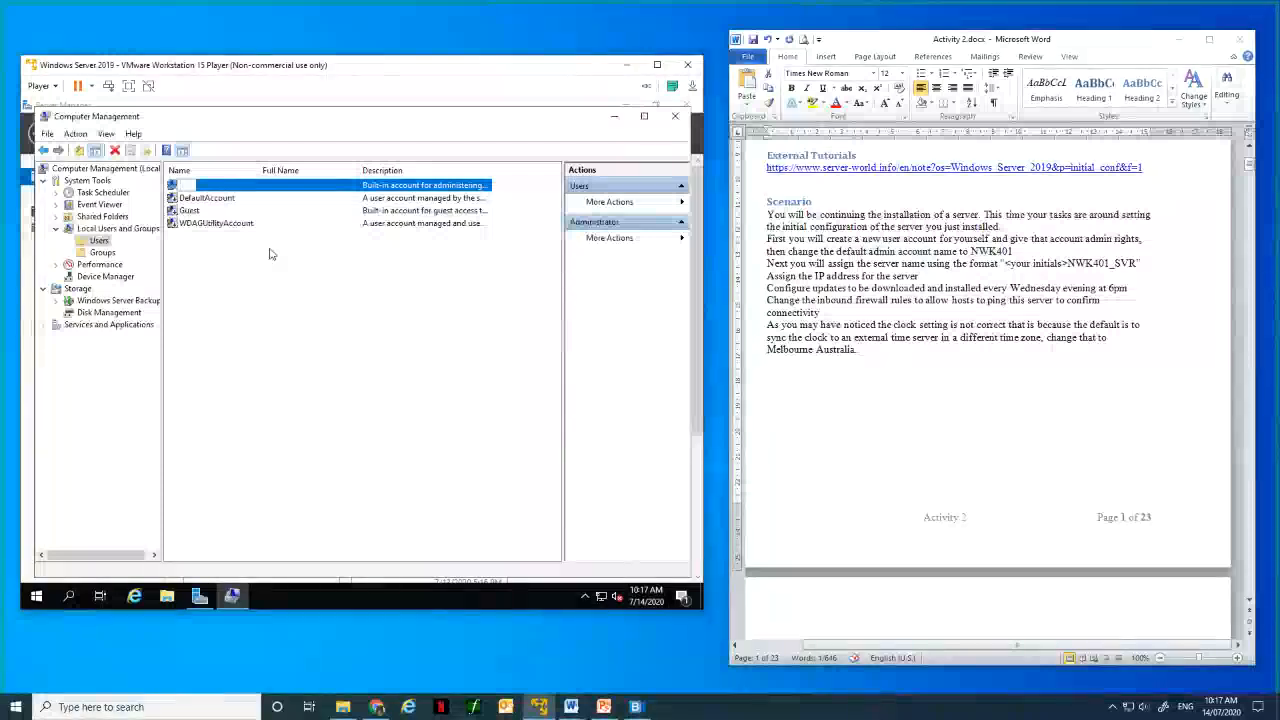
pyautogui.write('N')
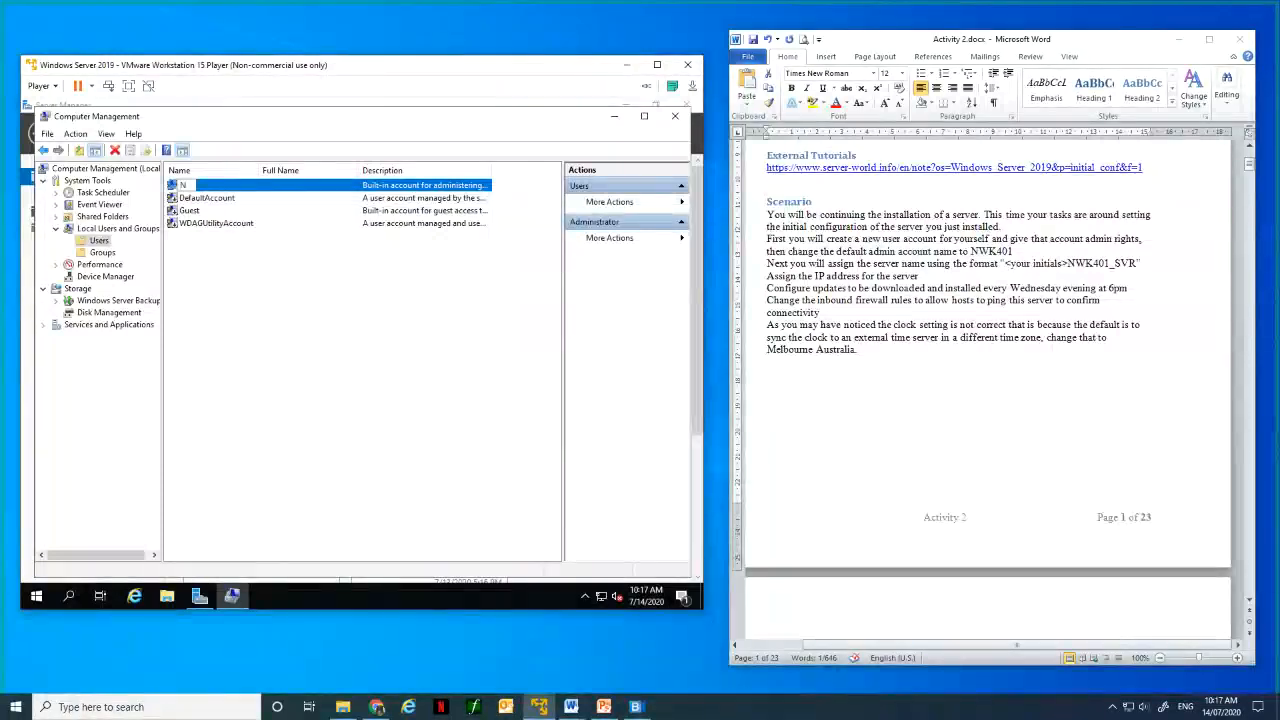
pyautogui.write('wk401')
pyautogui.press('Return')
# - Start a New User from the Users list and enter the user name iTeachCisco, replacing the first entry
pyautogui.rightClick(225, 275)
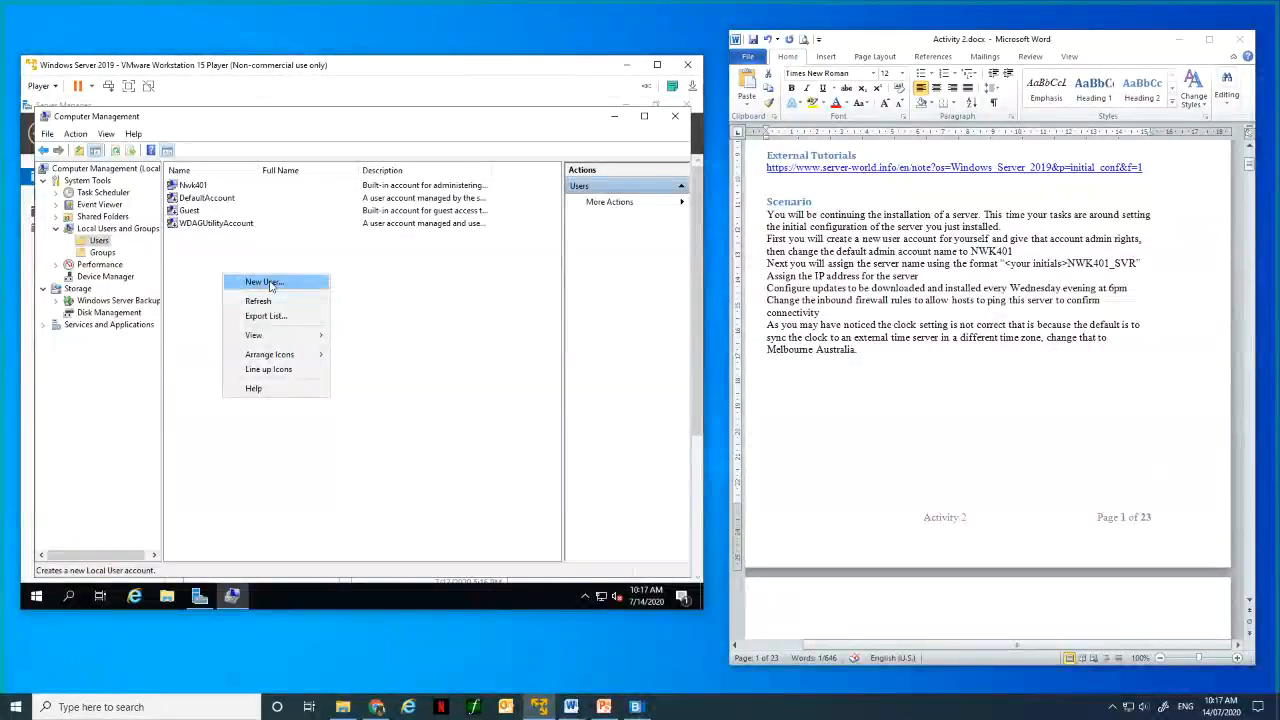
pyautogui.click(270, 286)
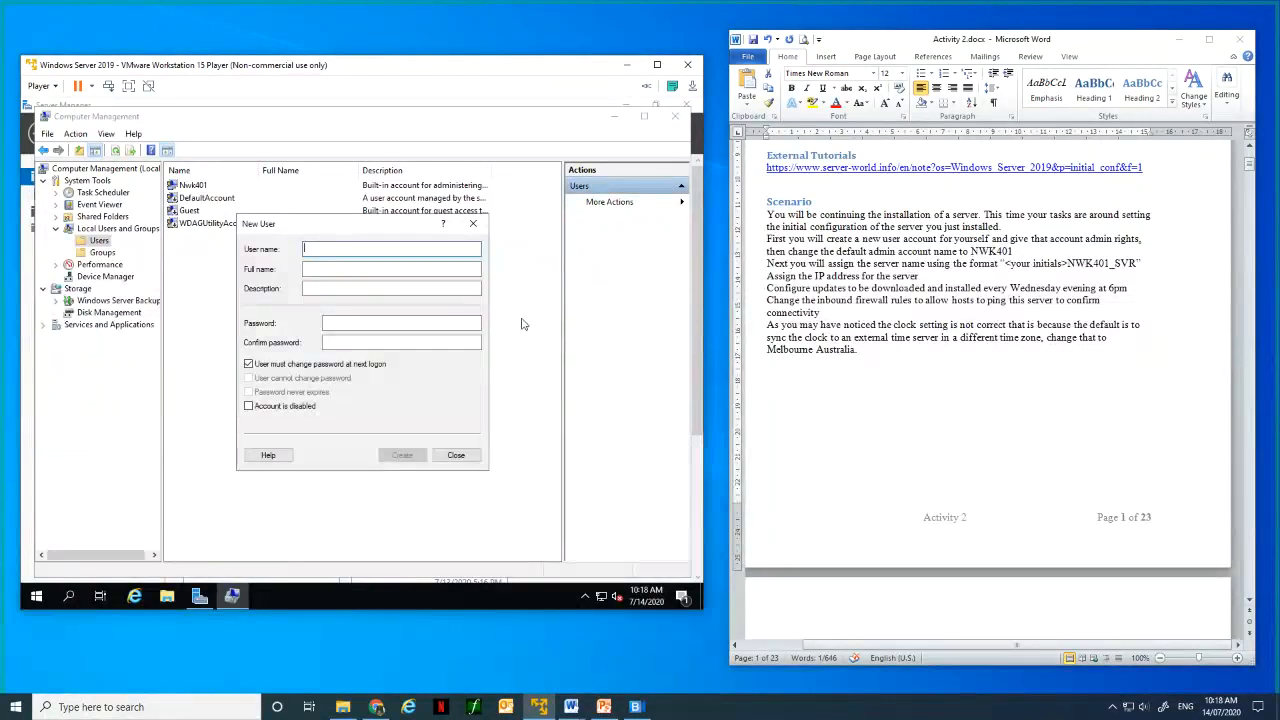
pyautogui.write('Mar')
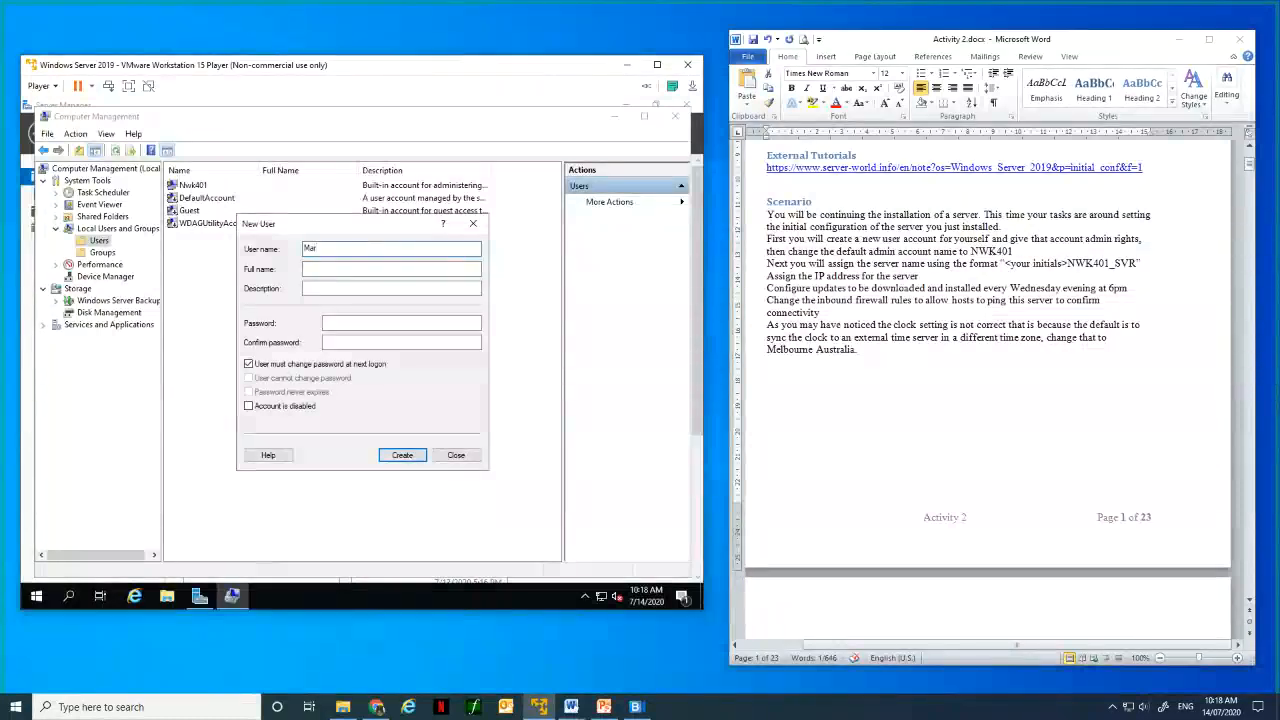
pyautogui.write('k')
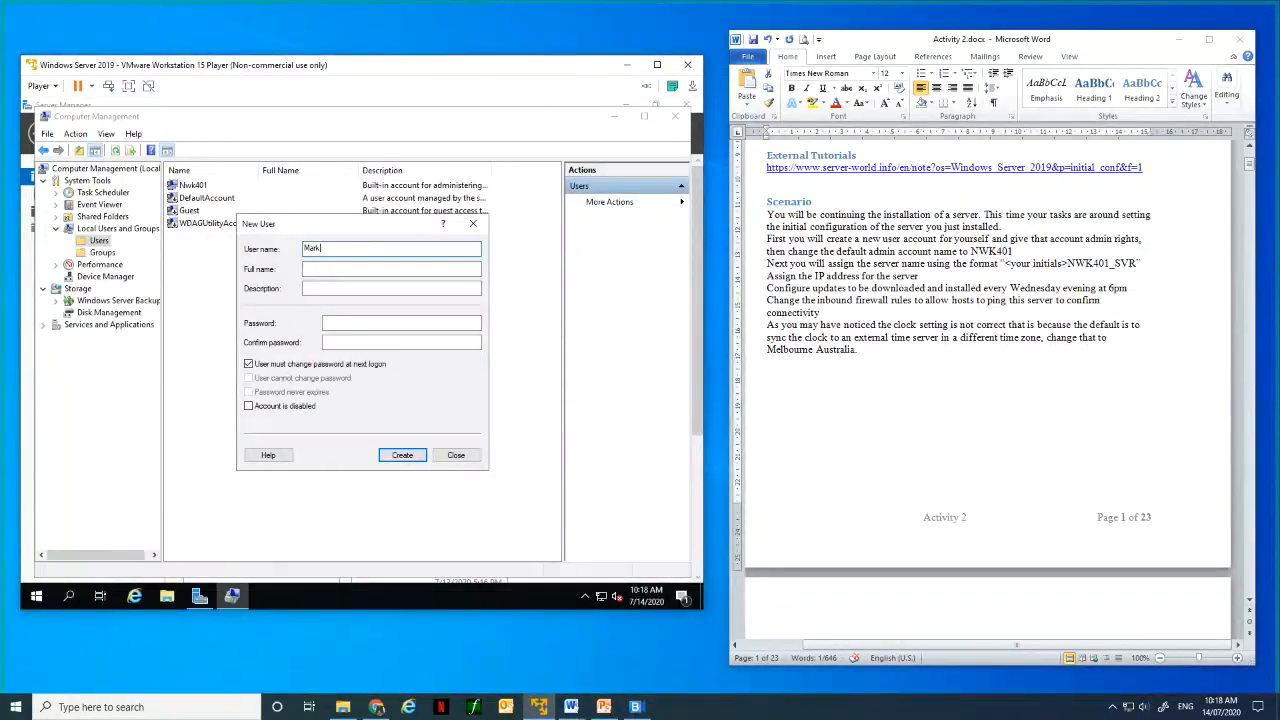
pyautogui.write('_Ad')
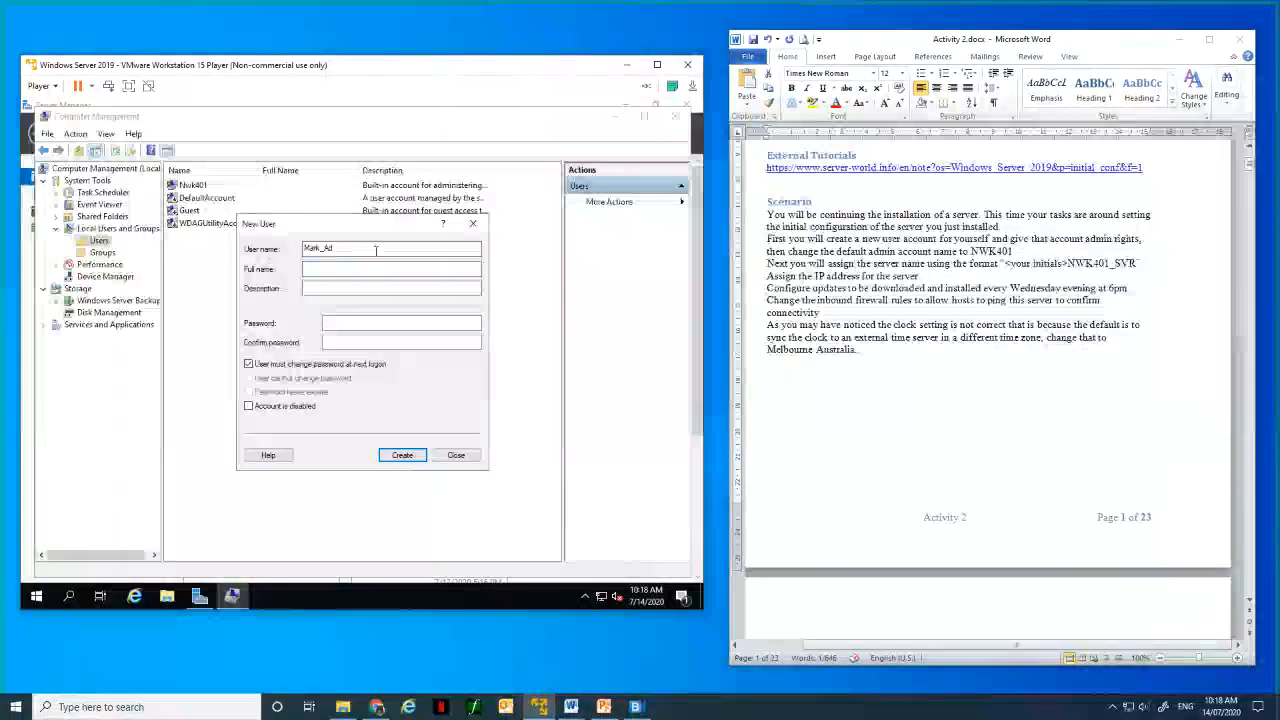
pyautogui.doubleClick(370, 248)
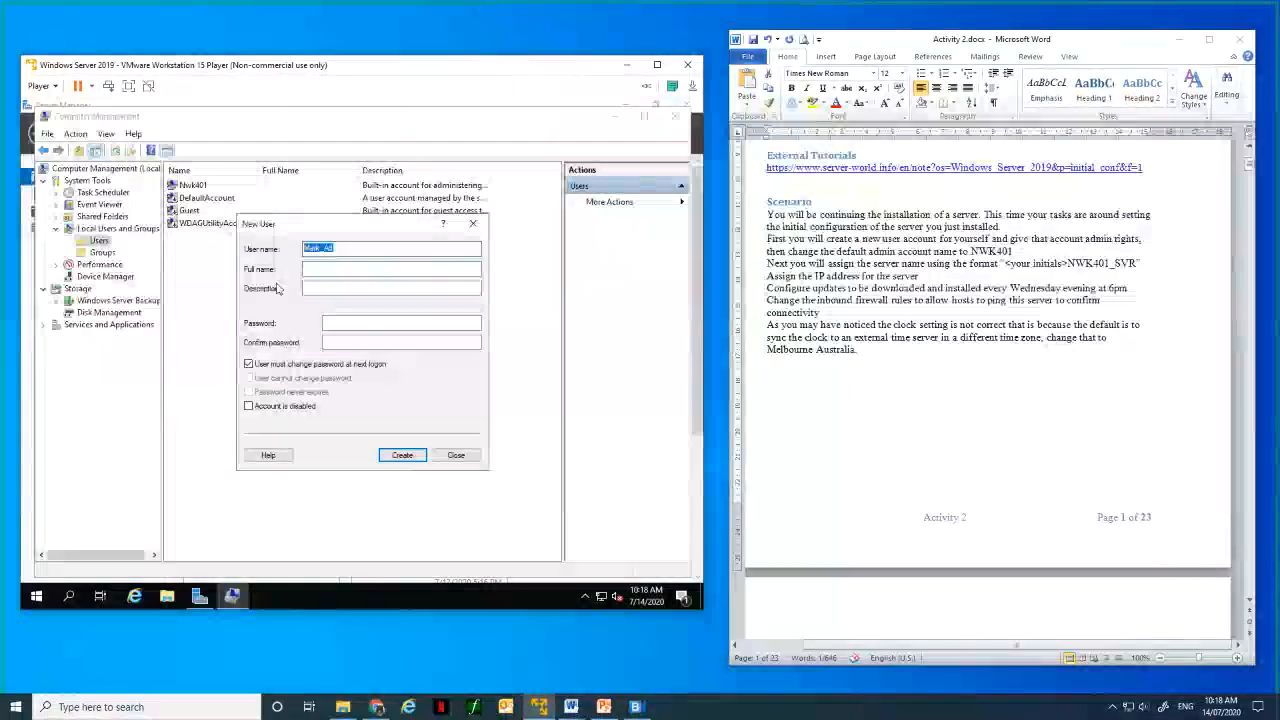
pyautogui.write('iTea')
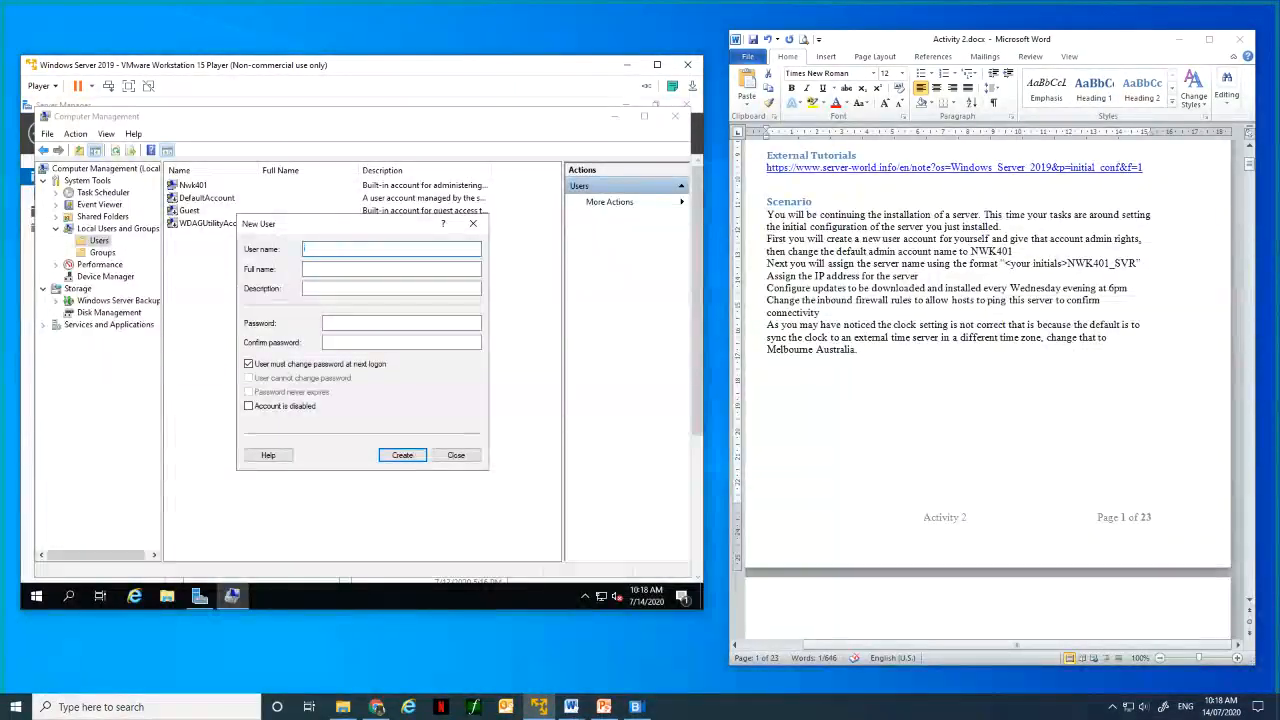
pyautogui.write('chCisco')
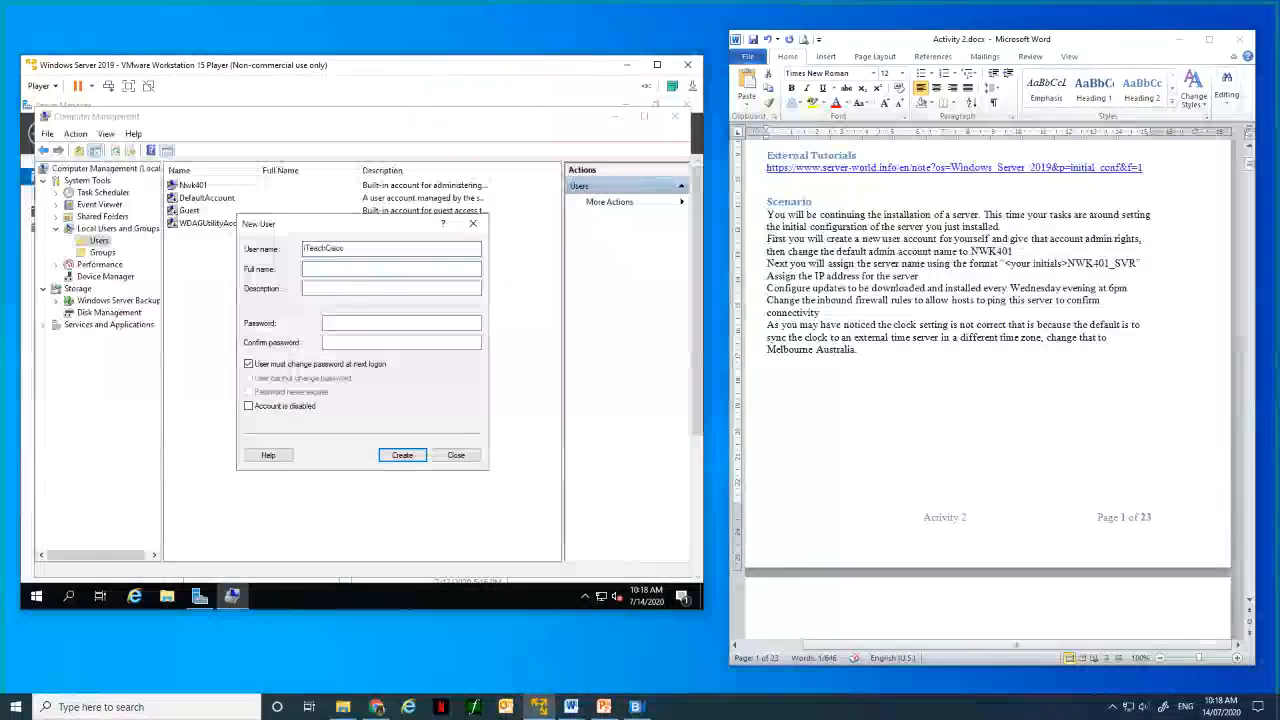
# - Enter the user's full name, the description 'Teachers Account', and the password in both password boxes
pyautogui.click(337, 268)
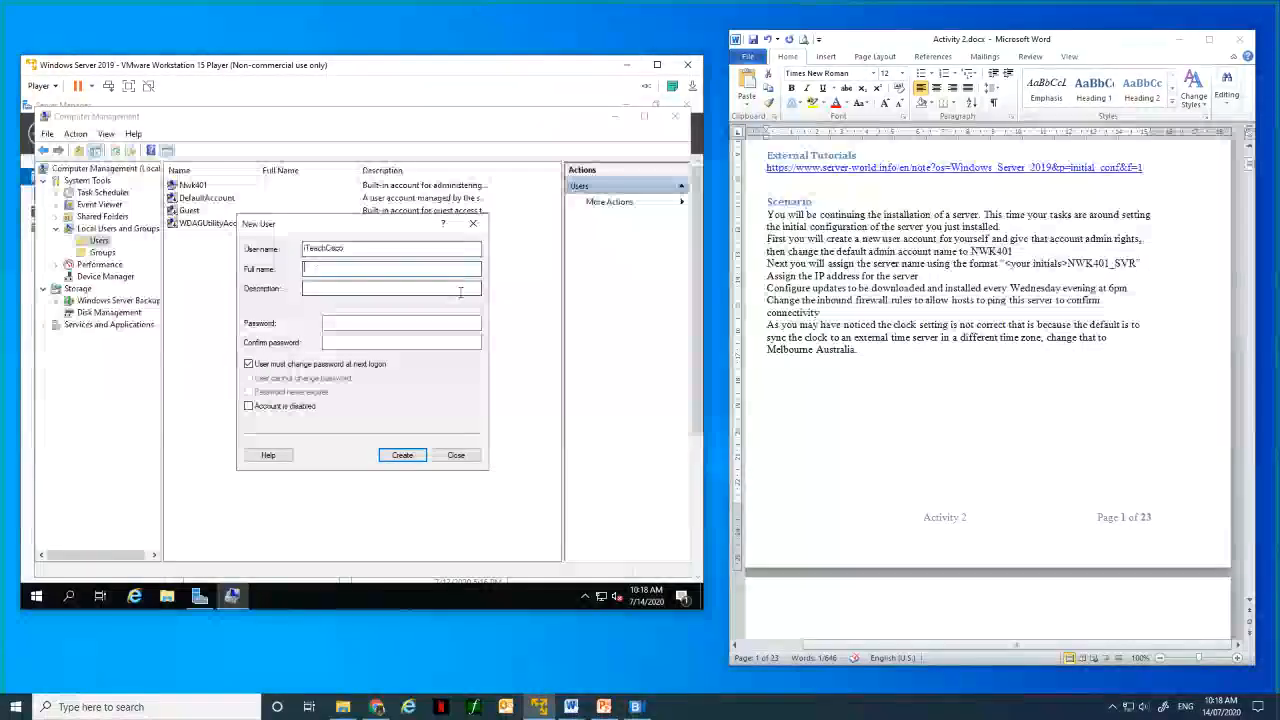
pyautogui.write('Ma')
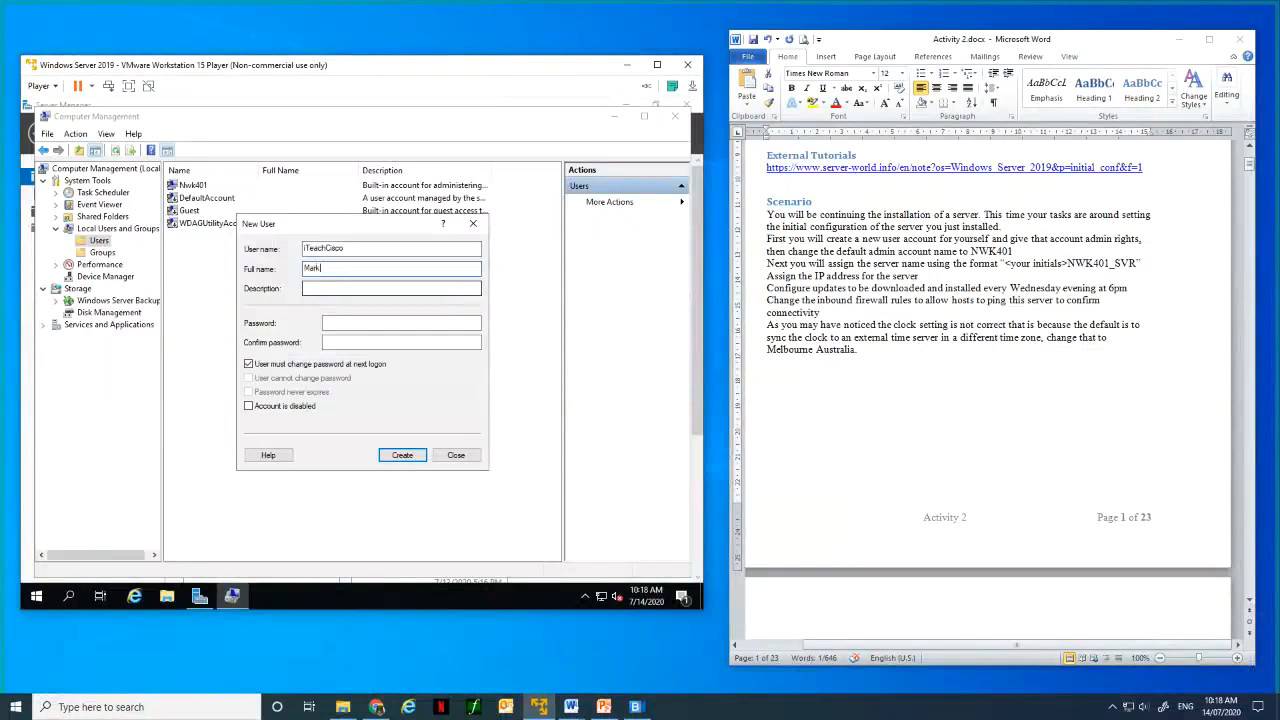
pyautogui.write('rk')
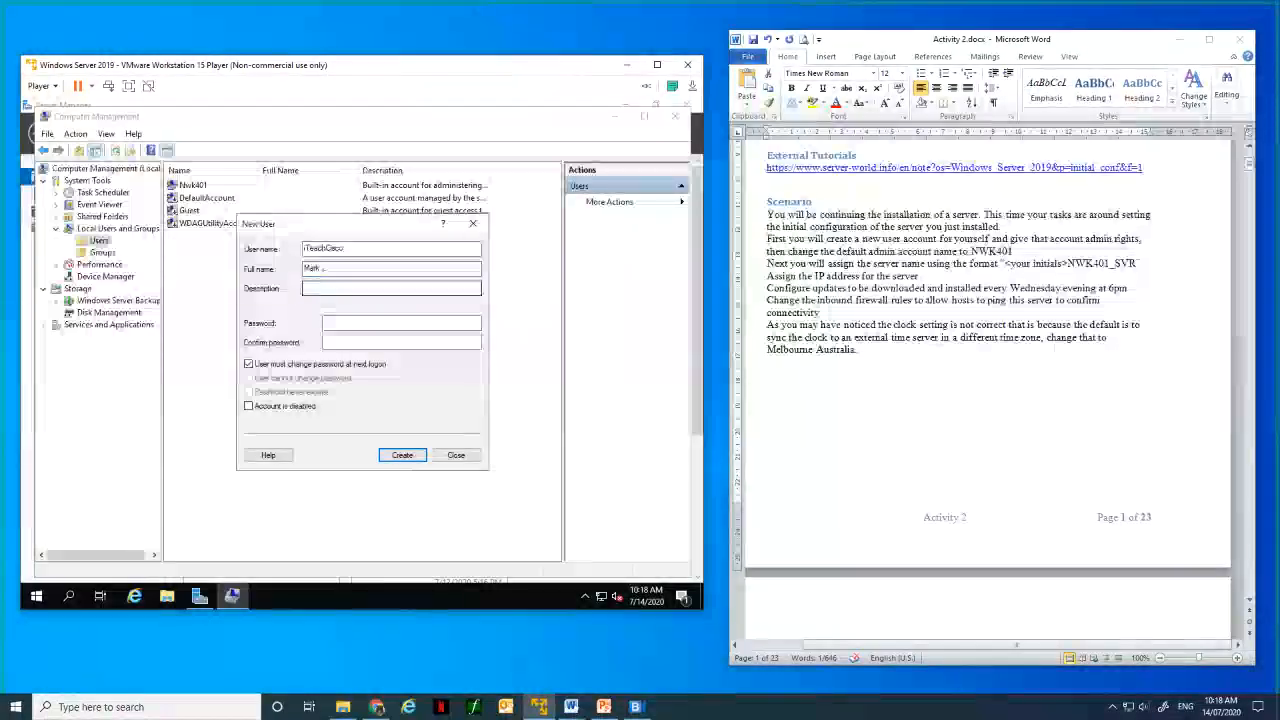
pyautogui.write(' L')
pyautogui.click(372, 288)
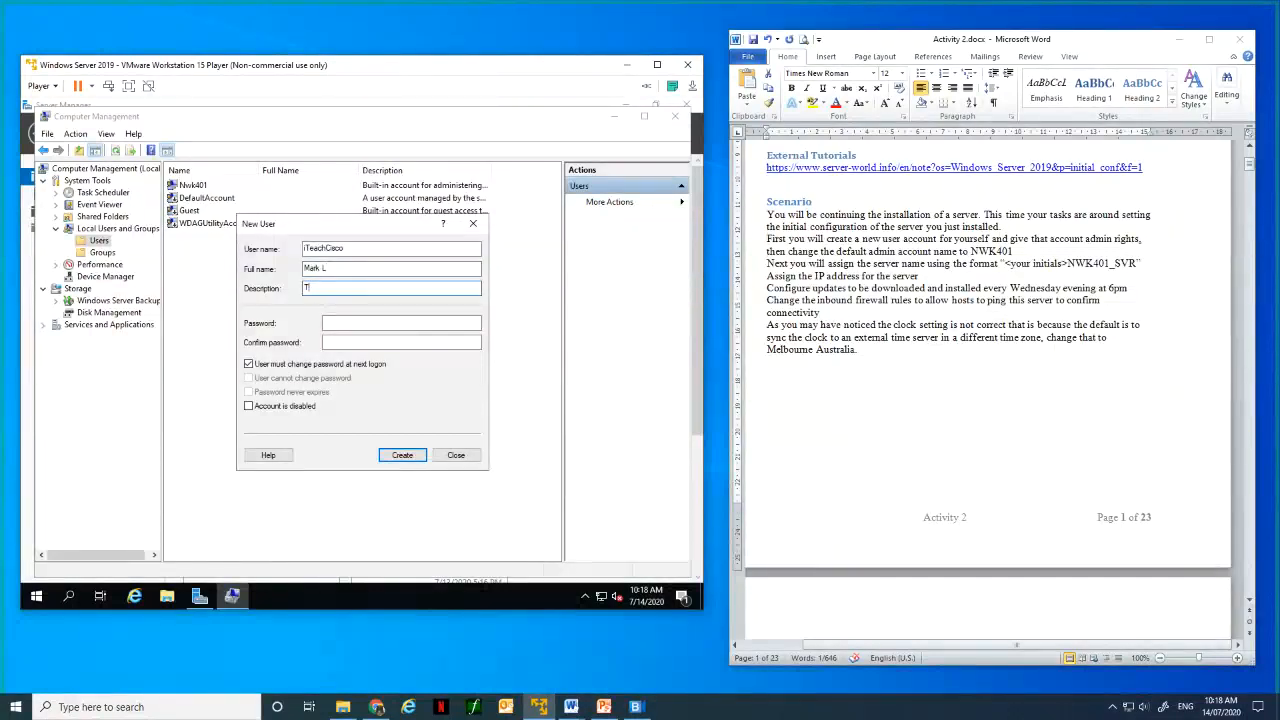
pyautogui.write('Teachers')
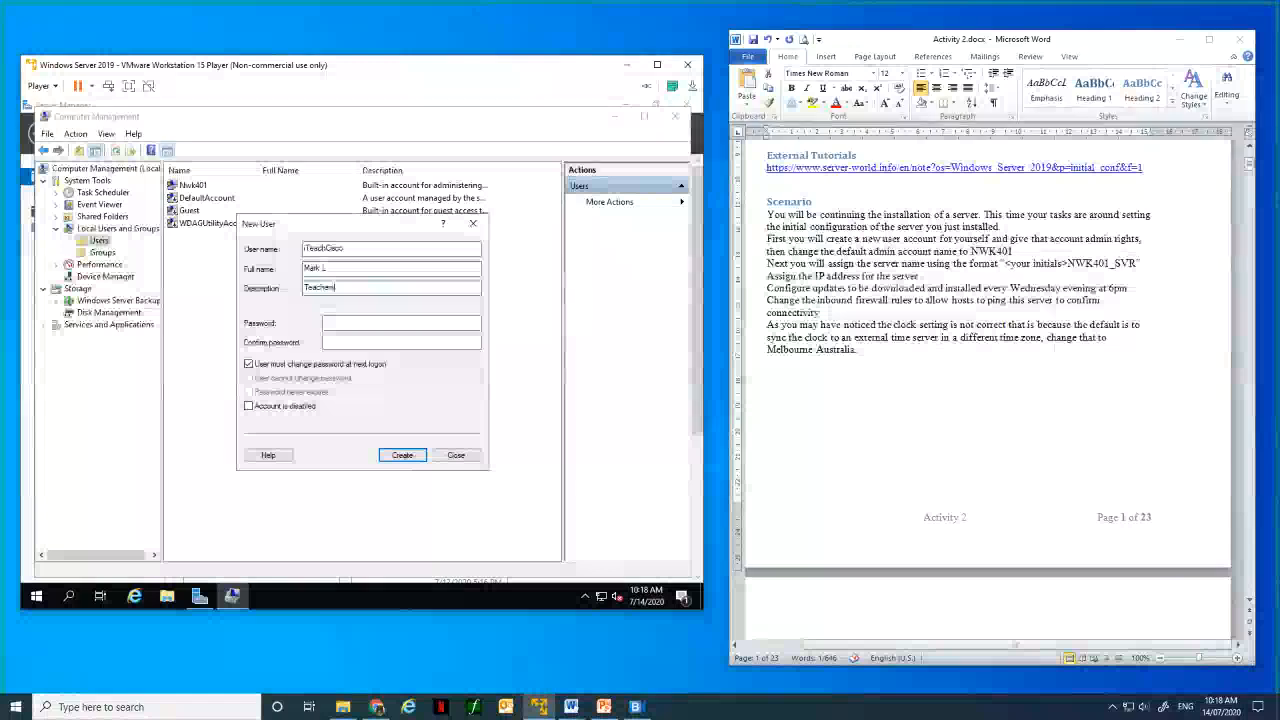
pyautogui.write(' Account')
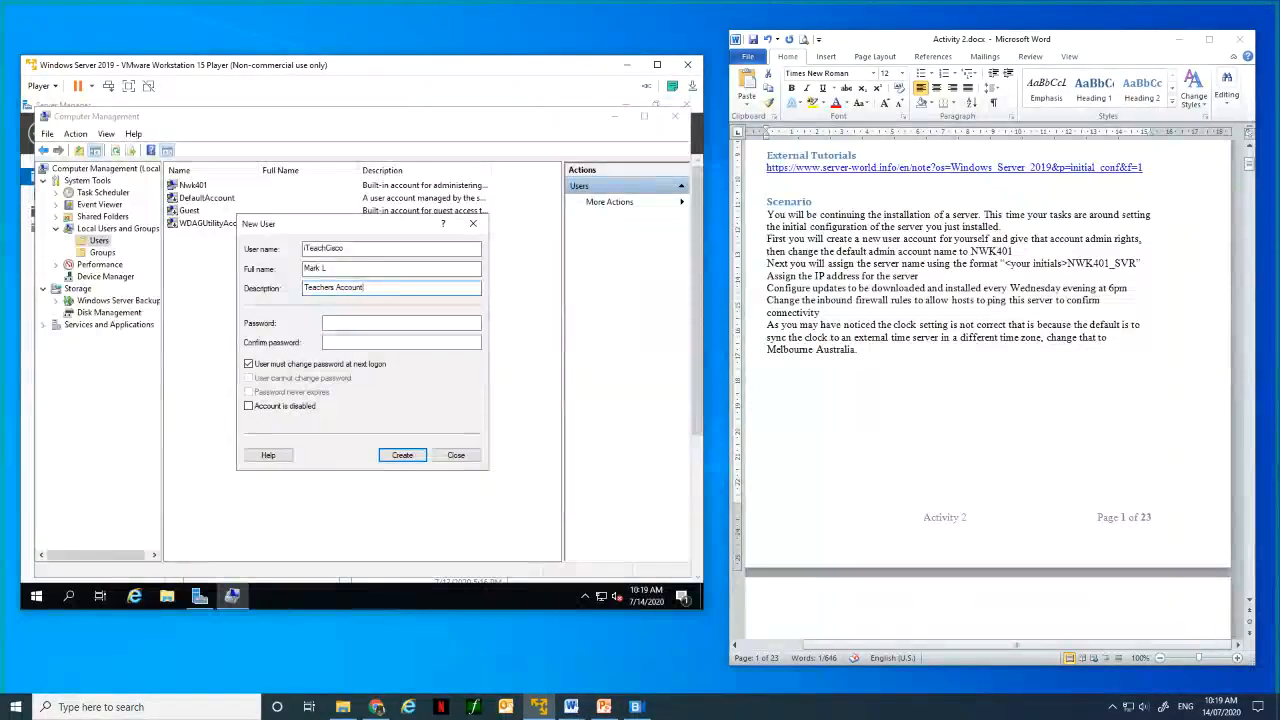
pyautogui.click(349, 322)
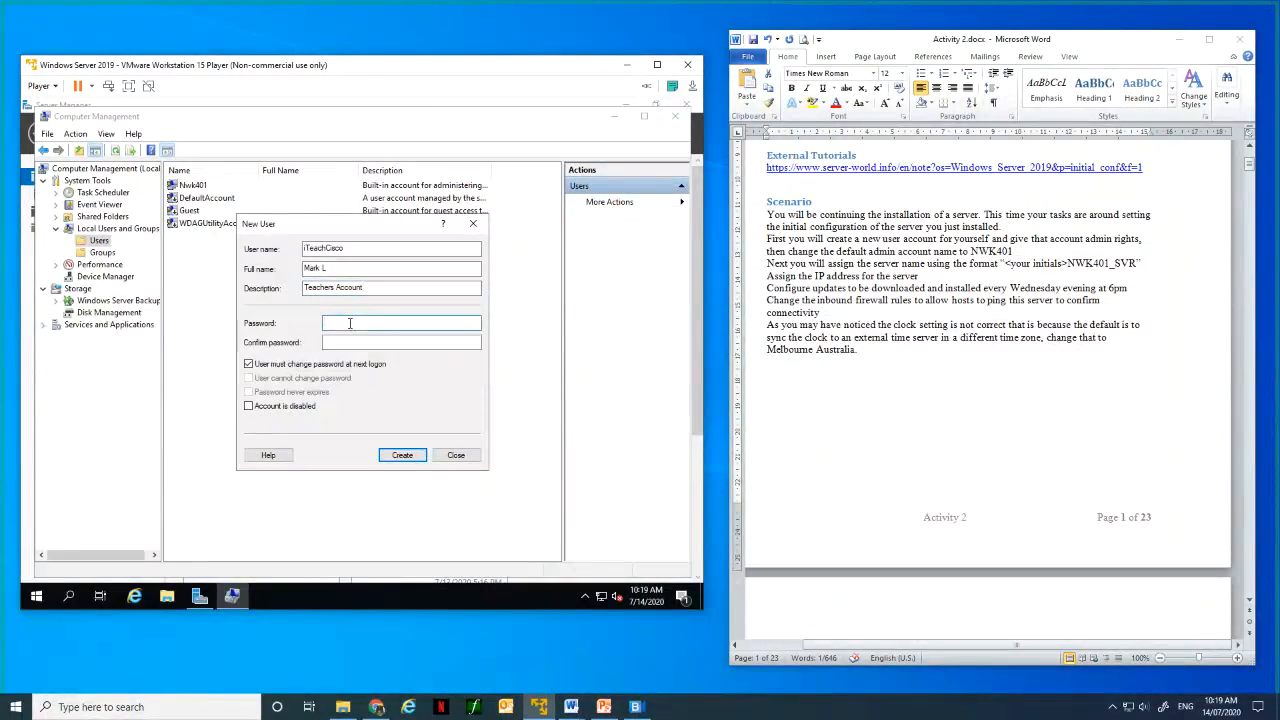
pyautogui.write('•••••')
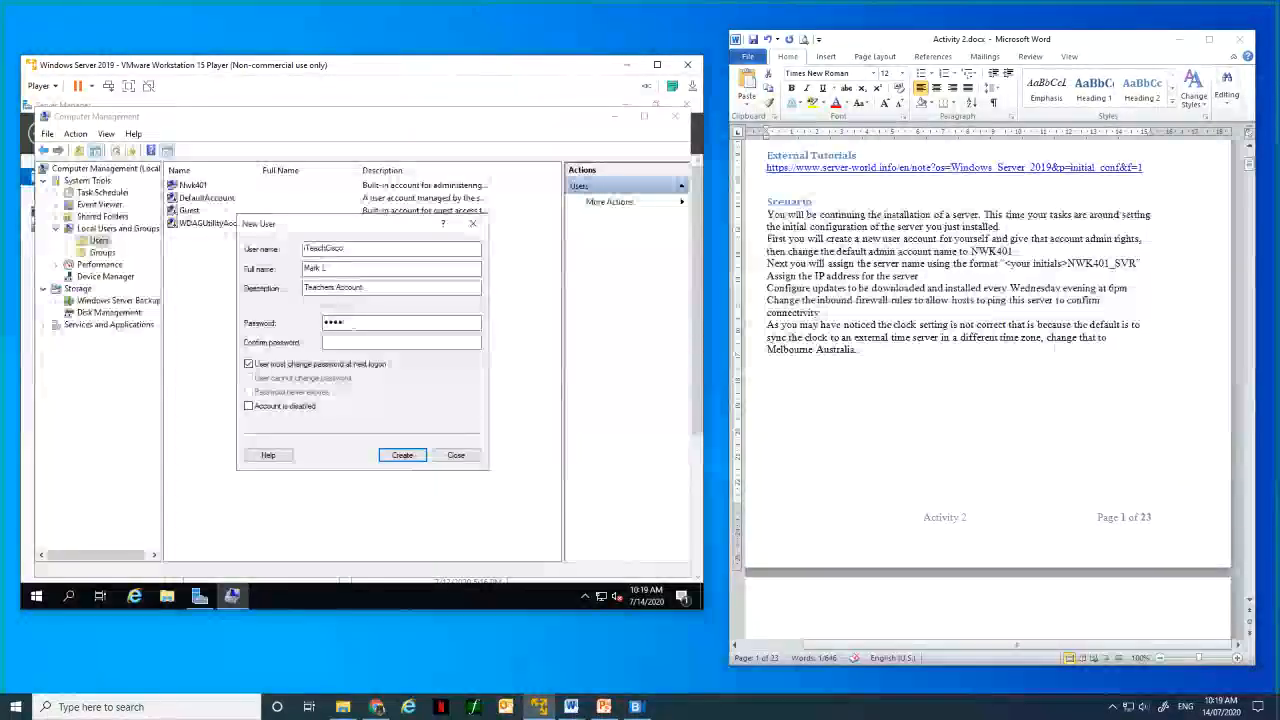
pyautogui.write('•••')
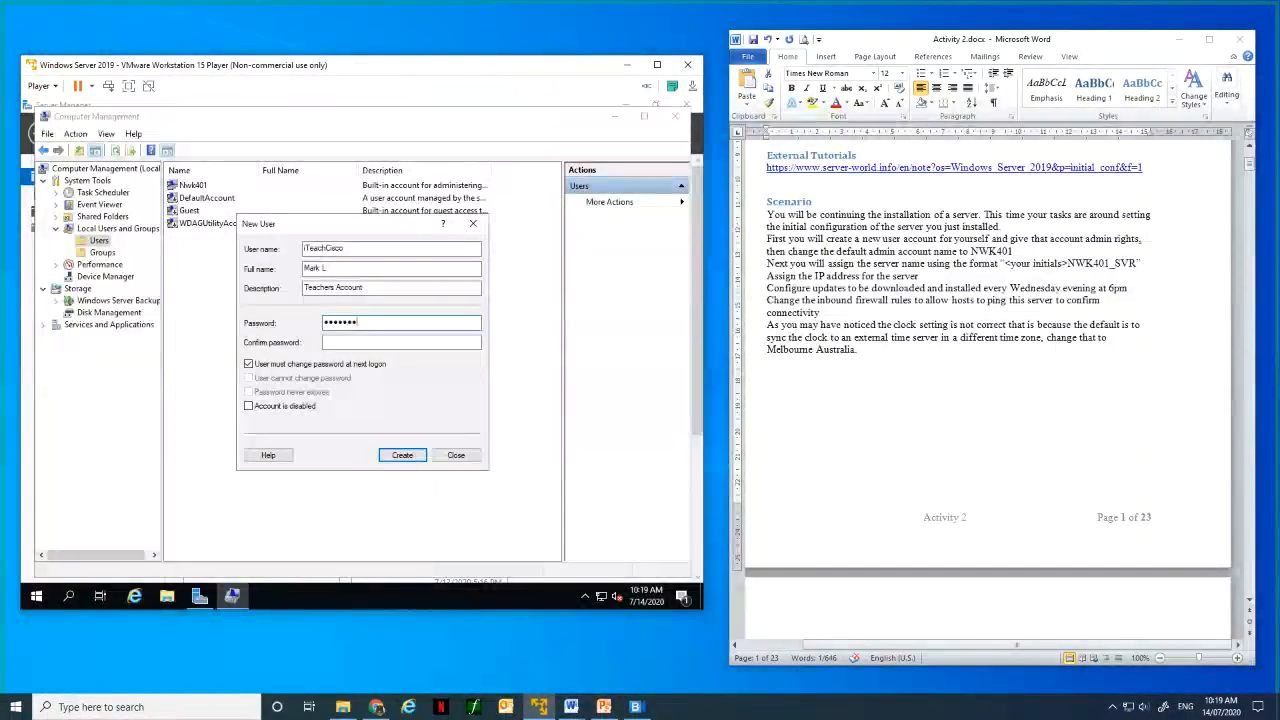
pyautogui.write('••')
pyautogui.click(338, 341)
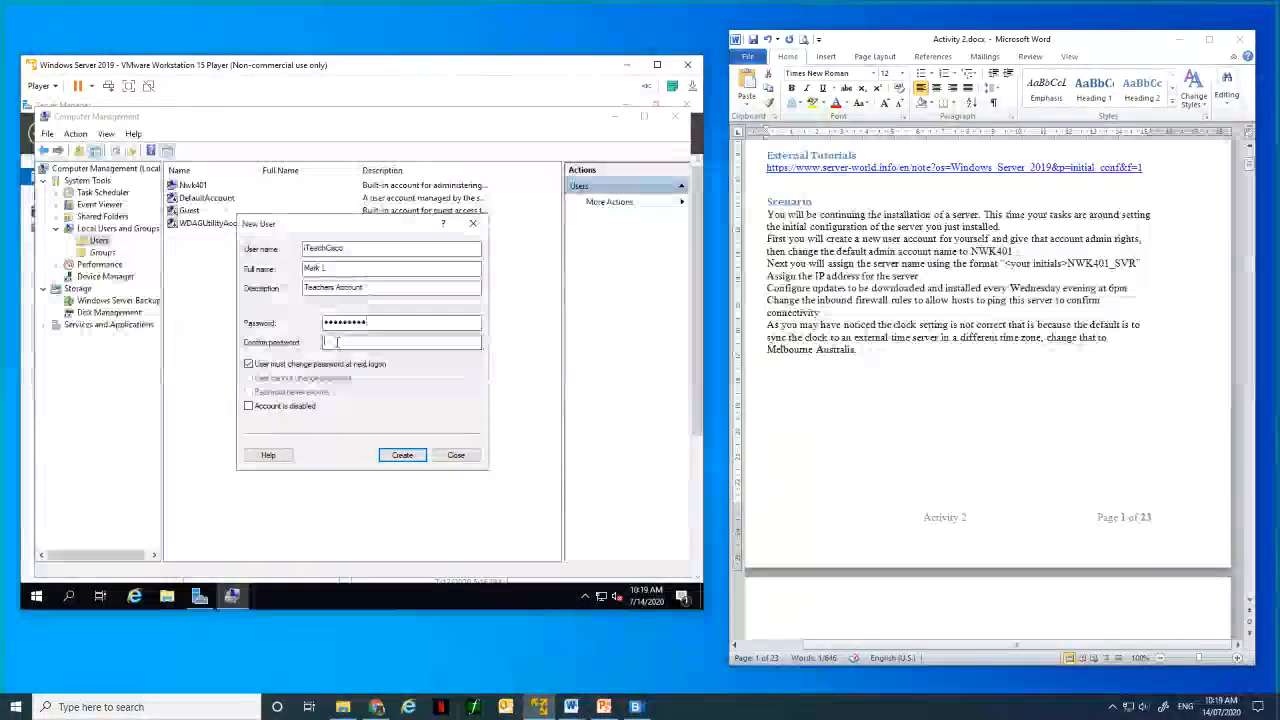
pyautogui.write('•••••••••')
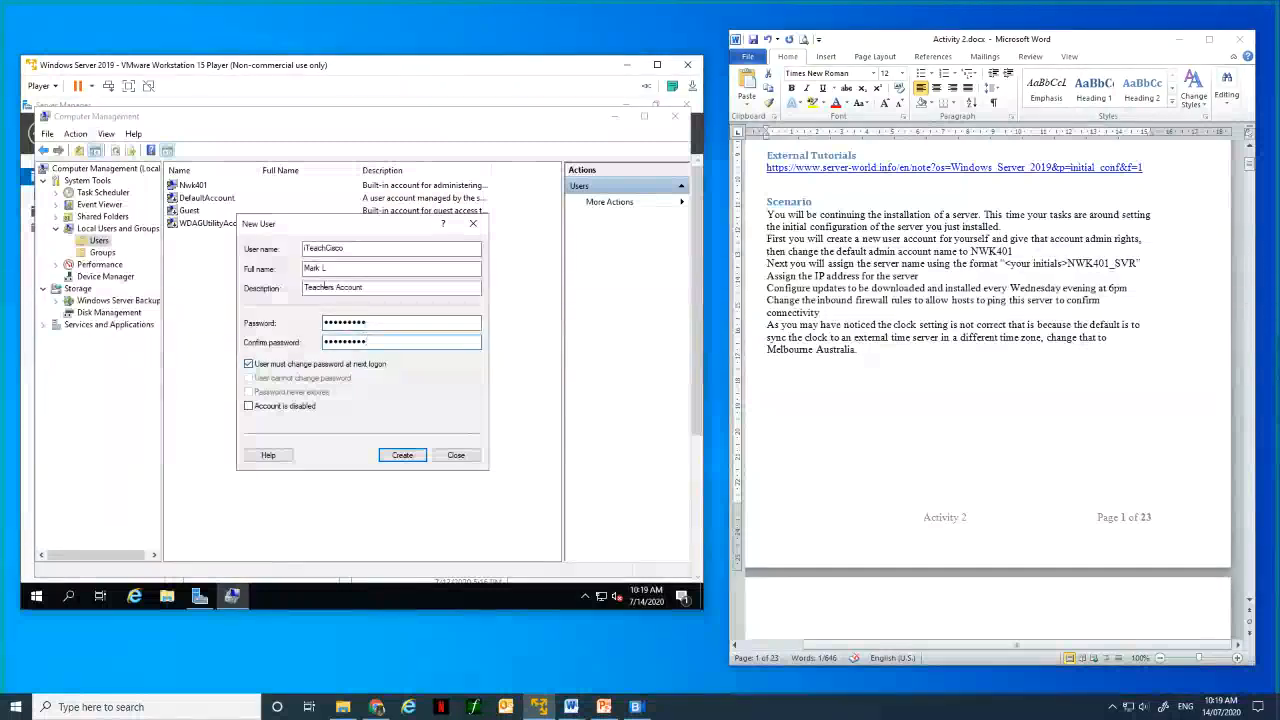
# - Untick 'User must change password at next logon', create the account and close the dialog
pyautogui.click(305, 248)
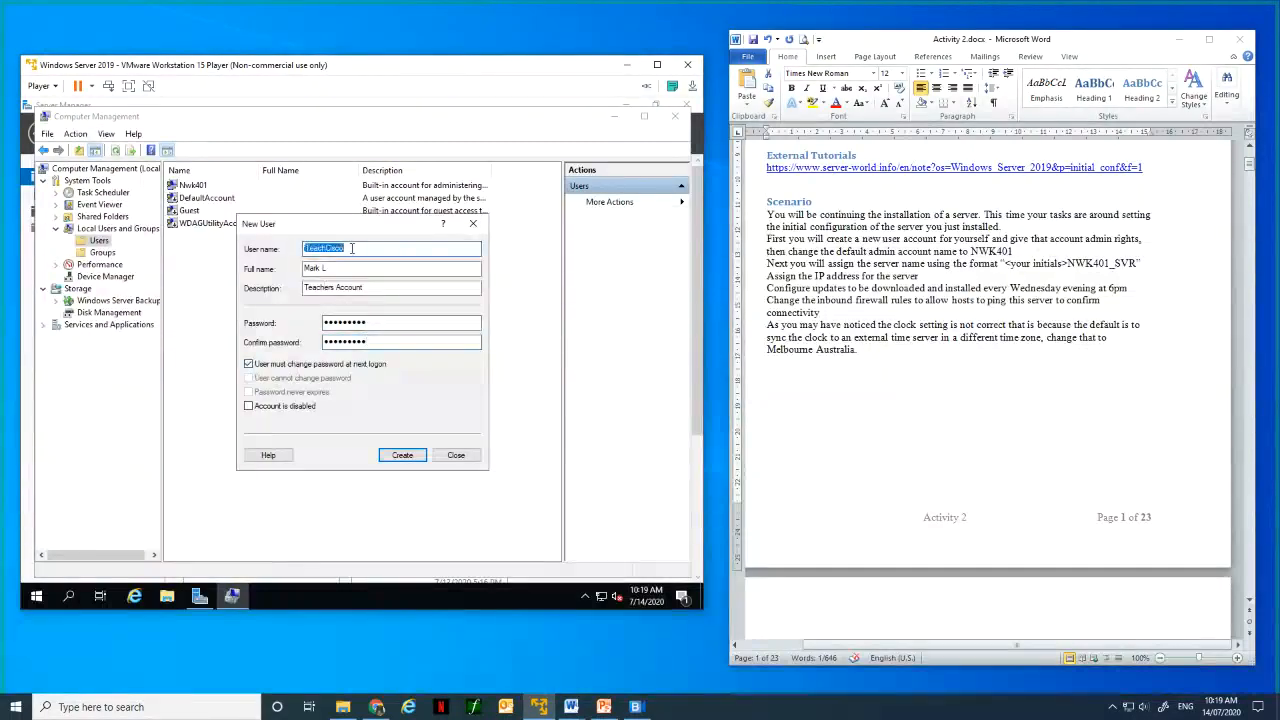
pyautogui.doubleClick(322, 323)
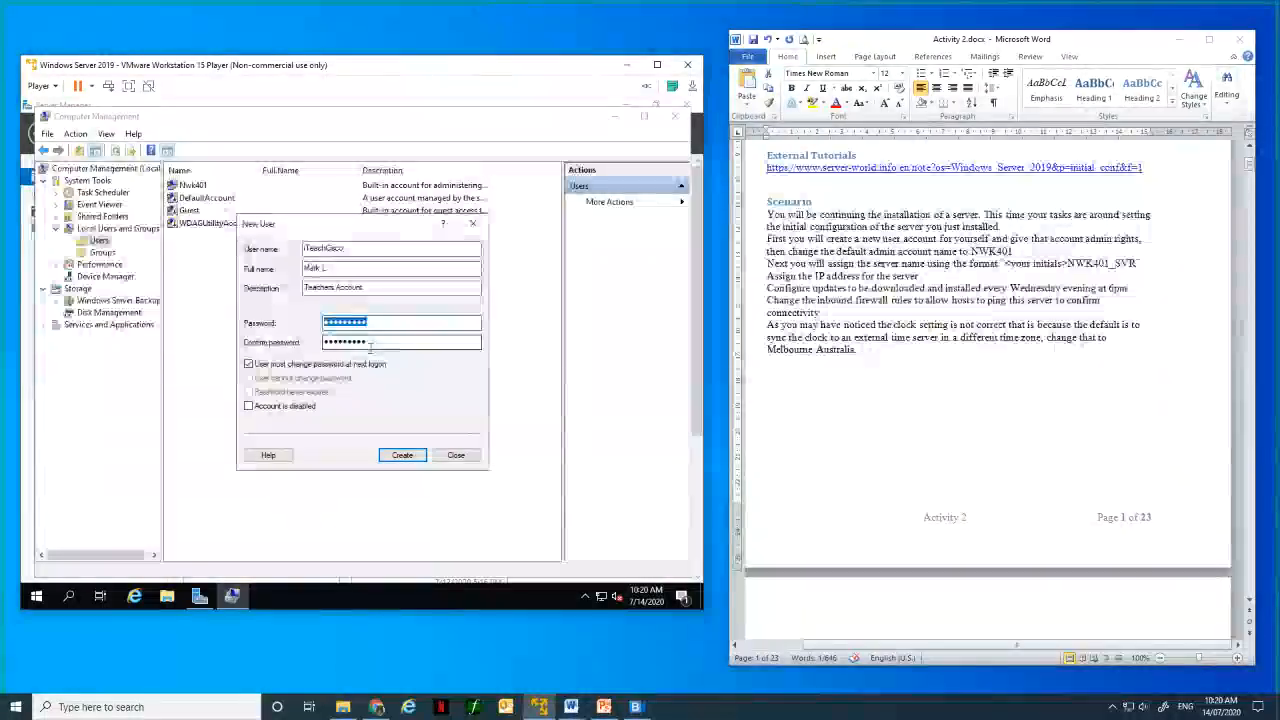
pyautogui.click(279, 367)
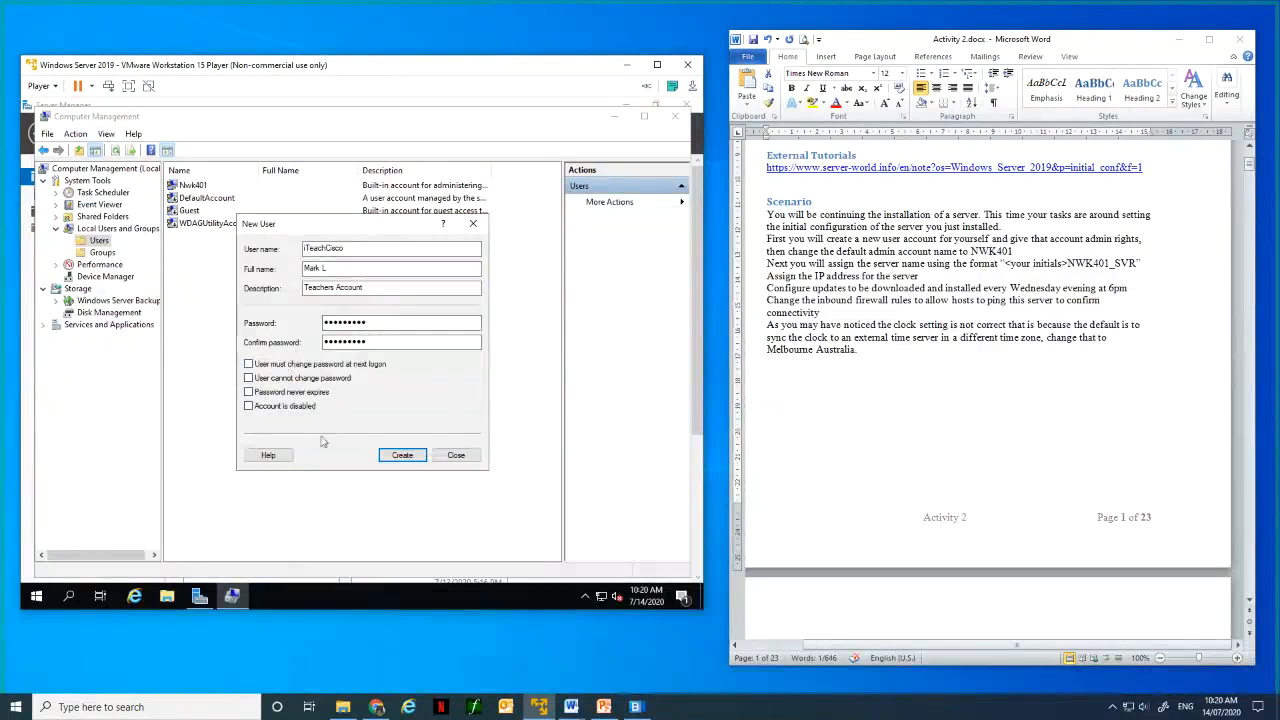
pyautogui.click(418, 460)
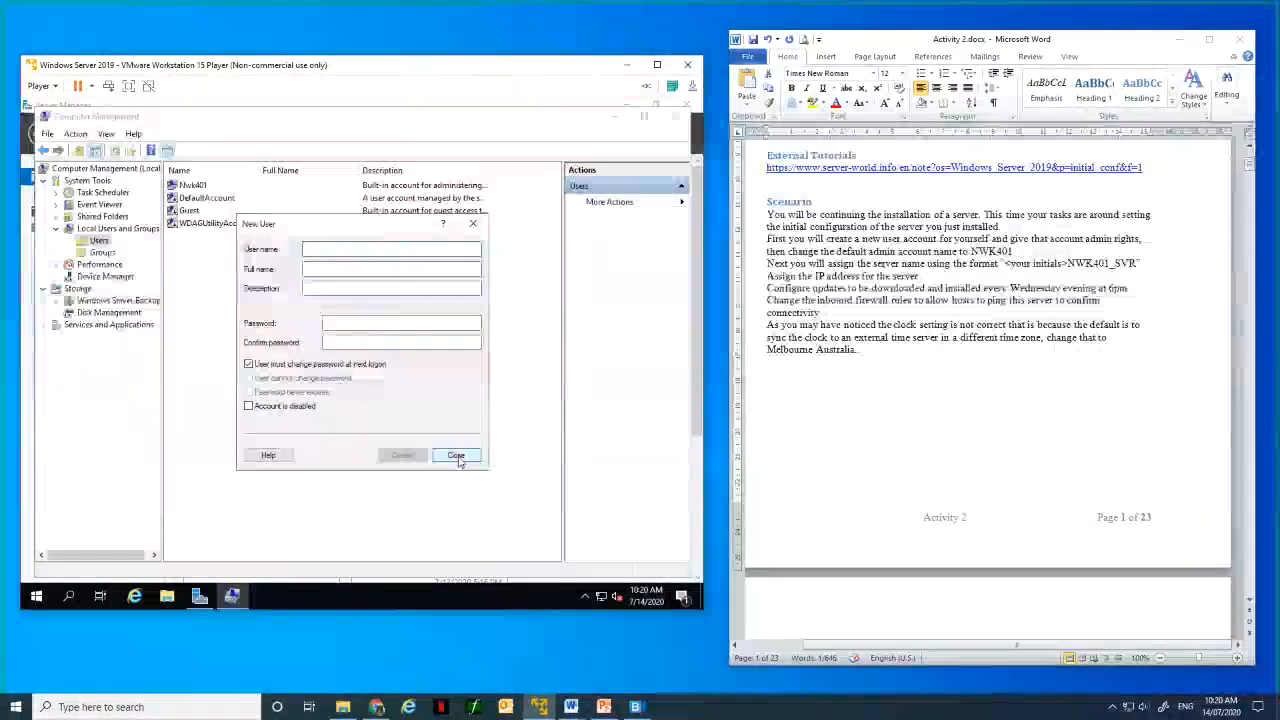
pyautogui.click(456, 456)
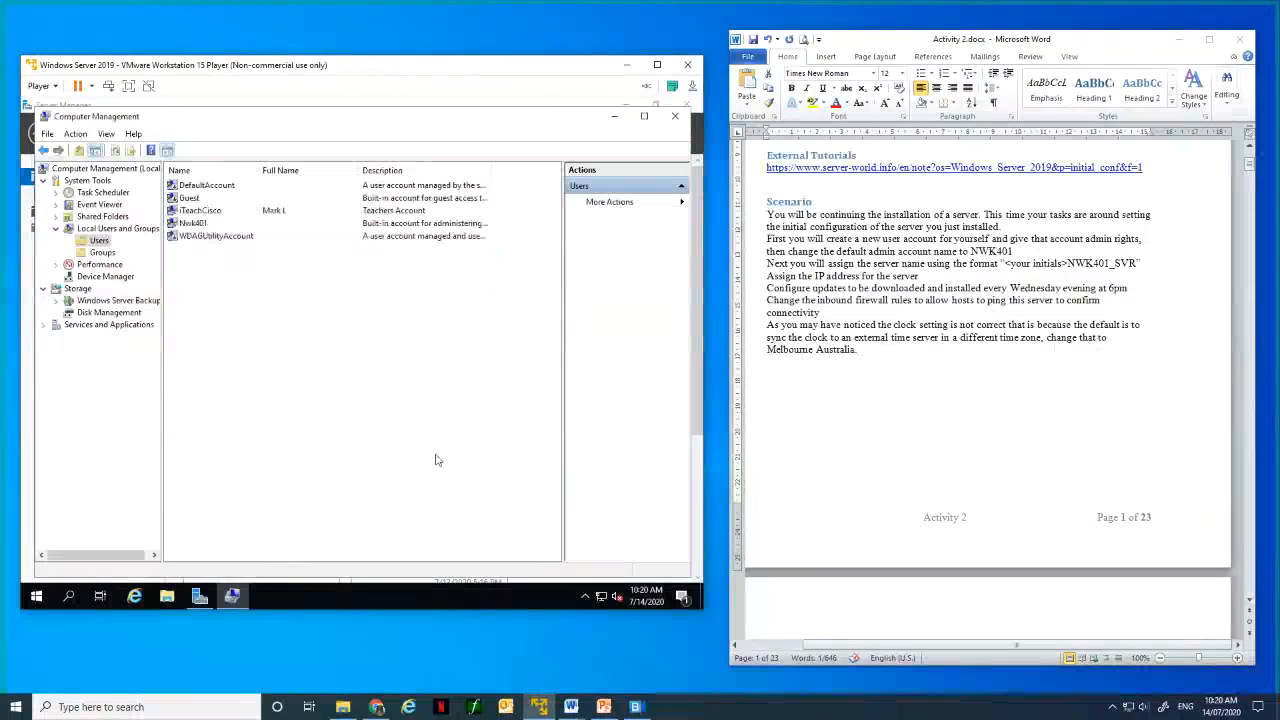
# - Select the new teacher account, then scroll the Activity 2 guide to steps [5] and [6] on admin privileges
pyautogui.click(199, 212)
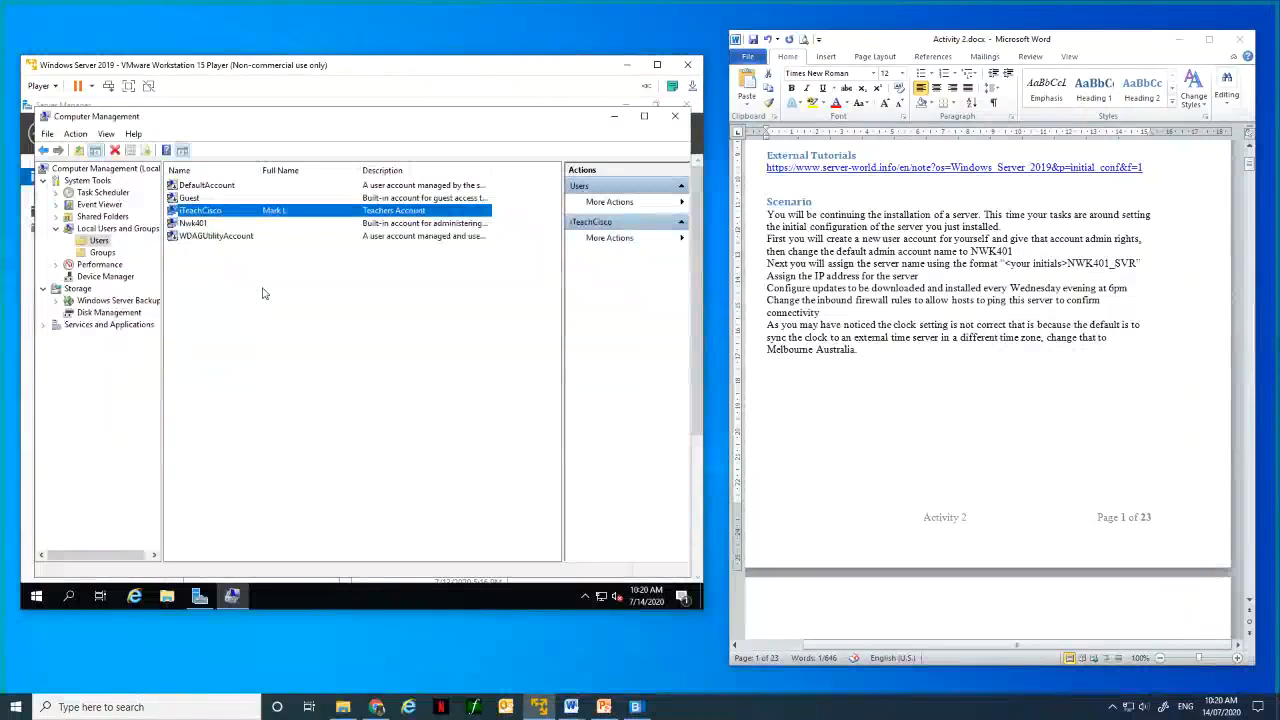
pyautogui.click(867, 426)
pyautogui.scroll(-10, 867, 426)
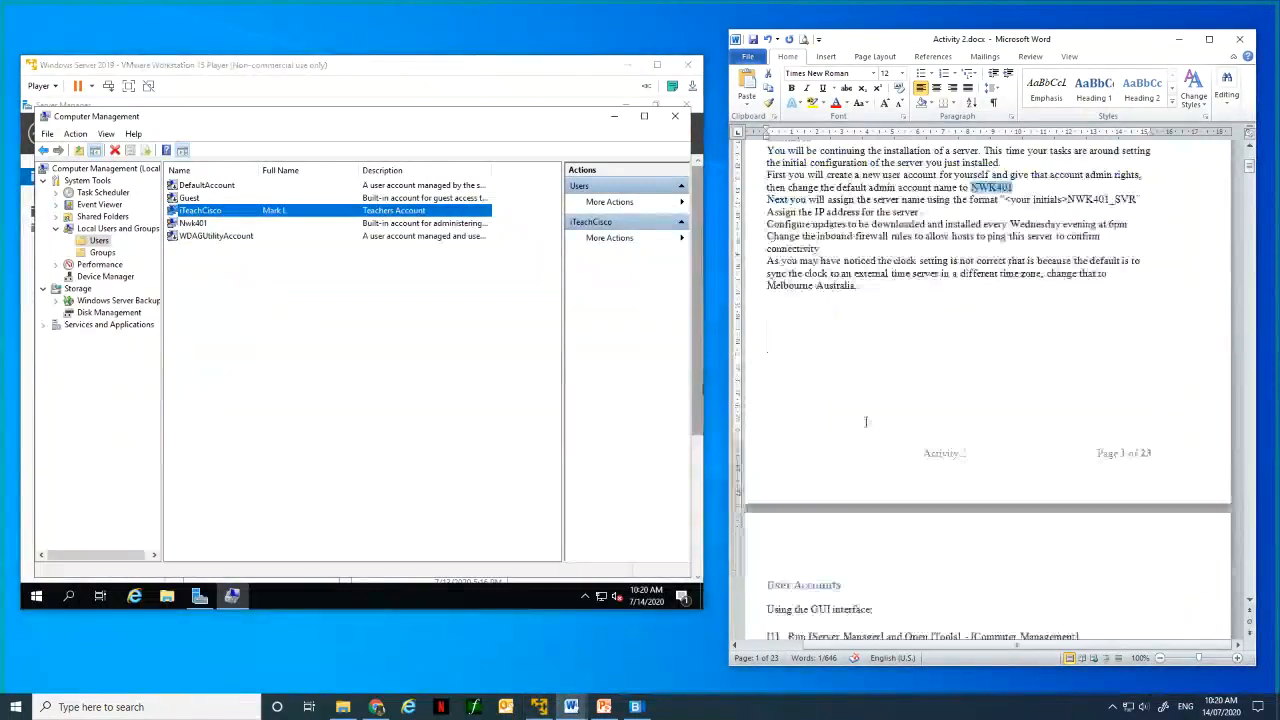
pyautogui.scroll(-10, 858, 425)
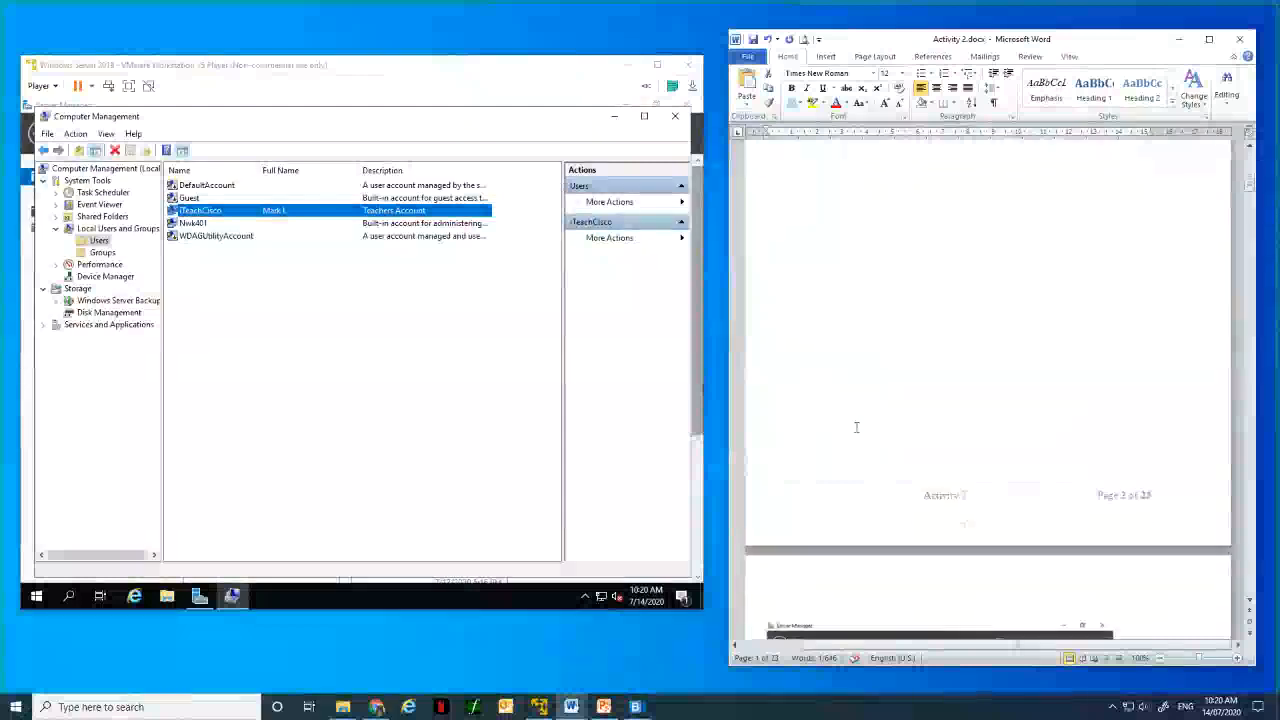
pyautogui.scroll(-10, 855, 425)
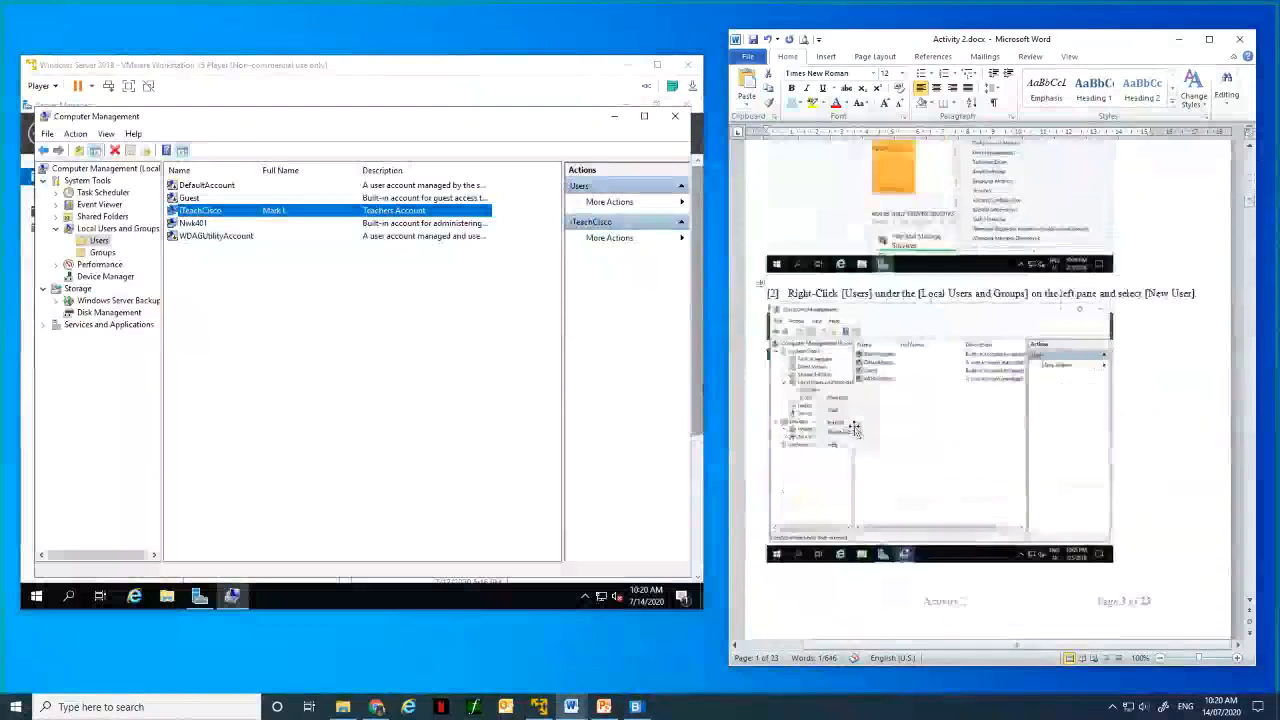
pyautogui.scroll(-10, 857, 430)
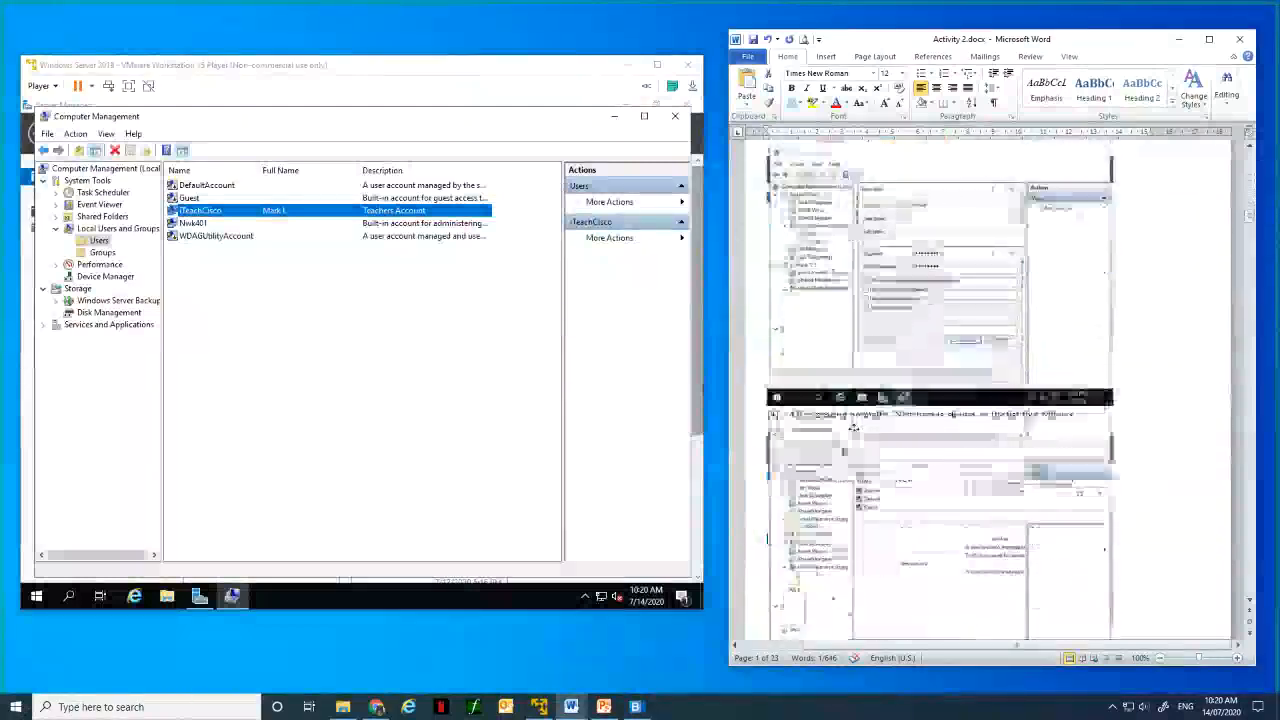
pyautogui.scroll(-10, 860, 432)
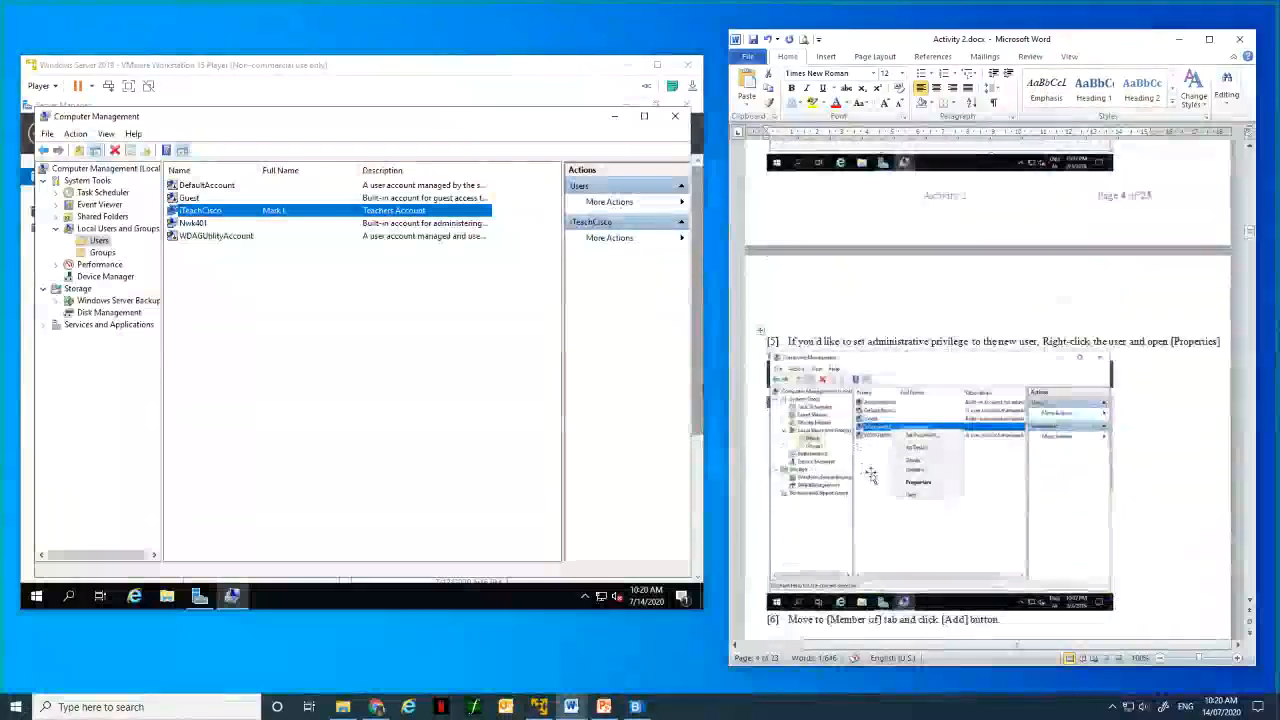
pyautogui.scroll(-1, 873, 475)
pyautogui.scroll(-2, 873, 475)
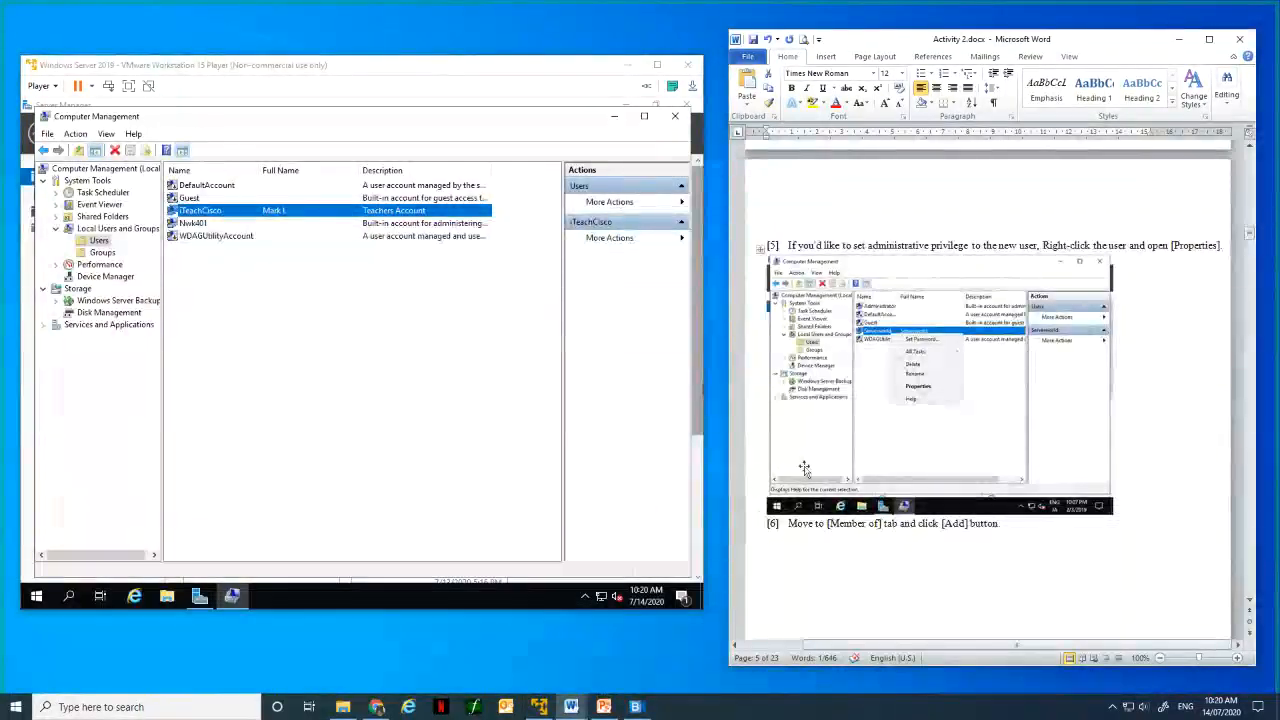
pyautogui.scroll(-5, 805, 465)
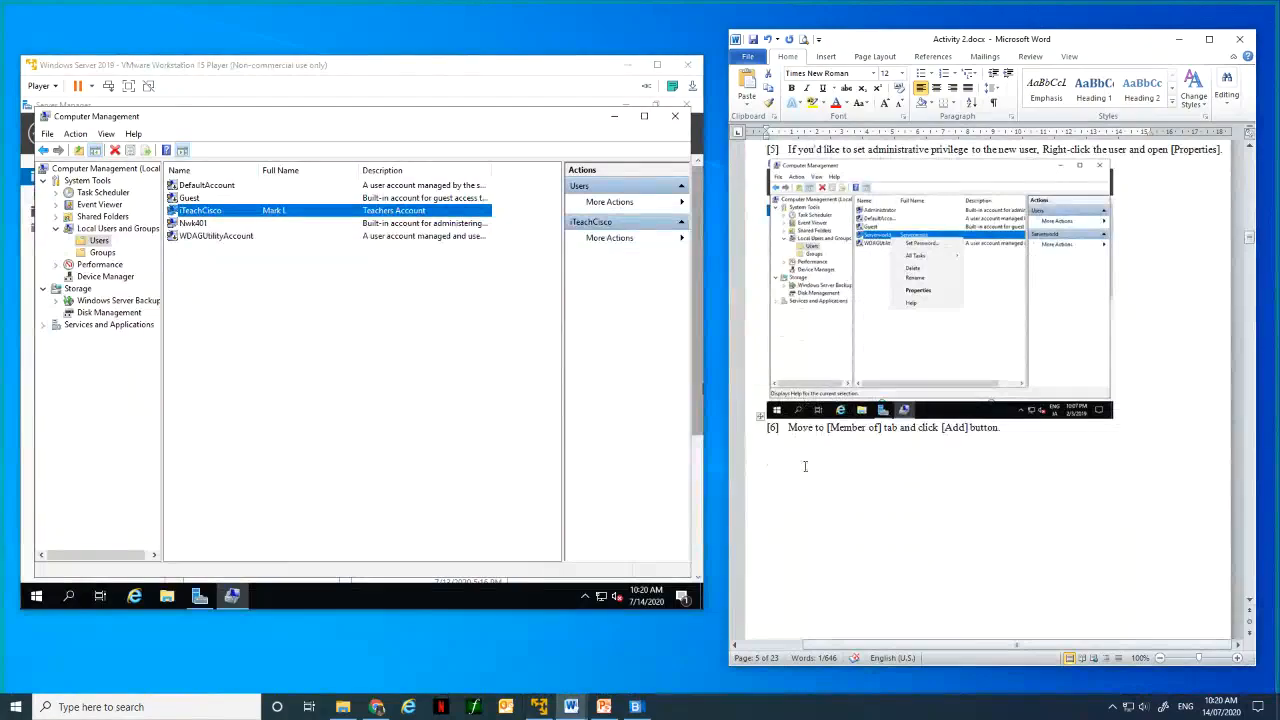
pyautogui.click(419, 372)
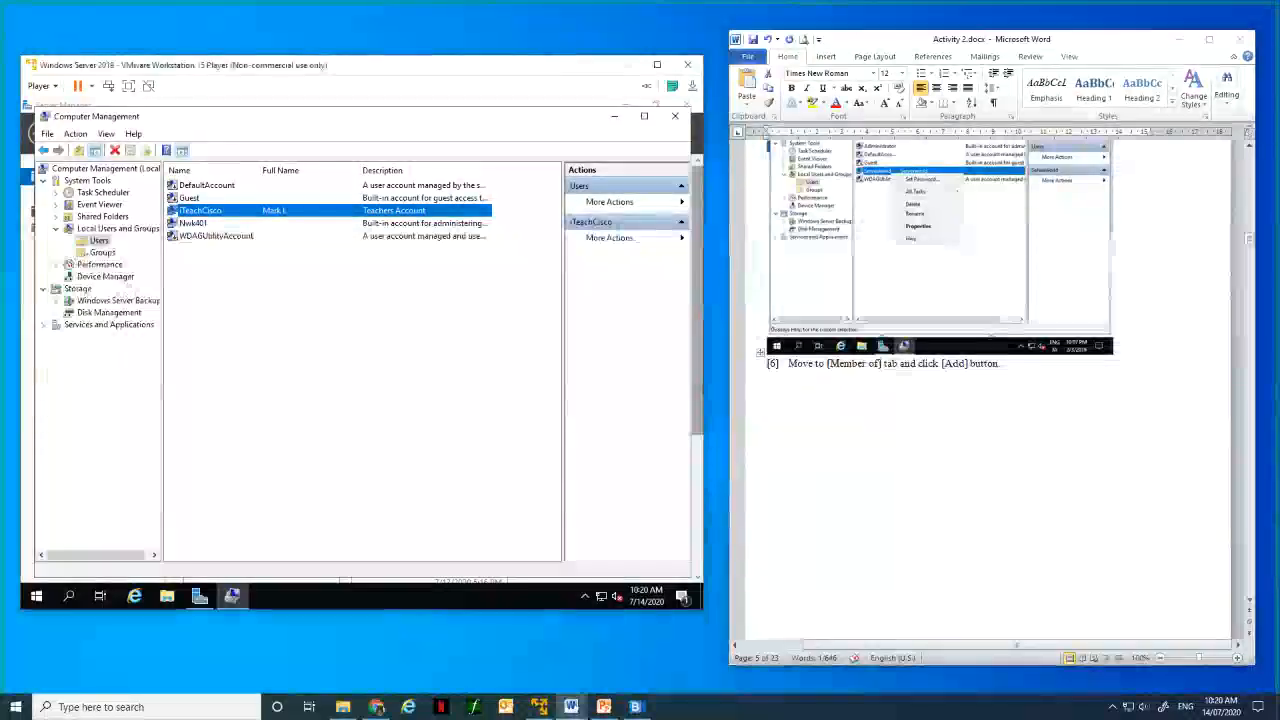
pyautogui.click(101, 253)
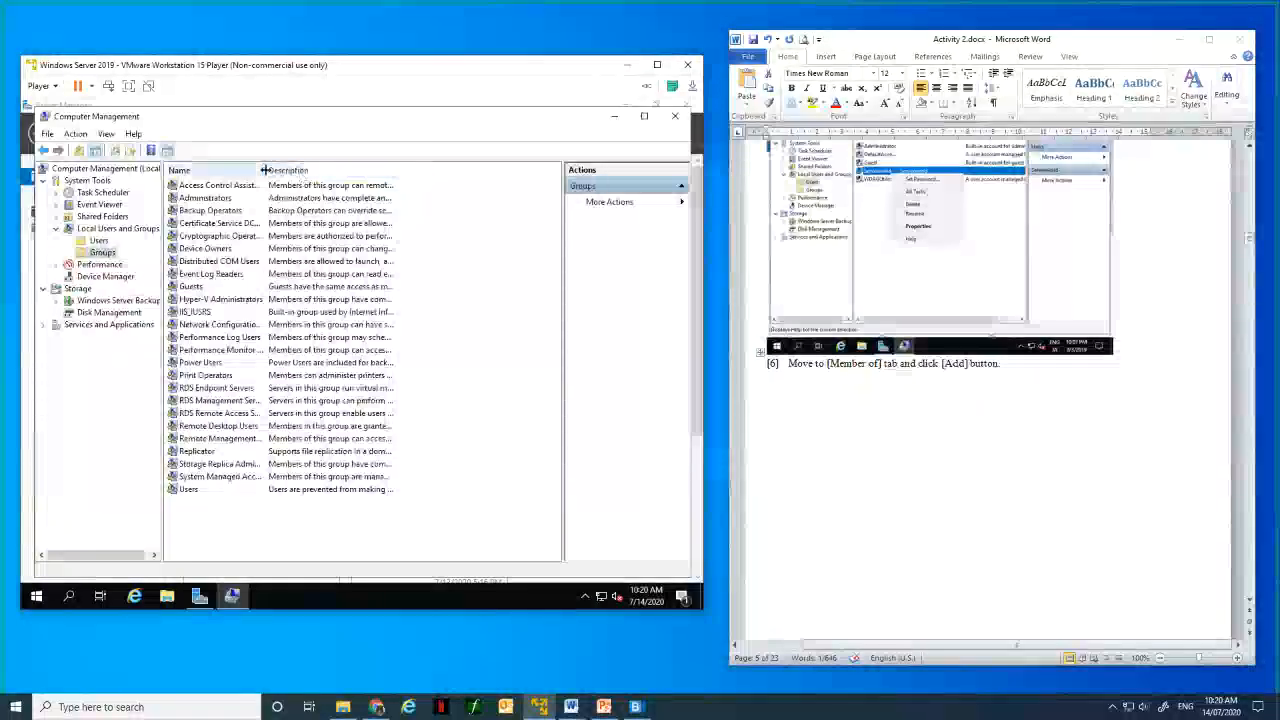
pyautogui.moveTo(312, 171); pyautogui.dragTo(327, 172)
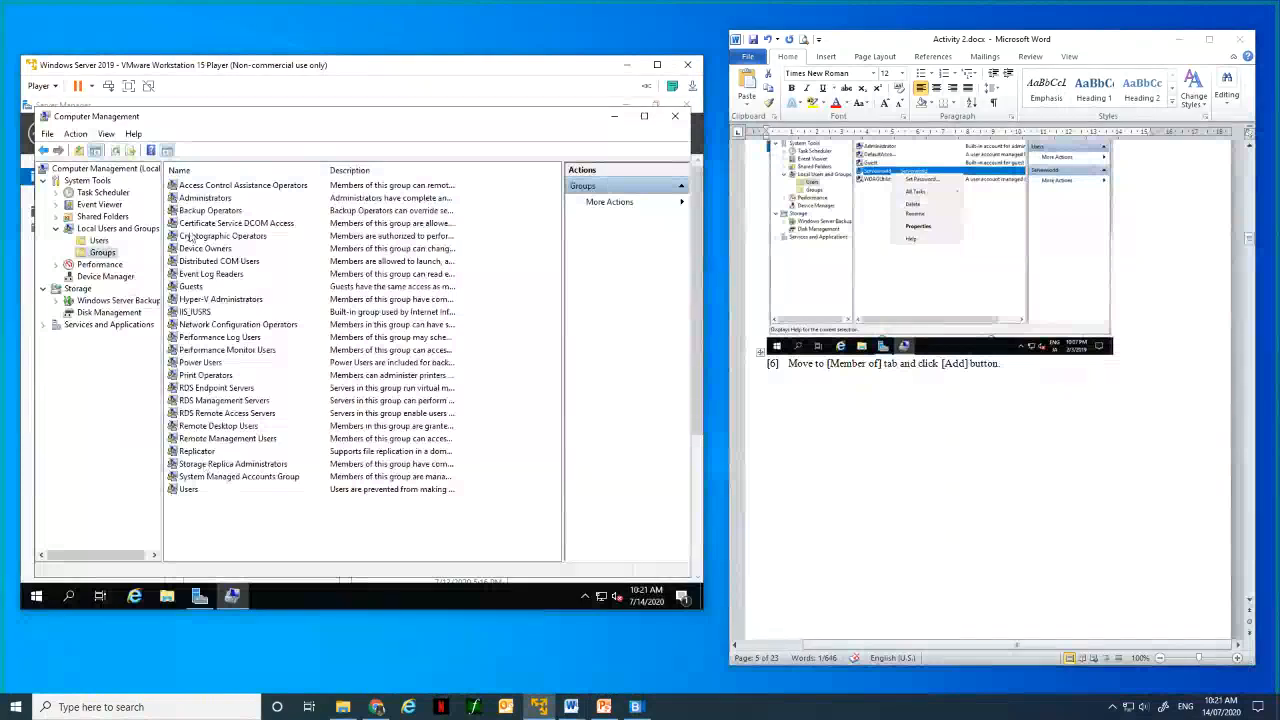
pyautogui.click(203, 199)
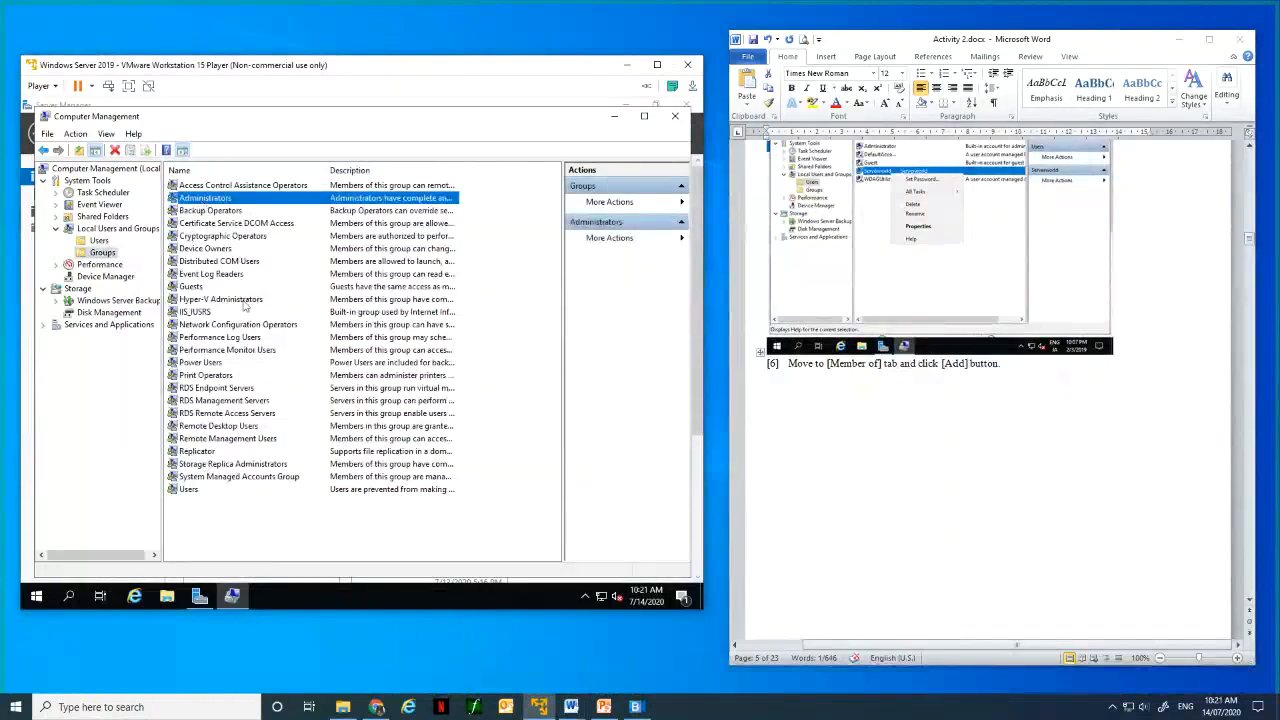
pyautogui.click(222, 249)
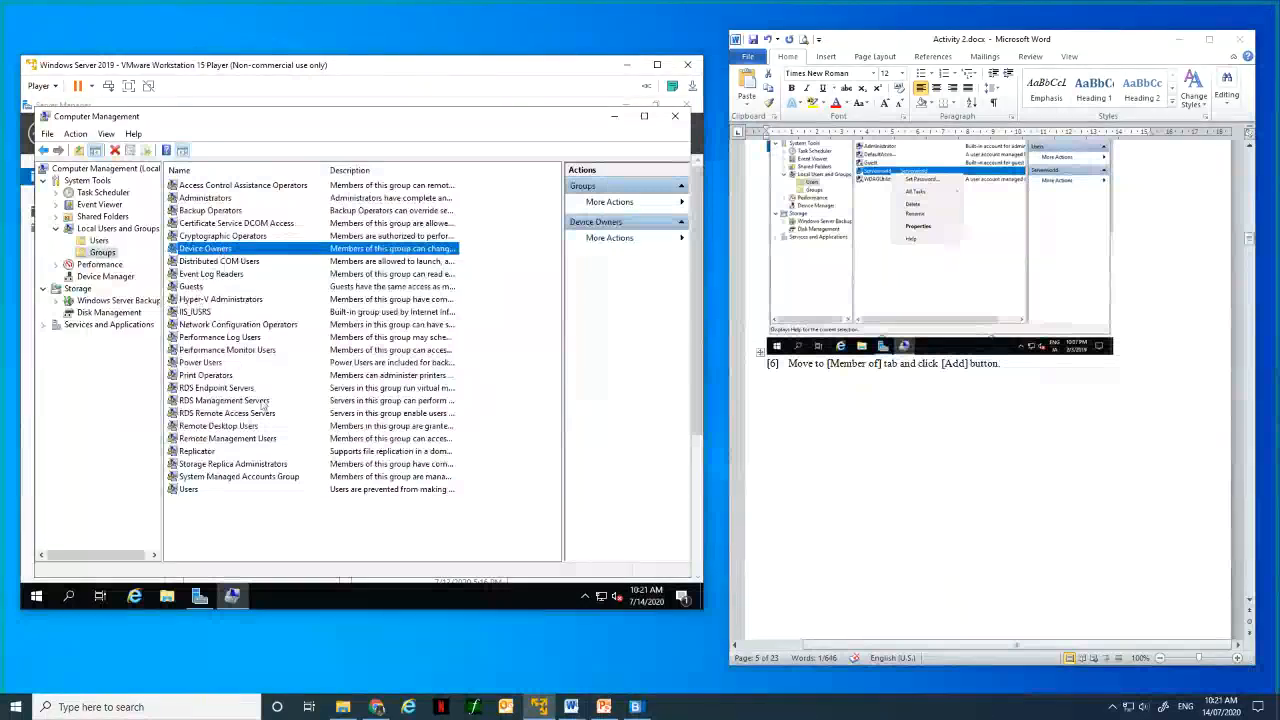
pyautogui.click(205, 362)
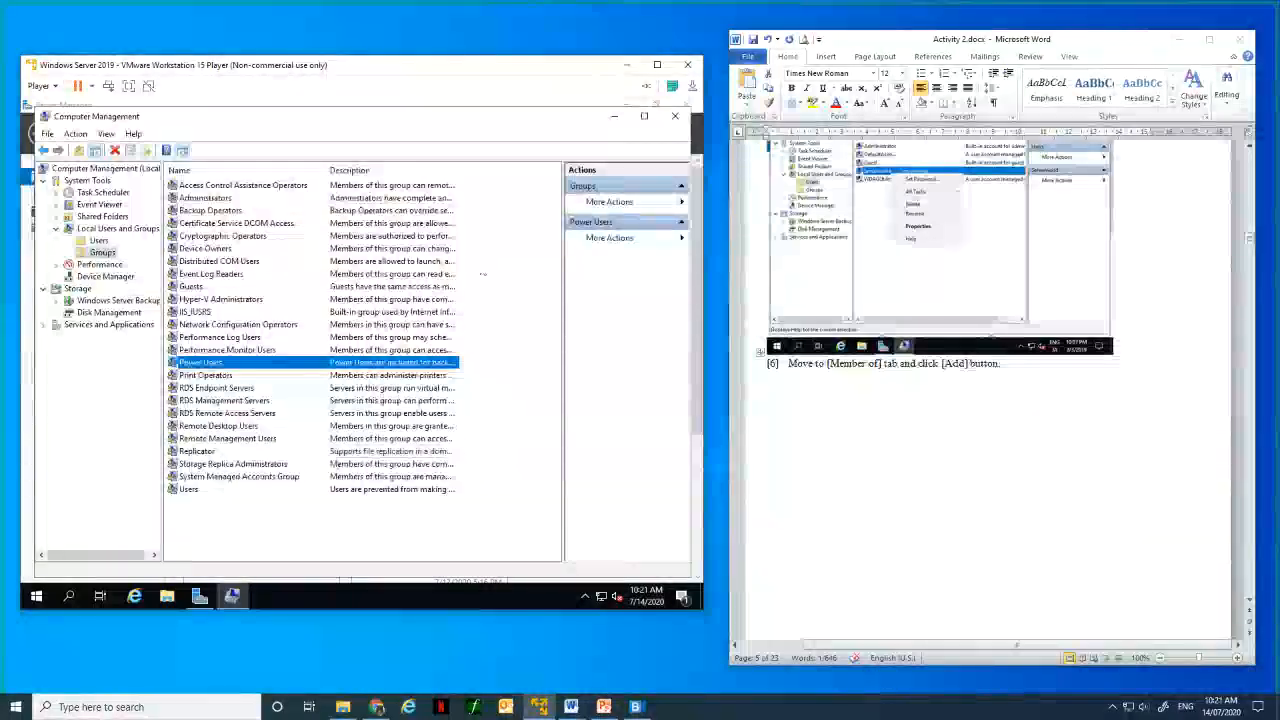
pyautogui.moveTo(459, 173); pyautogui.dragTo(521, 177)
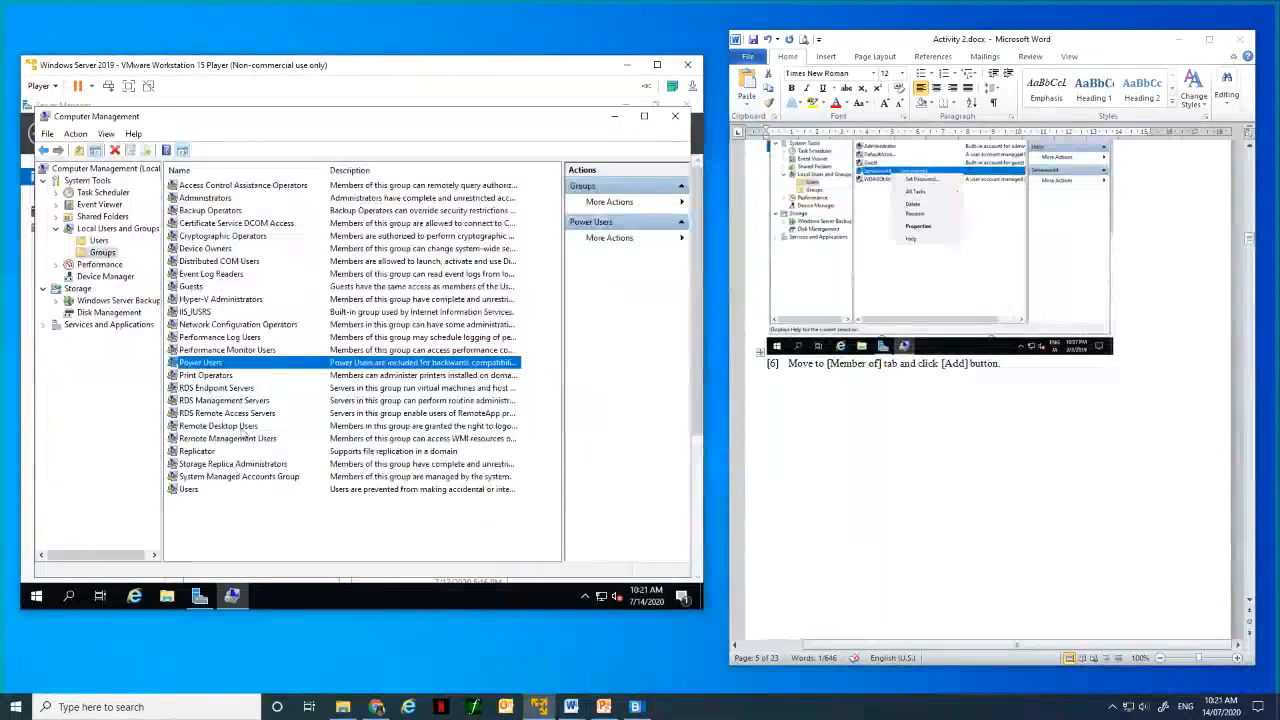
pyautogui.click(242, 428)
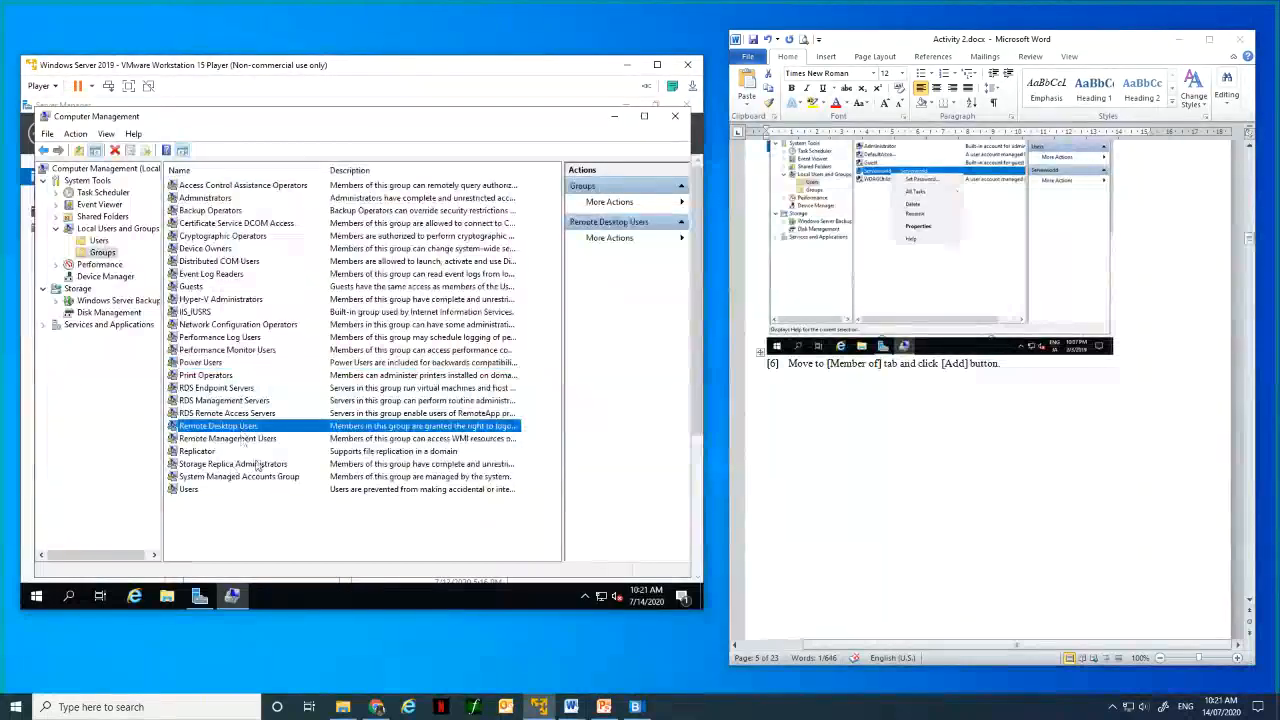
pyautogui.click(205, 490)
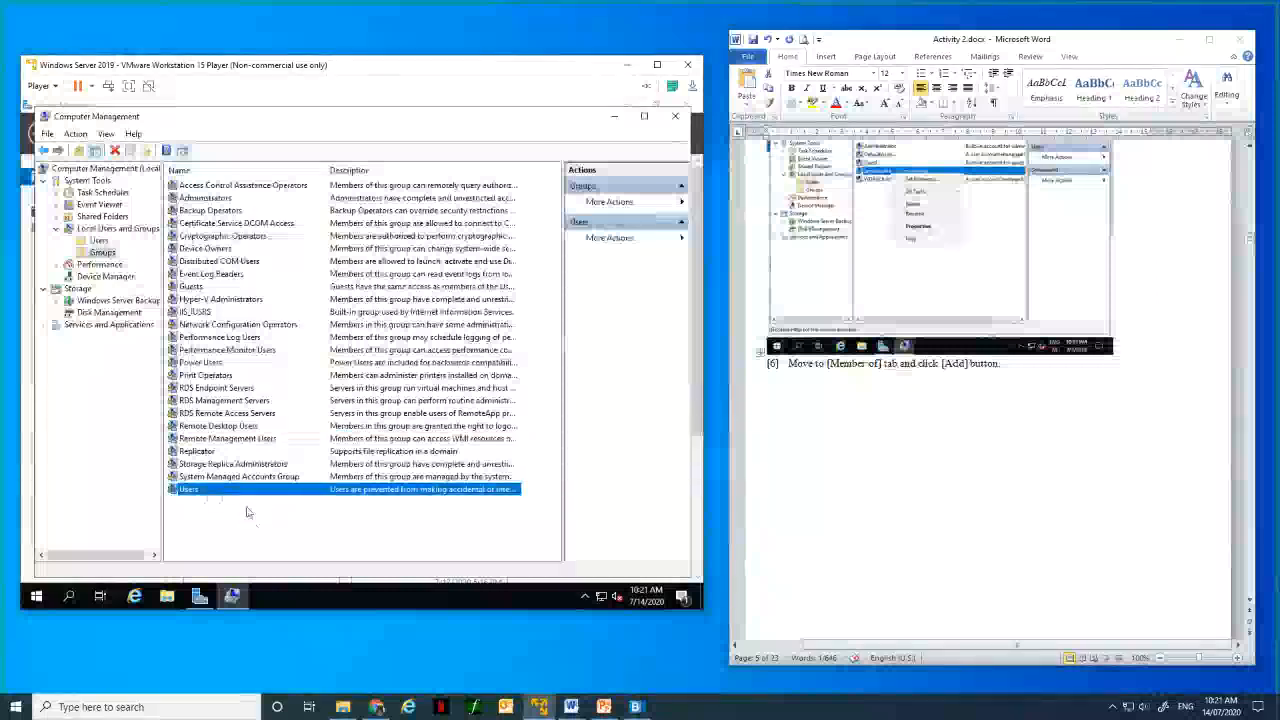
pyautogui.click(99, 241)
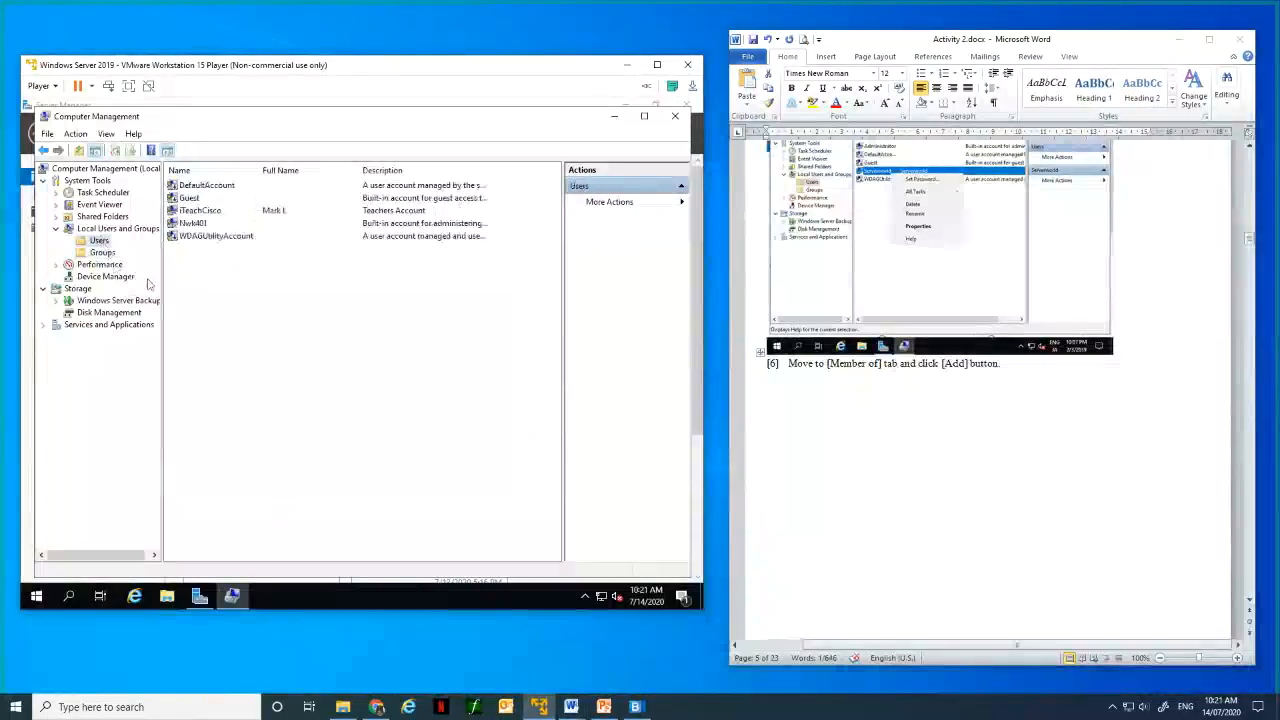
pyautogui.rightClick(212, 214)
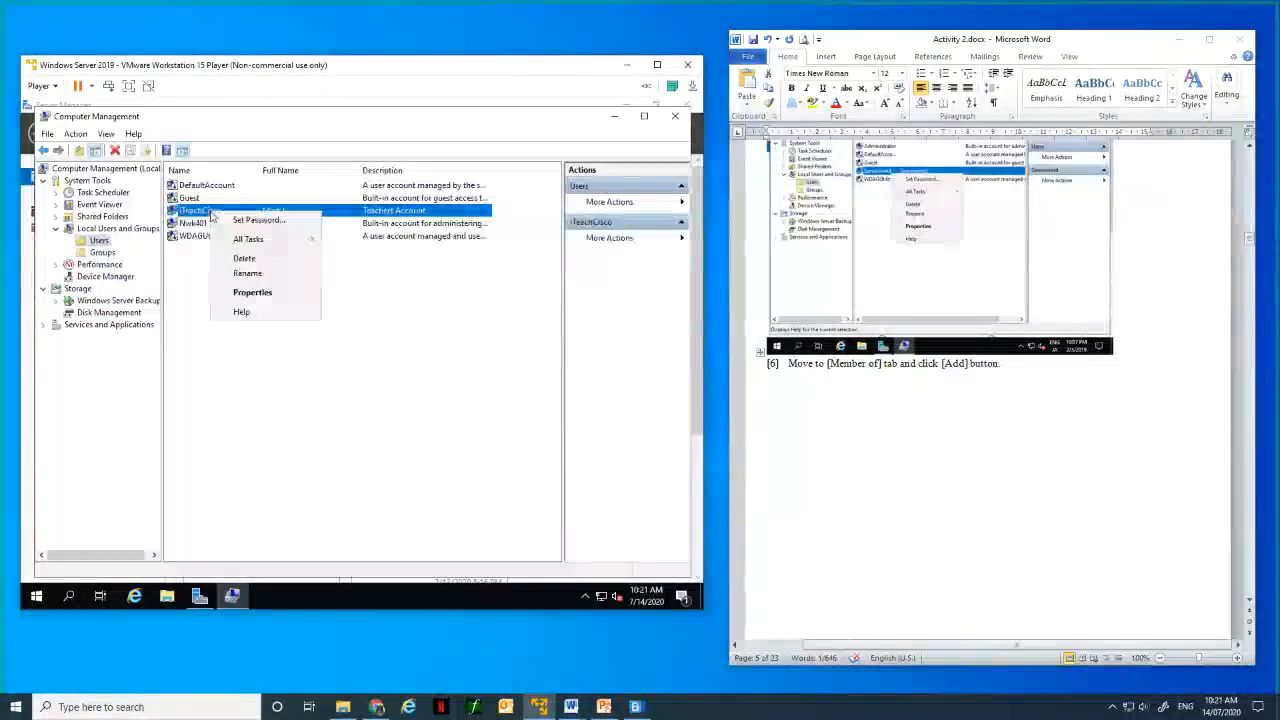
pyautogui.click(284, 296)
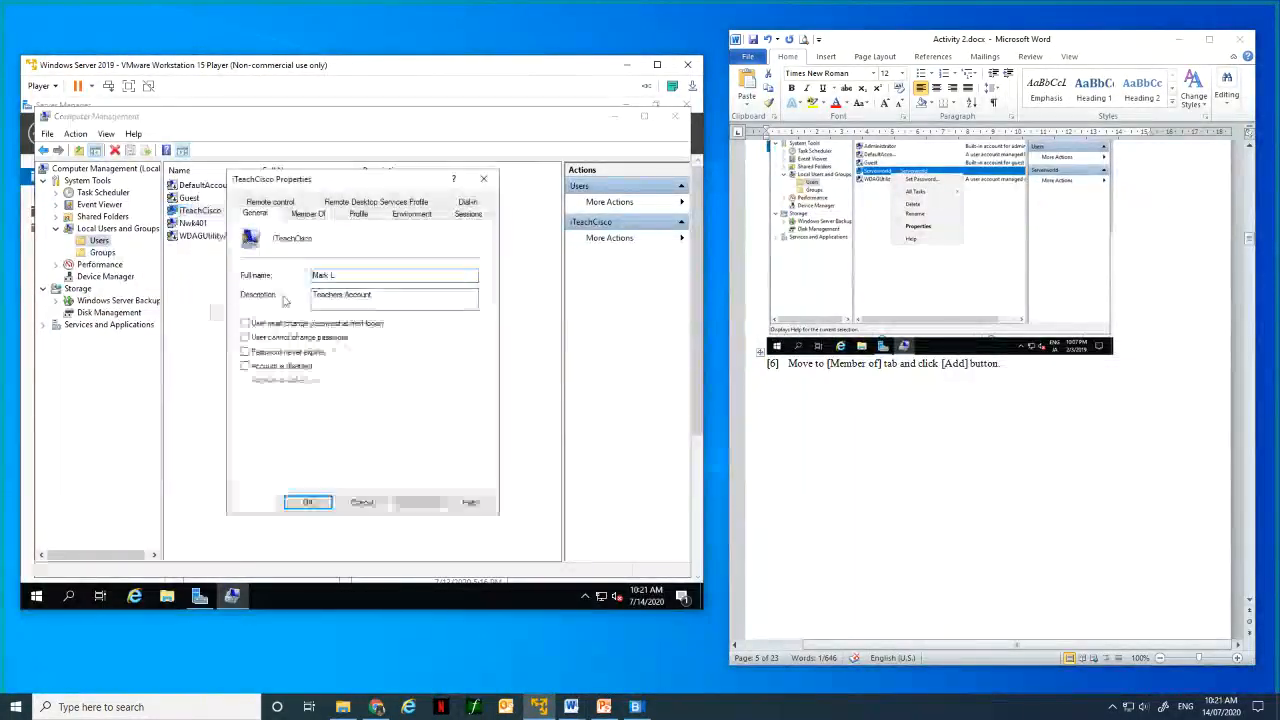
pyautogui.click(309, 215)
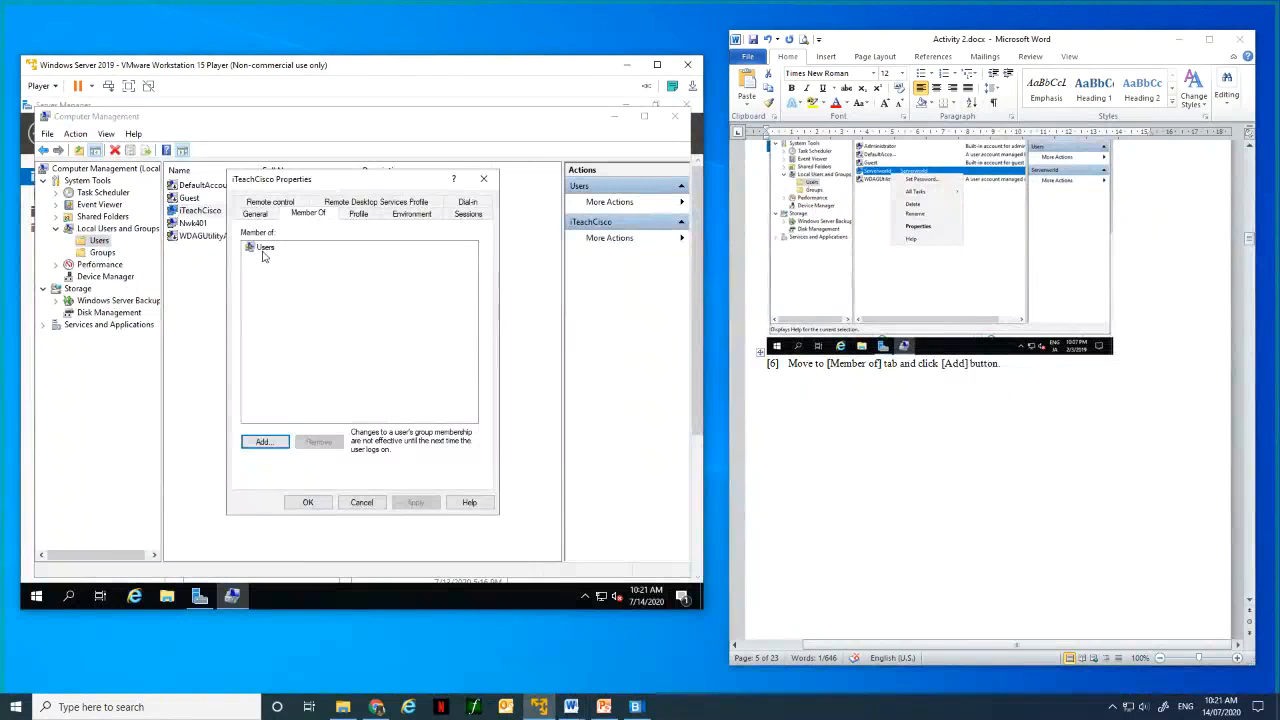
pyautogui.click(484, 179)
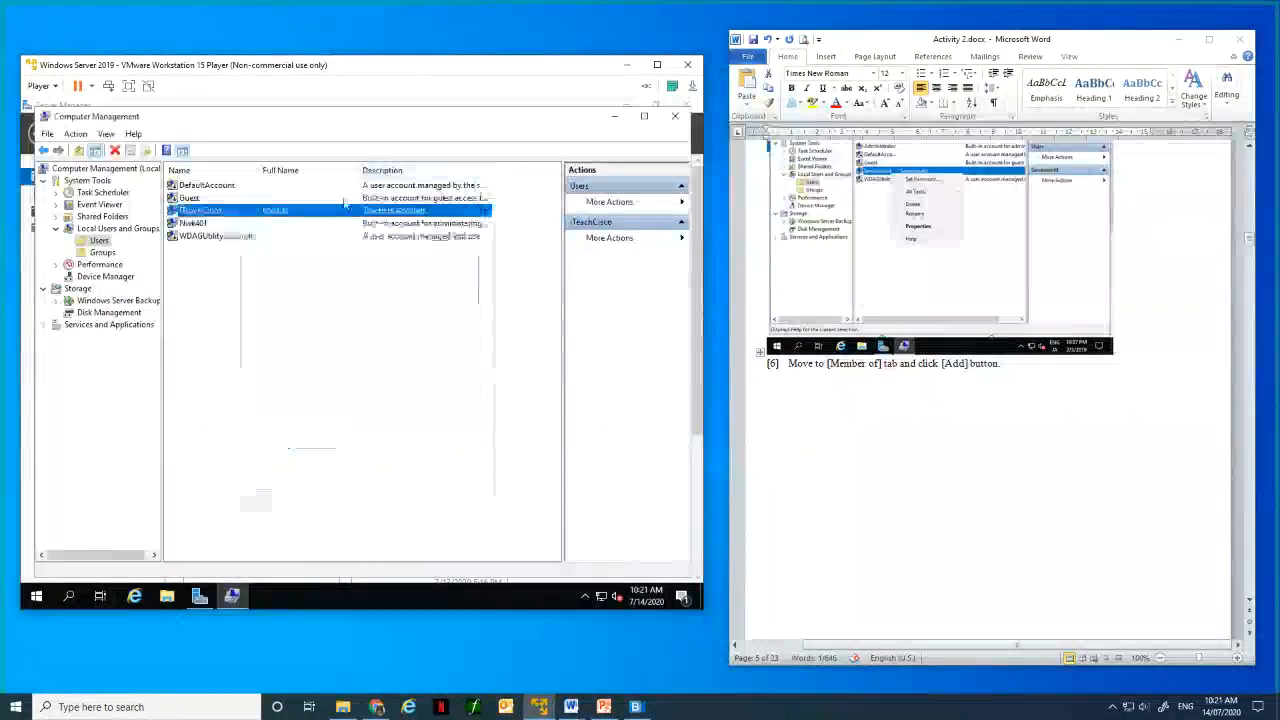
pyautogui.rightClick(200, 223)
pyautogui.click(263, 304)
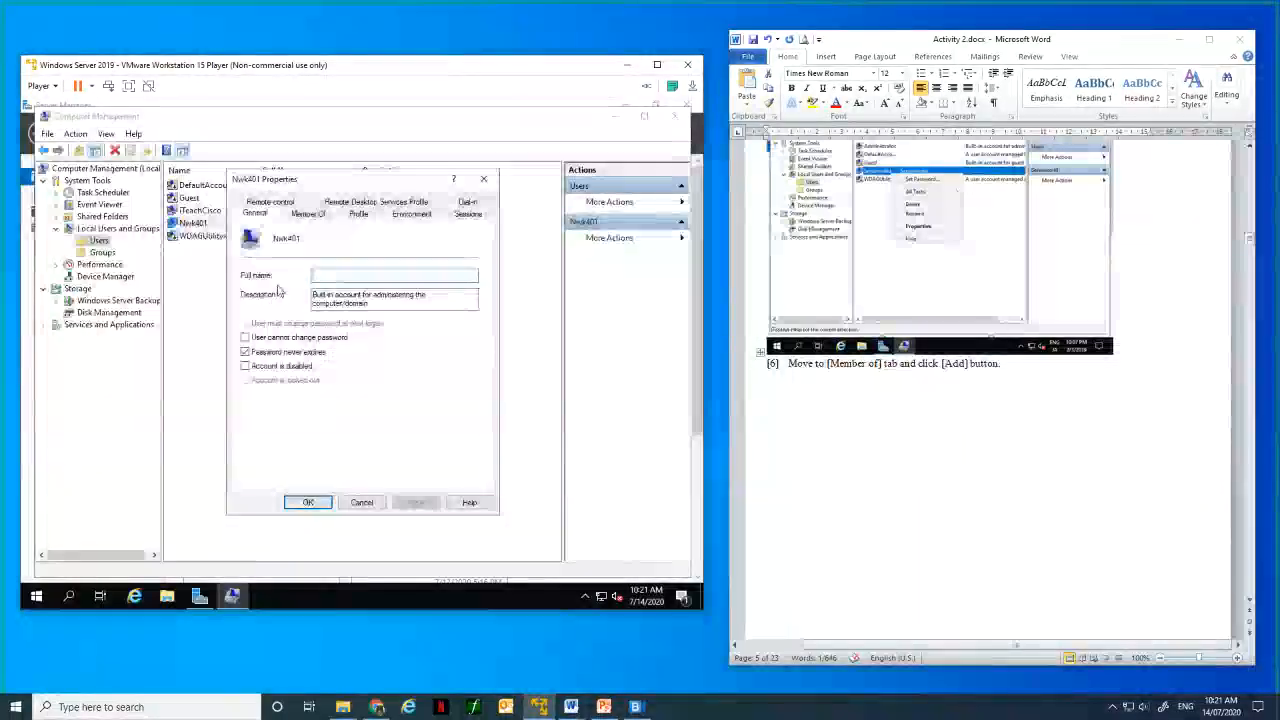
pyautogui.click(405, 302)
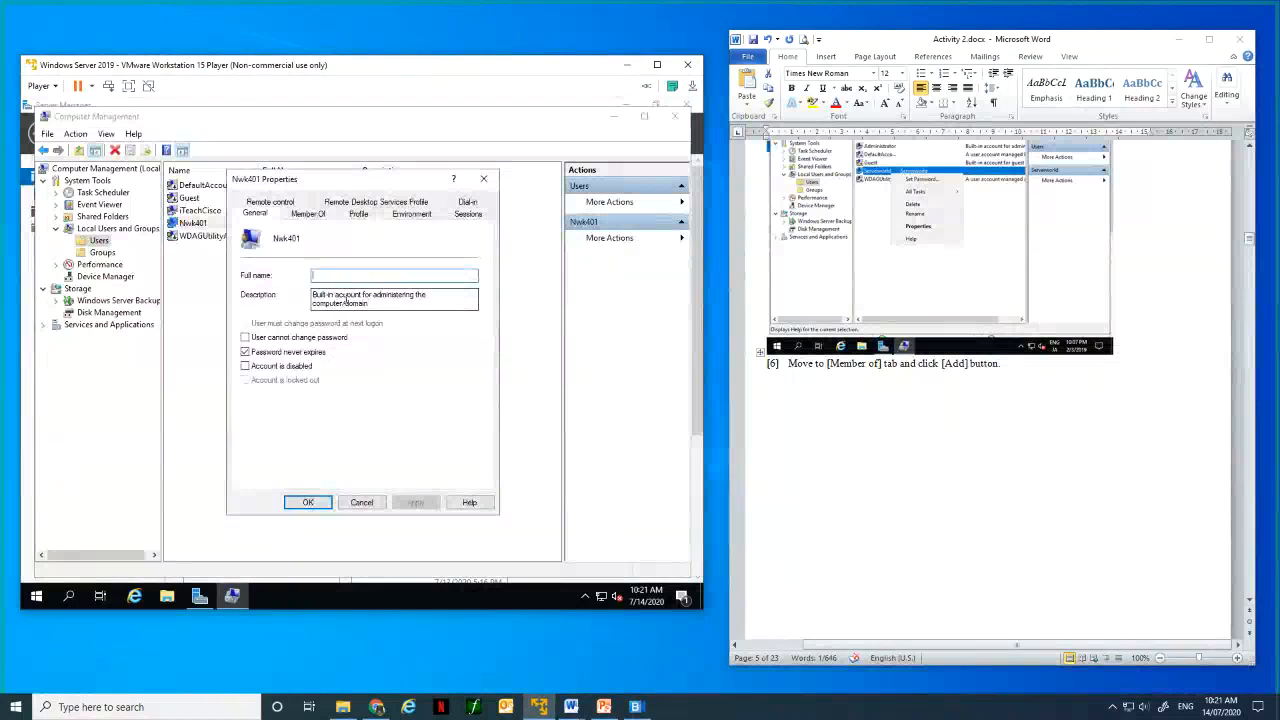
pyautogui.click(318, 218)
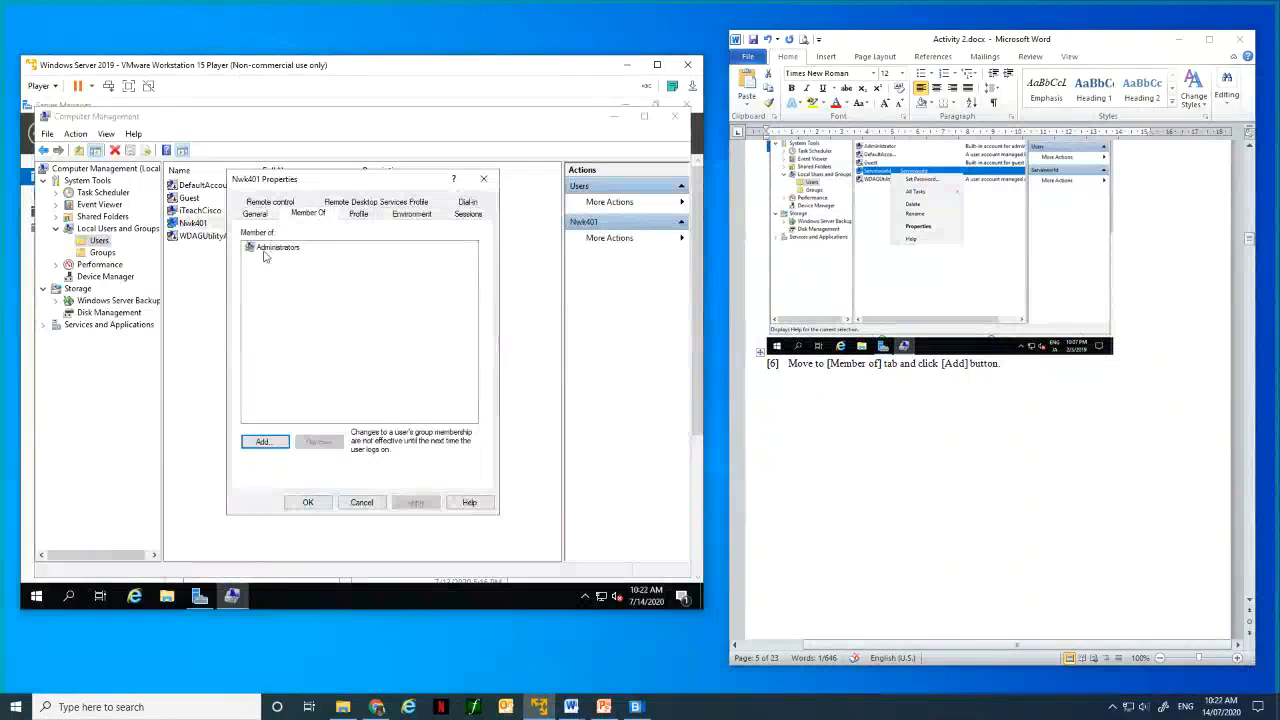
pyautogui.click(484, 179)
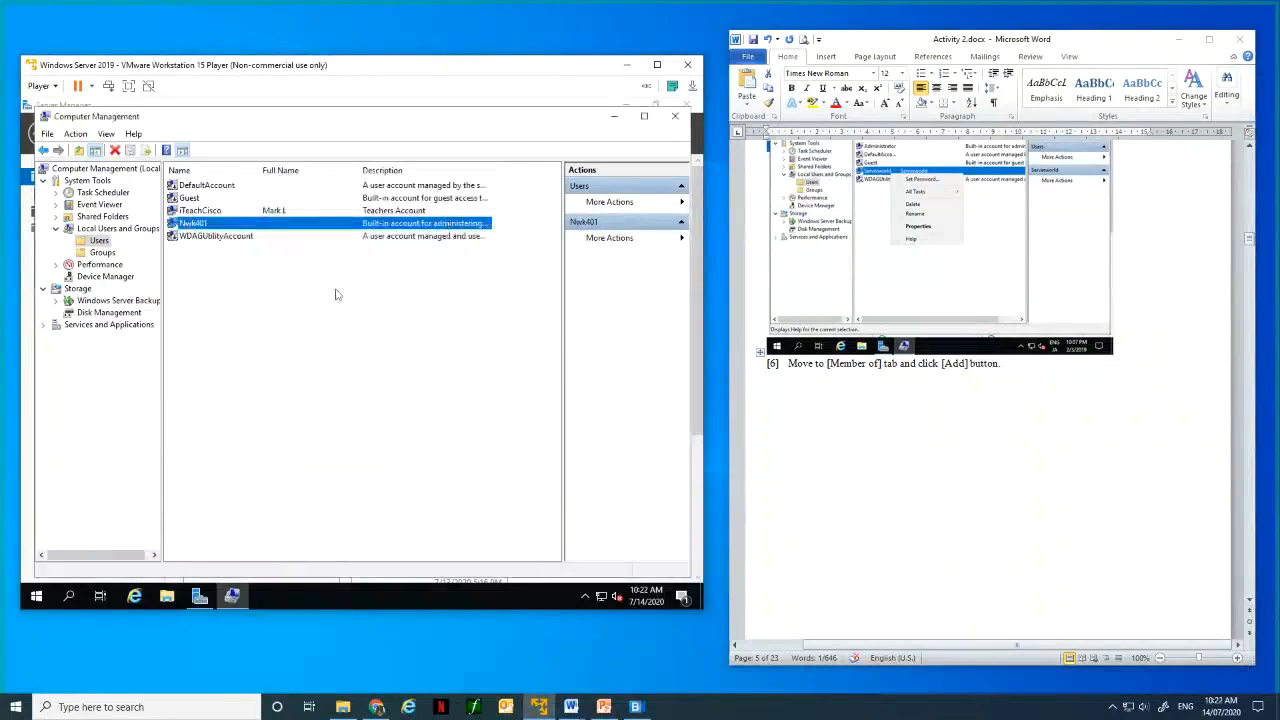
pyautogui.click(204, 212)
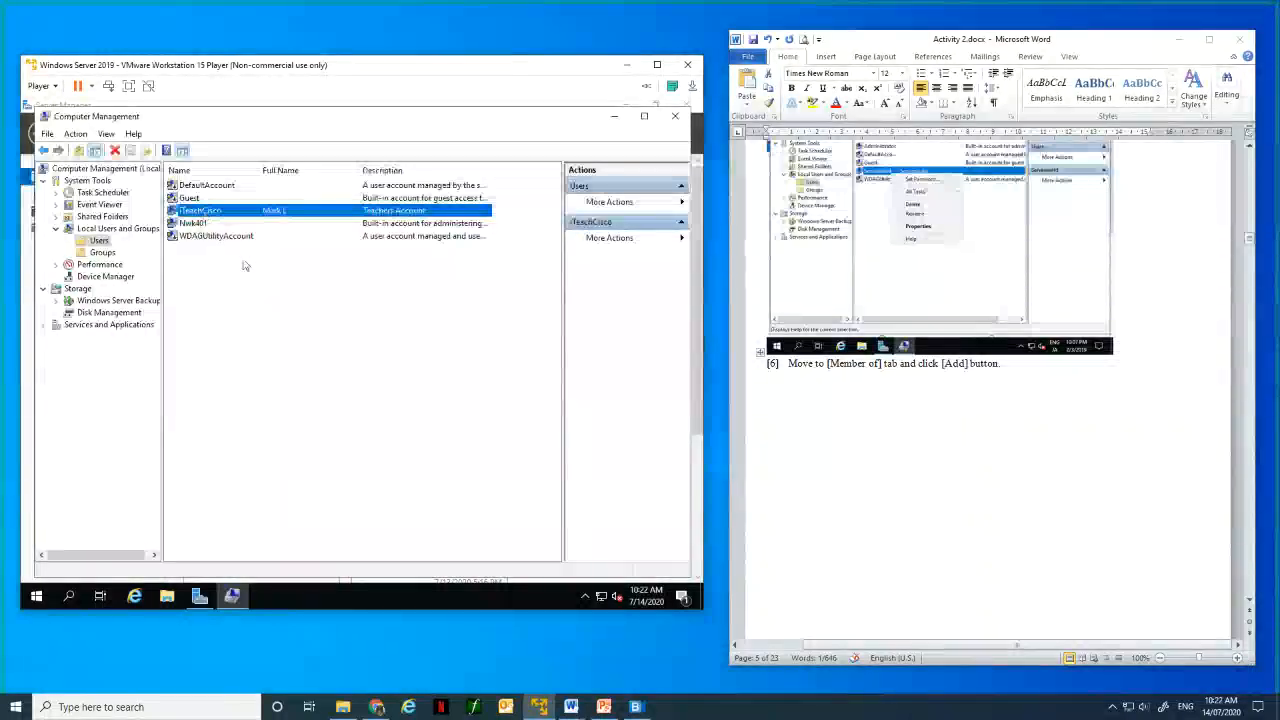
# - Add iTeachCisco to the Administrators group on its Member Of tab and apply the change
pyautogui.rightClick(218, 215)
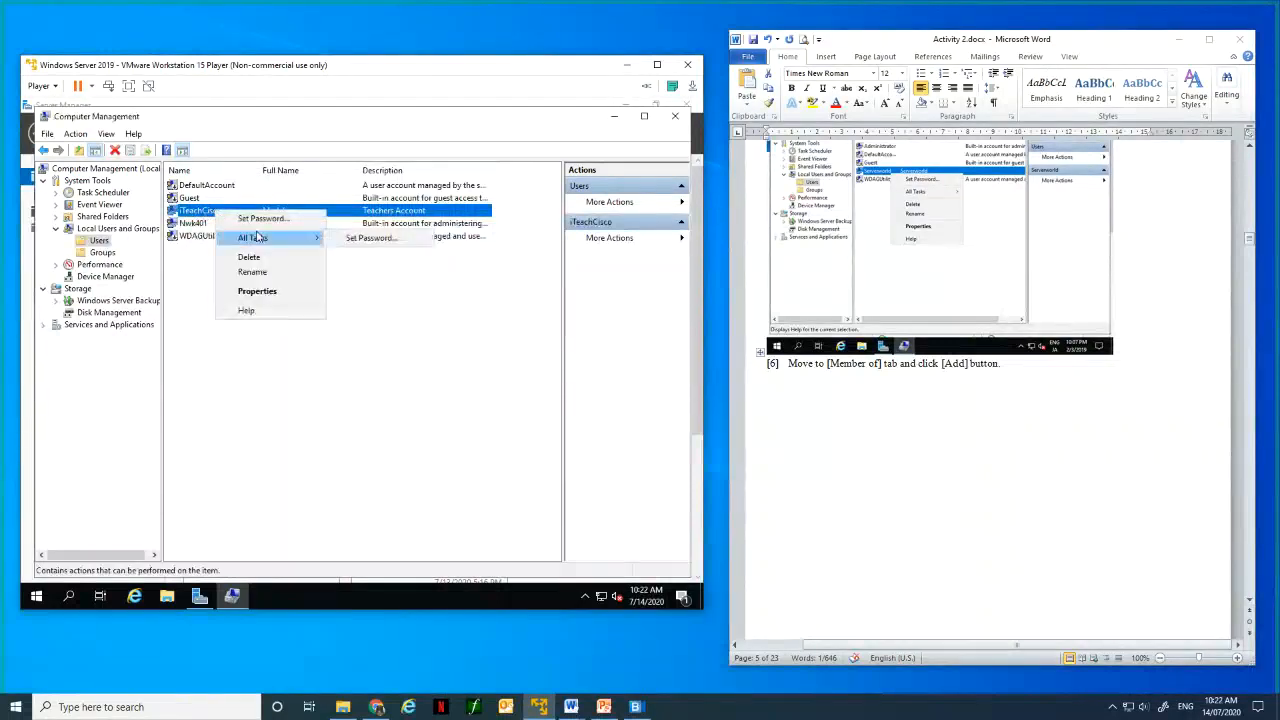
pyautogui.click(258, 291)
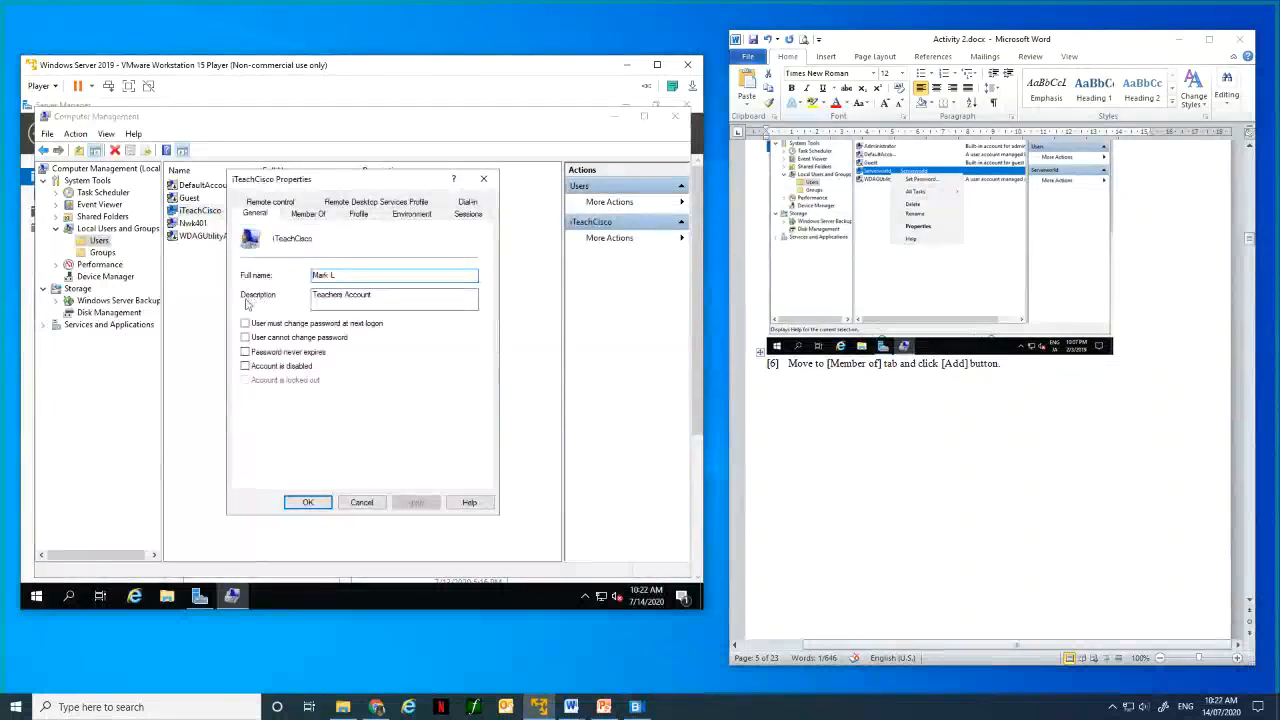
pyautogui.click(308, 213)
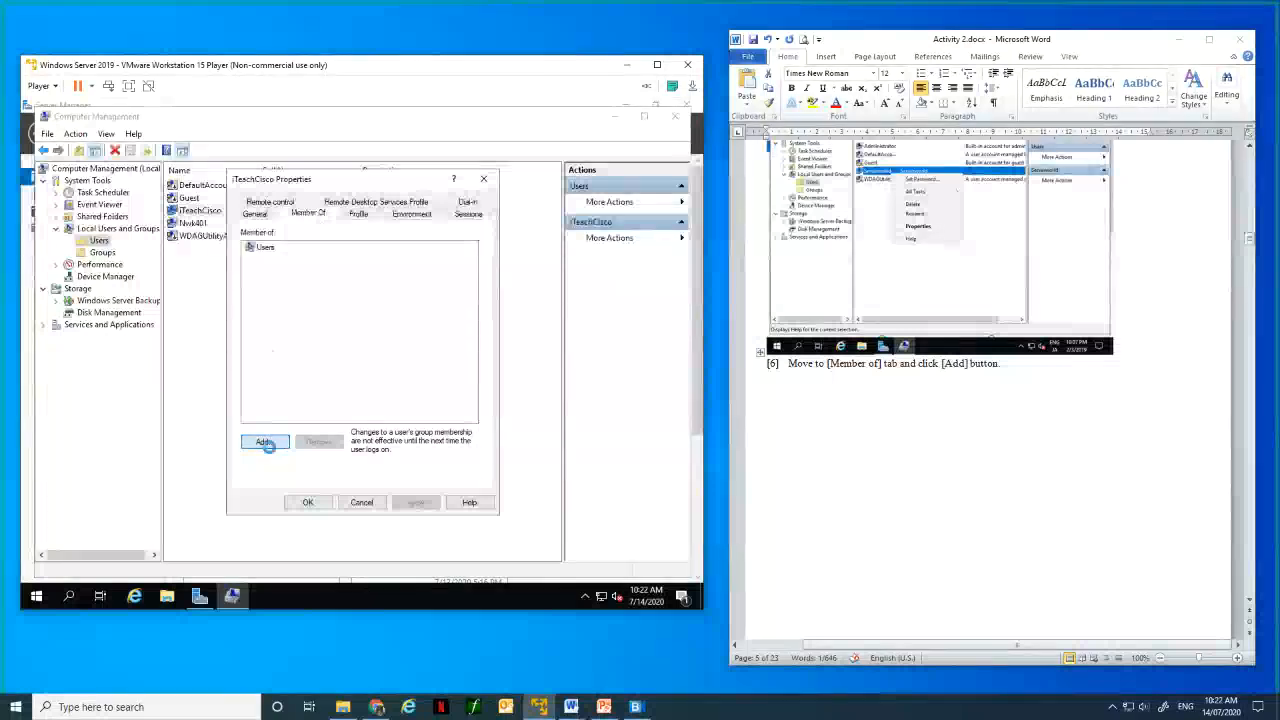
pyautogui.click(264, 442)
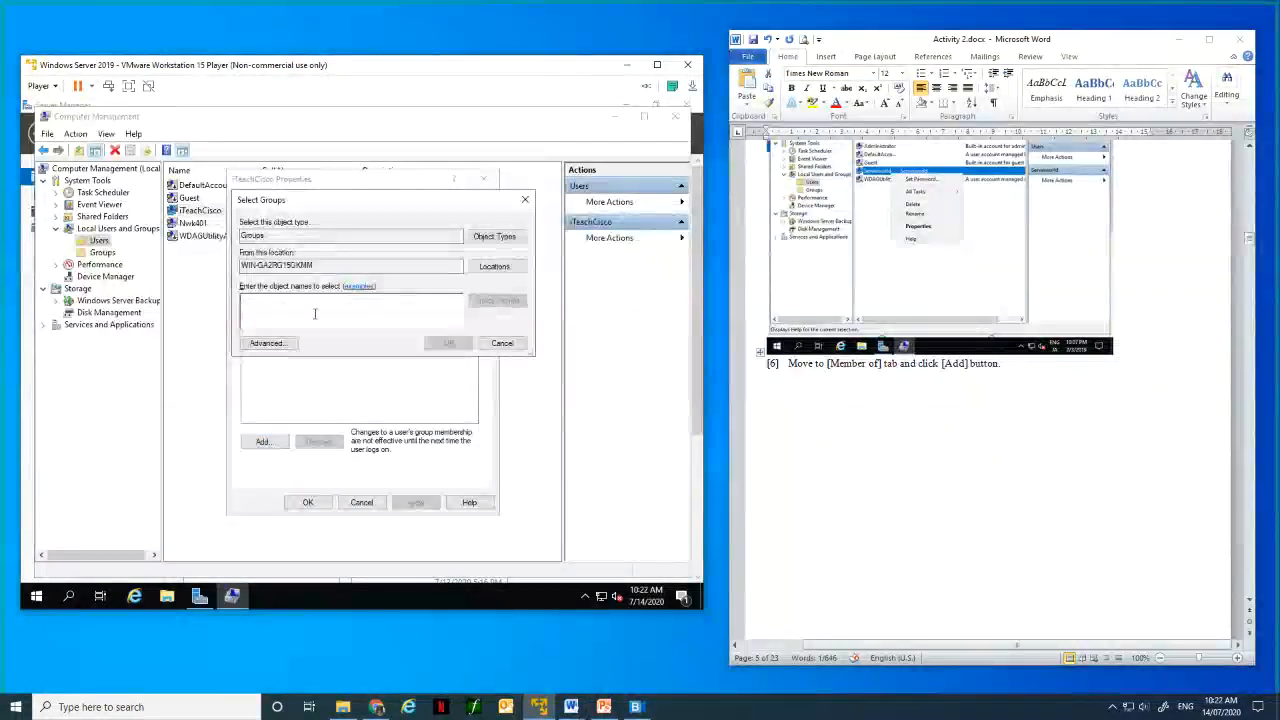
pyautogui.write('a')
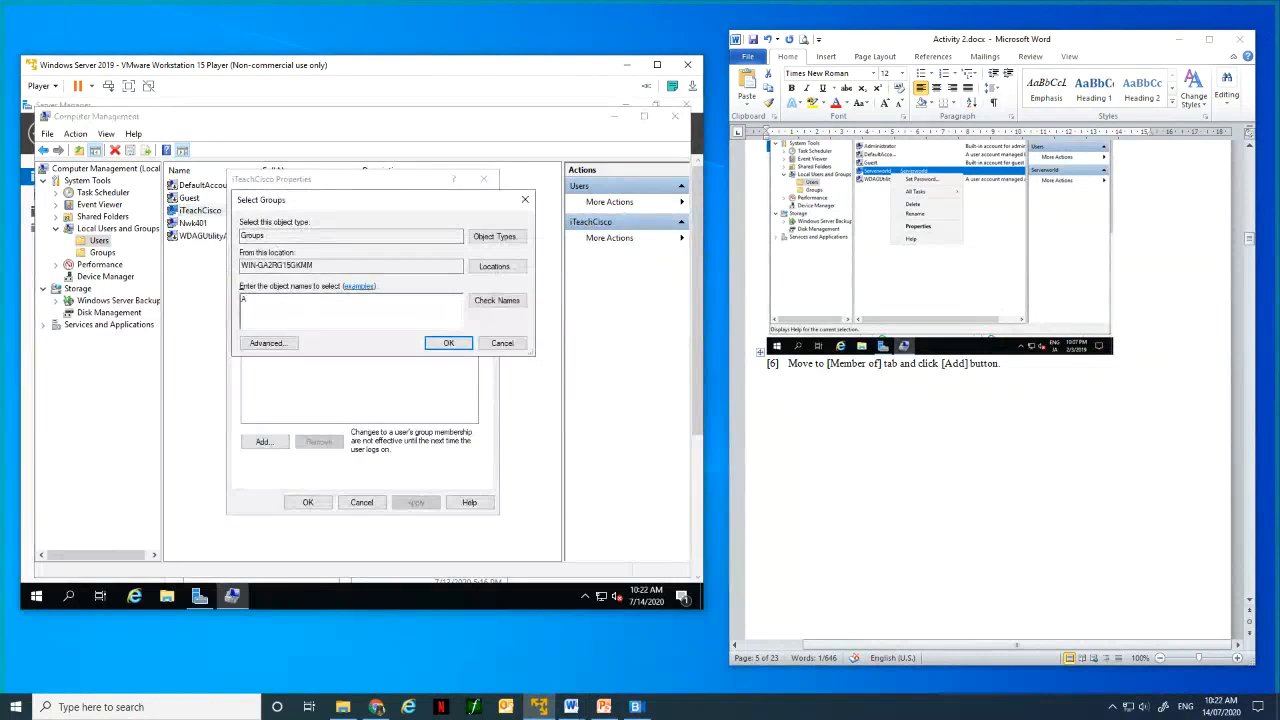
pyautogui.write('dmins')
pyautogui.click(487, 301)
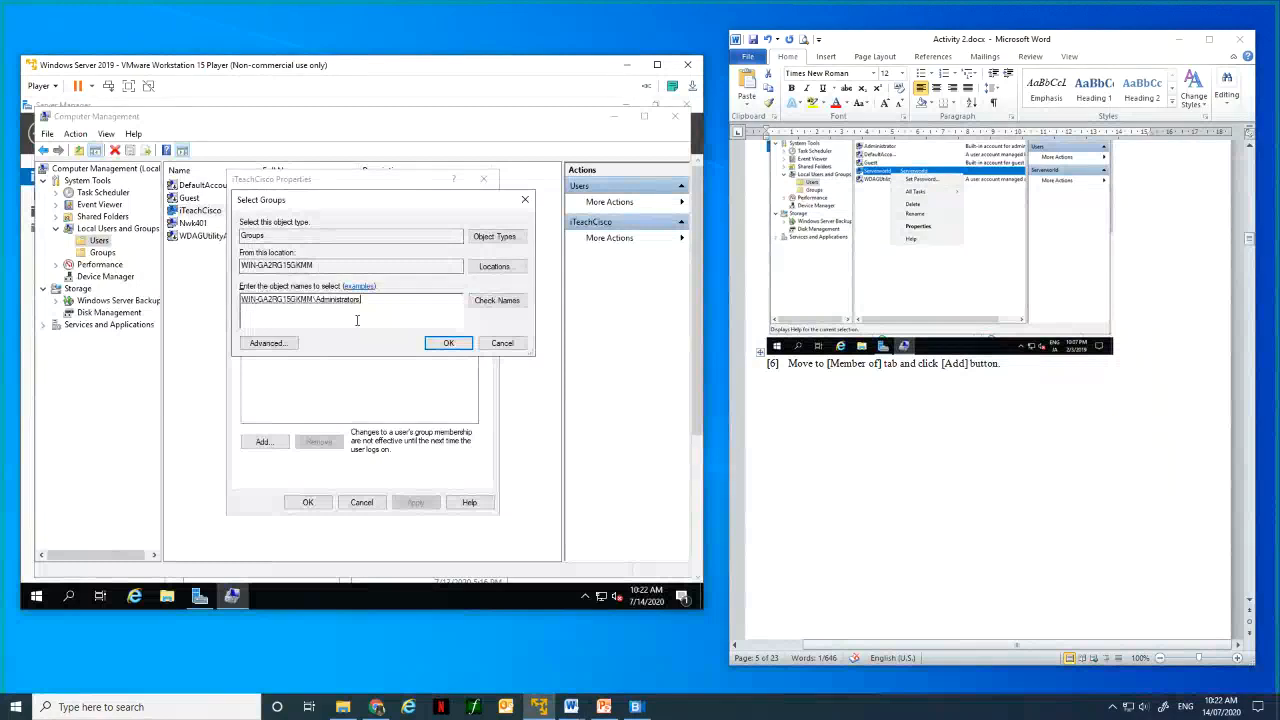
pyautogui.click(448, 344)
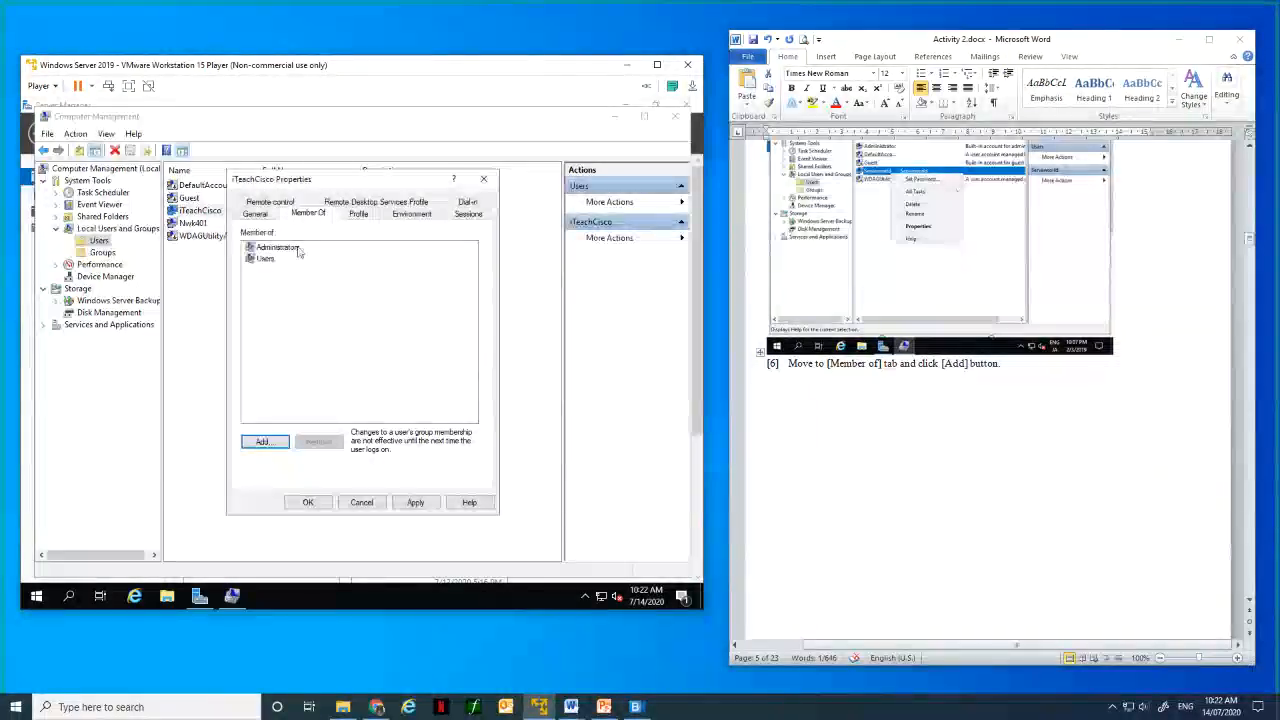
pyautogui.click(422, 504)
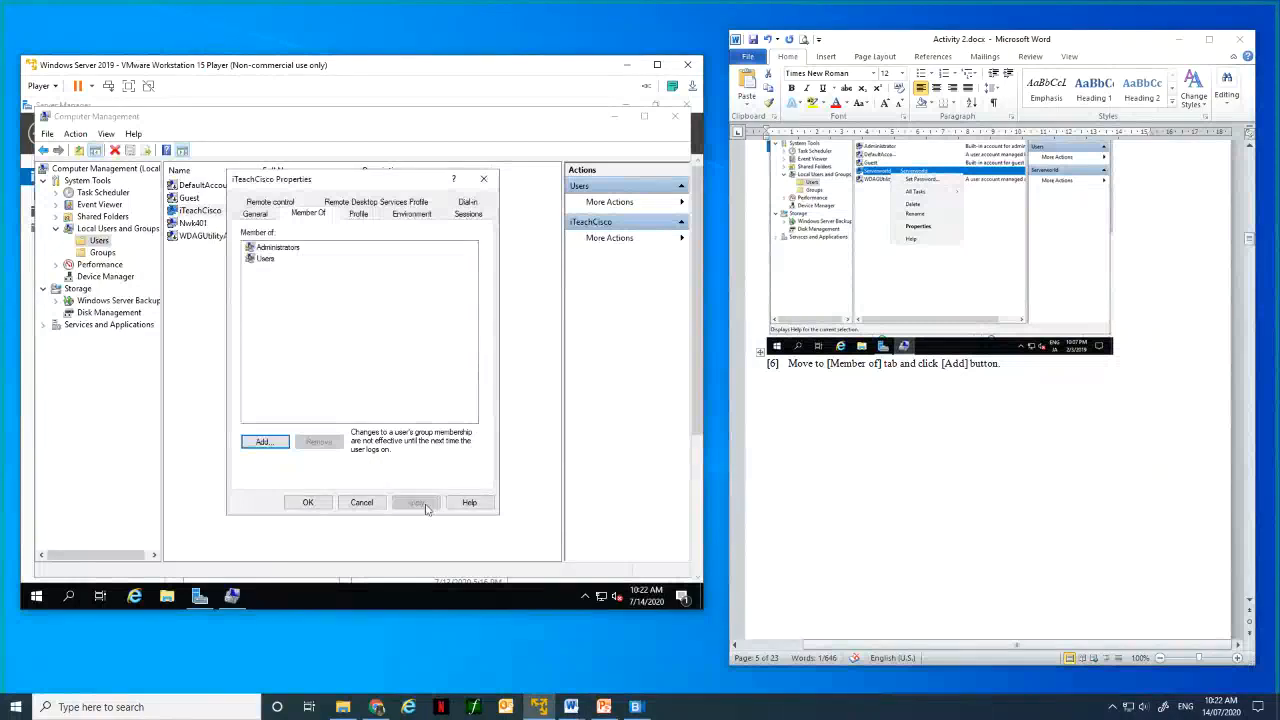
pyautogui.click(308, 502)
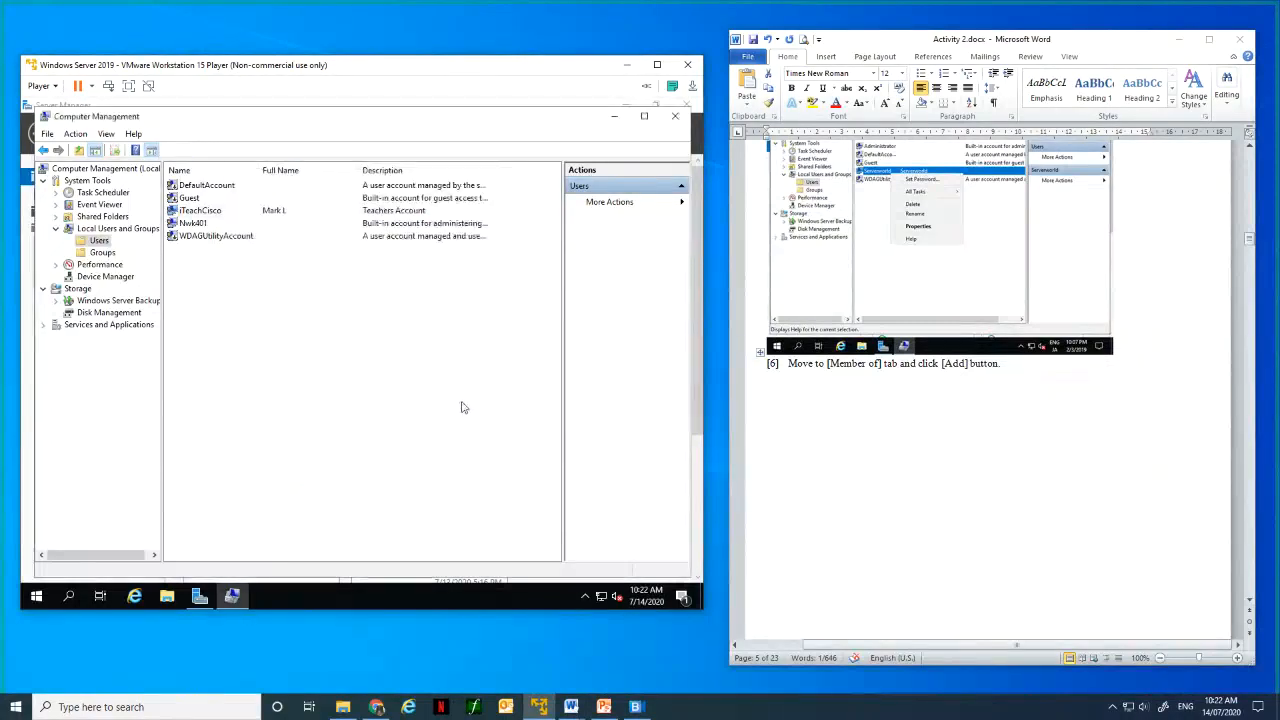
# - Scroll through the Activity 2 steps in Word, then return to the page 1 Scenario
pyautogui.click(837, 423)
pyautogui.scroll(-3, 838, 418)
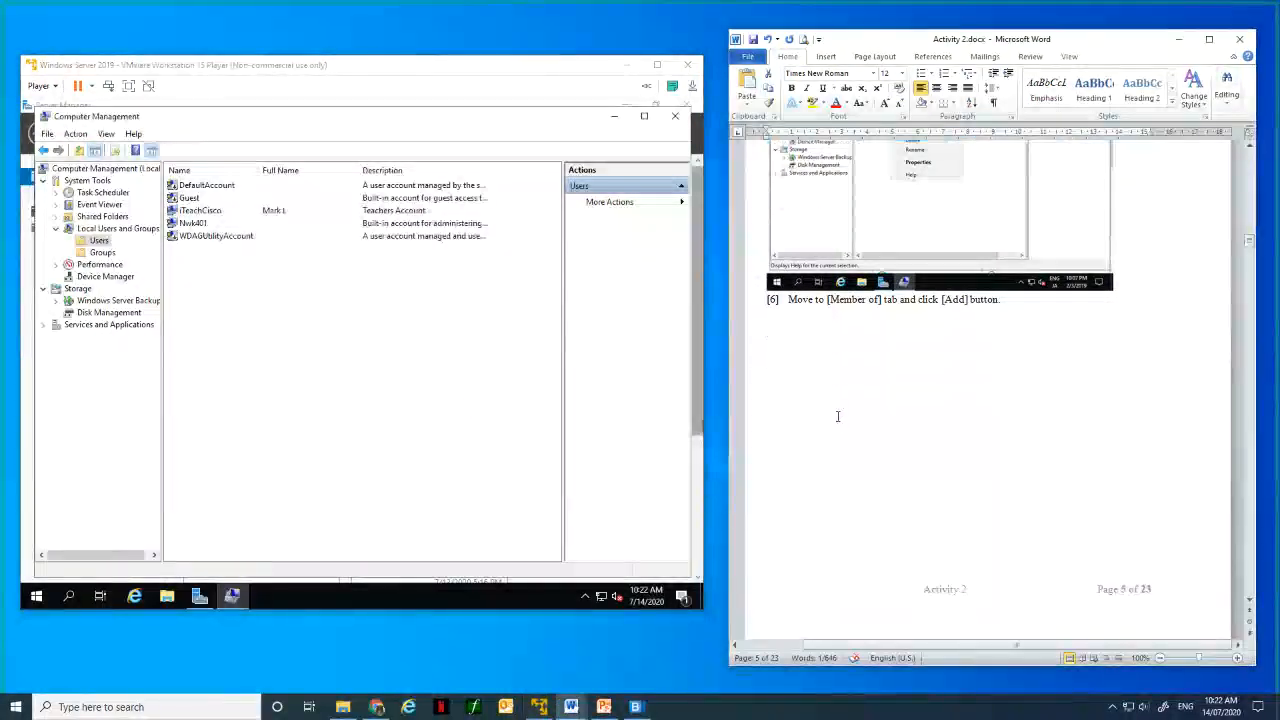
pyautogui.scroll(-7, 838, 416)
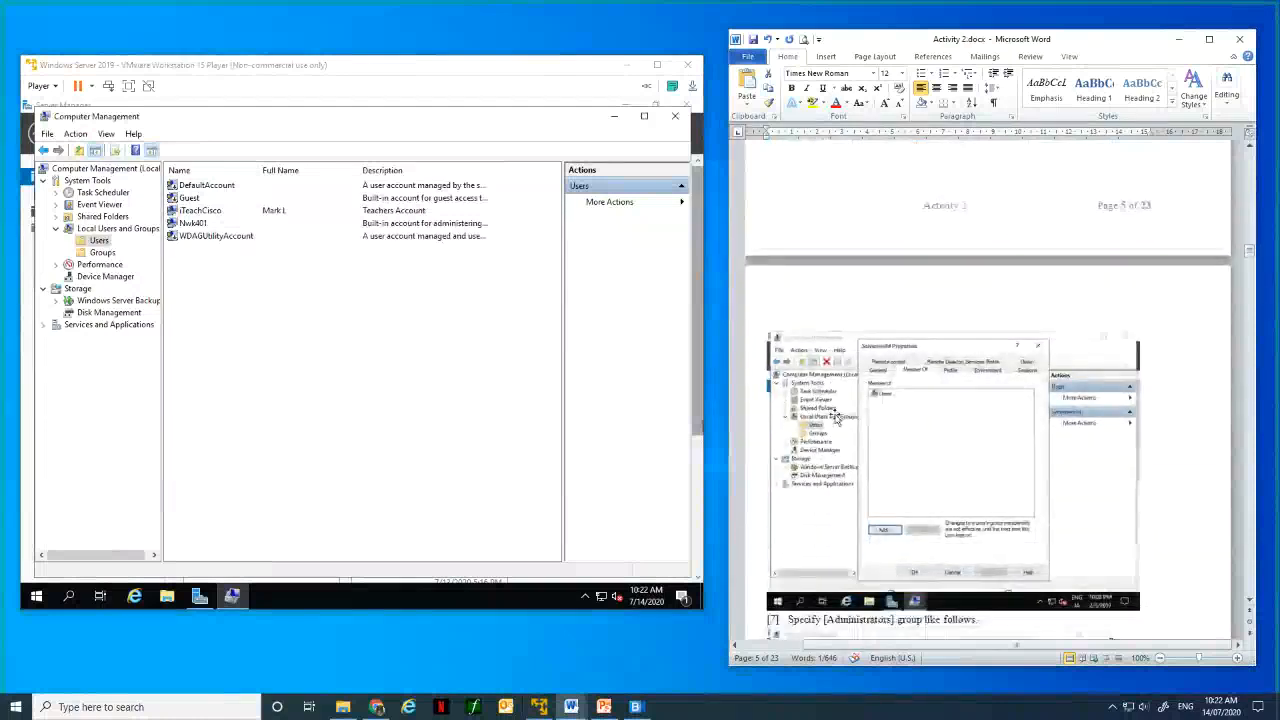
pyautogui.scroll(-7, 837, 418)
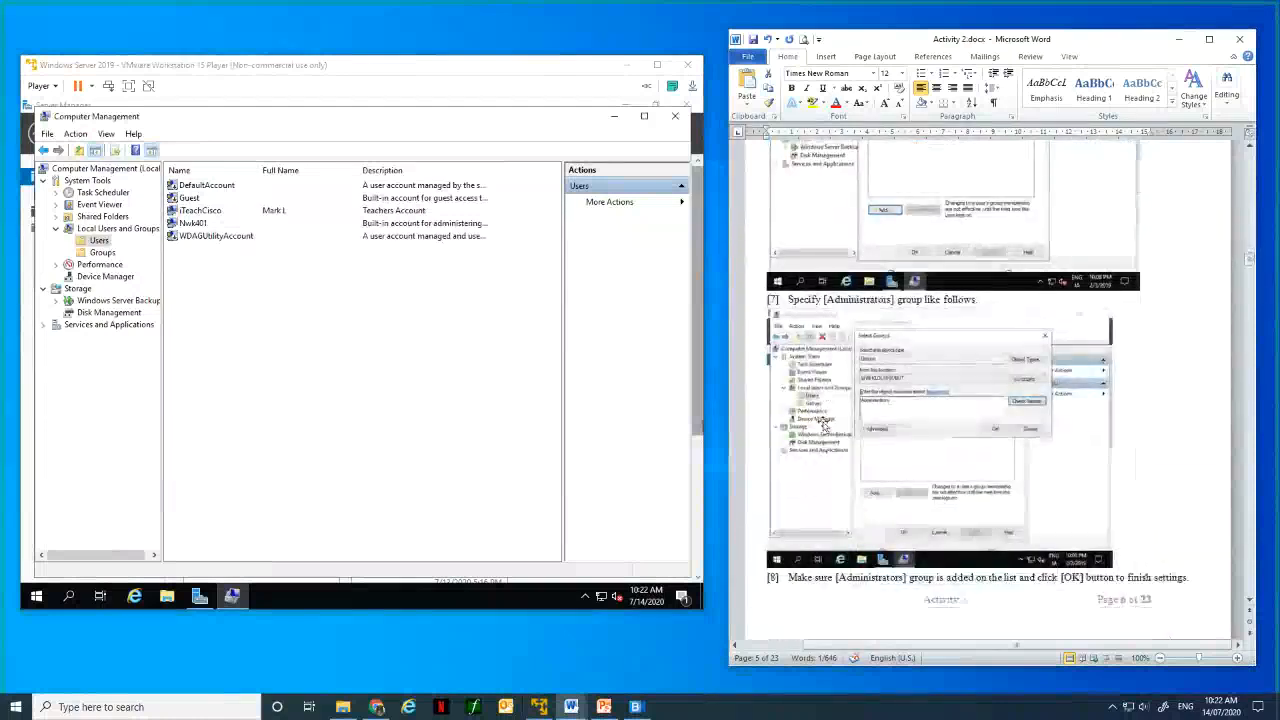
pyautogui.scroll(-1, 821, 425)
pyautogui.scroll(-4, 1061, 501)
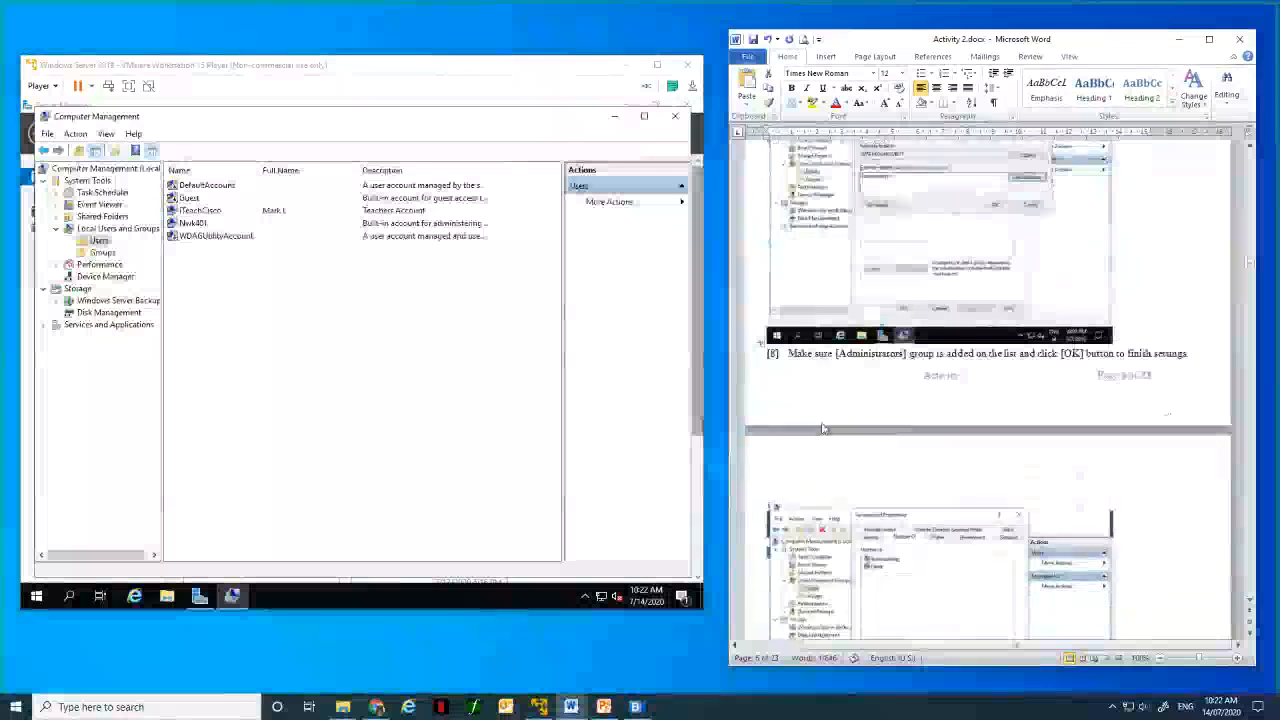
pyautogui.scroll(-10, 1061, 501)
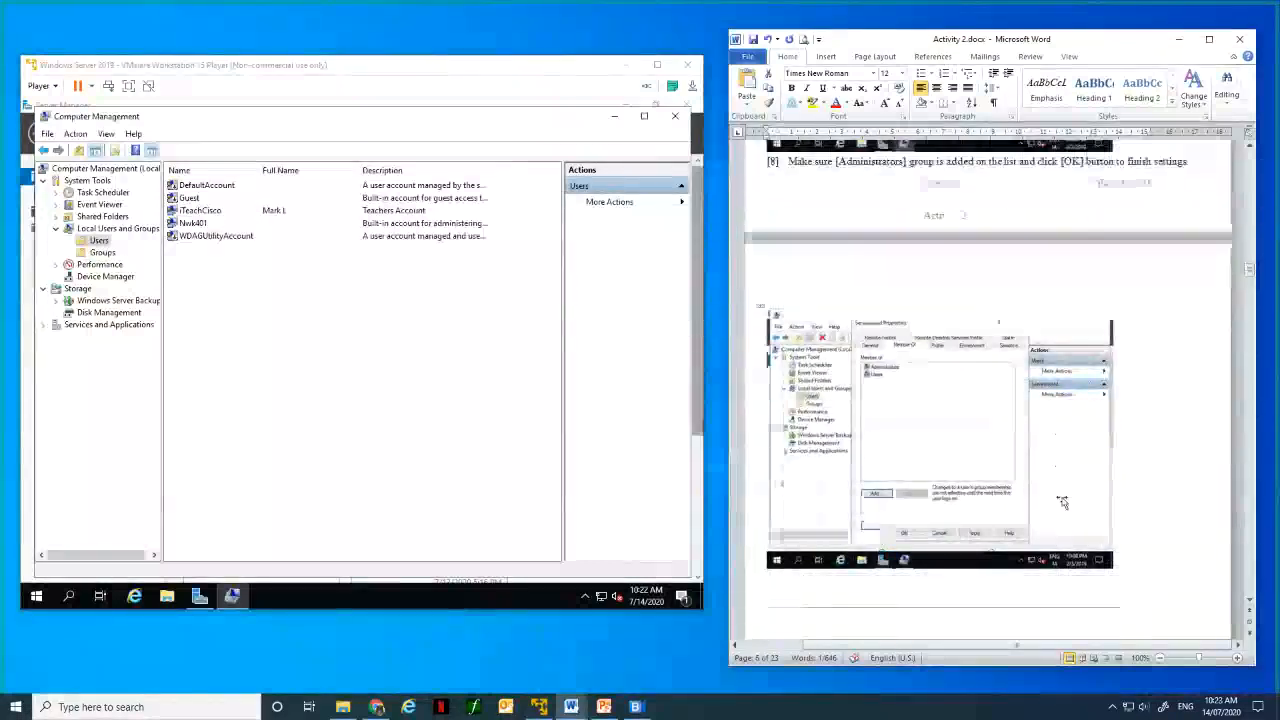
pyautogui.scroll(-10, 1063, 506)
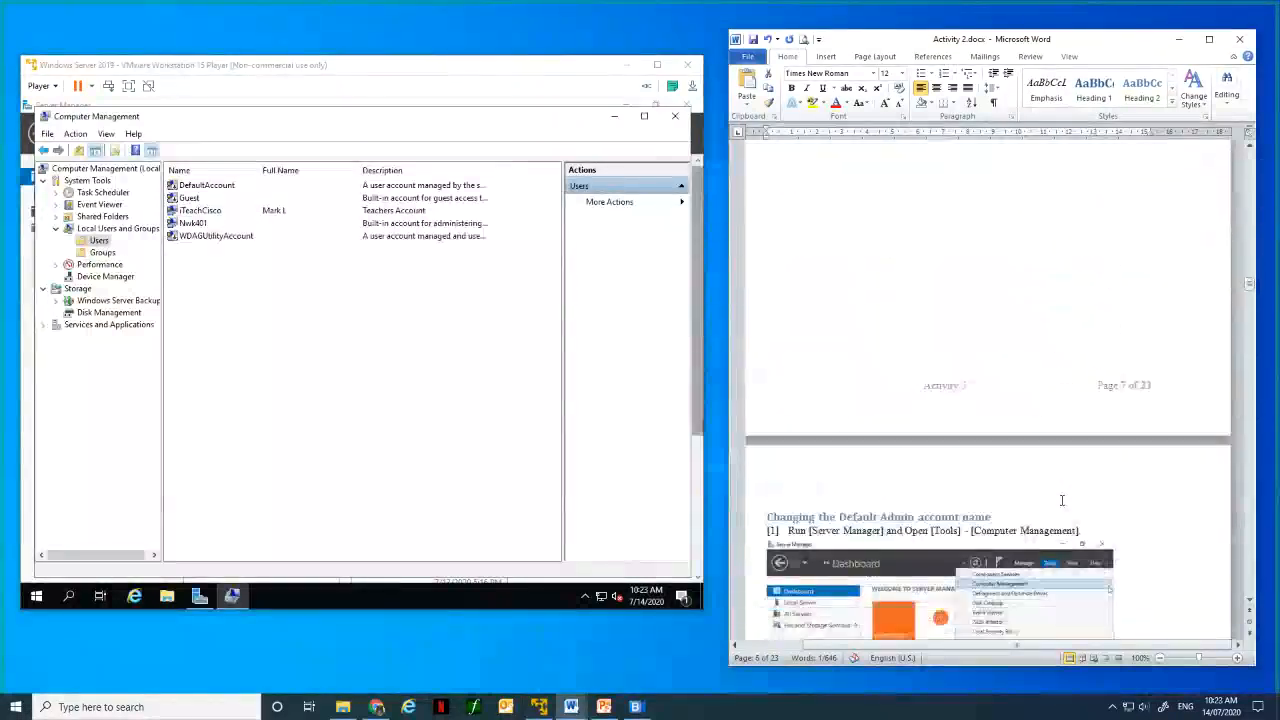
pyautogui.scroll(-3, 1062, 502)
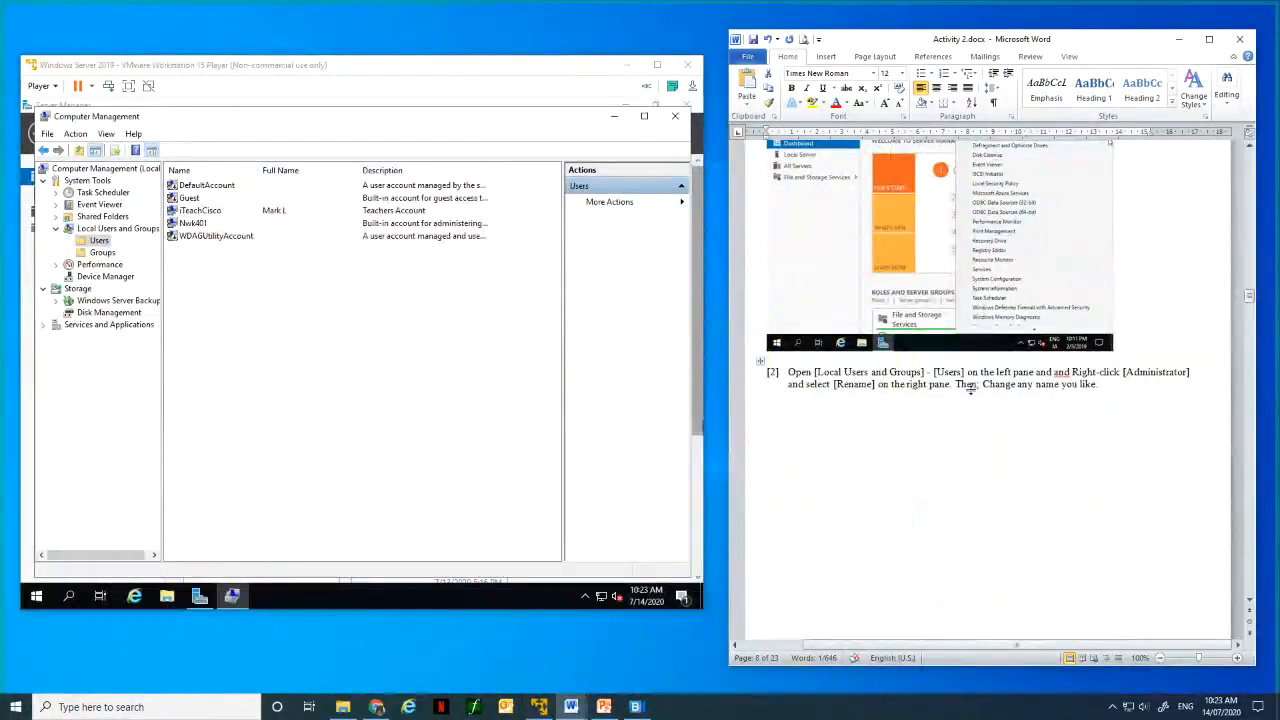
pyautogui.scroll(-3, 968, 400)
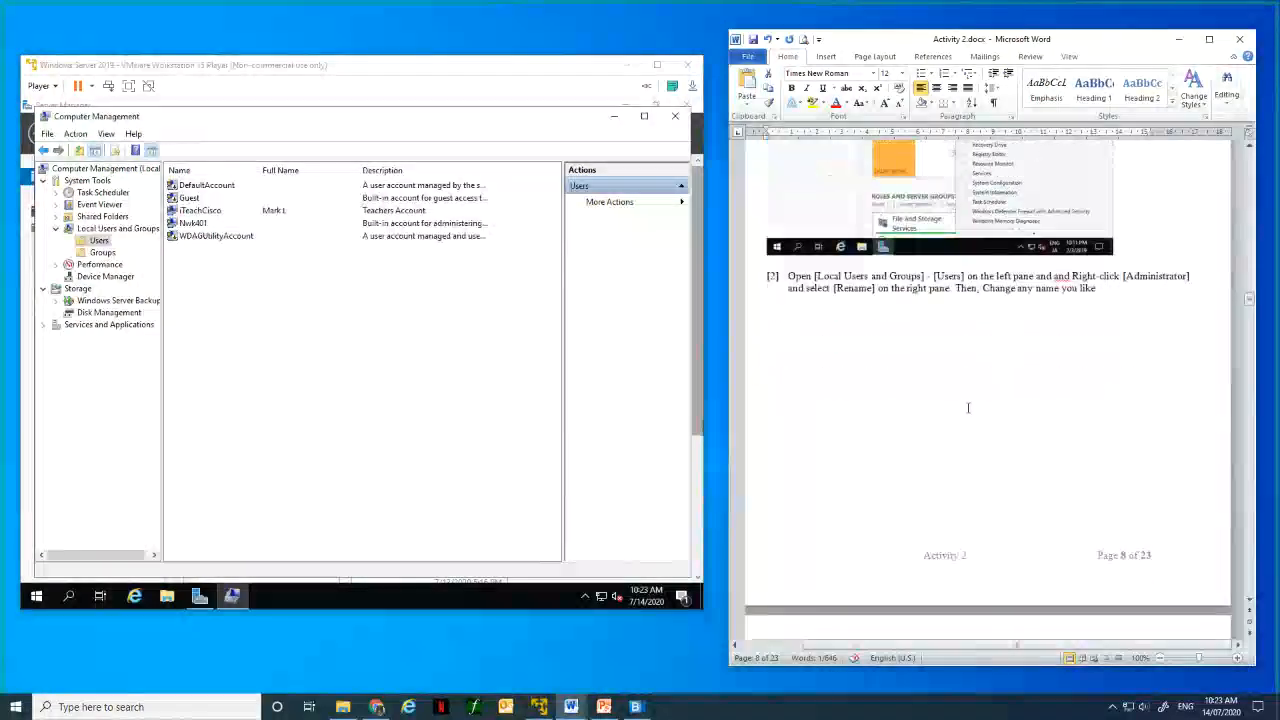
pyautogui.scroll(-6, 968, 407)
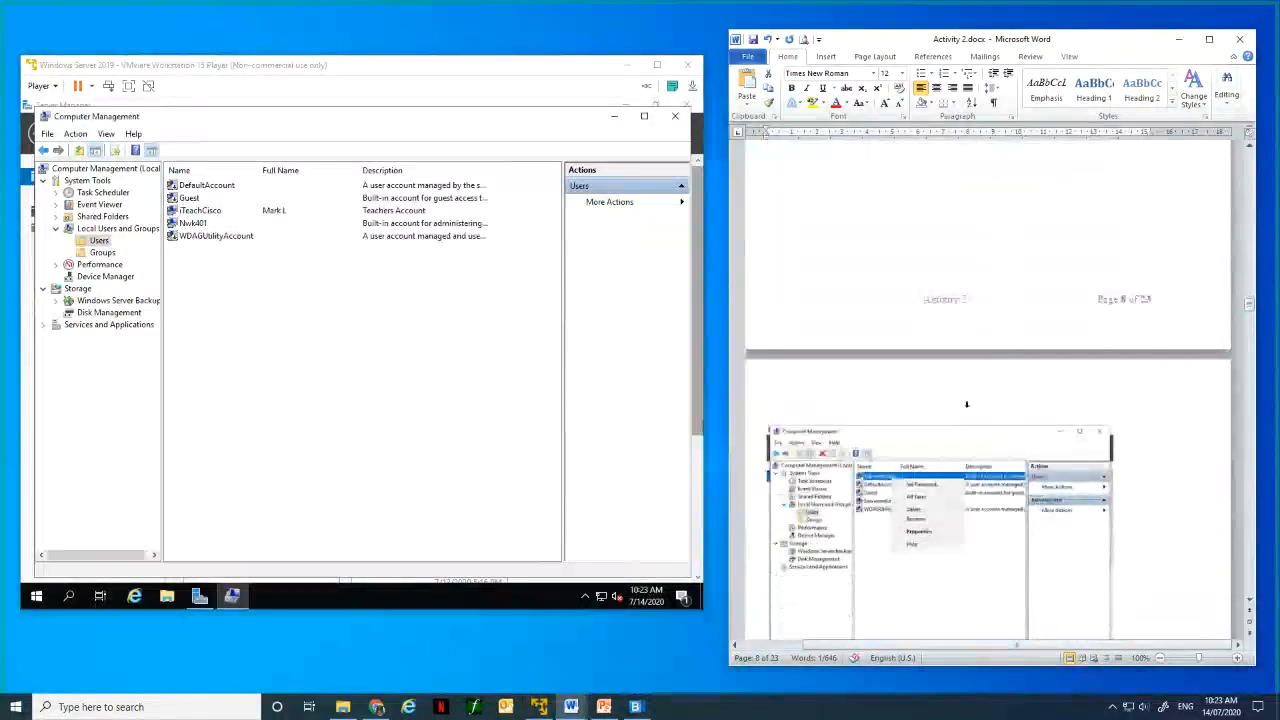
pyautogui.scroll(-7, 968, 410)
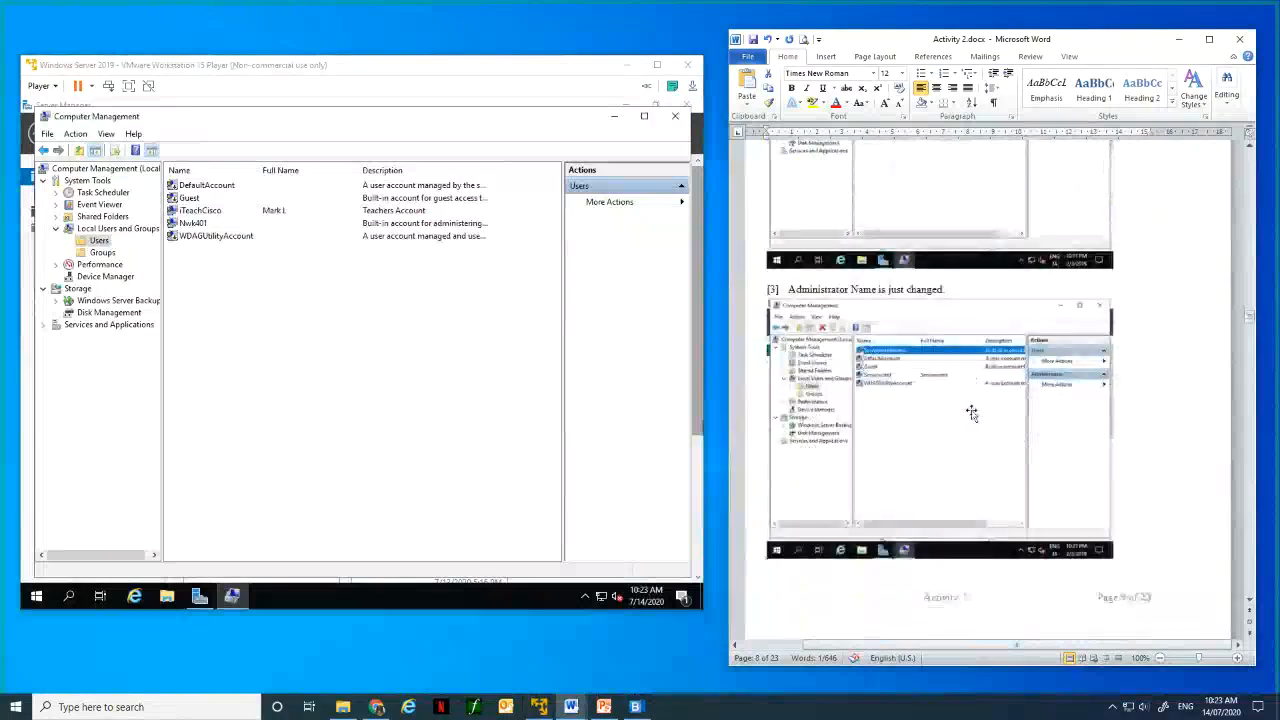
pyautogui.scroll(-10, 978, 407)
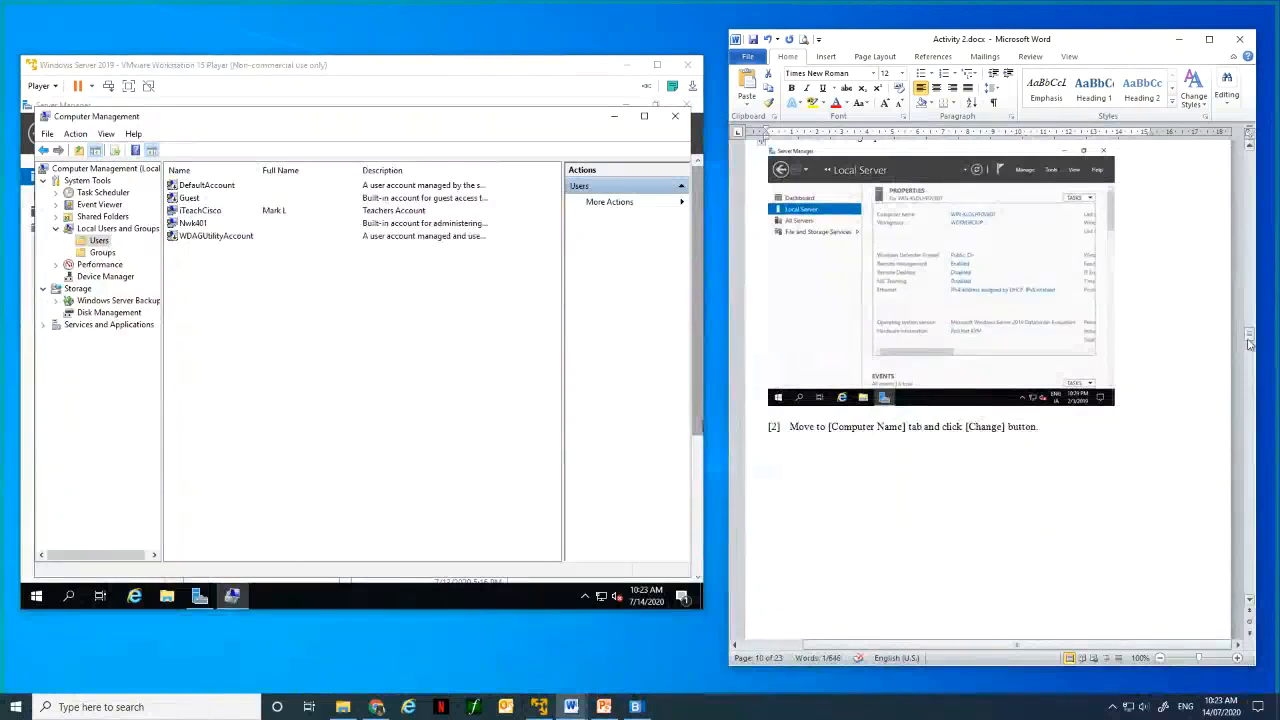
pyautogui.moveTo(1249, 343); pyautogui.dragTo(1254, 167)
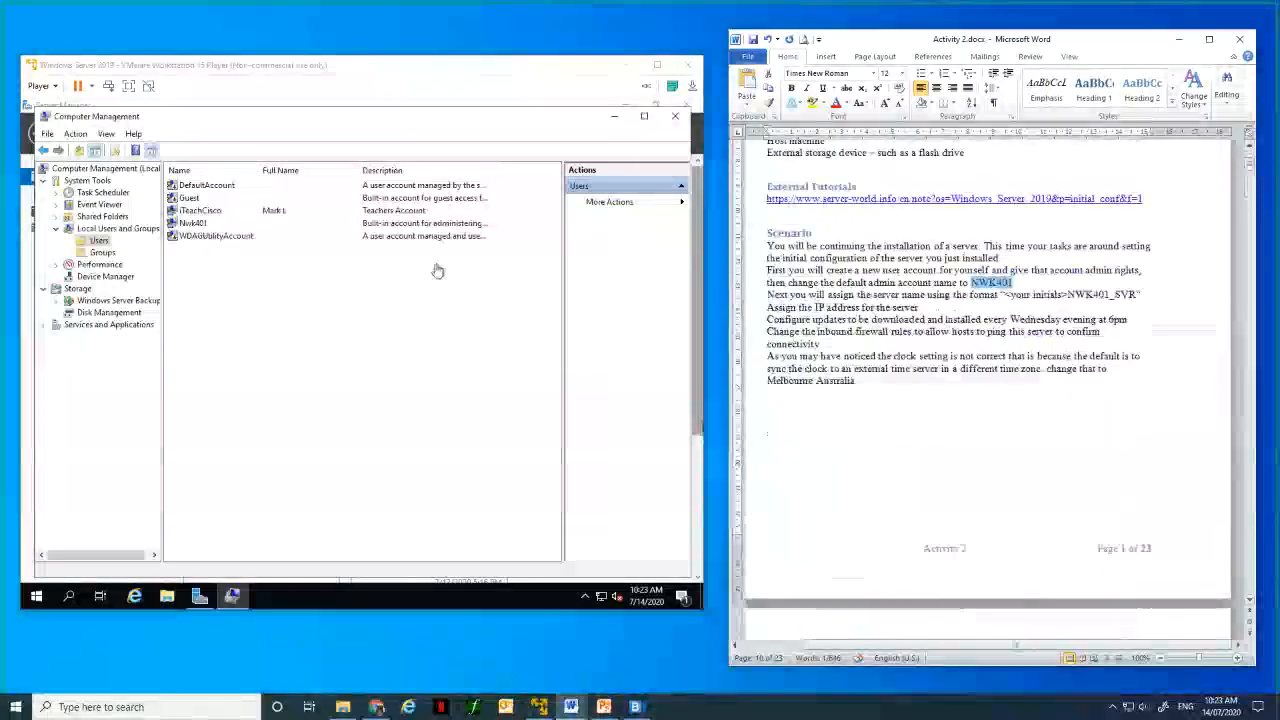
# - Close Computer Management and open System Properties for current name WIN-GA2RG15GKMM from Local Server
pyautogui.click(678, 120)
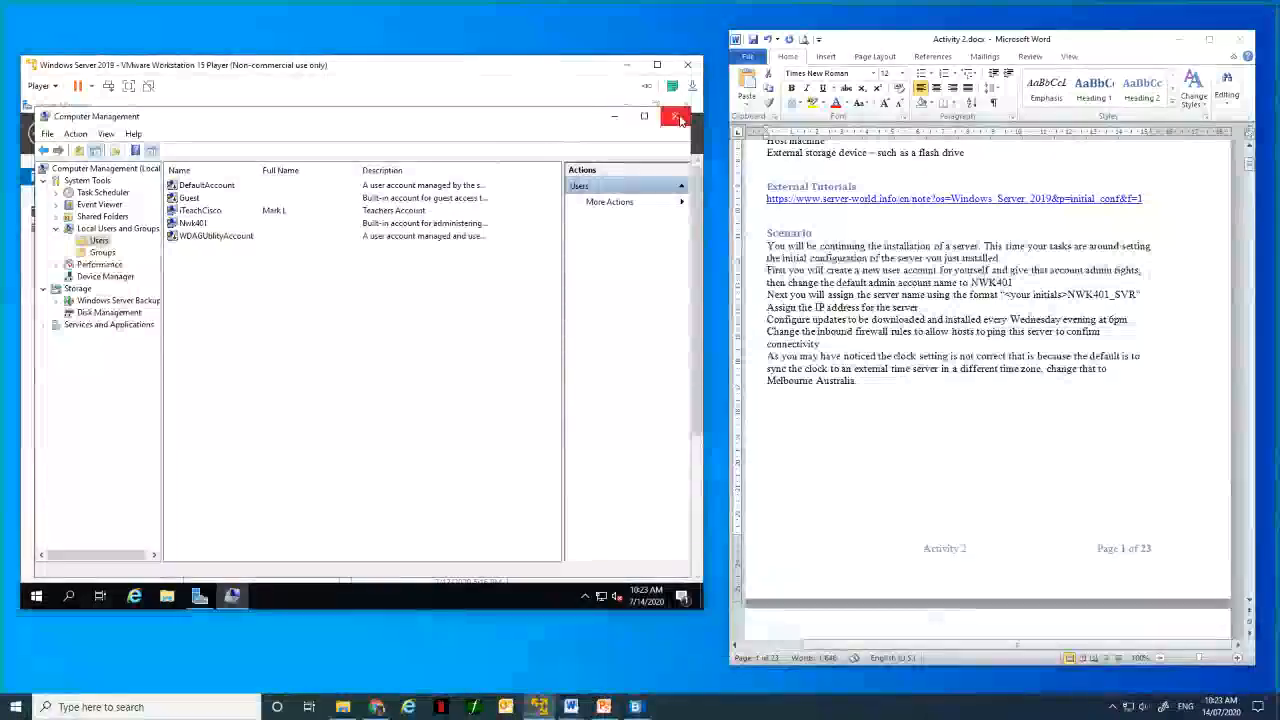
pyautogui.click(678, 120)
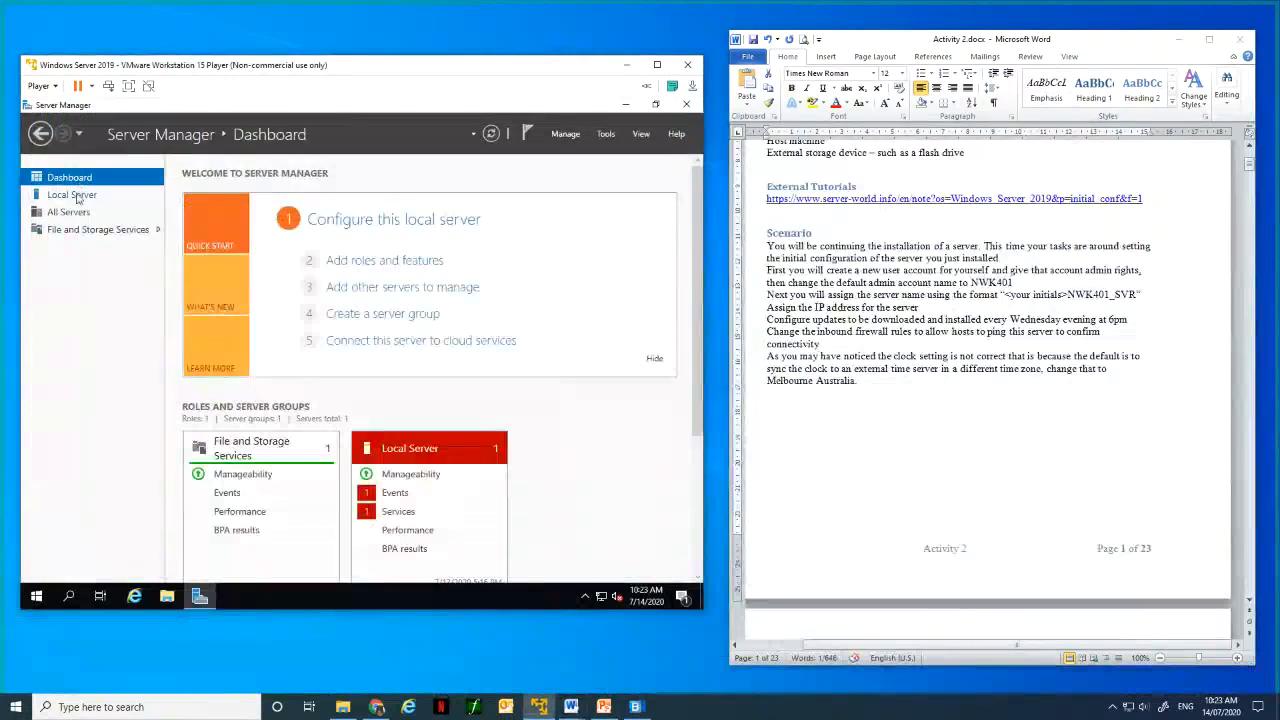
pyautogui.click(74, 195)
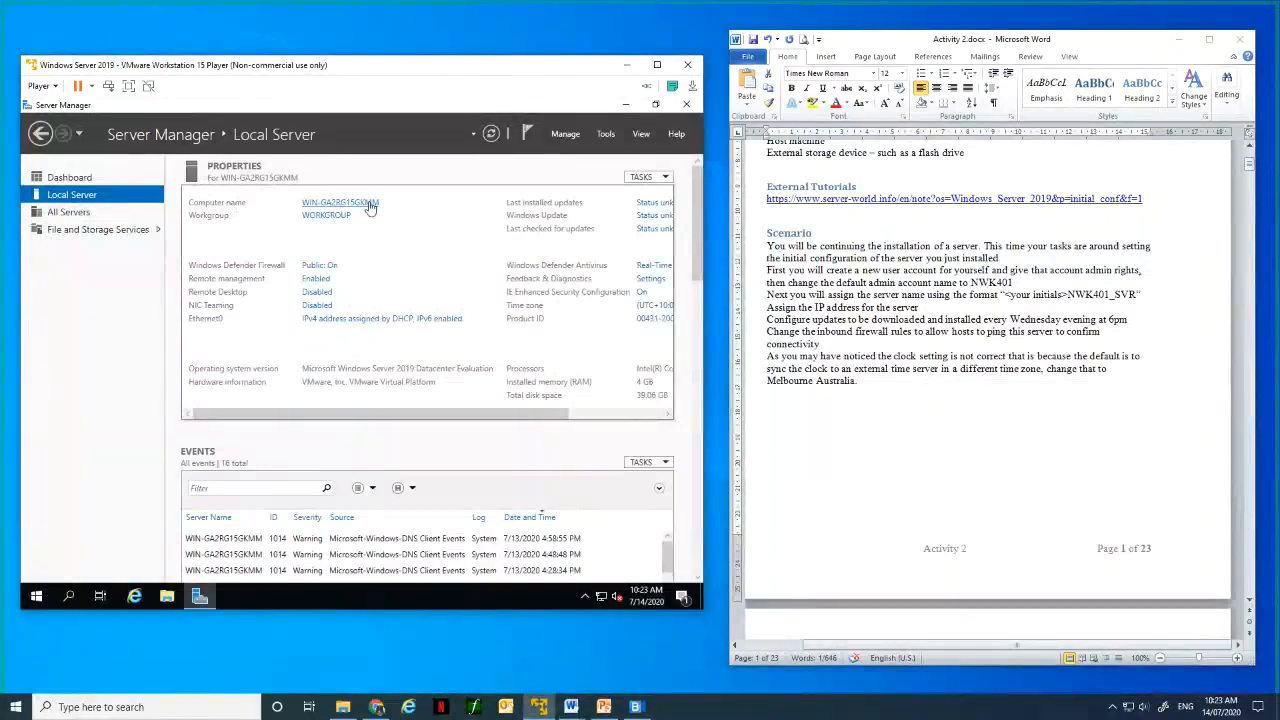
pyautogui.click(369, 204)
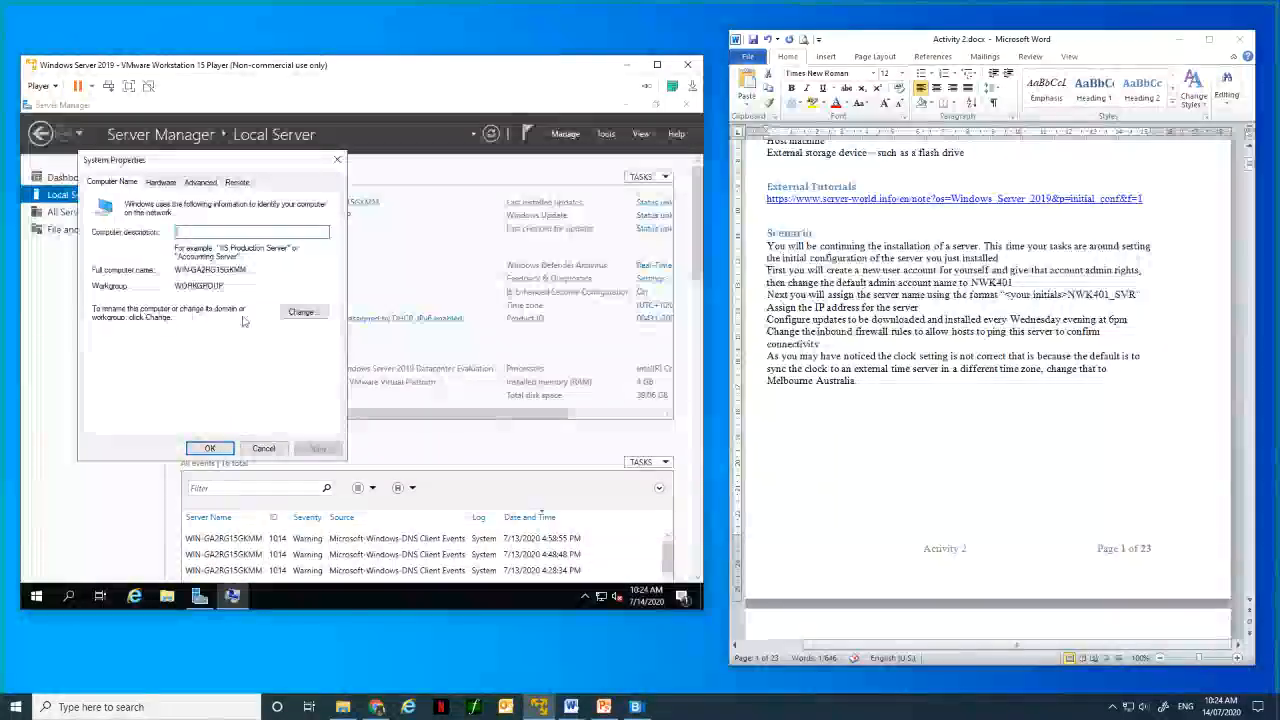
# - Replace the computer name with MLNWK401_SVR in the rename dialog
pyautogui.click(300, 312)
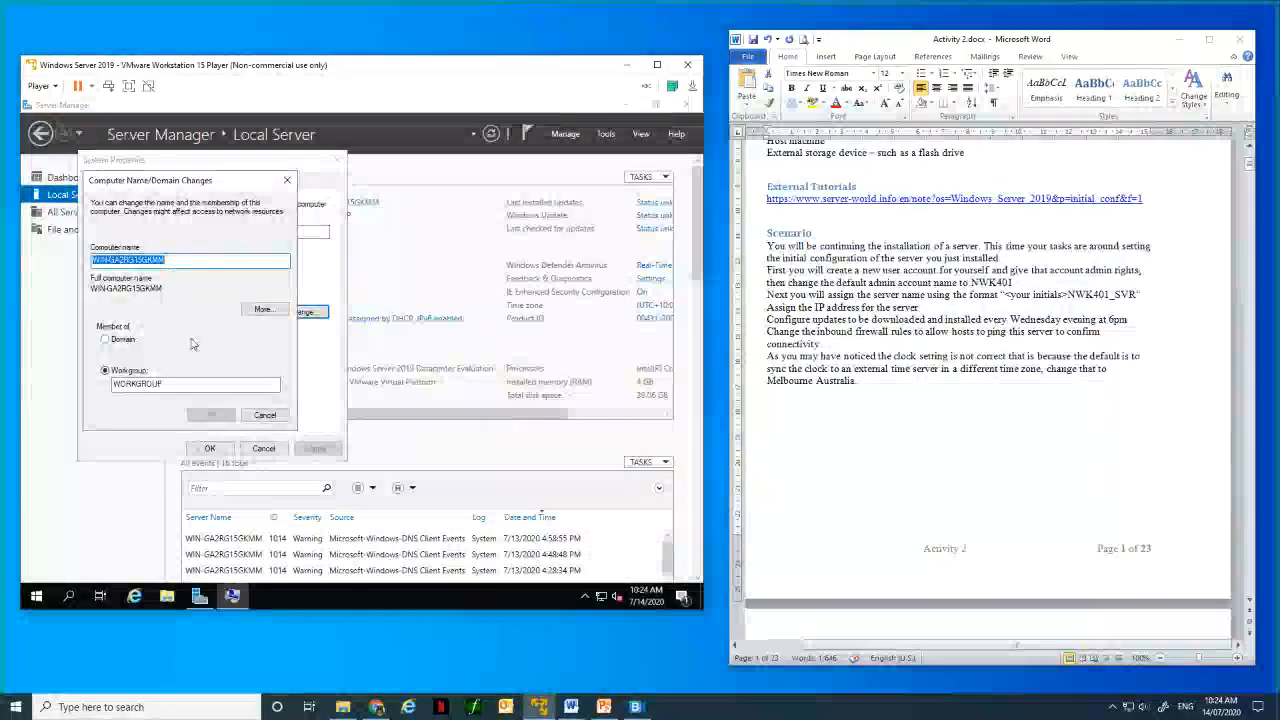
pyautogui.write('MLN')
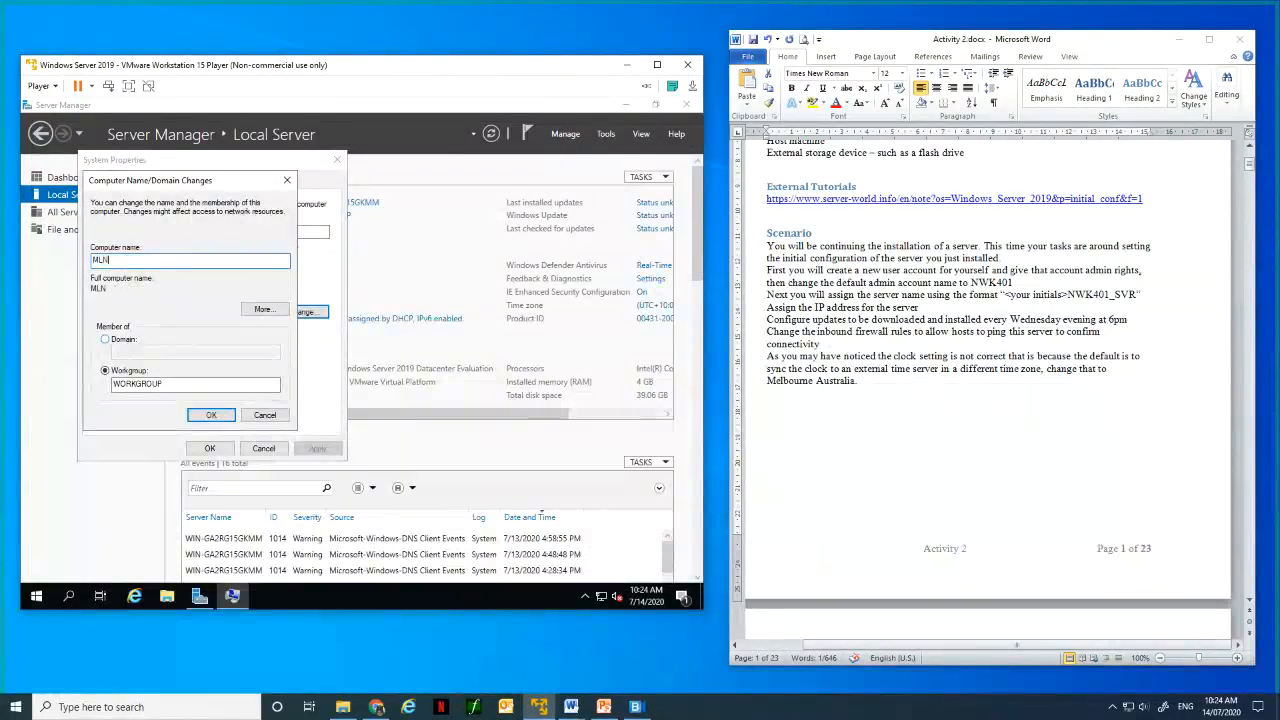
pyautogui.write('WK40')
pyautogui.write('1_sR')
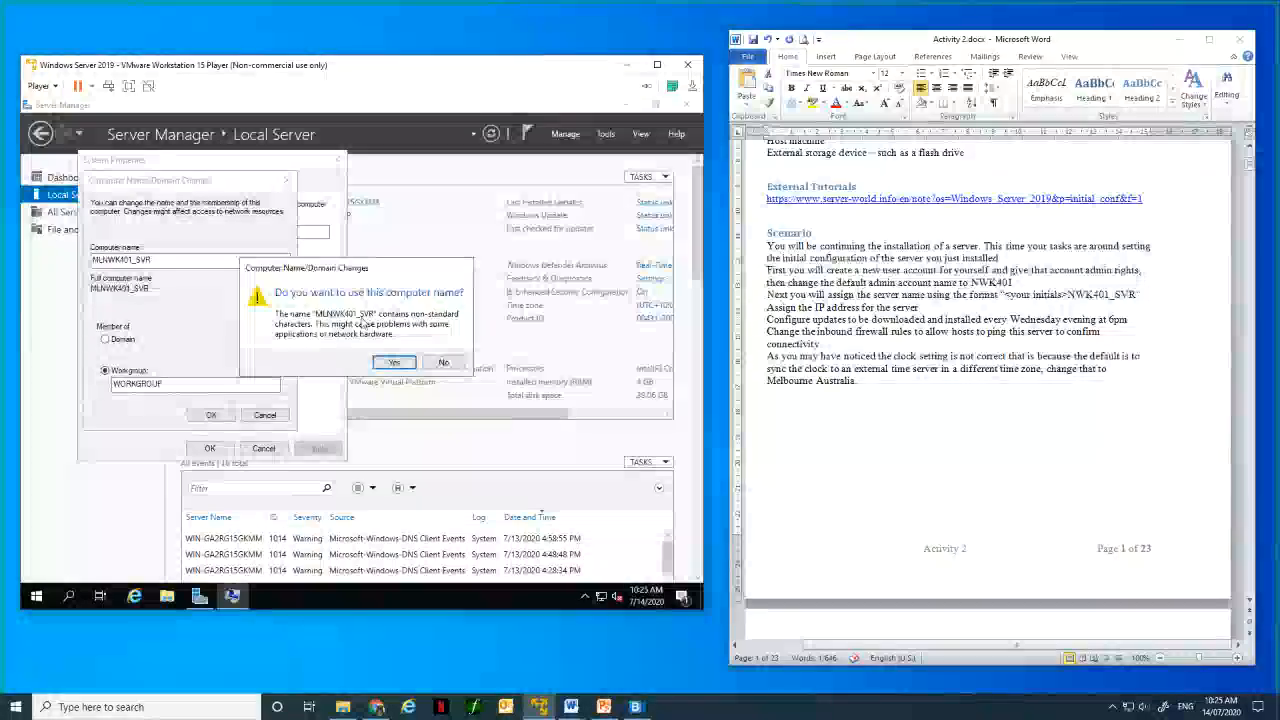
# - Dismiss the naming warning, remove the underscore, and confirm the name MLNWK401SVR
pyautogui.click(440, 362)
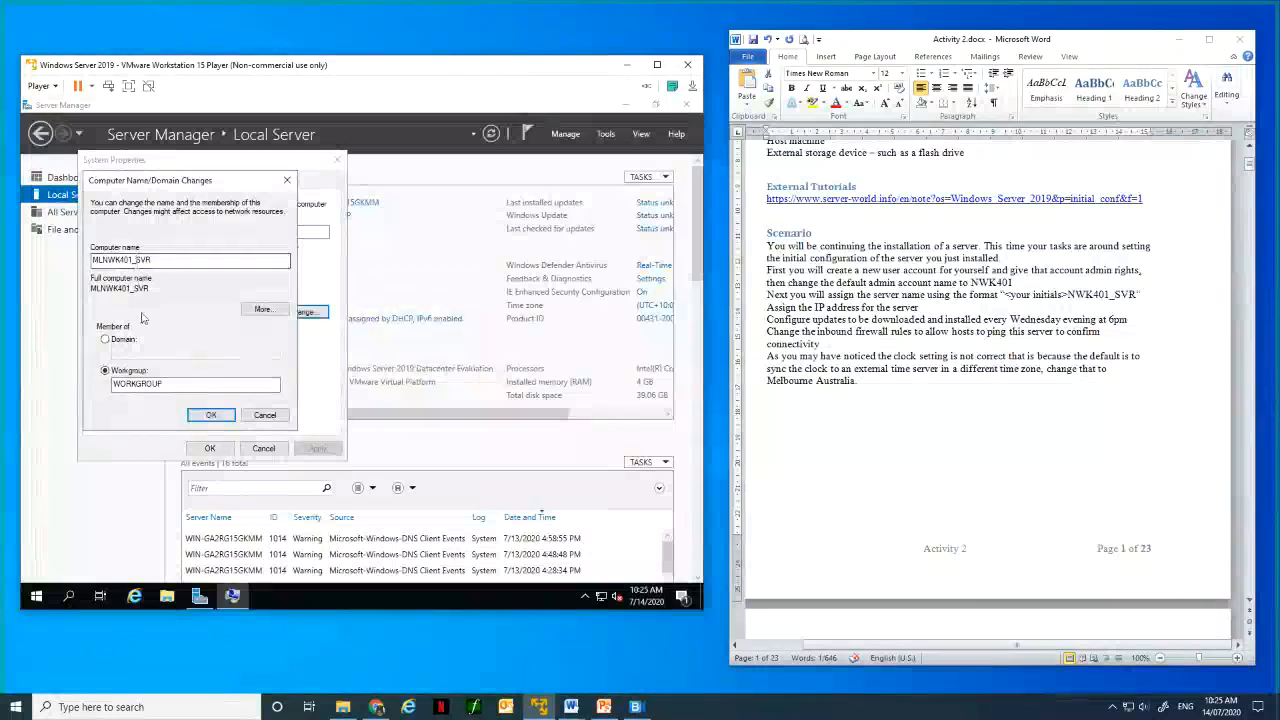
pyautogui.press('BackSpace')
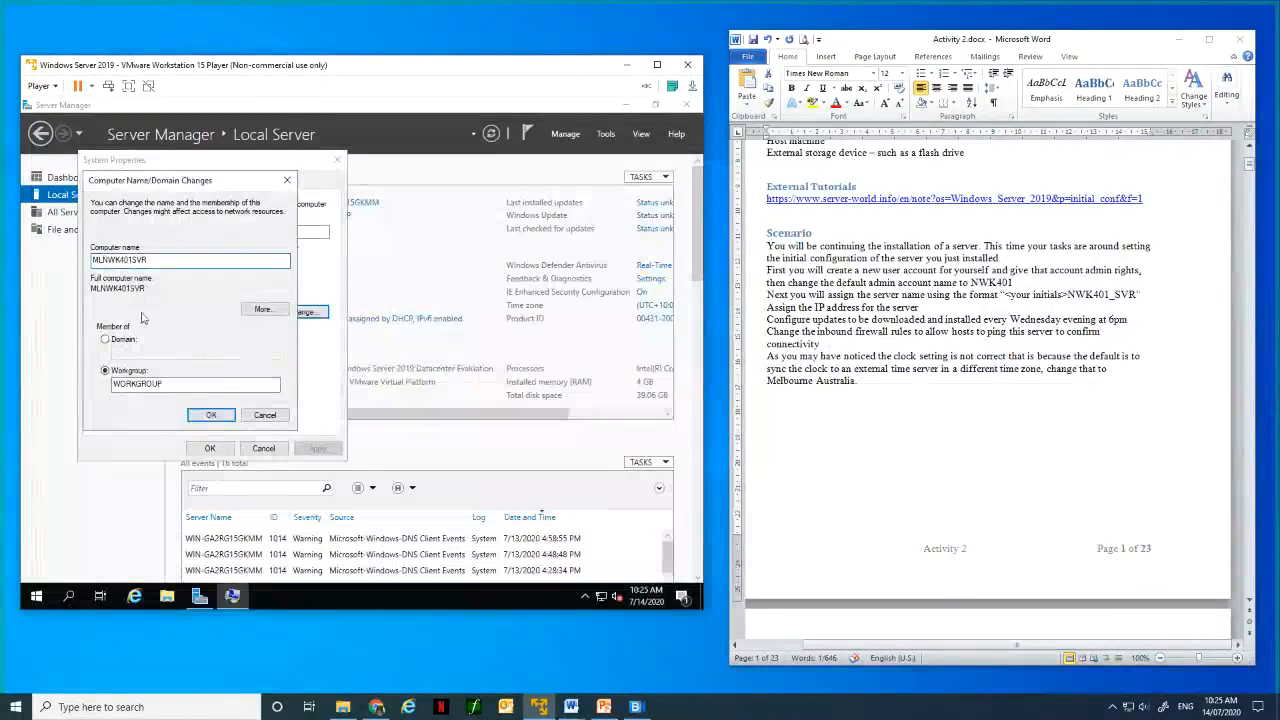
pyautogui.click(211, 415)
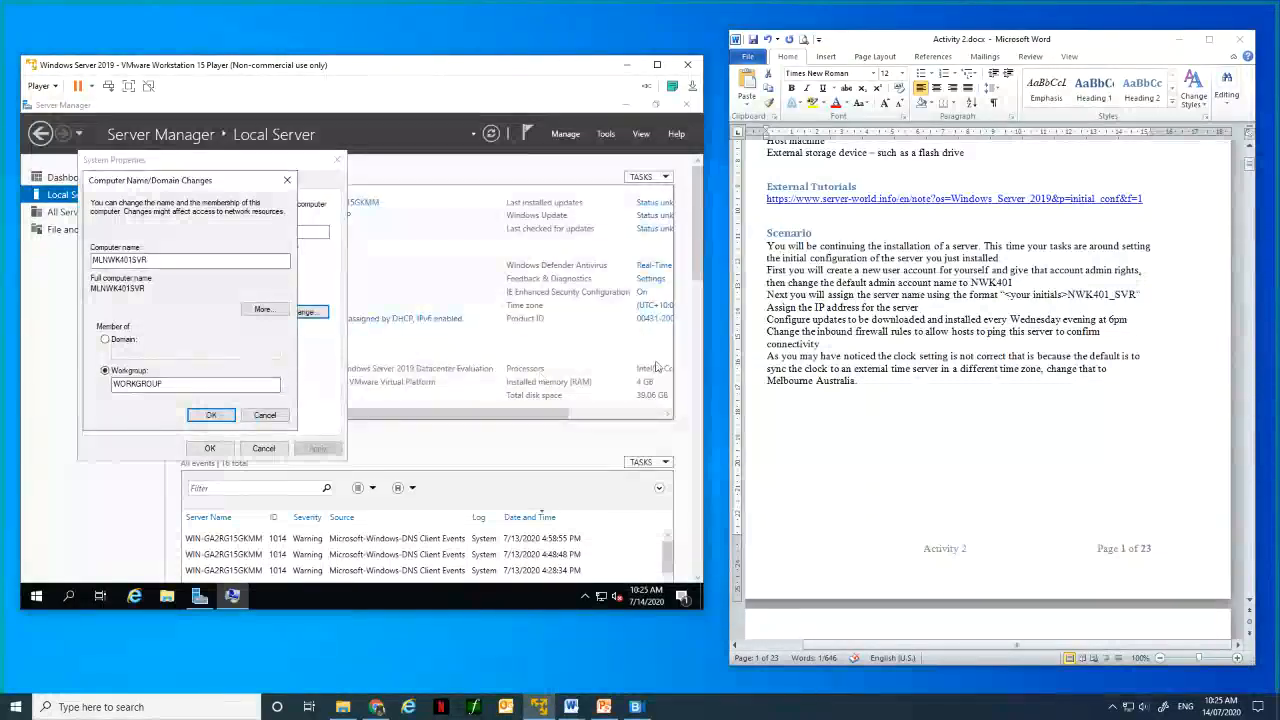
pyautogui.click(1113, 297)
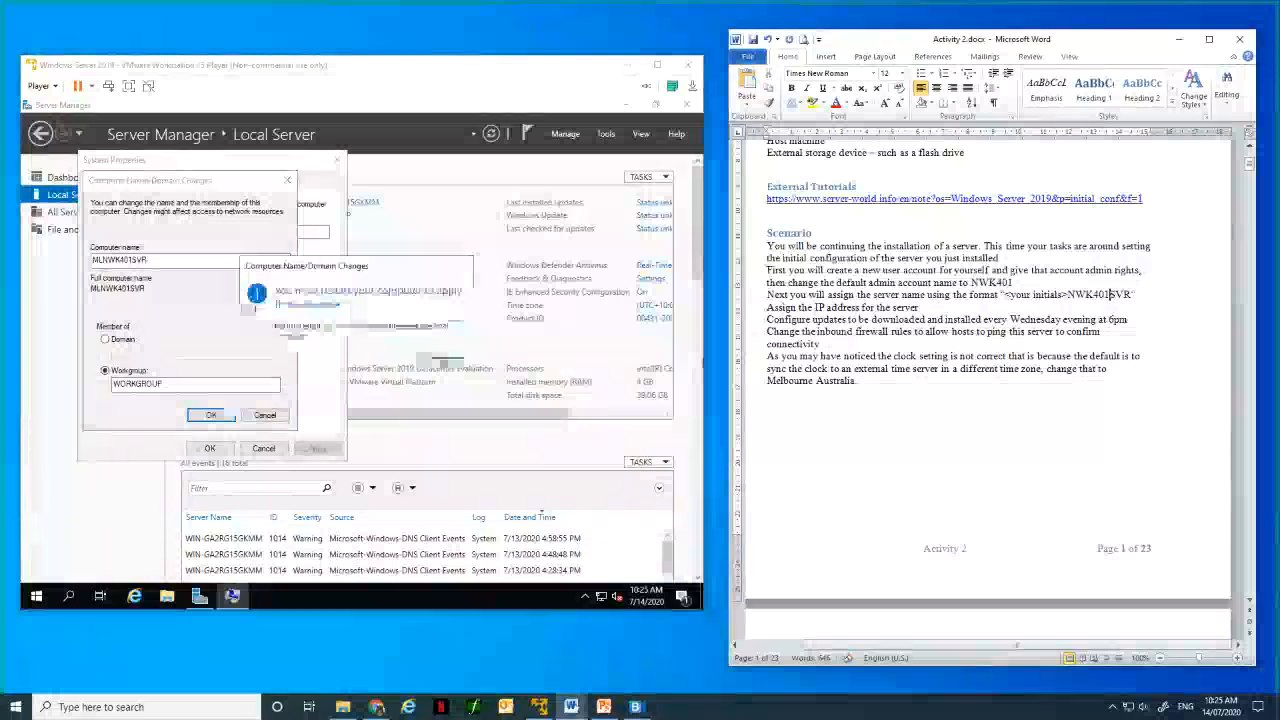
pyautogui.click(1064, 400)
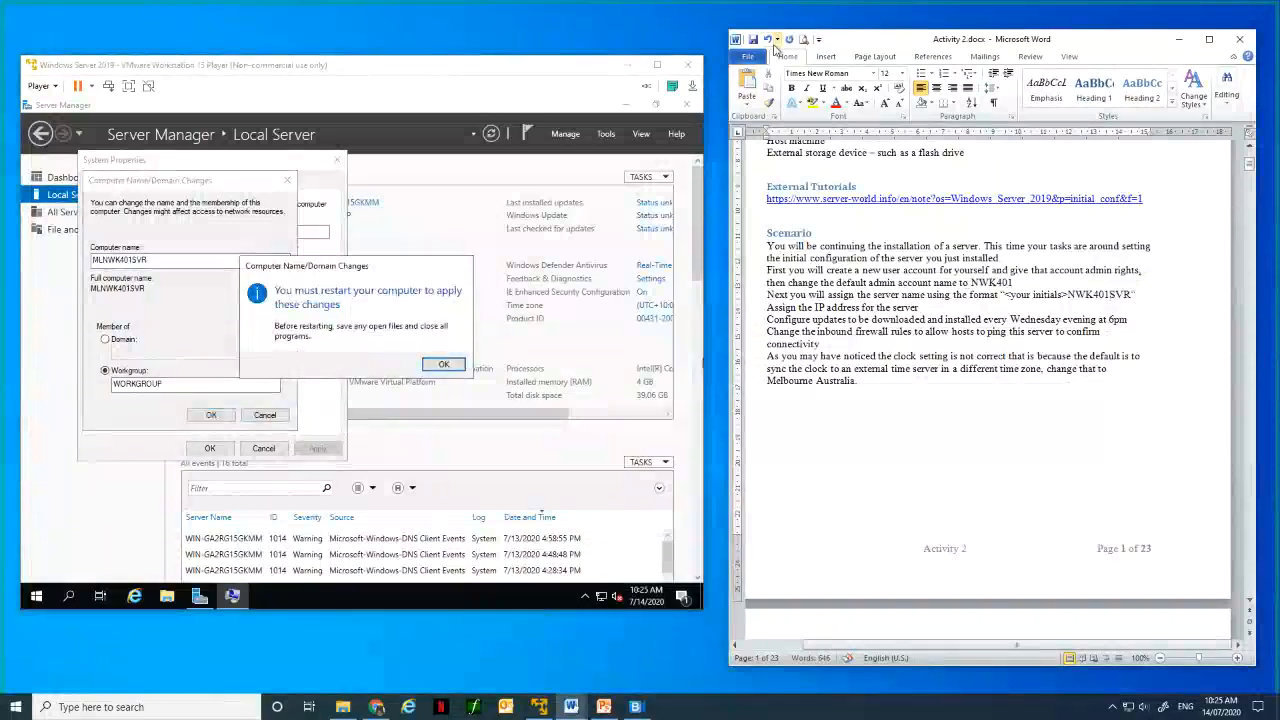
# - Acknowledge the restart notice and close System Properties
pyautogui.click(445, 366)
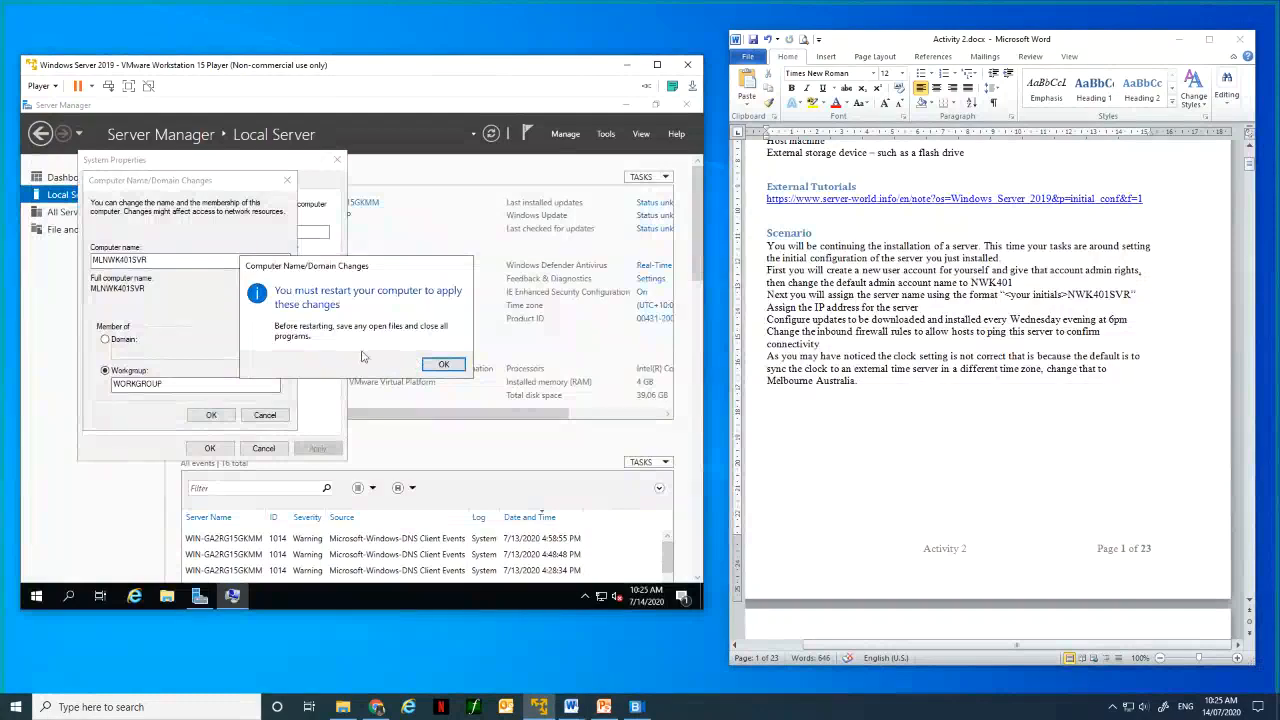
pyautogui.click(443, 365)
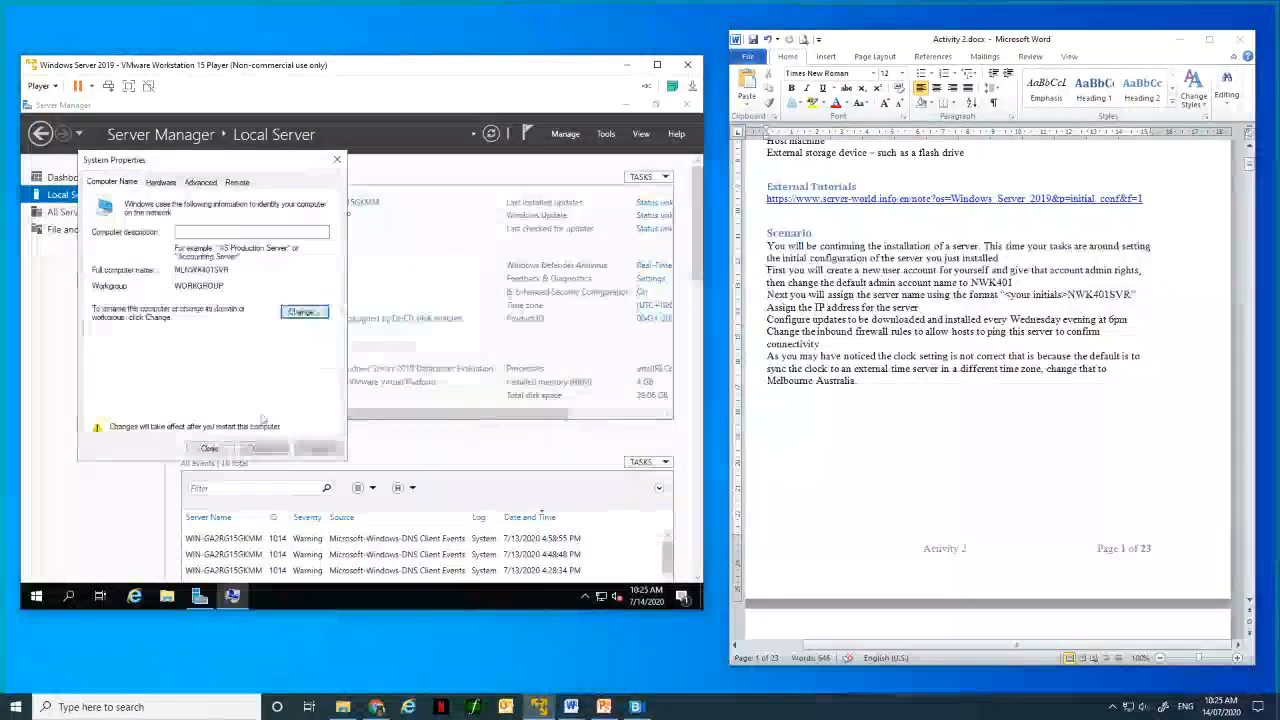
pyautogui.click(207, 449)
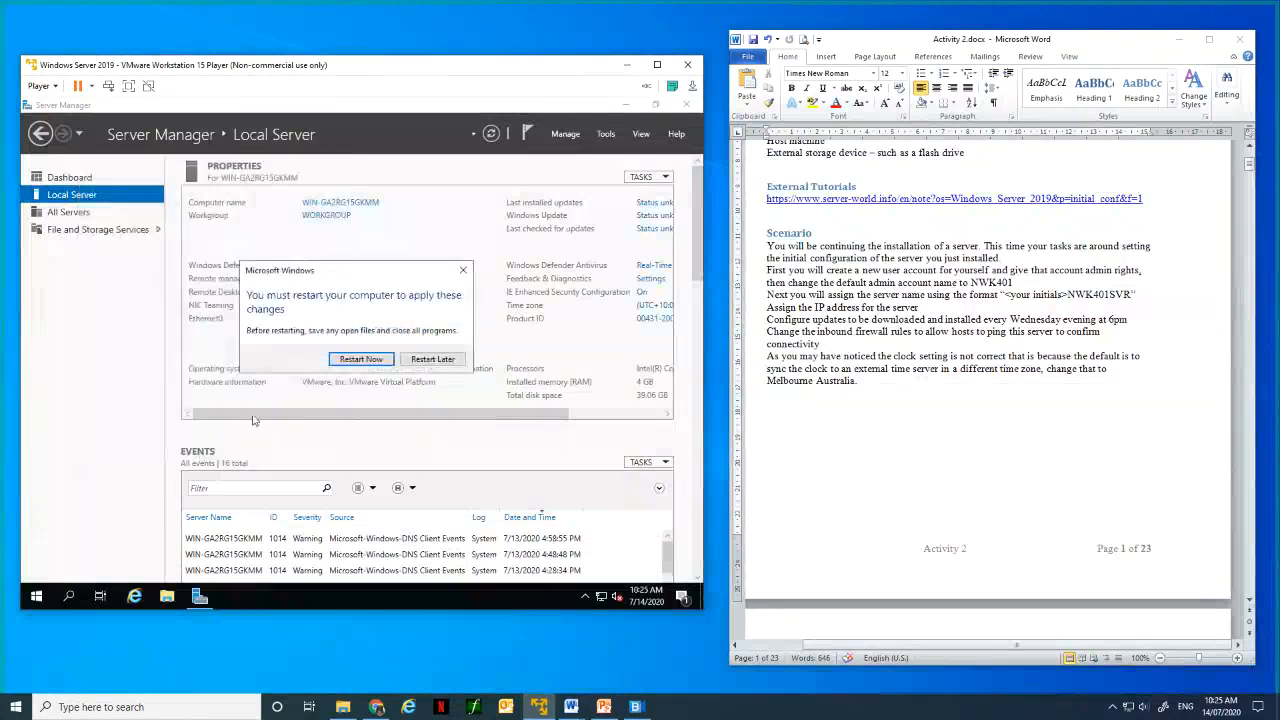
# - Restart the server now to apply the MLNWK401SVR name
pyautogui.click(372, 362)
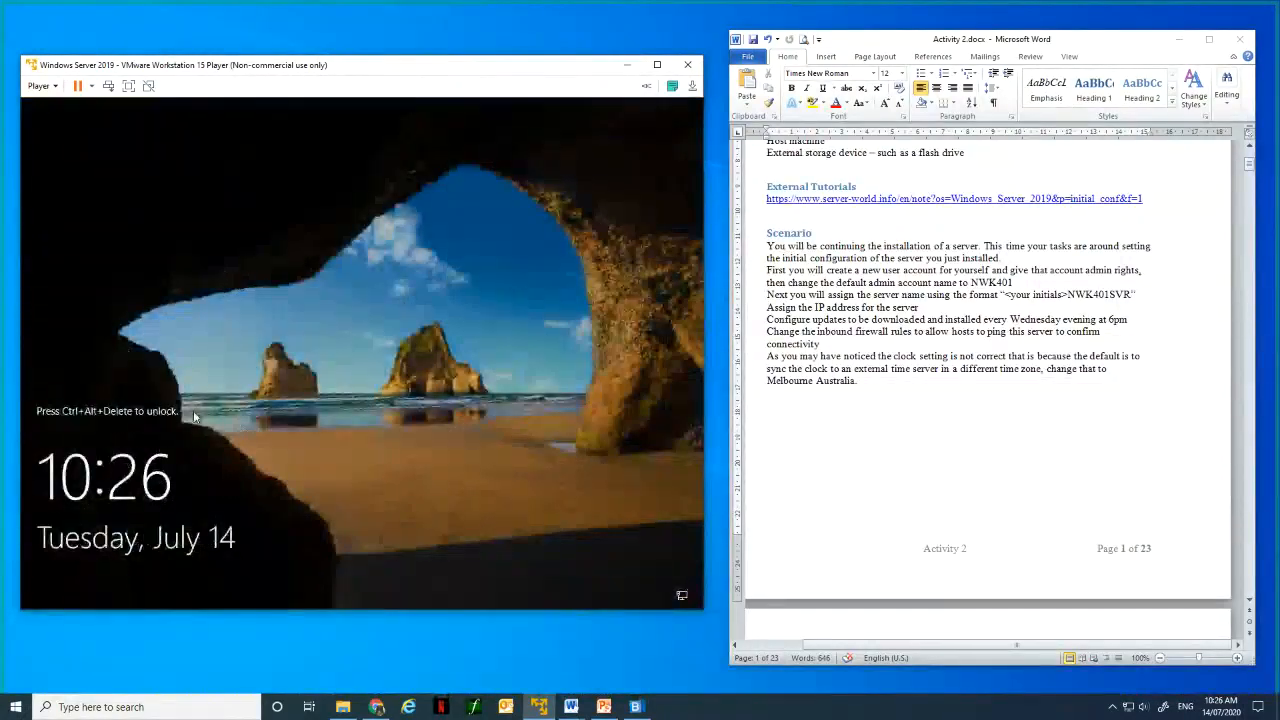
# - Unlock the server and sign in with the newly created user account's password
pyautogui.click(110, 88)
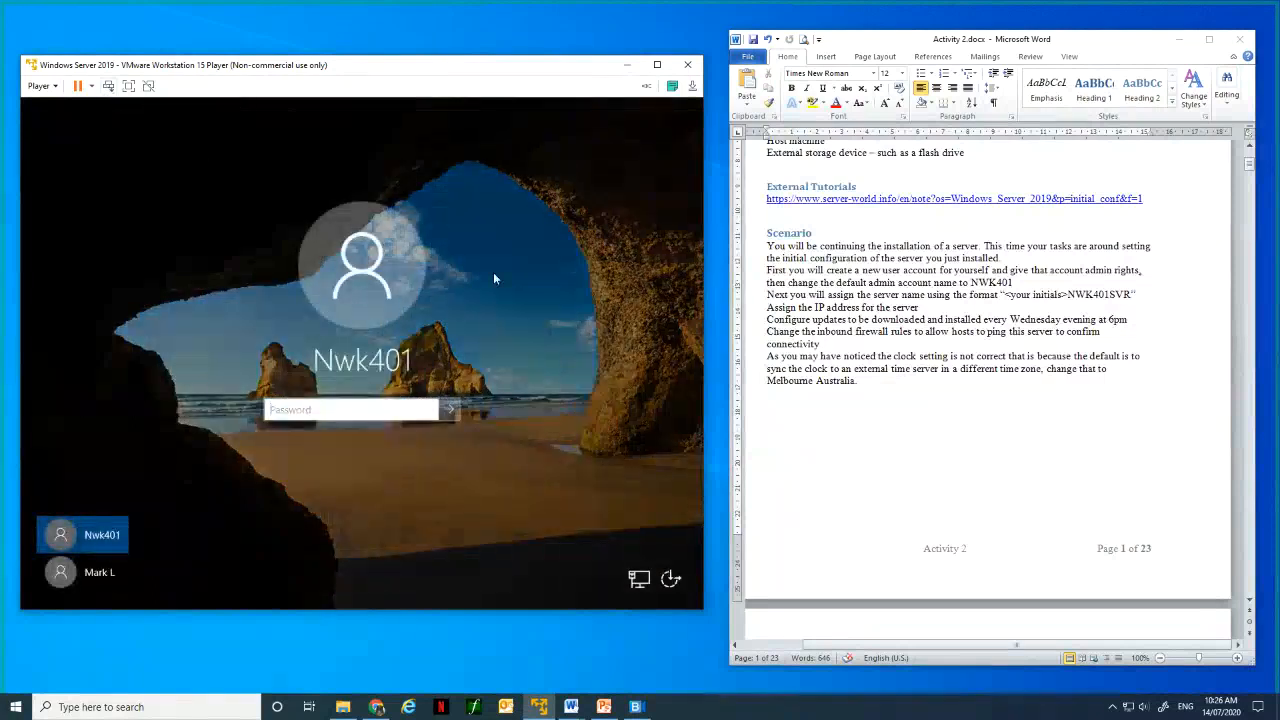
pyautogui.write('•••••')
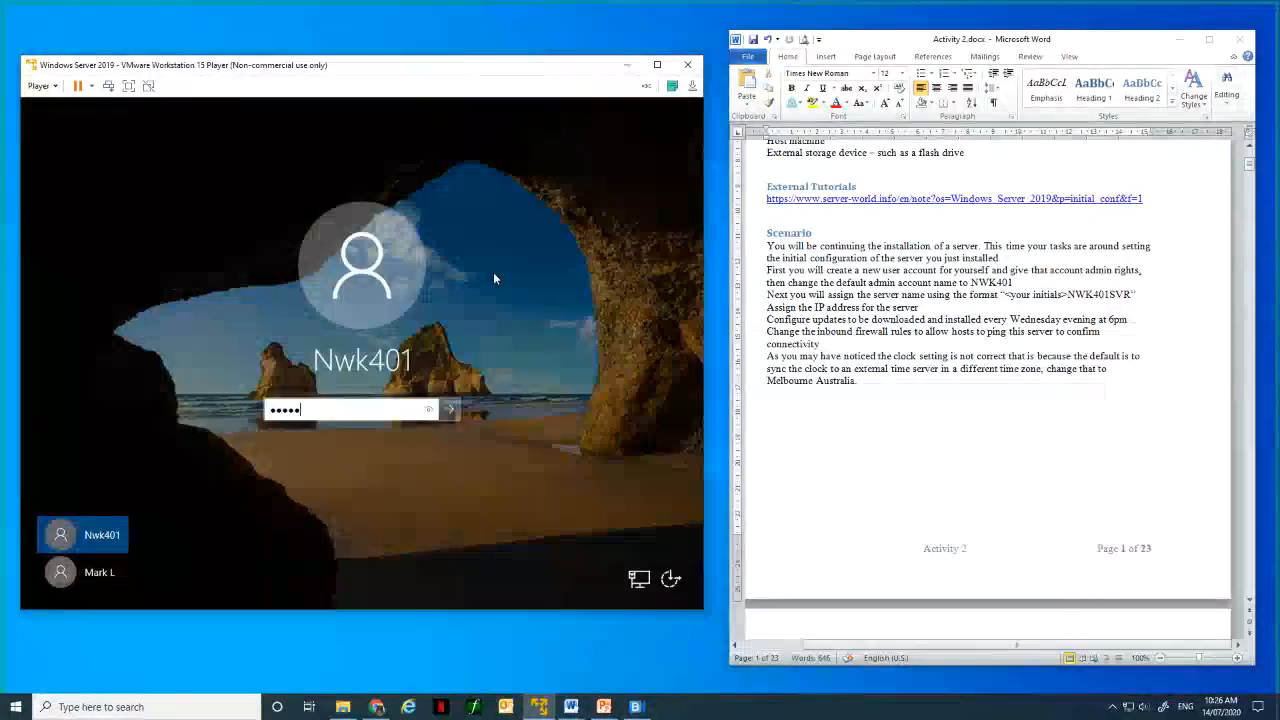
pyautogui.press('BackSpace')
pyautogui.press('BackSpace')
pyautogui.press('BackSpace')
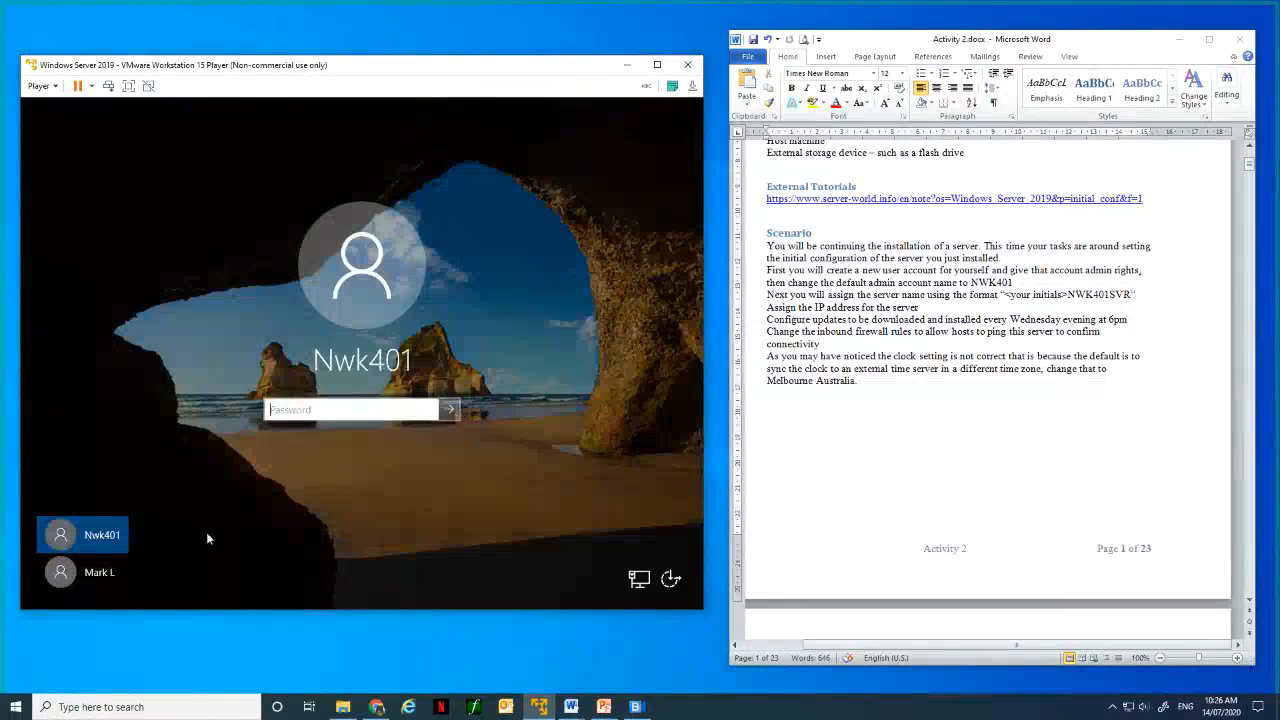
pyautogui.click(83, 573)
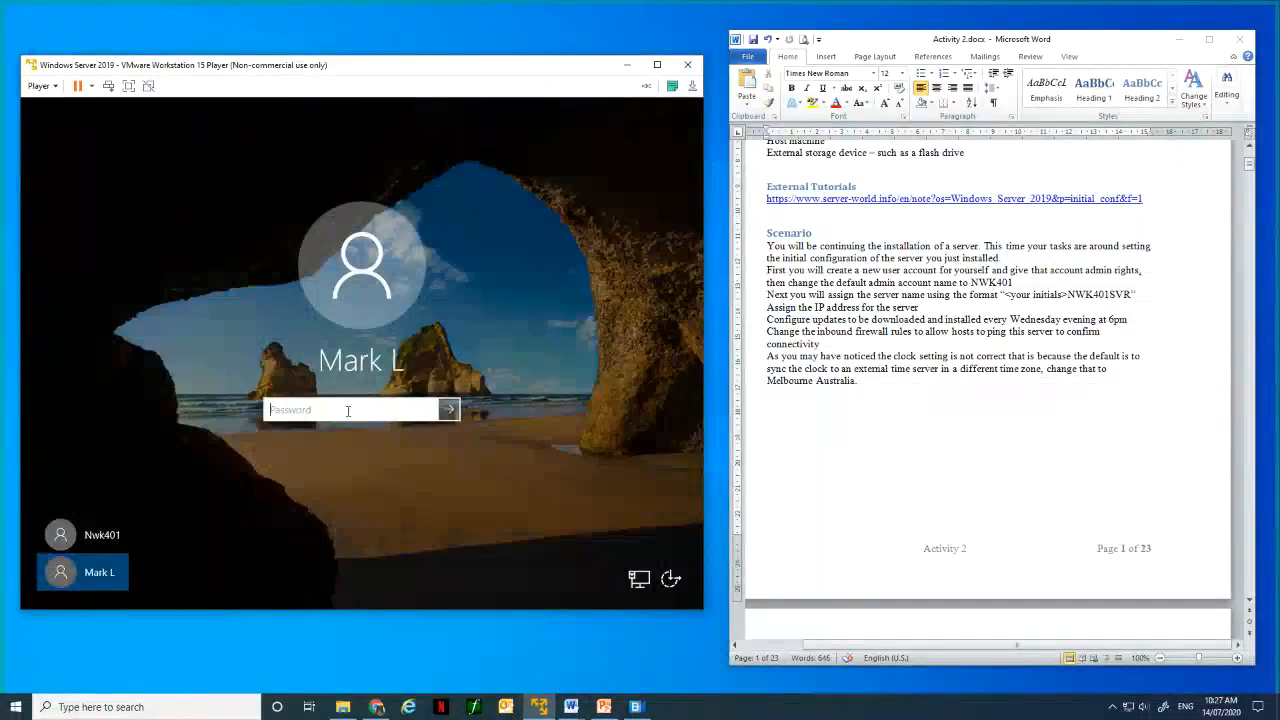
pyautogui.write('Pa')
pyautogui.press('Return')
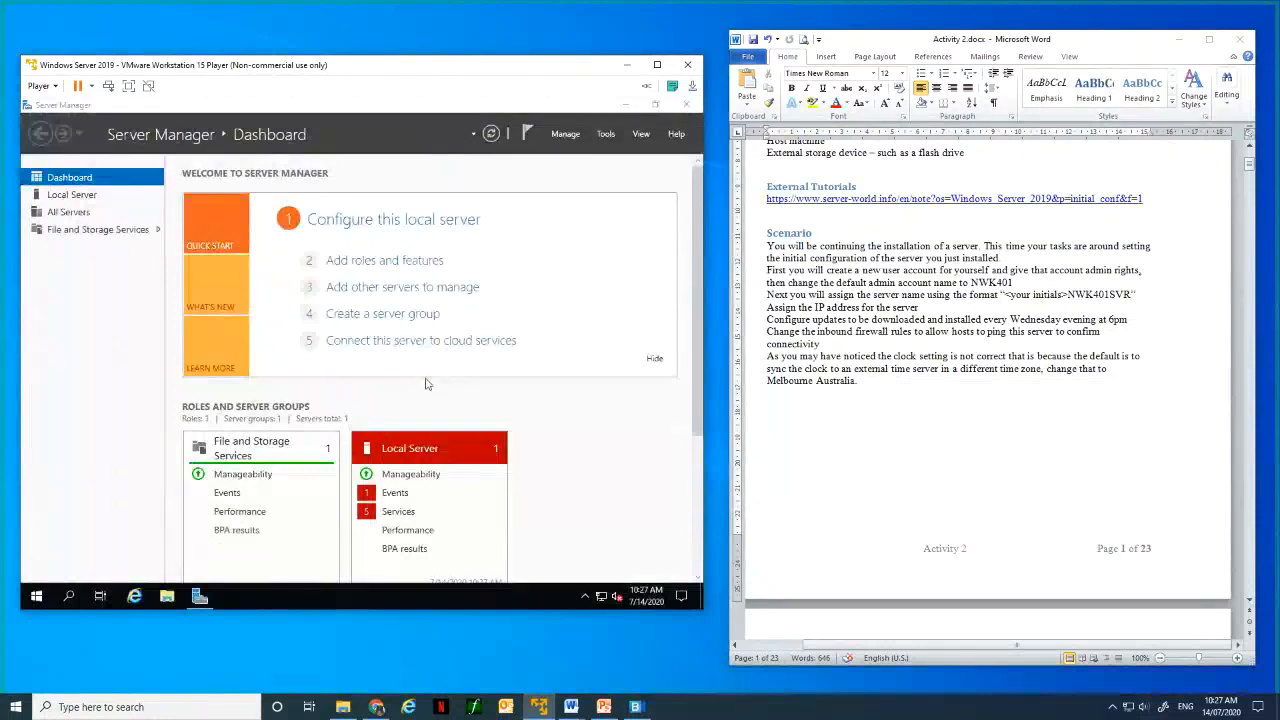
# - Open Computer Management from Local Server's Tools and select the new account under Local Users and Groups > Users
pyautogui.click(84, 197)
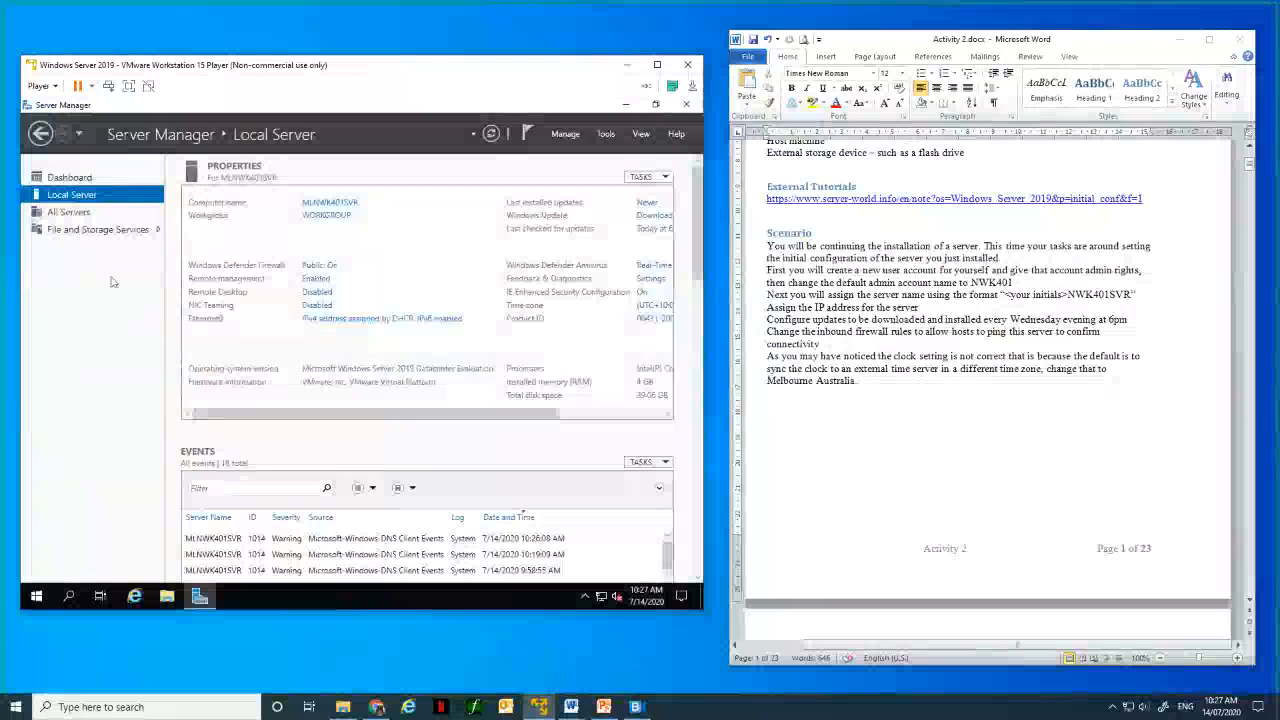
pyautogui.click(605, 135)
pyautogui.click(553, 166)
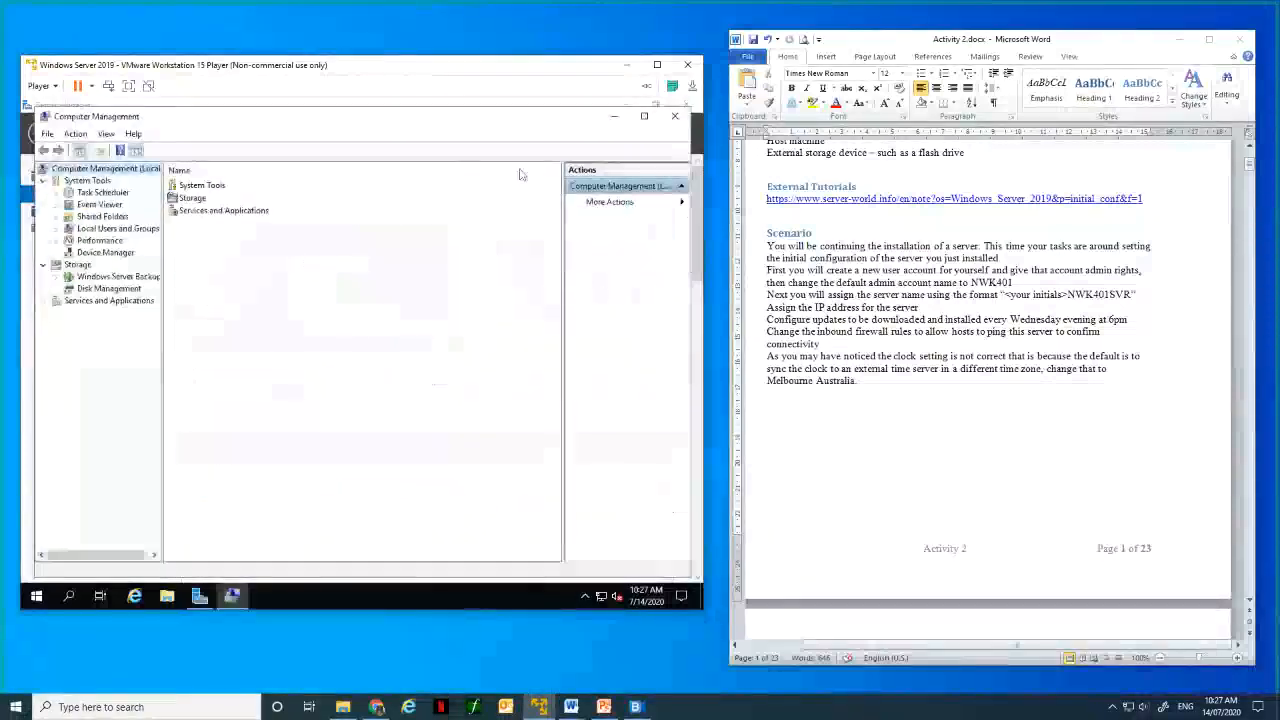
pyautogui.click(56, 229)
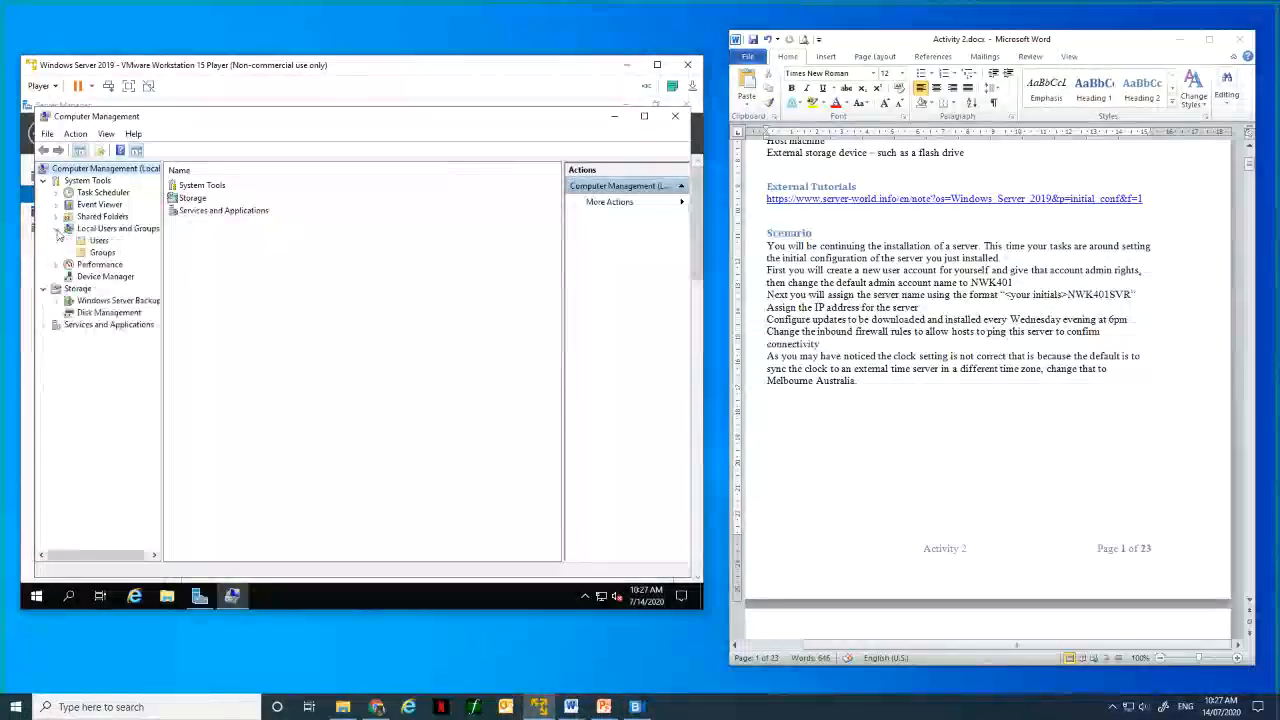
pyautogui.click(92, 242)
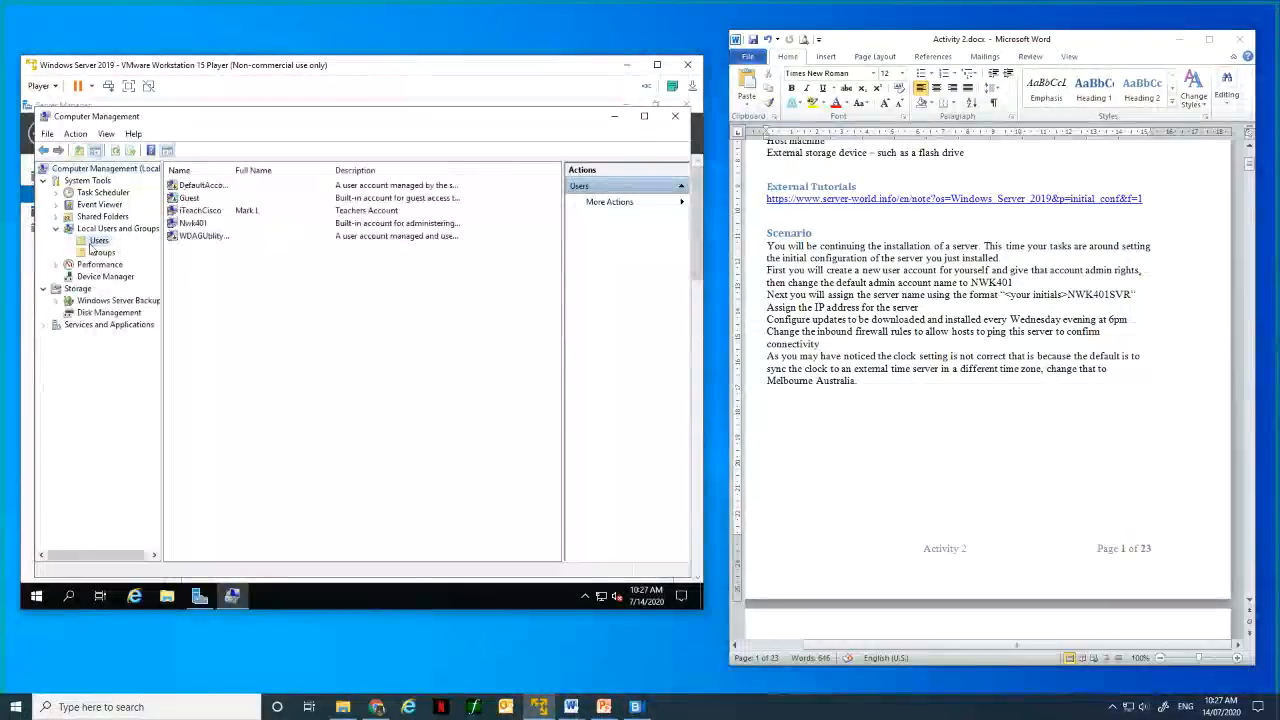
pyautogui.click(250, 212)
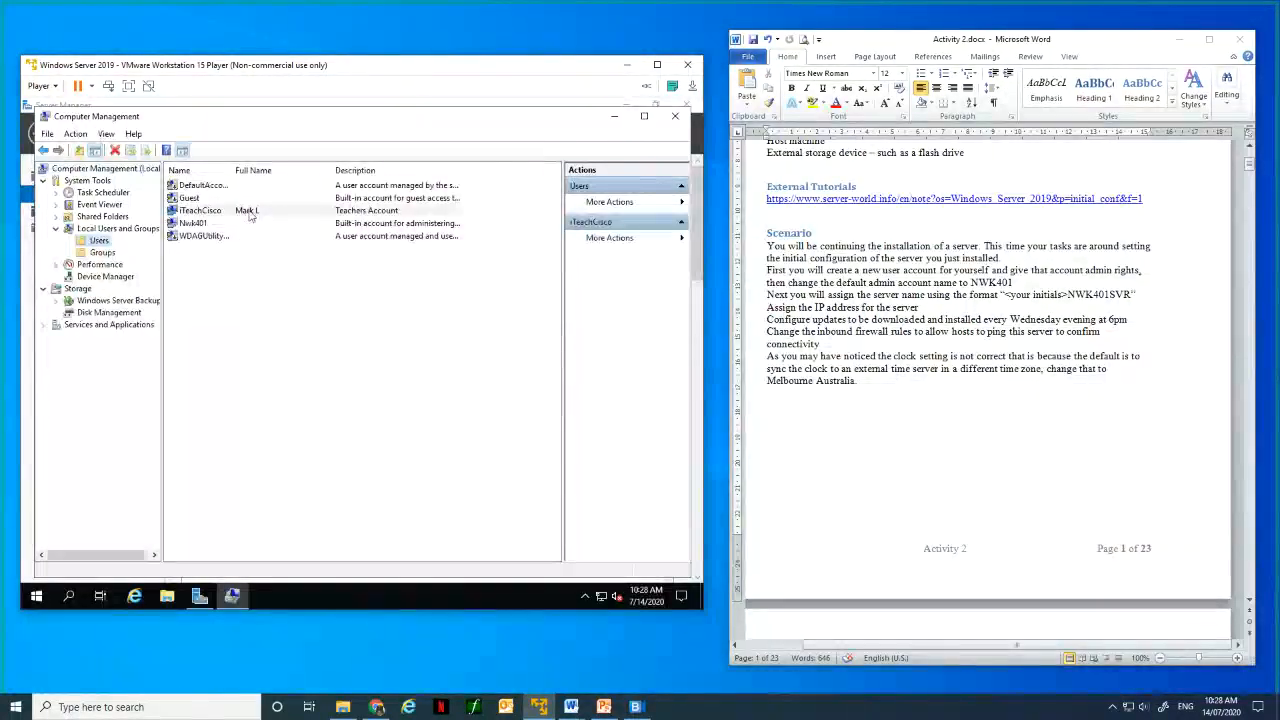
pyautogui.click(250, 212)
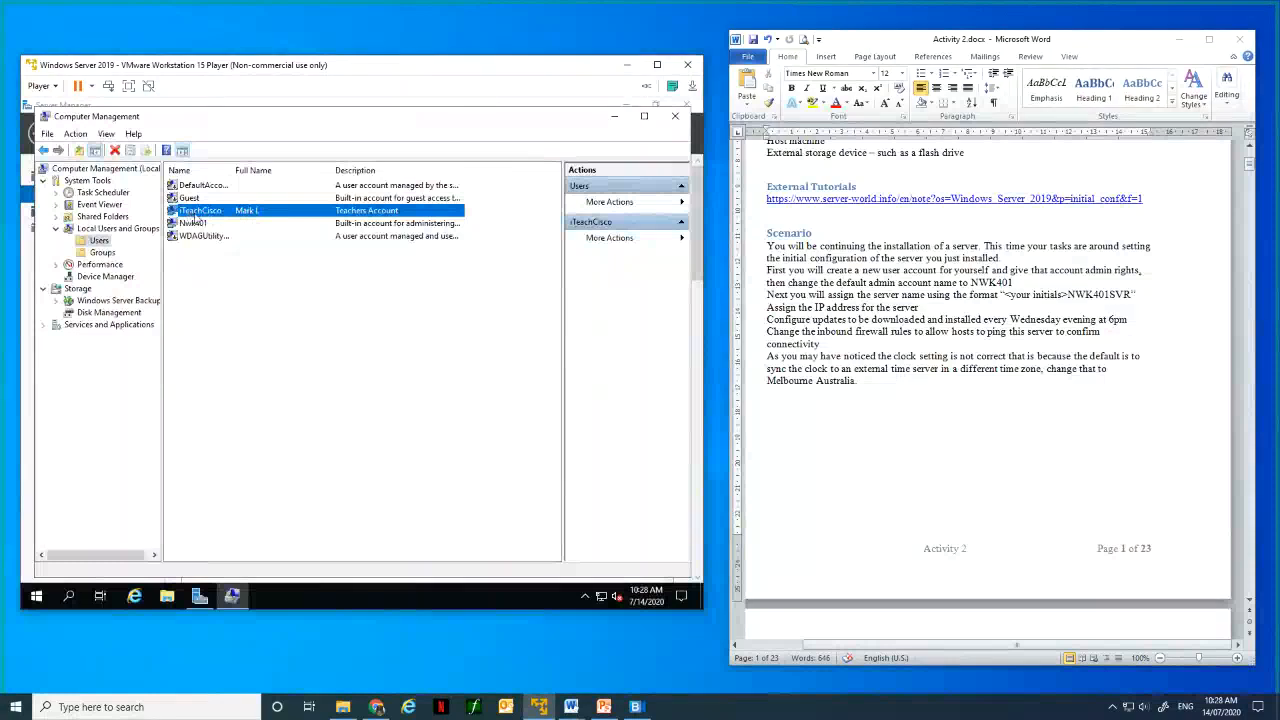
# - Close Computer Management and highlight the time zone, new user, server name and IP address tasks in Word
pyautogui.click(683, 121)
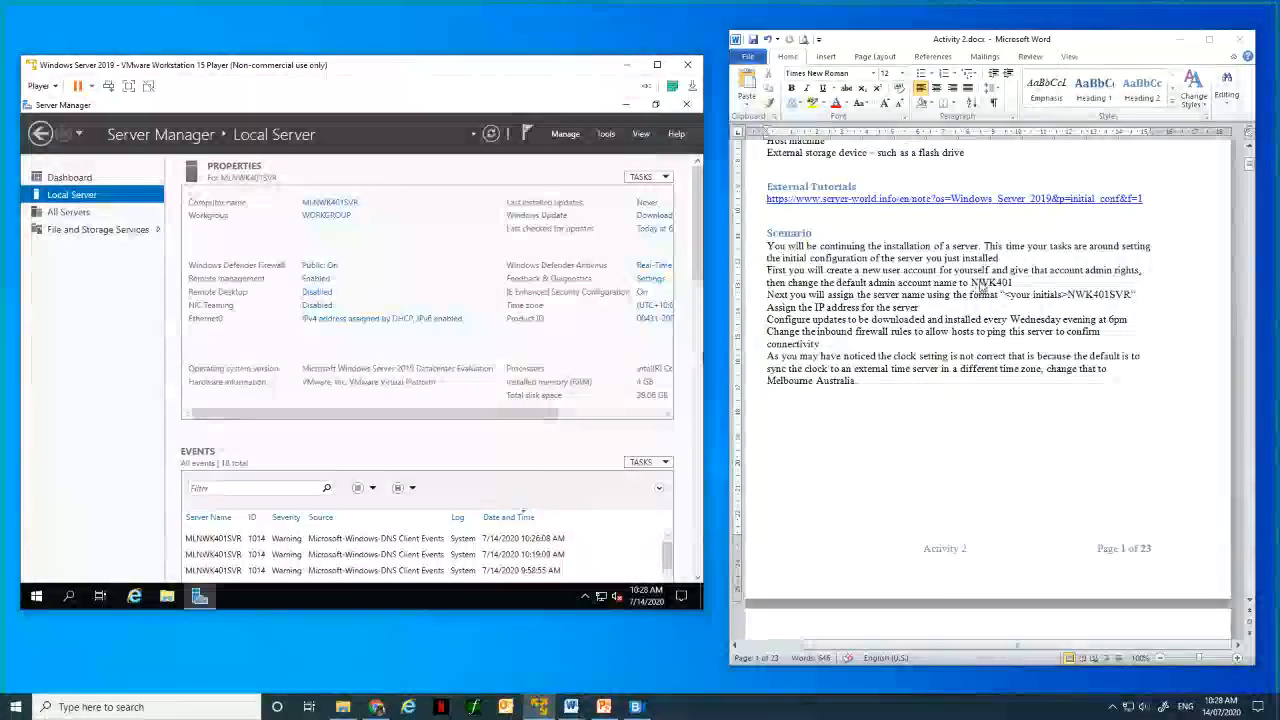
pyautogui.click(1000, 262)
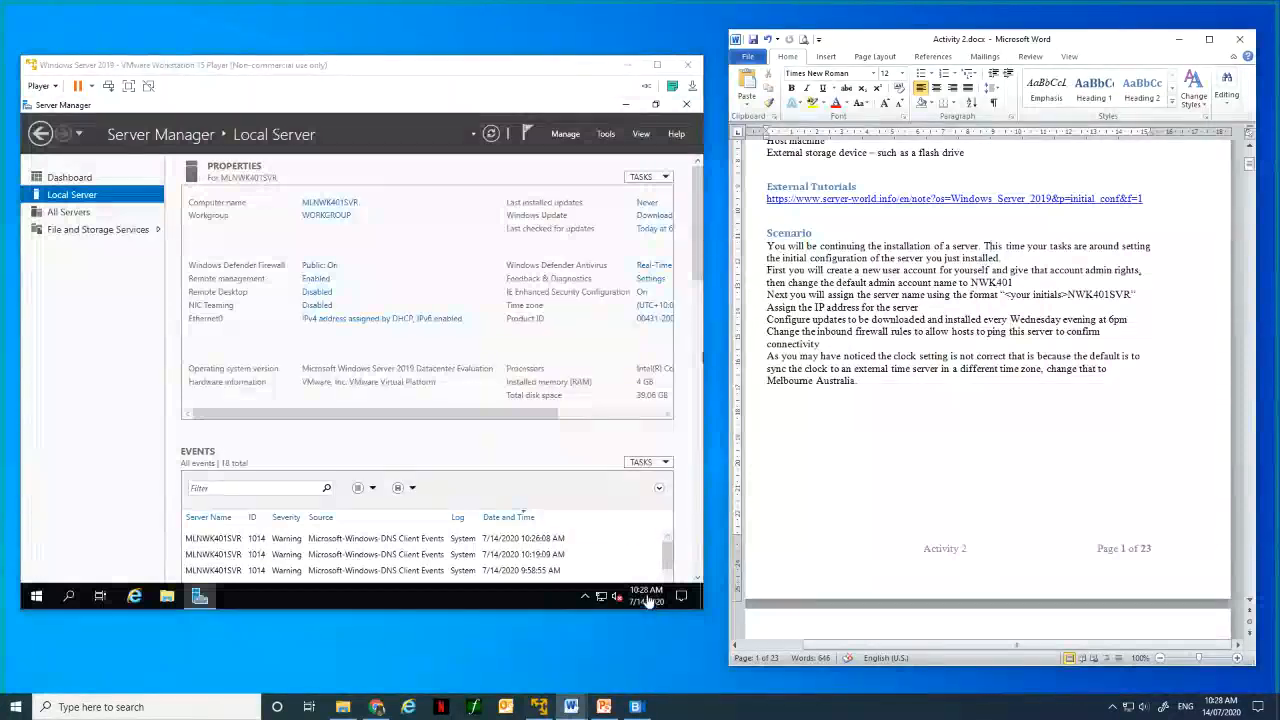
pyautogui.moveTo(776, 381); pyautogui.dragTo(851, 391)
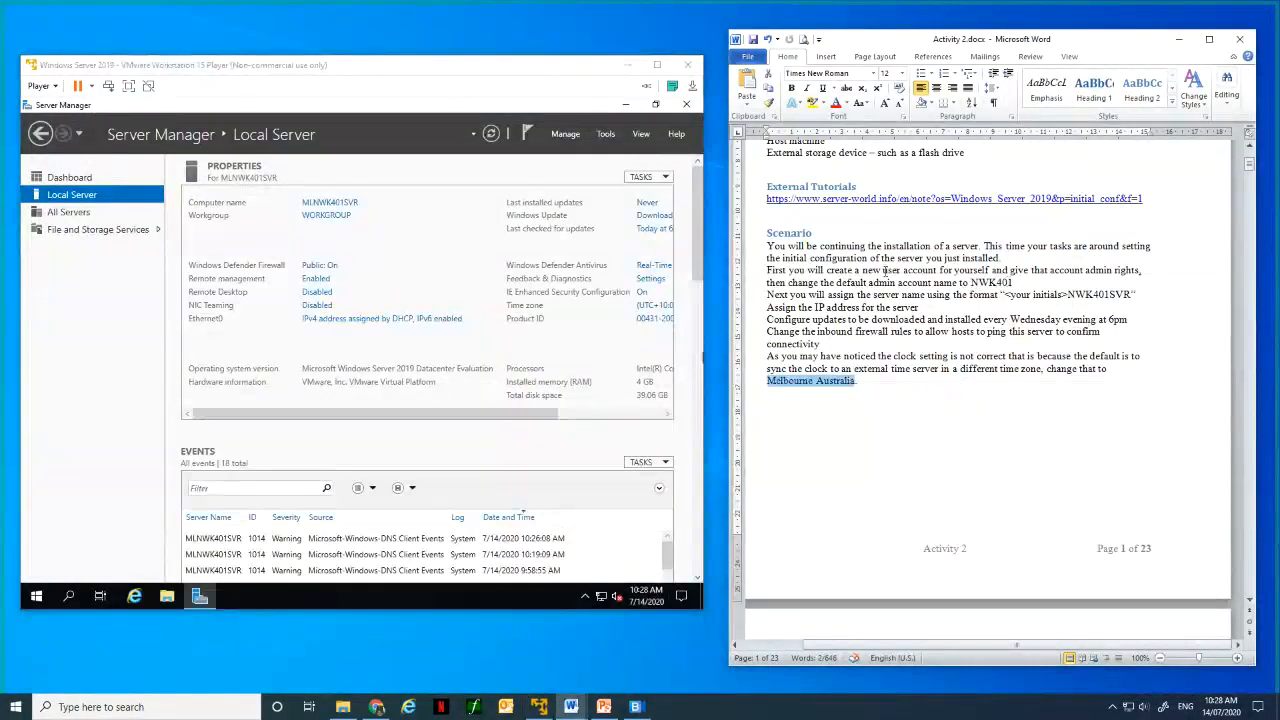
pyautogui.moveTo(862, 271); pyautogui.dragTo(938, 271)
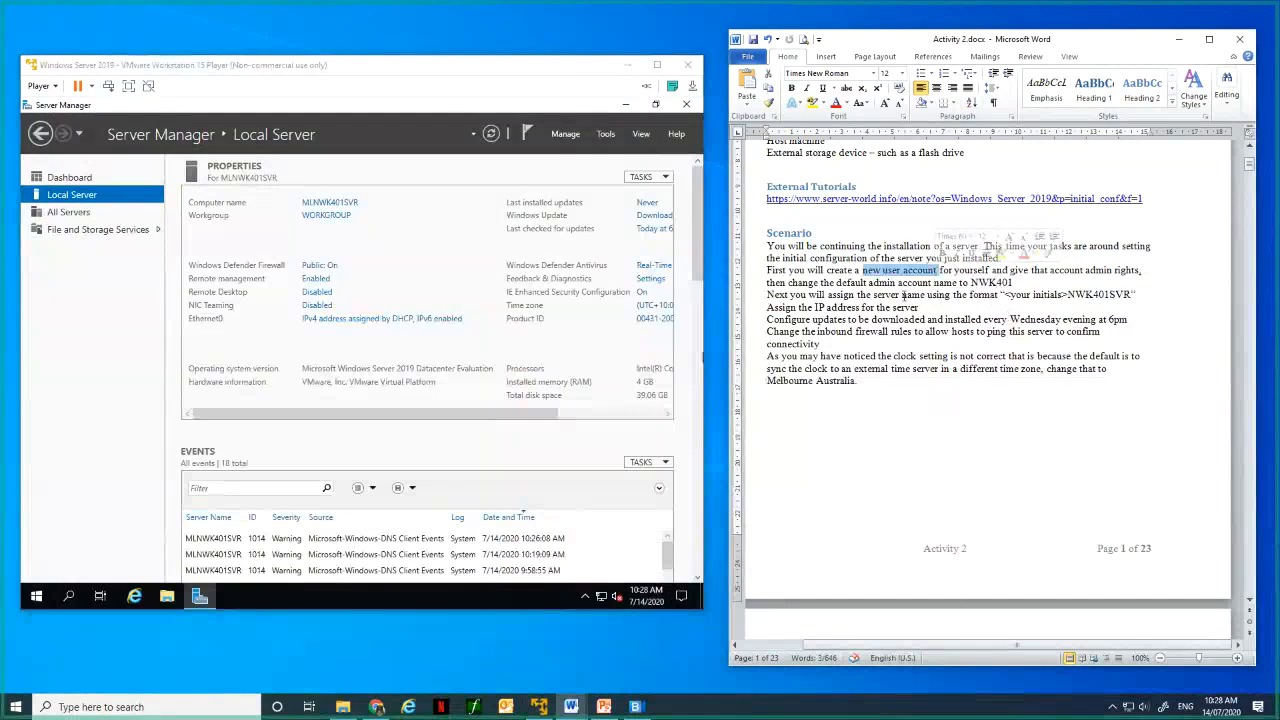
pyautogui.moveTo(873, 295); pyautogui.dragTo(976, 297)
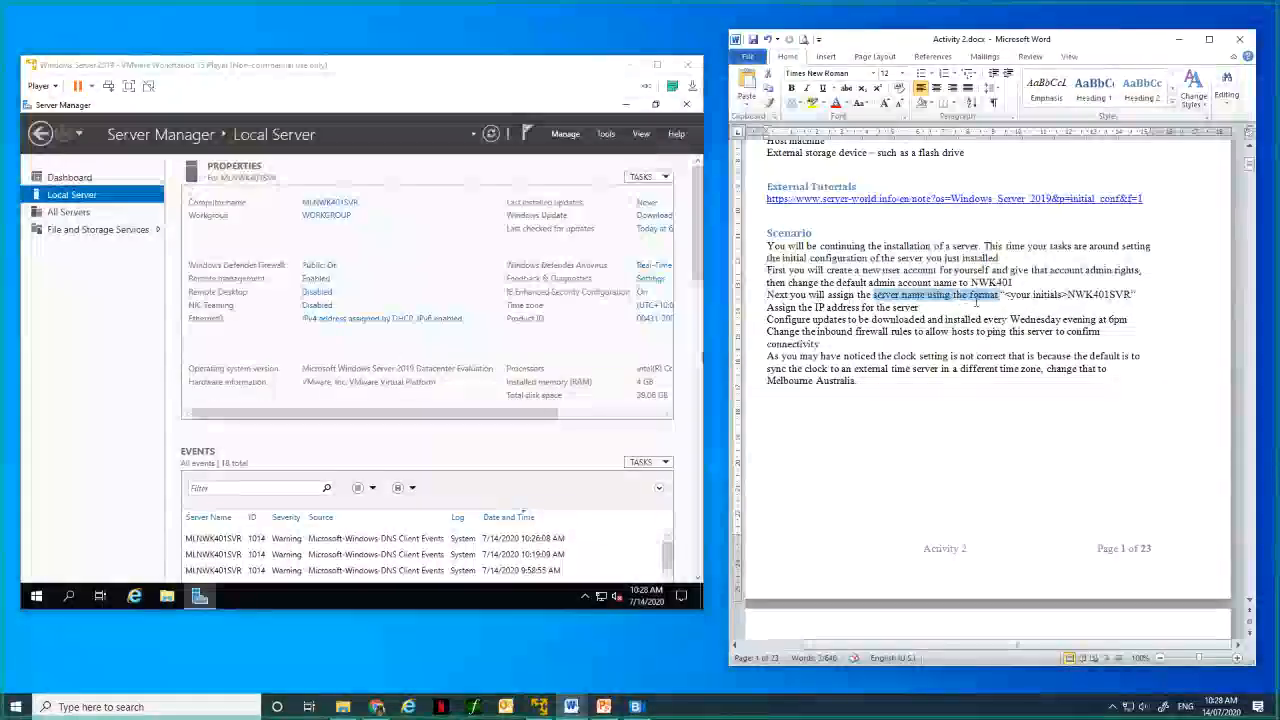
pyautogui.click(818, 307)
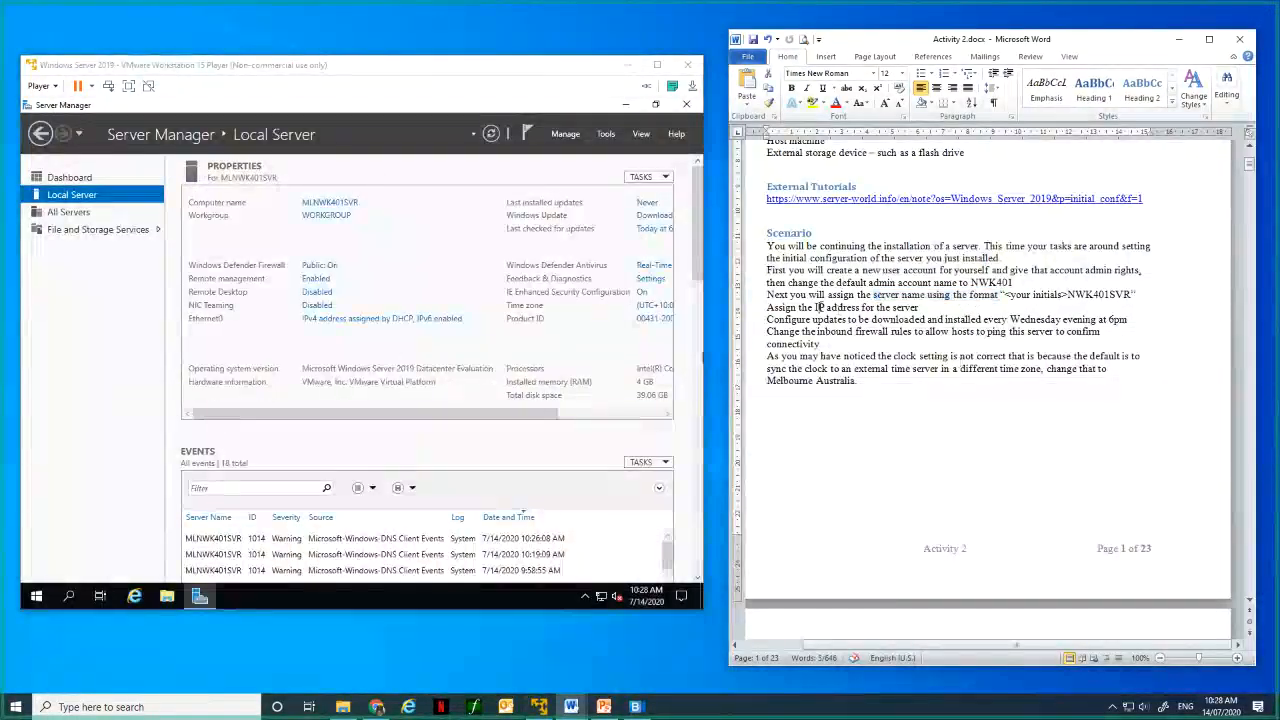
pyautogui.moveTo(818, 307); pyautogui.dragTo(921, 308)
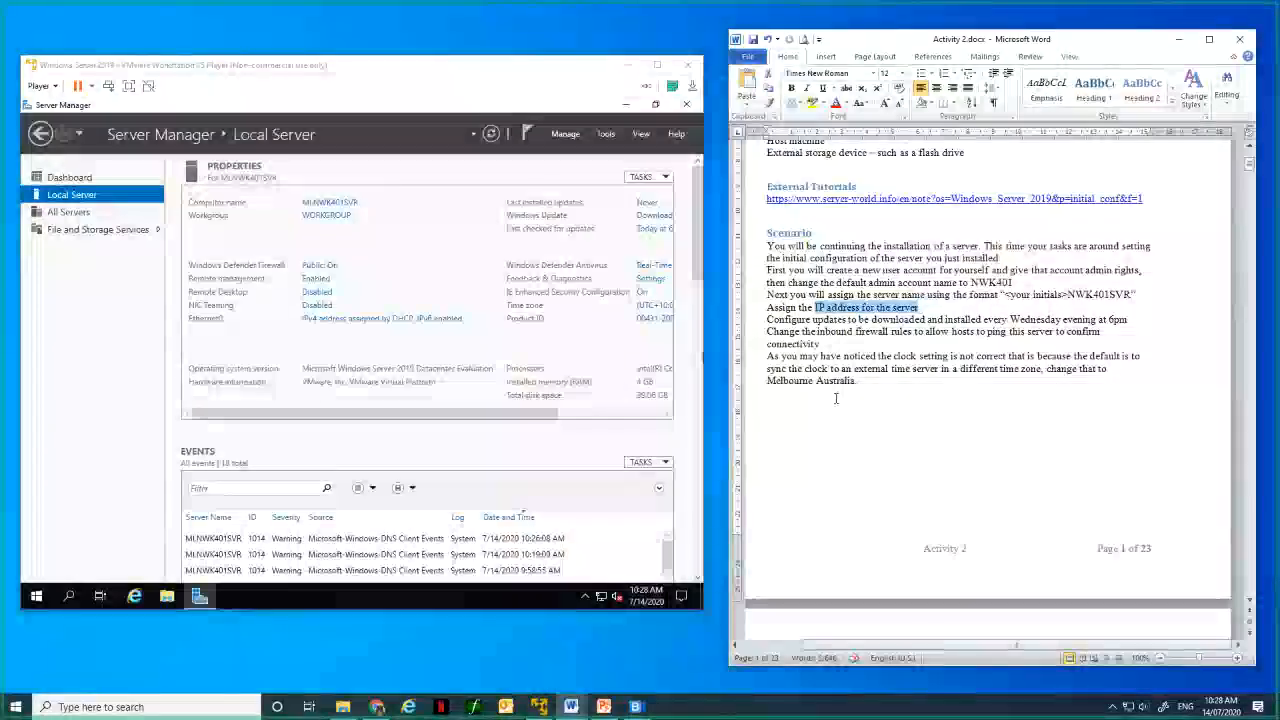
# - Open Ethernet0's adapter properties and bring up its Internet Protocol Version 4 (TCP/IPv4) settings
pyautogui.click(318, 327)
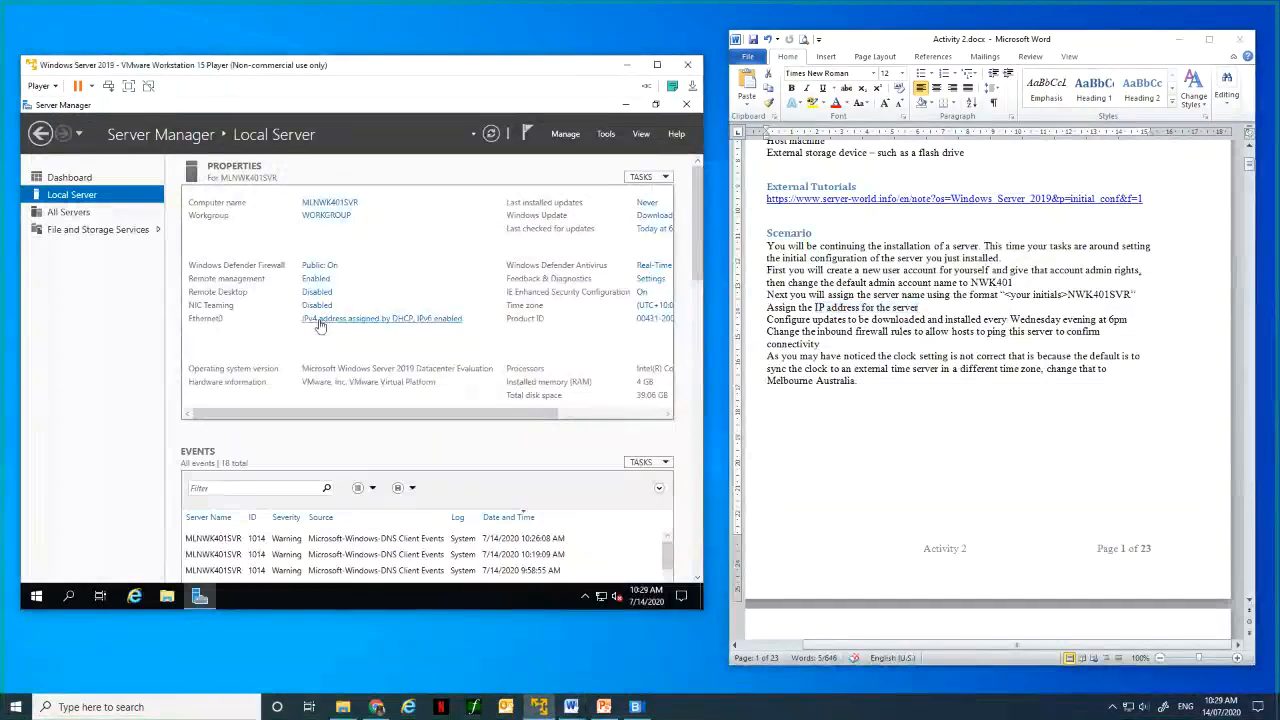
pyautogui.click(320, 321)
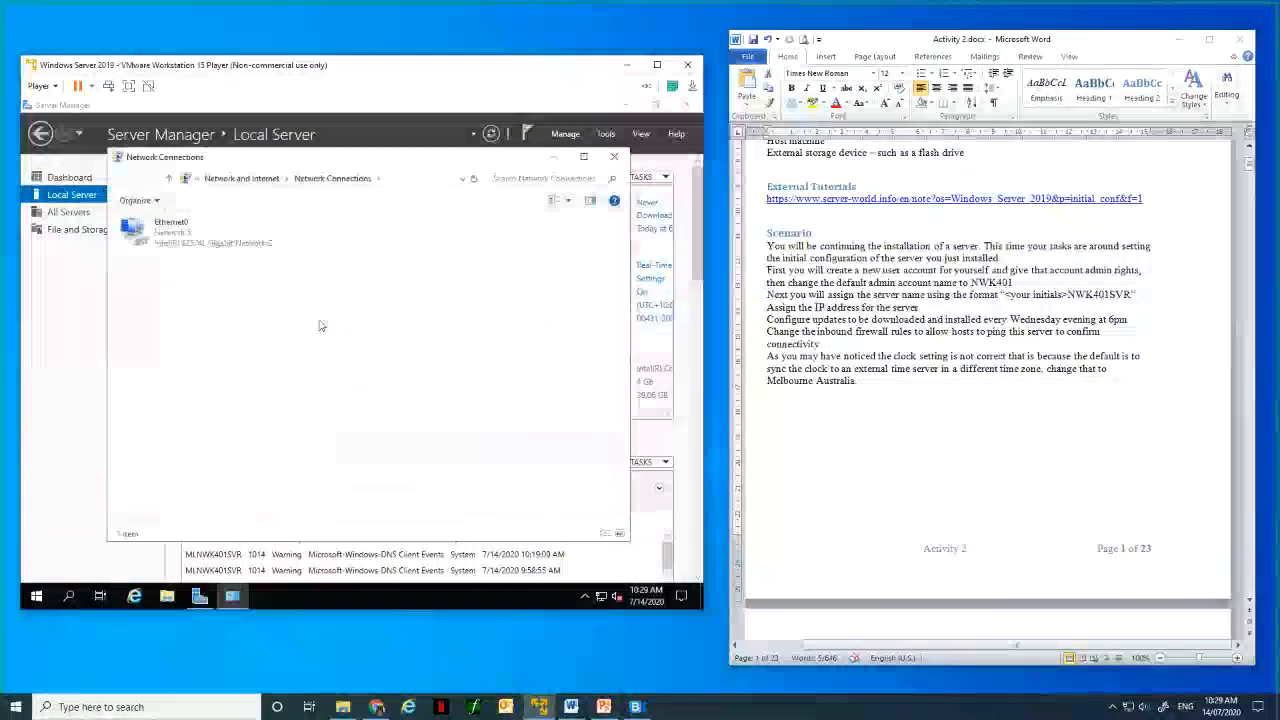
pyautogui.click(175, 242)
pyautogui.rightClick(175, 242)
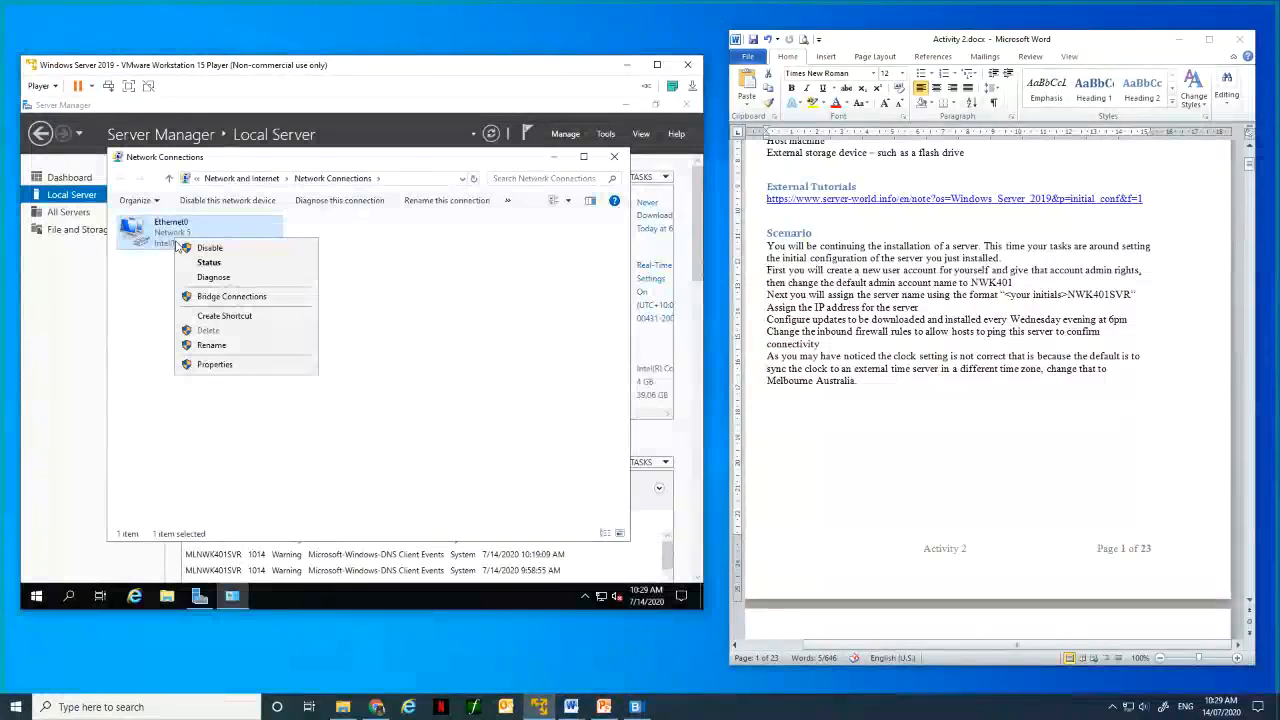
pyautogui.click(263, 372)
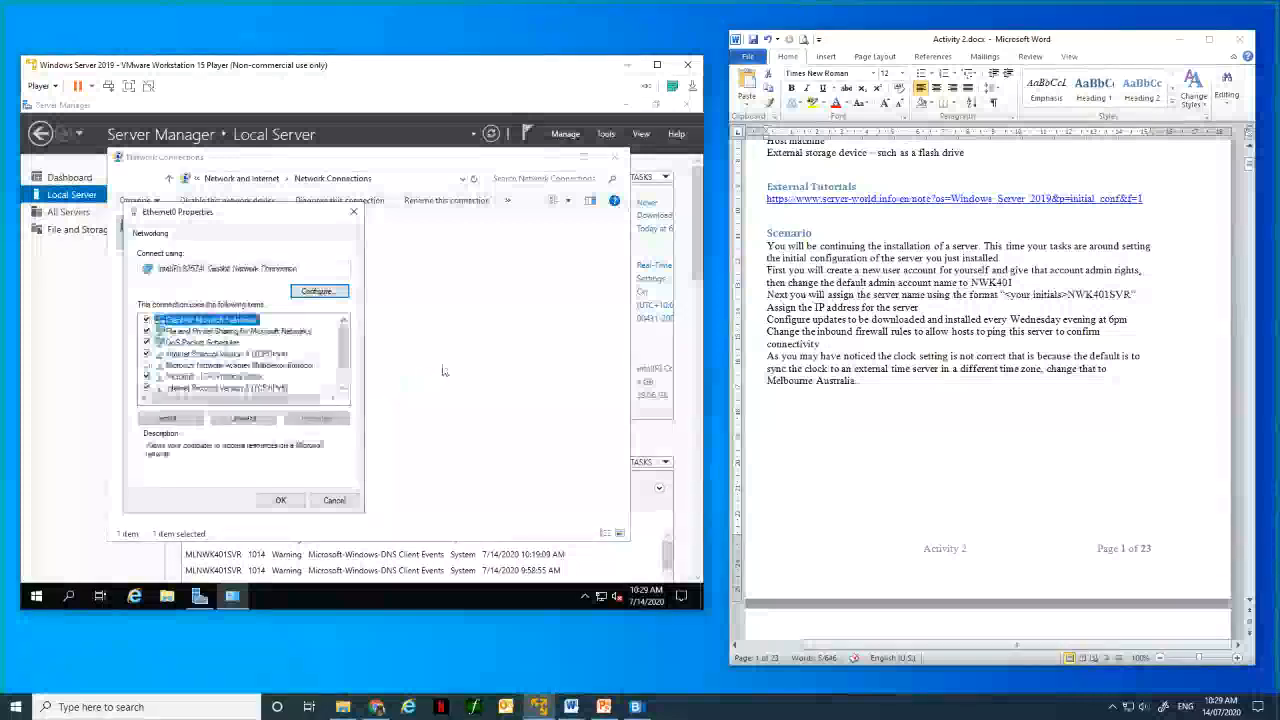
pyautogui.click(226, 355)
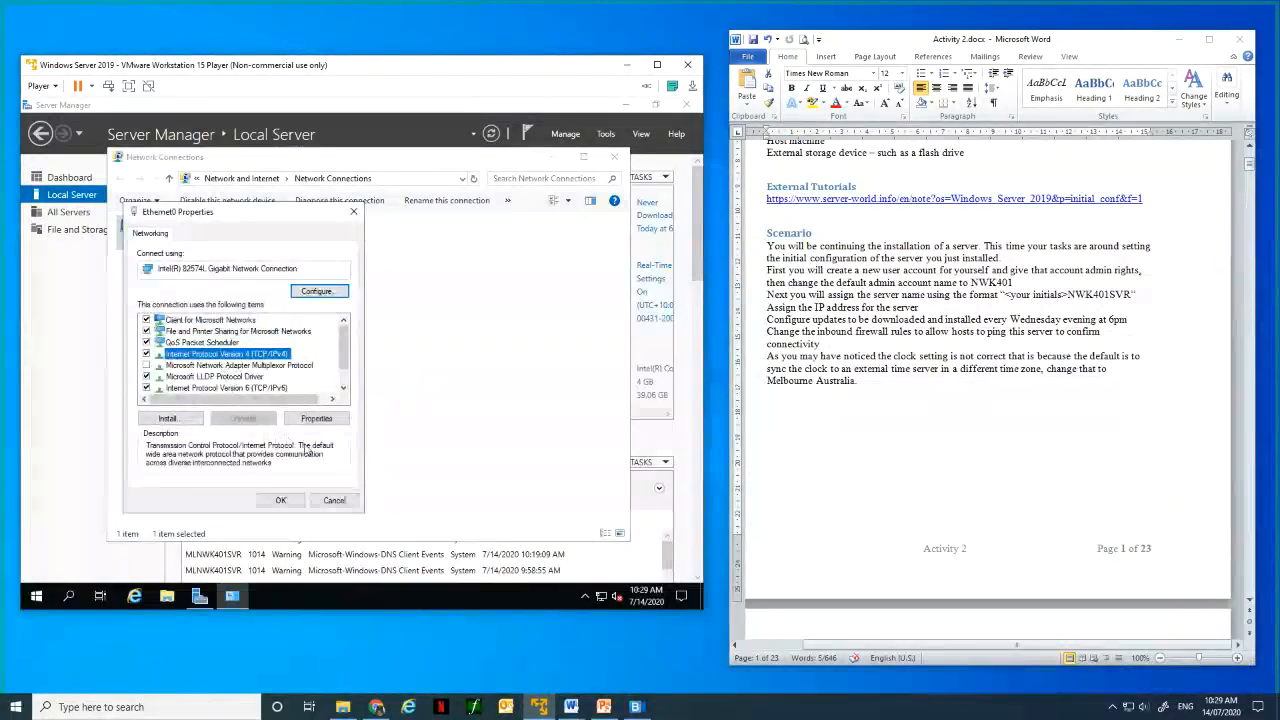
pyautogui.click(316, 418)
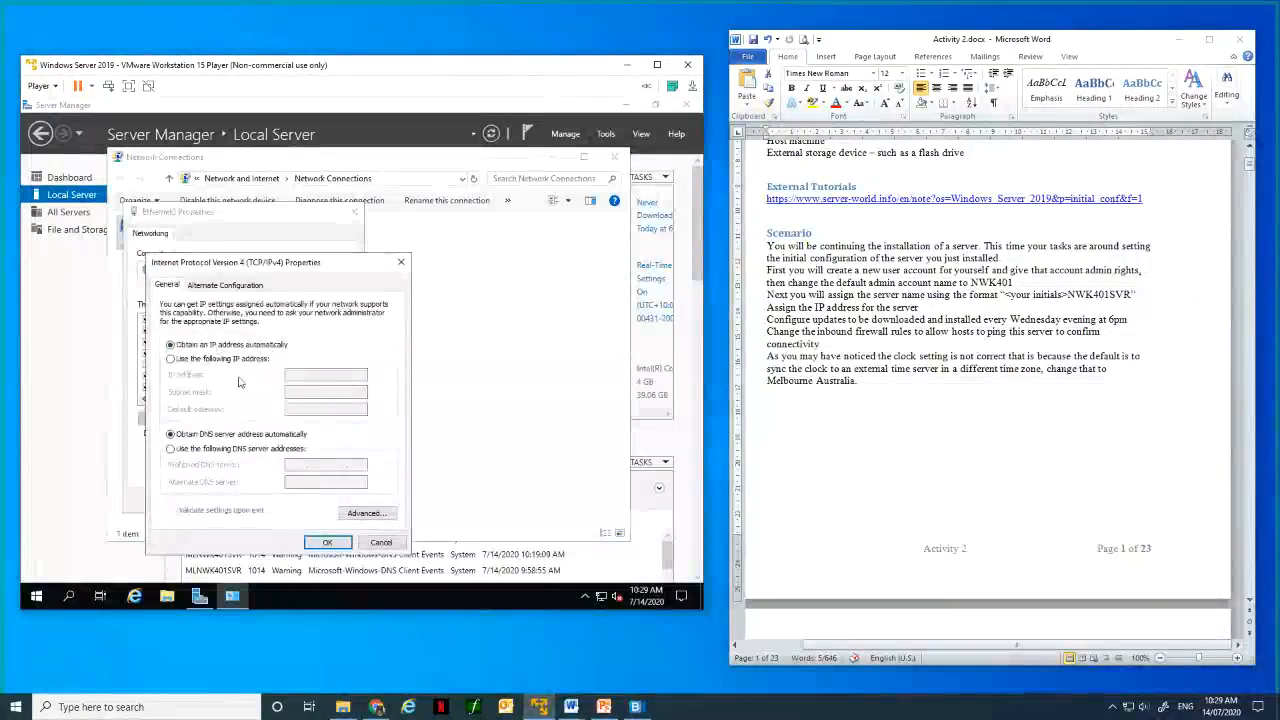
# - Switch Ethernet0's IPv4 to 'Use the following IP address' and place the cursor in the IP box
pyautogui.click(171, 358)
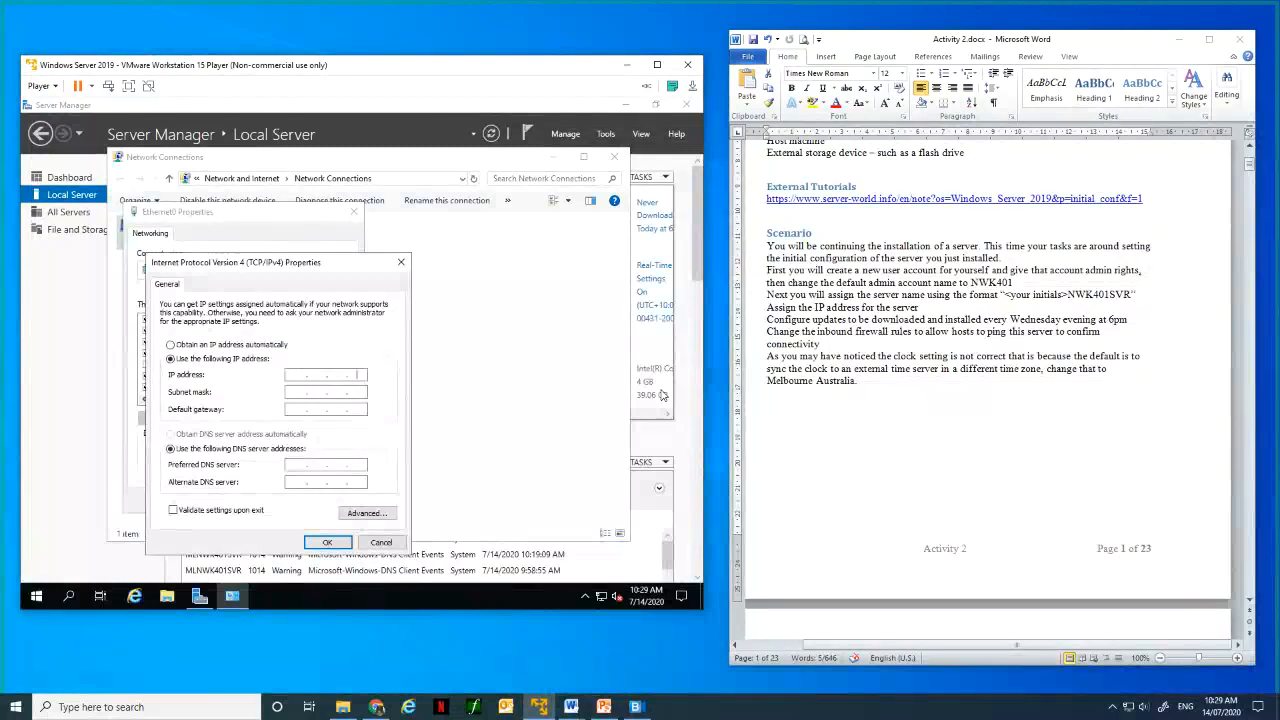
pyautogui.click(345, 381)
# - Enter IP address 192.168.1.100, subnet mask 255.255.255.0 and default gateway 192.168.1.1
pyautogui.click(304, 376)
pyautogui.write('192 . 168')
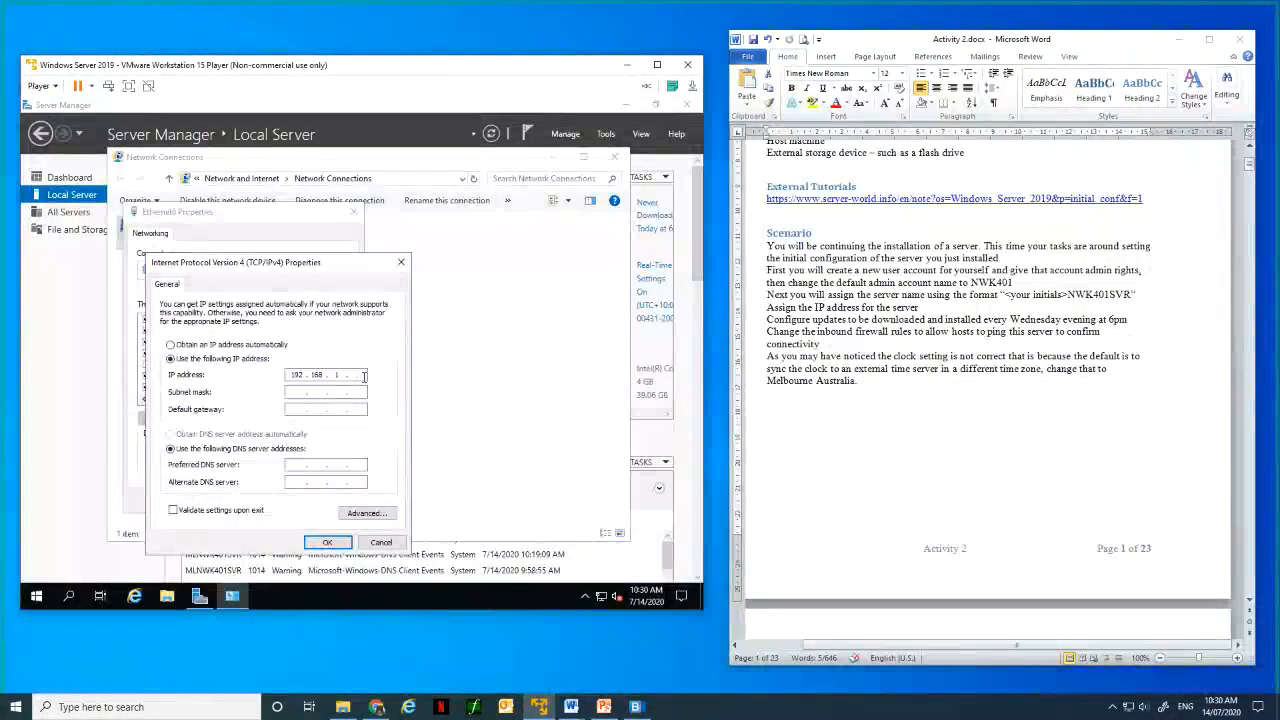
pyautogui.write('5')
pyautogui.press('BackSpace')
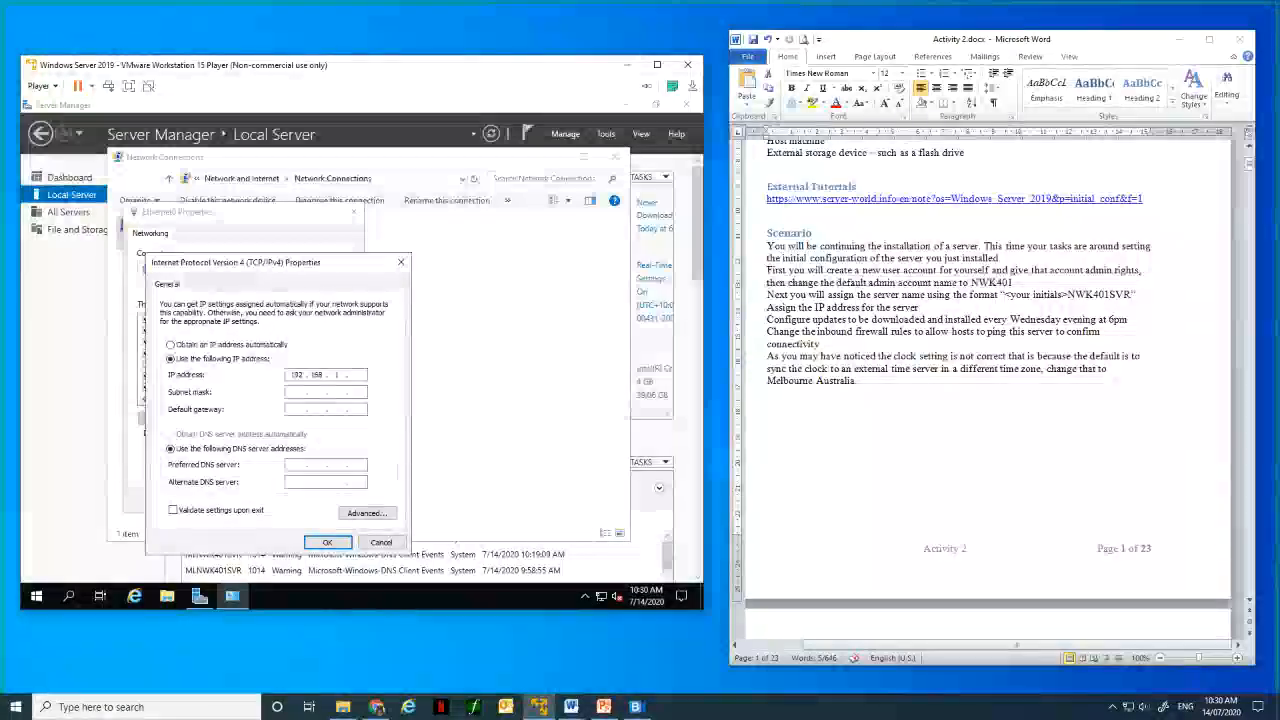
pyautogui.write('100')
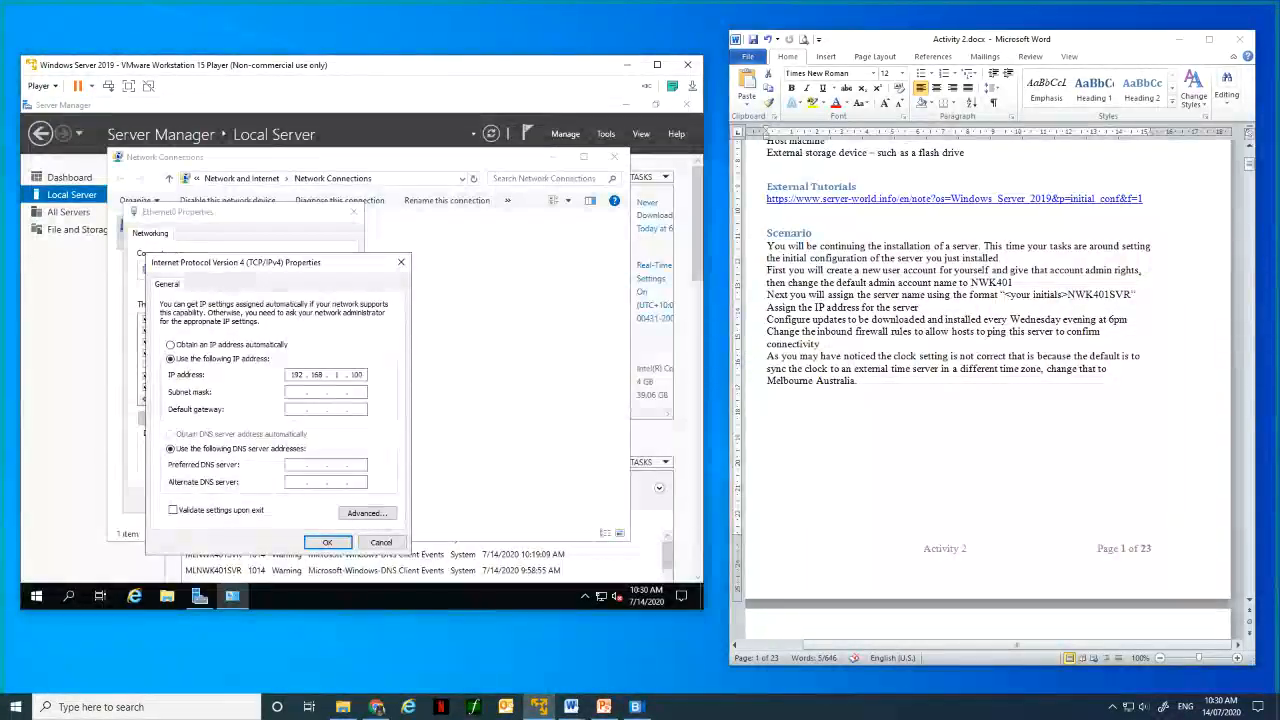
pyautogui.click(308, 392)
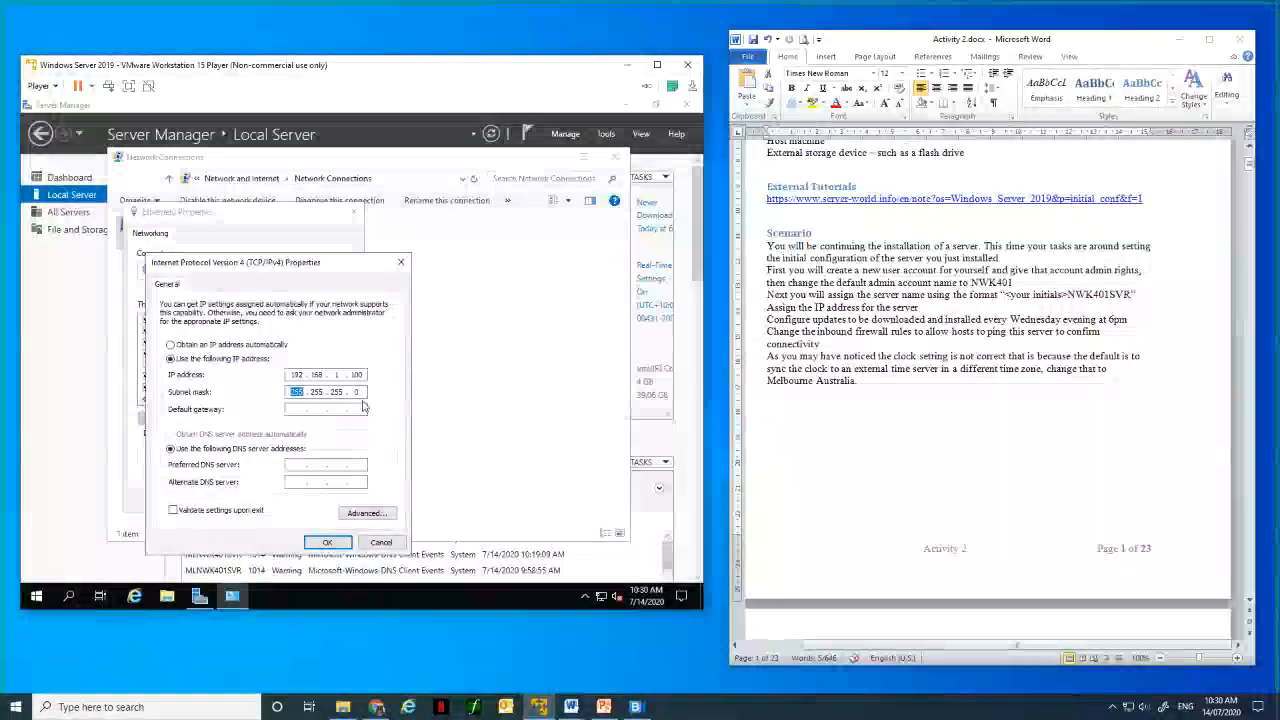
pyautogui.click(299, 409)
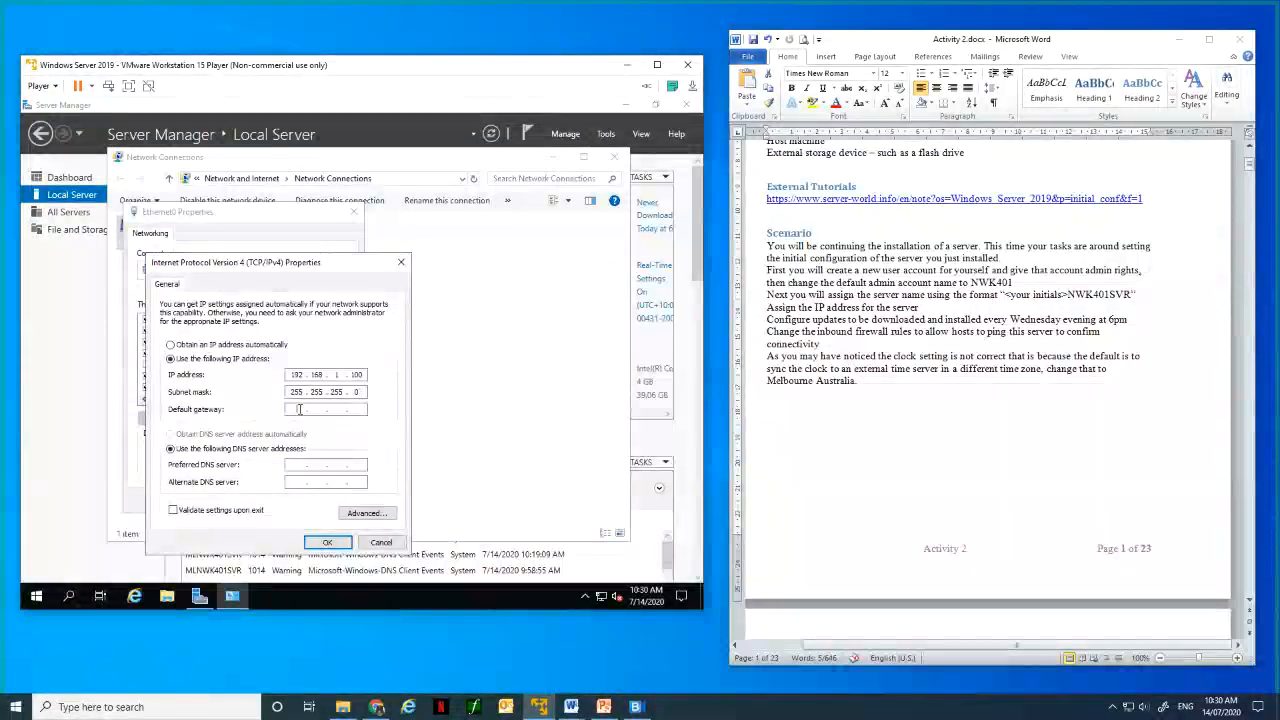
pyautogui.write('192 . 16')
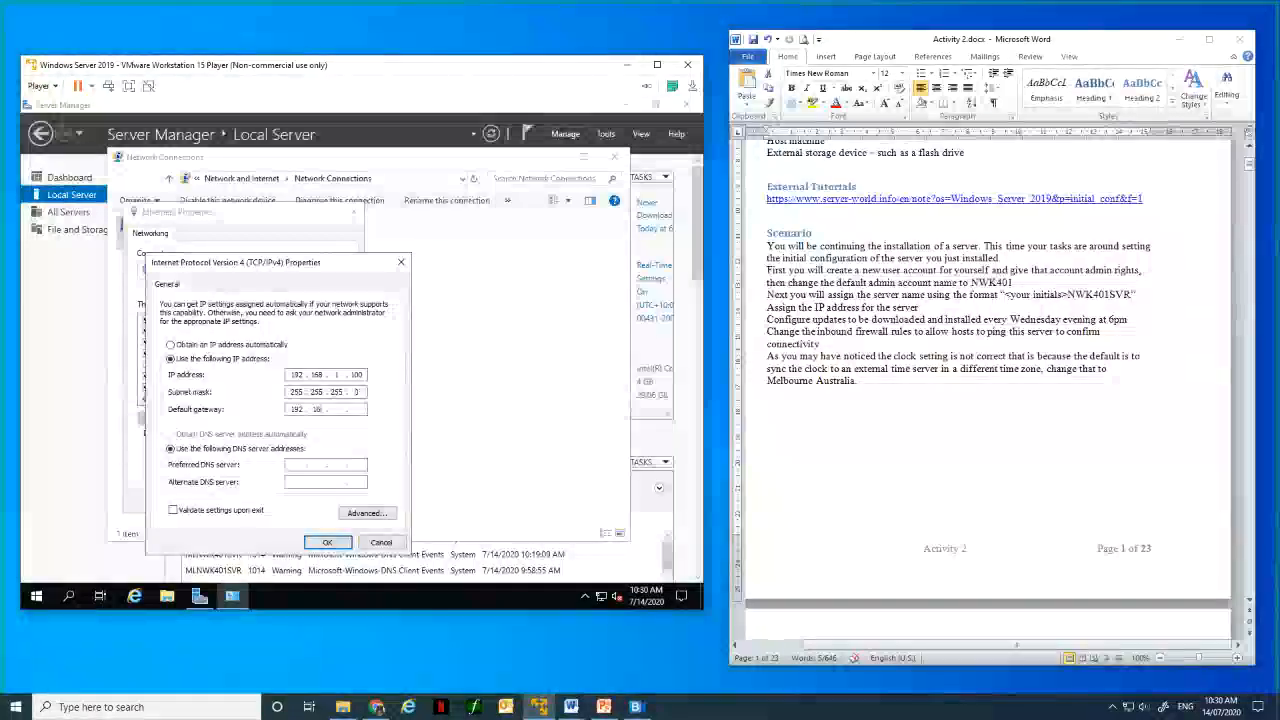
pyautogui.write('8 . 1 . 1')
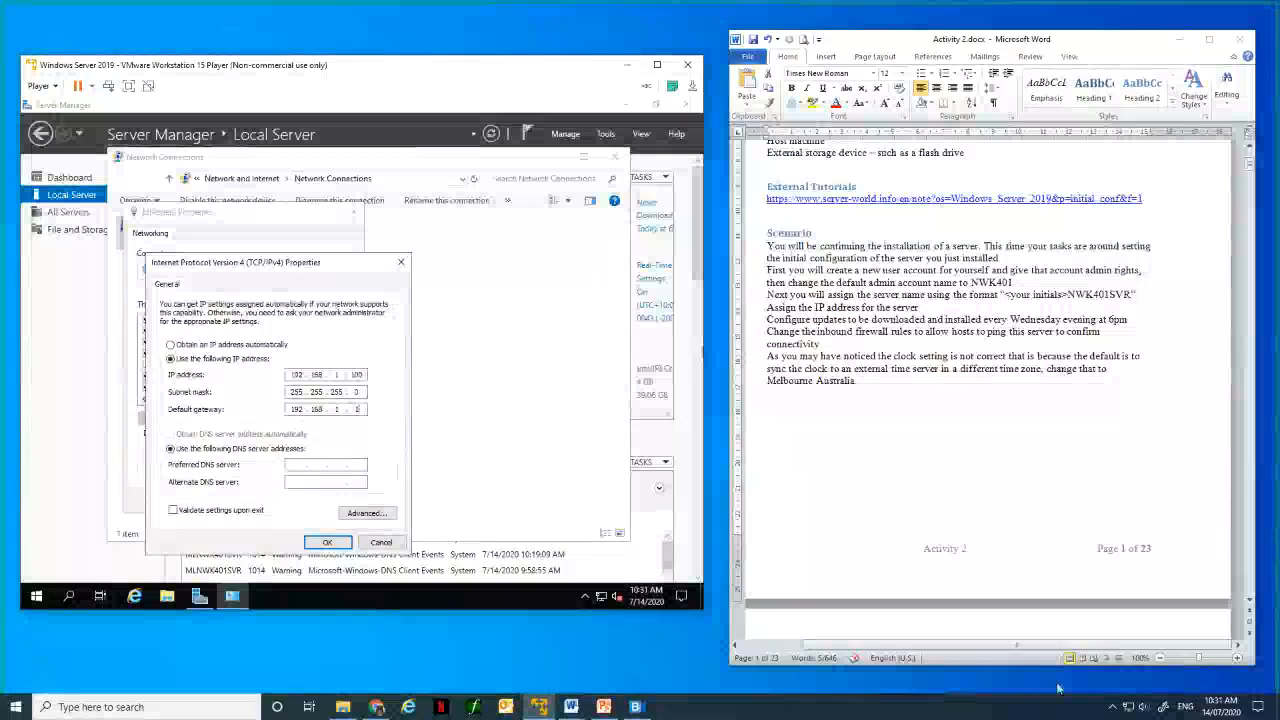
# - Open the host's network adapter list from Network & Internet Ethernet settings
pyautogui.rightClick(1129, 707)
pyautogui.click(1150, 688)
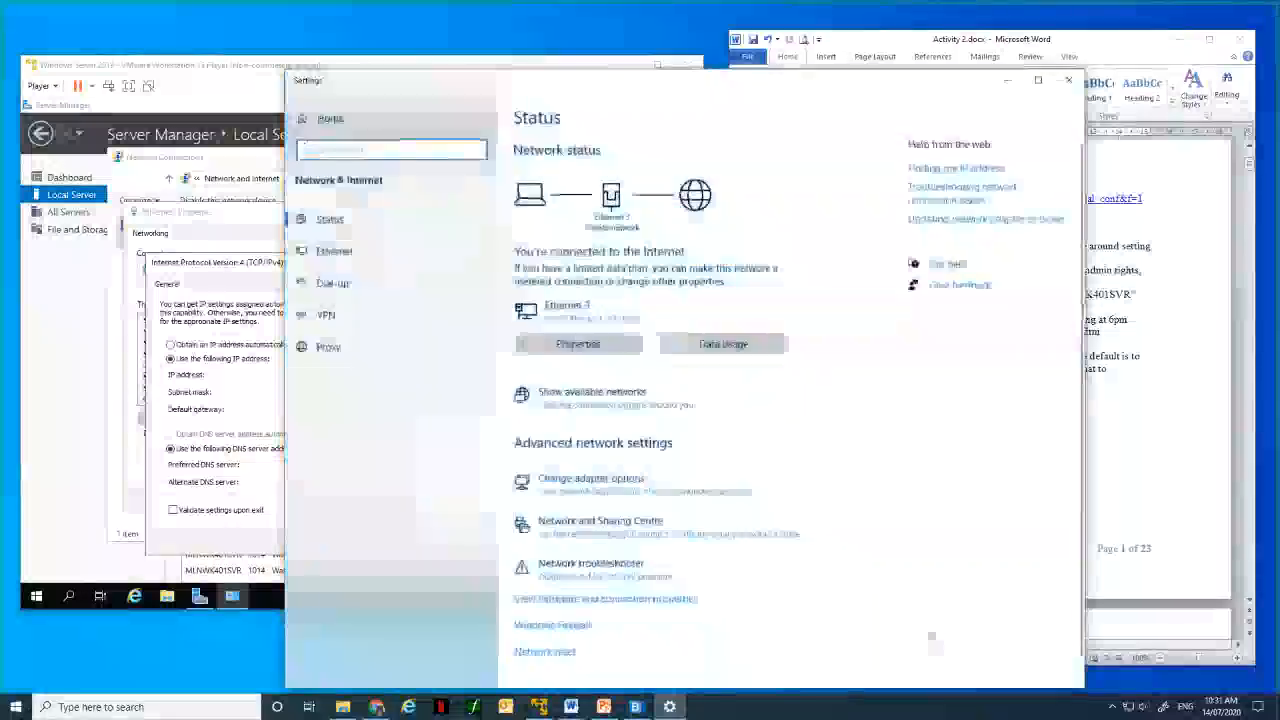
pyautogui.click(334, 256)
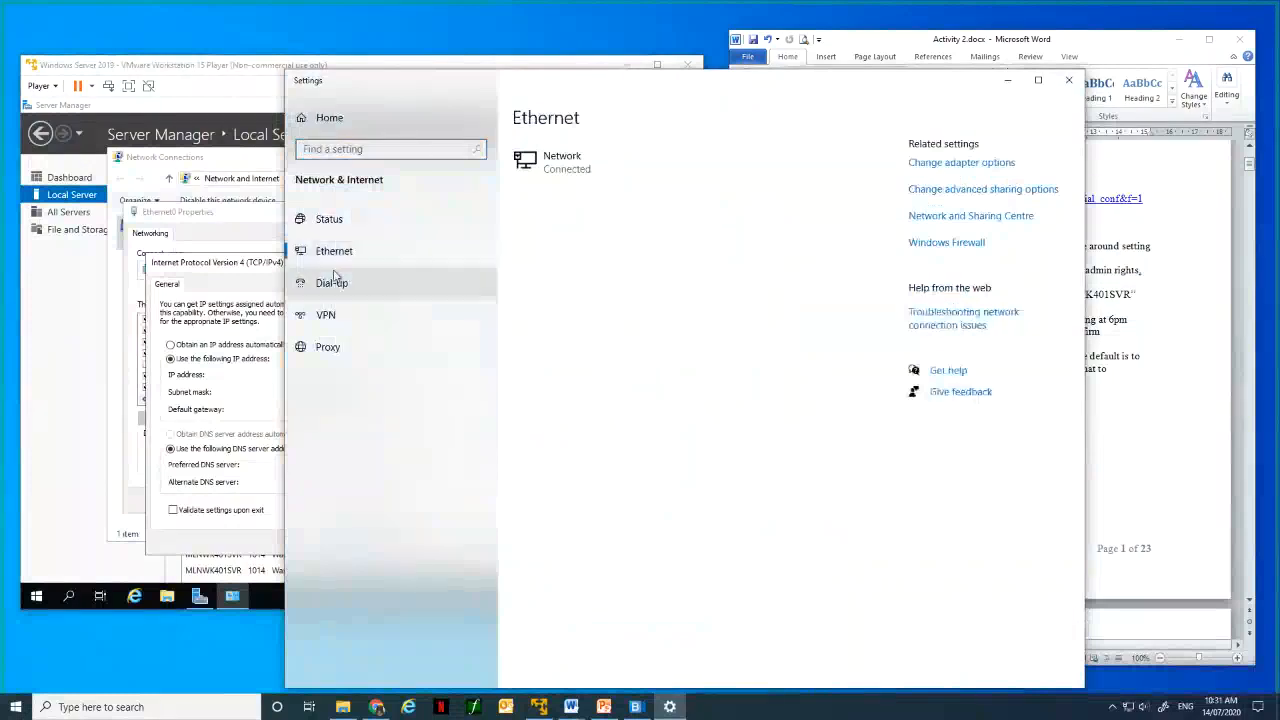
pyautogui.click(931, 164)
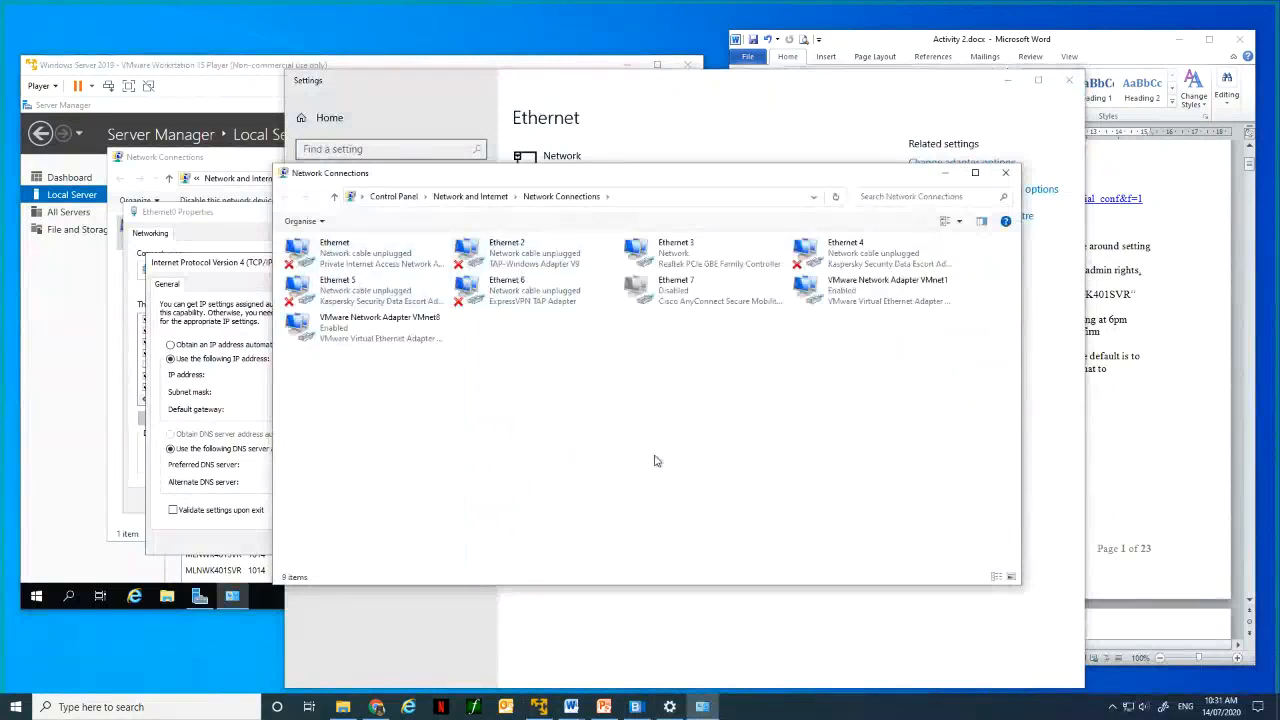
# - Open the Properties dialog of the VMware Network Adapter VMnet1
pyautogui.click(896, 303)
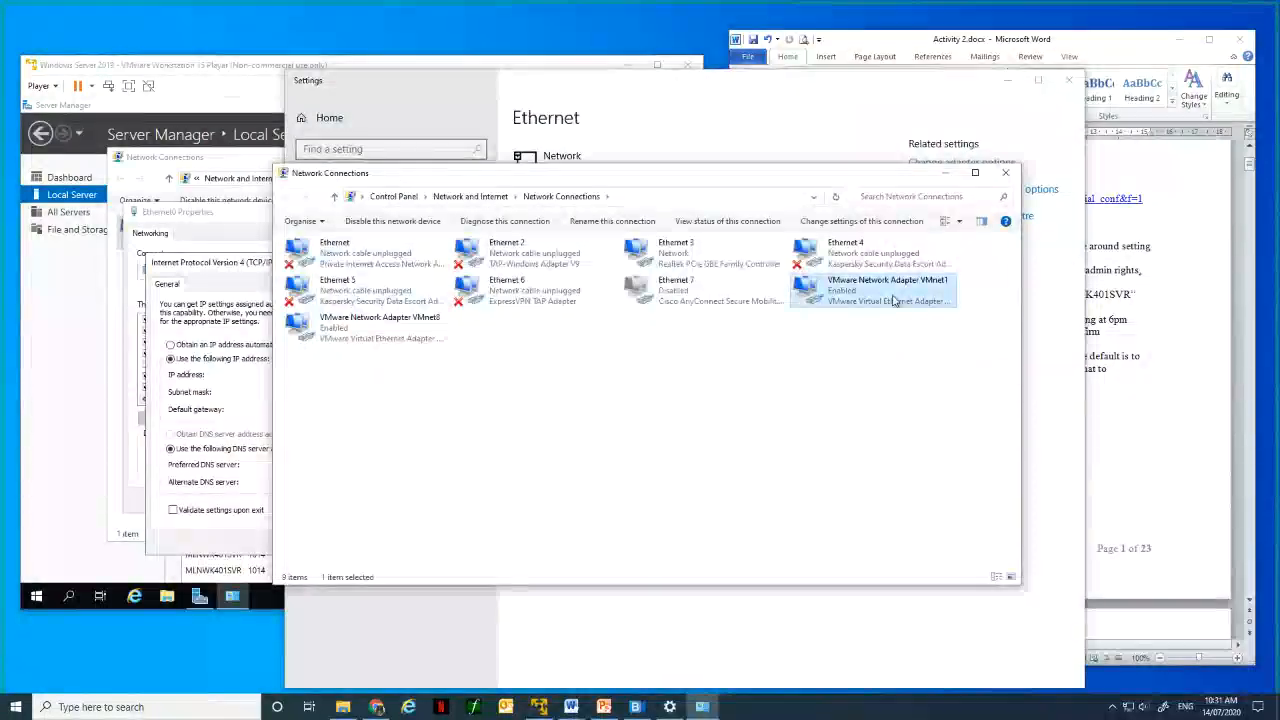
pyautogui.click(405, 328)
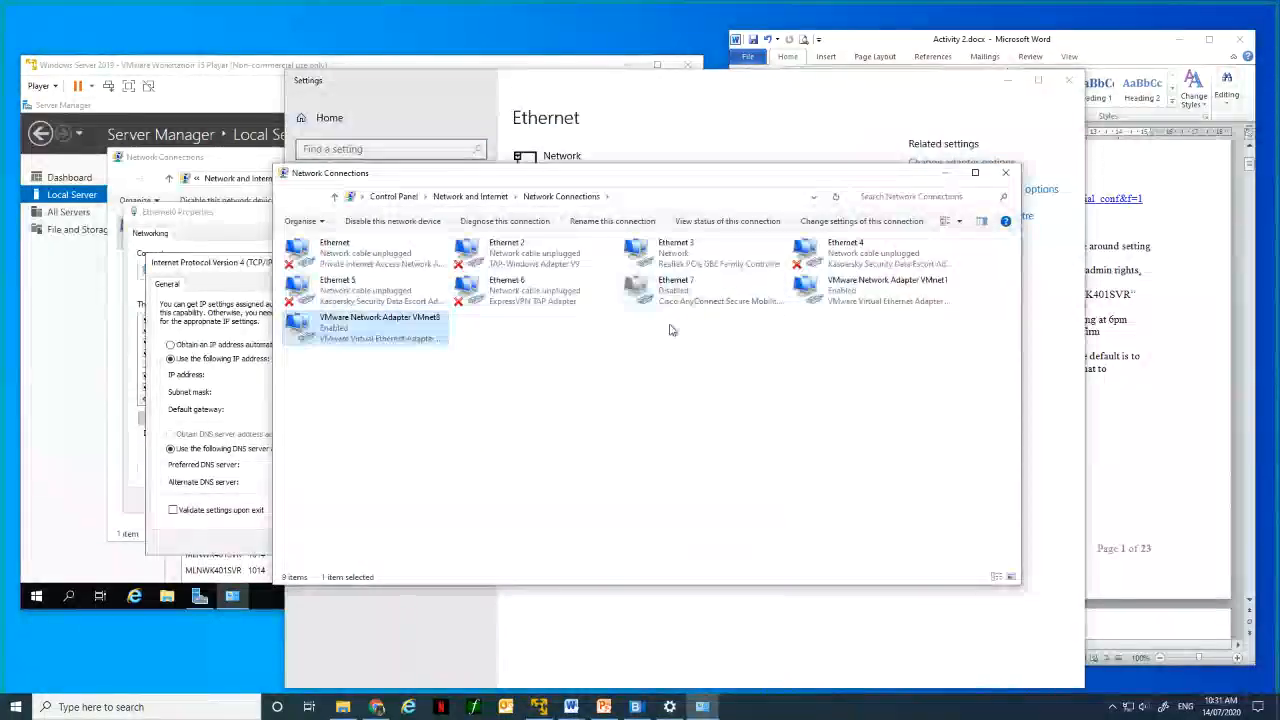
pyautogui.click(846, 304)
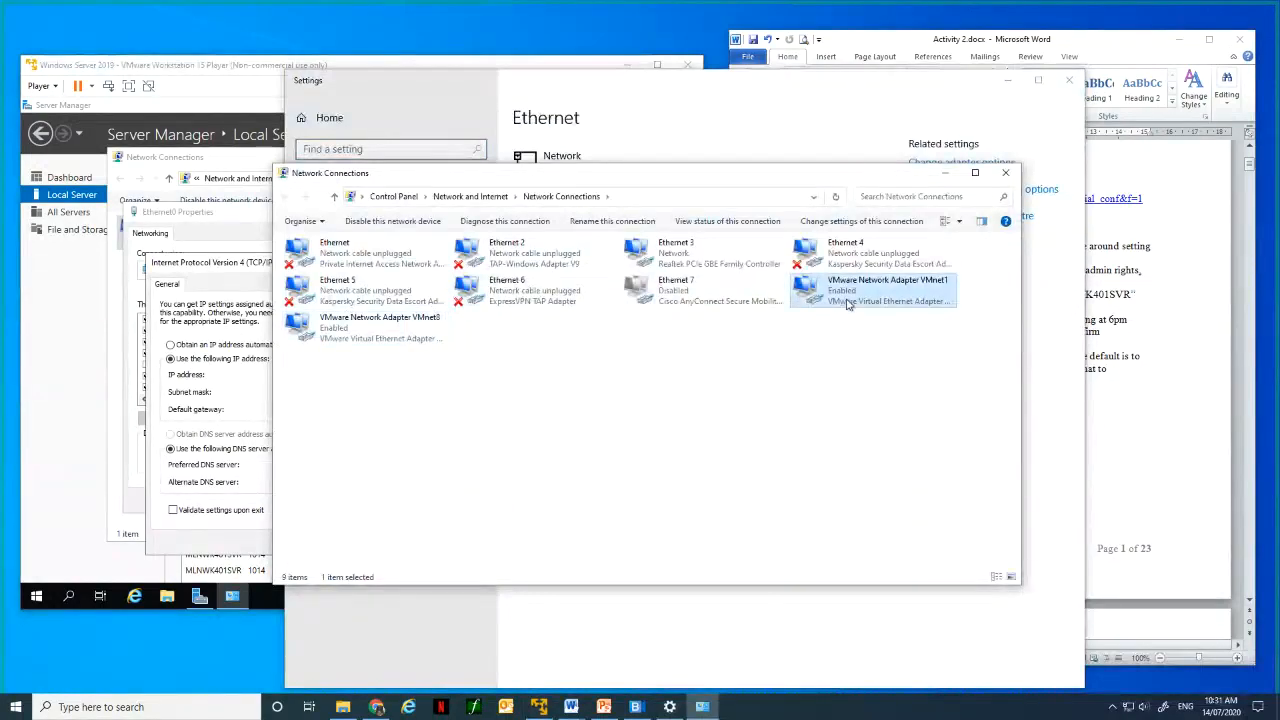
pyautogui.rightClick(846, 302)
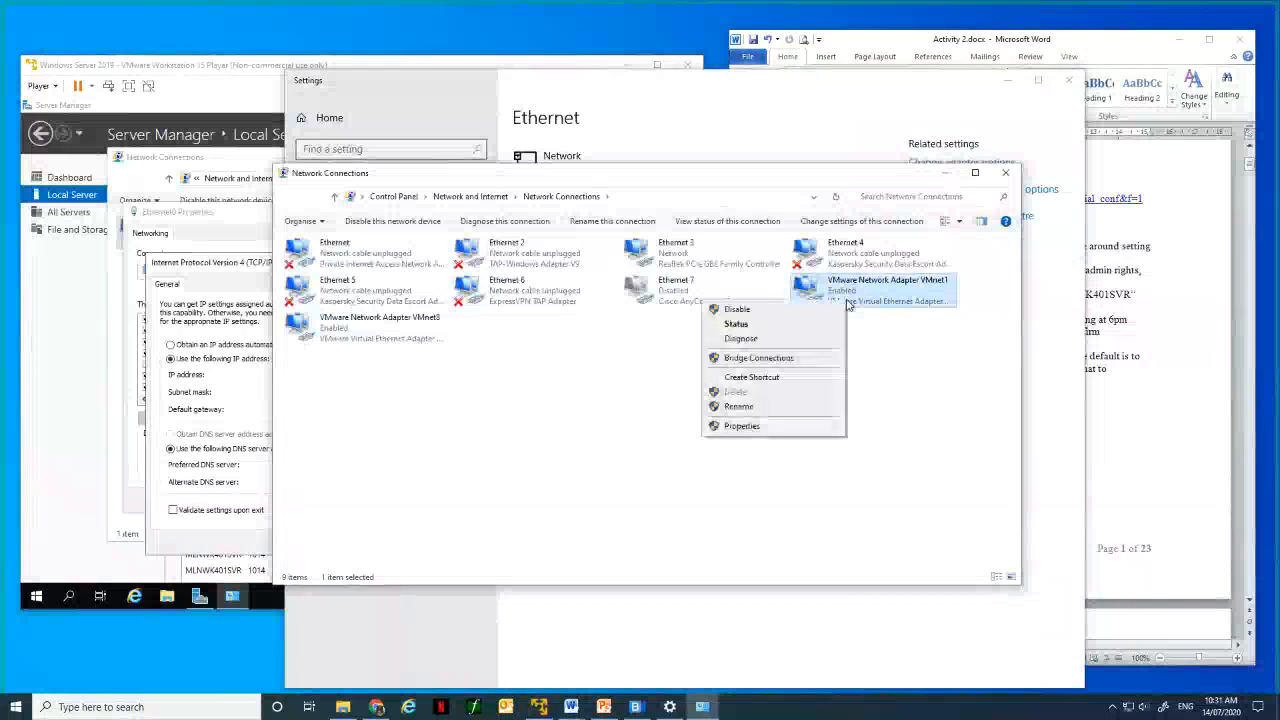
pyautogui.click(772, 426)
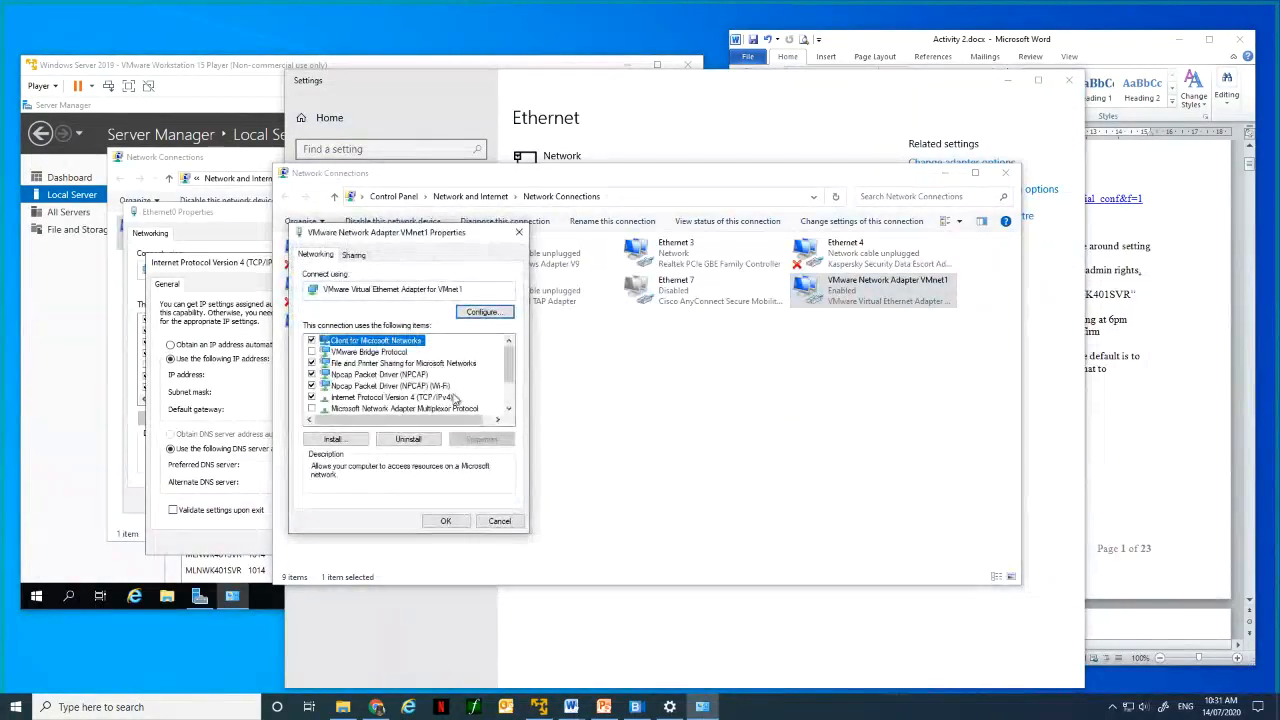
# - Read VMnet1's TCP/IPv4 address 192.168.67.1, then return to the server's IPv4 settings
pyautogui.click(395, 397)
pyautogui.click(482, 440)
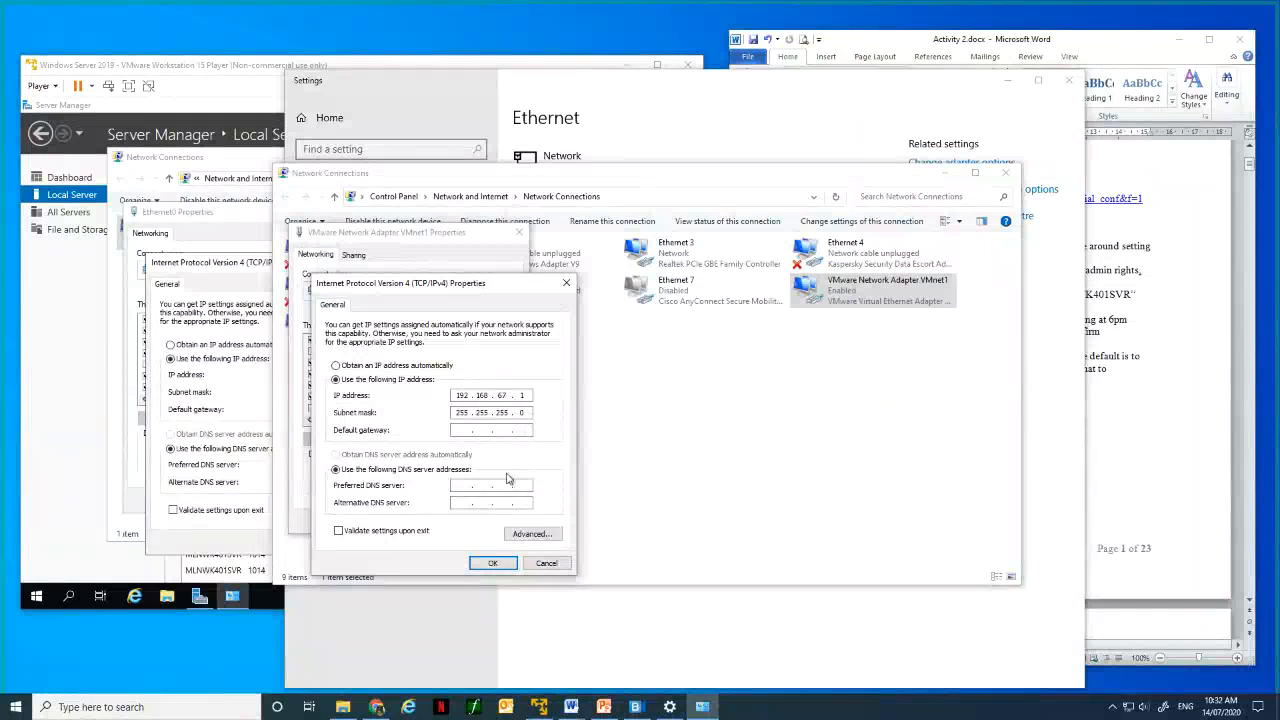
pyautogui.click(212, 265)
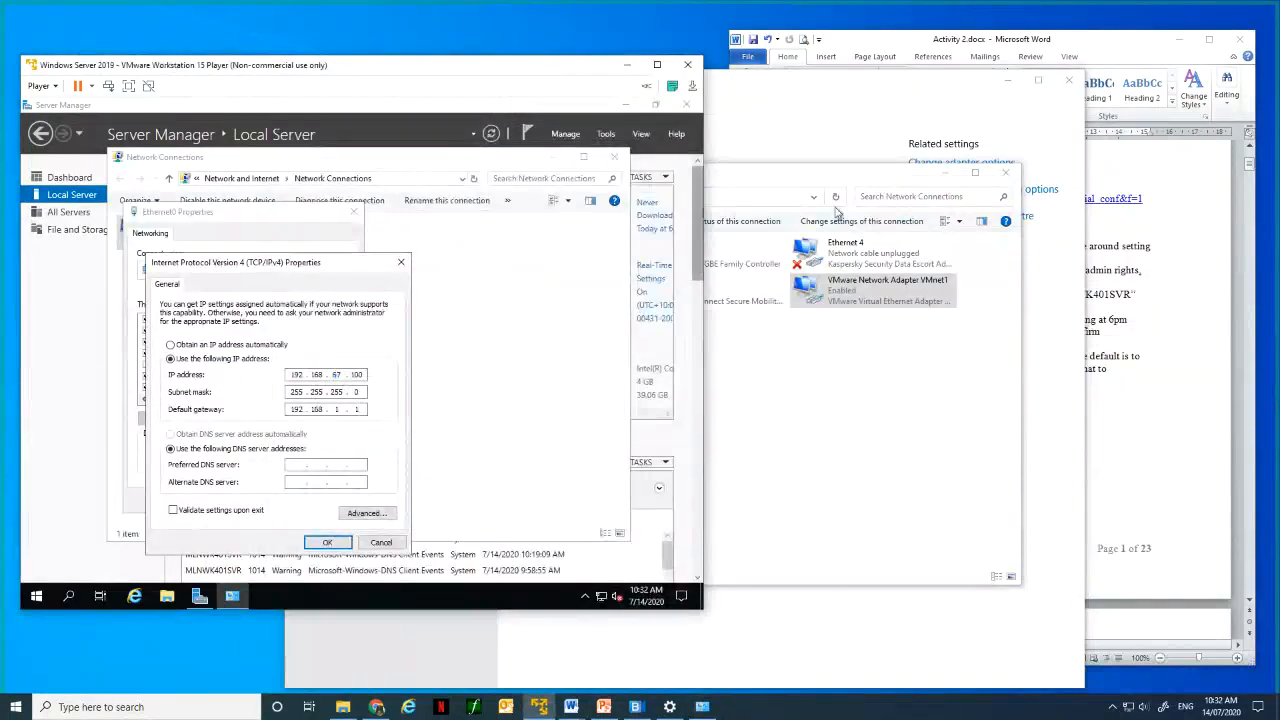
# - Replace the gateway's third octet with 67, making it 192.168.67.1
pyautogui.click(882, 292)
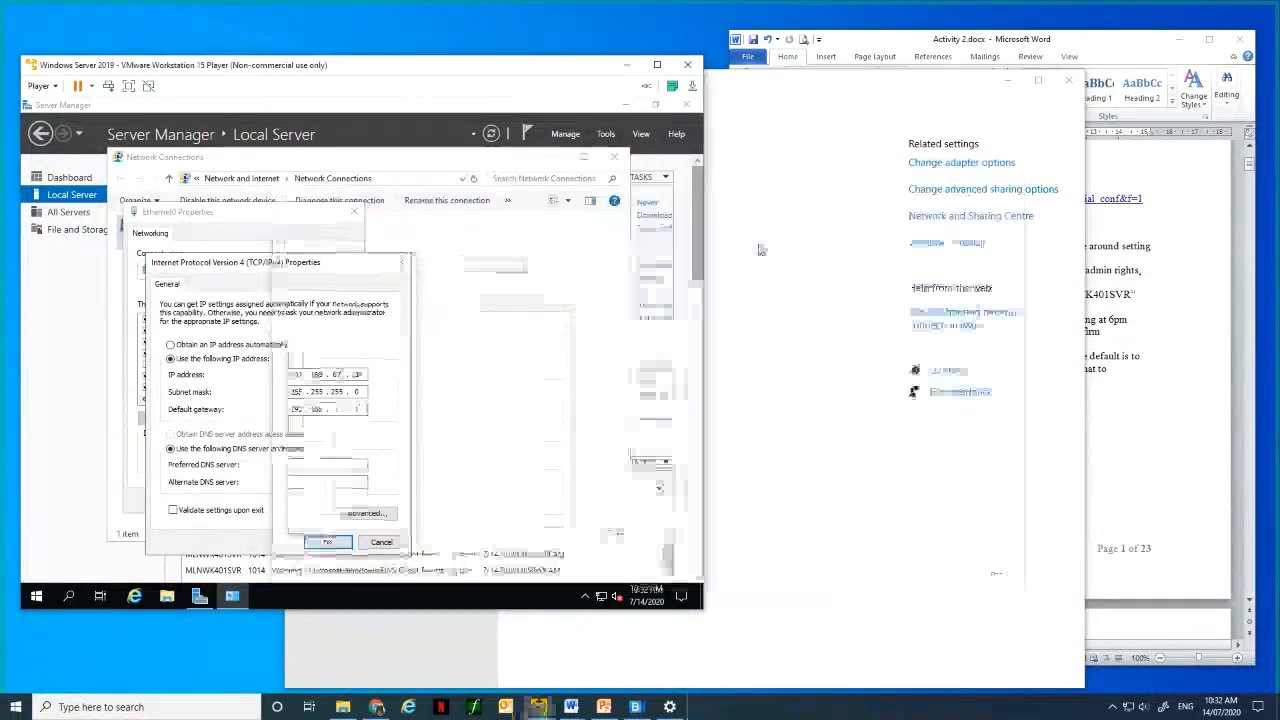
pyautogui.doubleClick(339, 409)
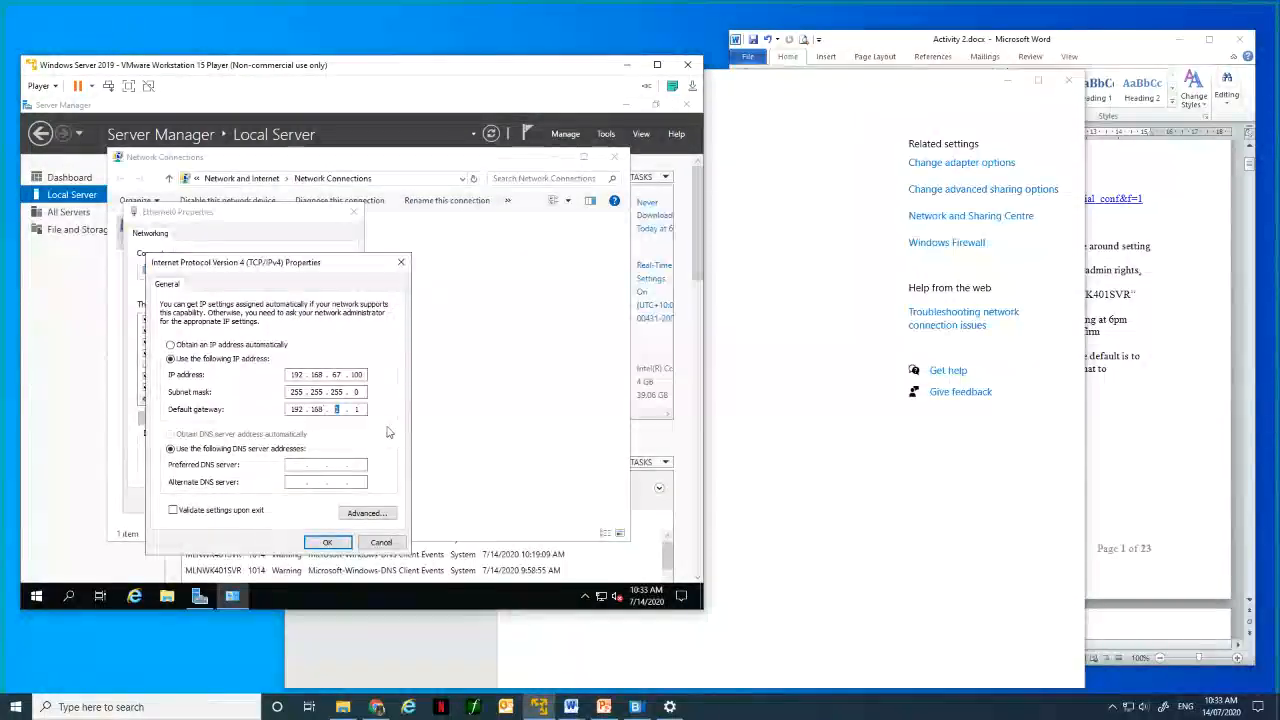
pyautogui.write('67')
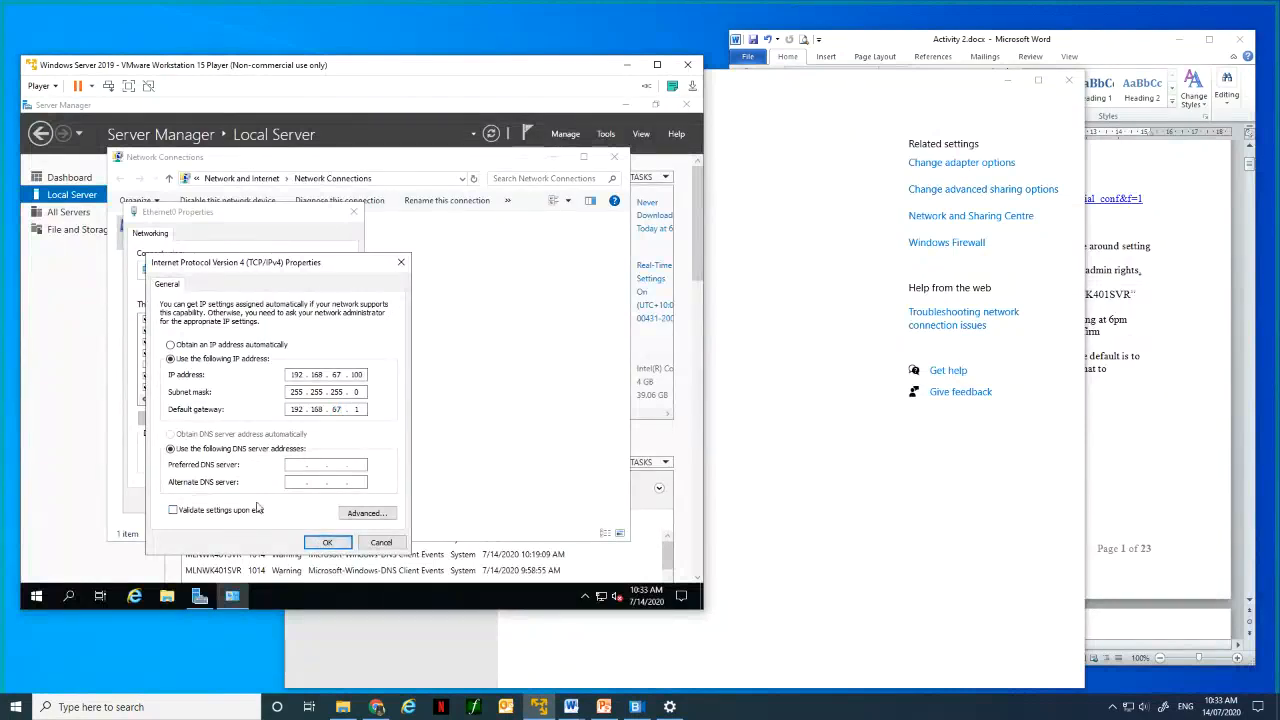
pyautogui.click(289, 468)
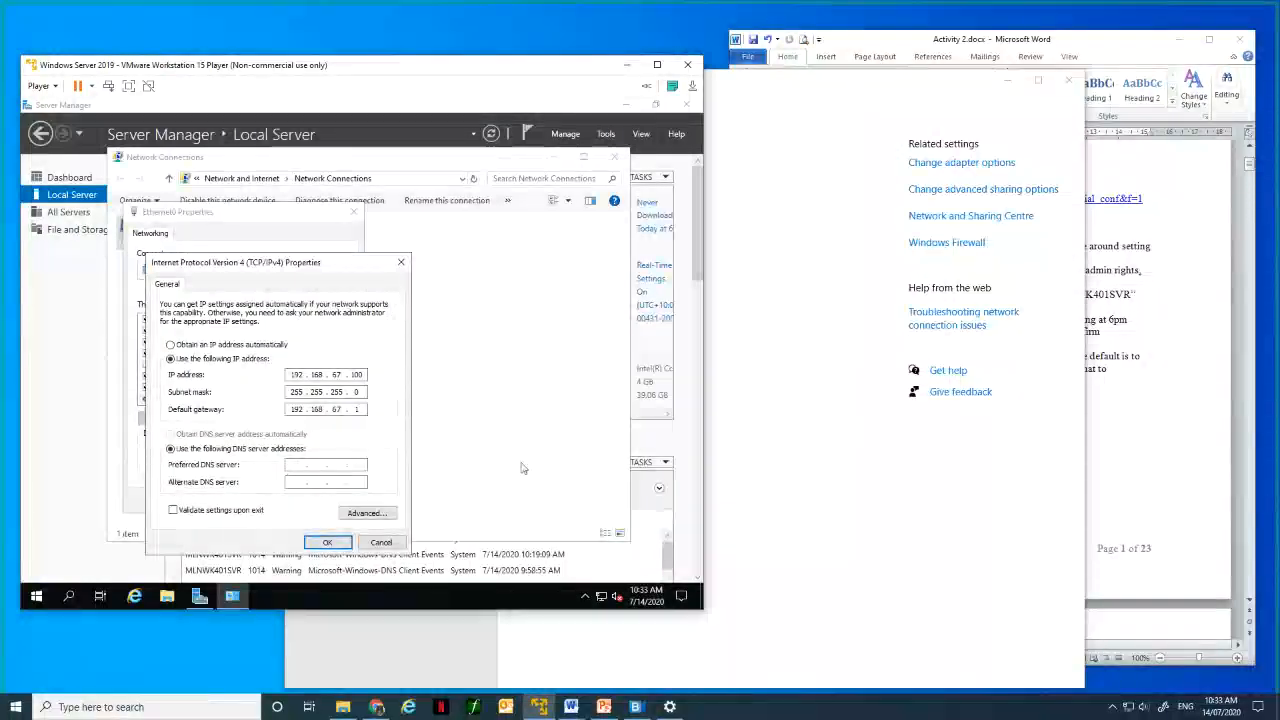
# - Enter preferred DNS 8.8.8.8 and start clearing the mistyped alternate DNS 198.168.67.100
pyautogui.write('8 . ')
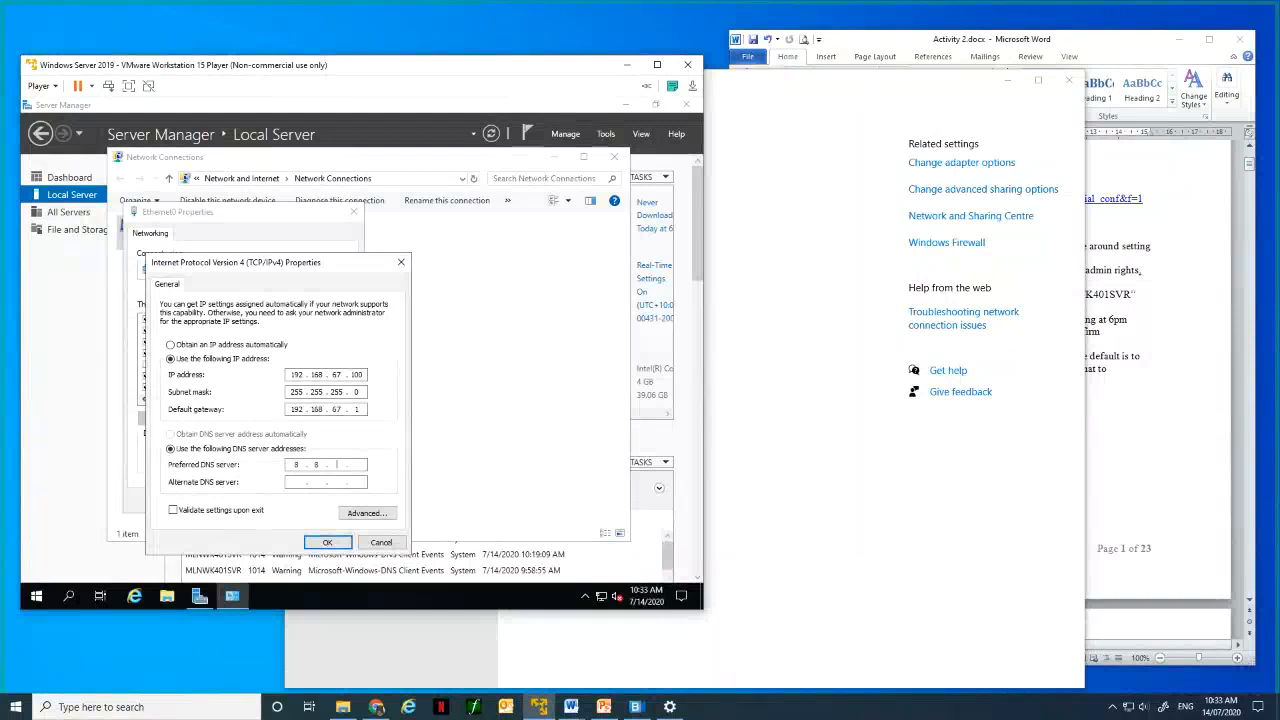
pyautogui.write('8 . 8 . 8')
pyautogui.write('198 . ')
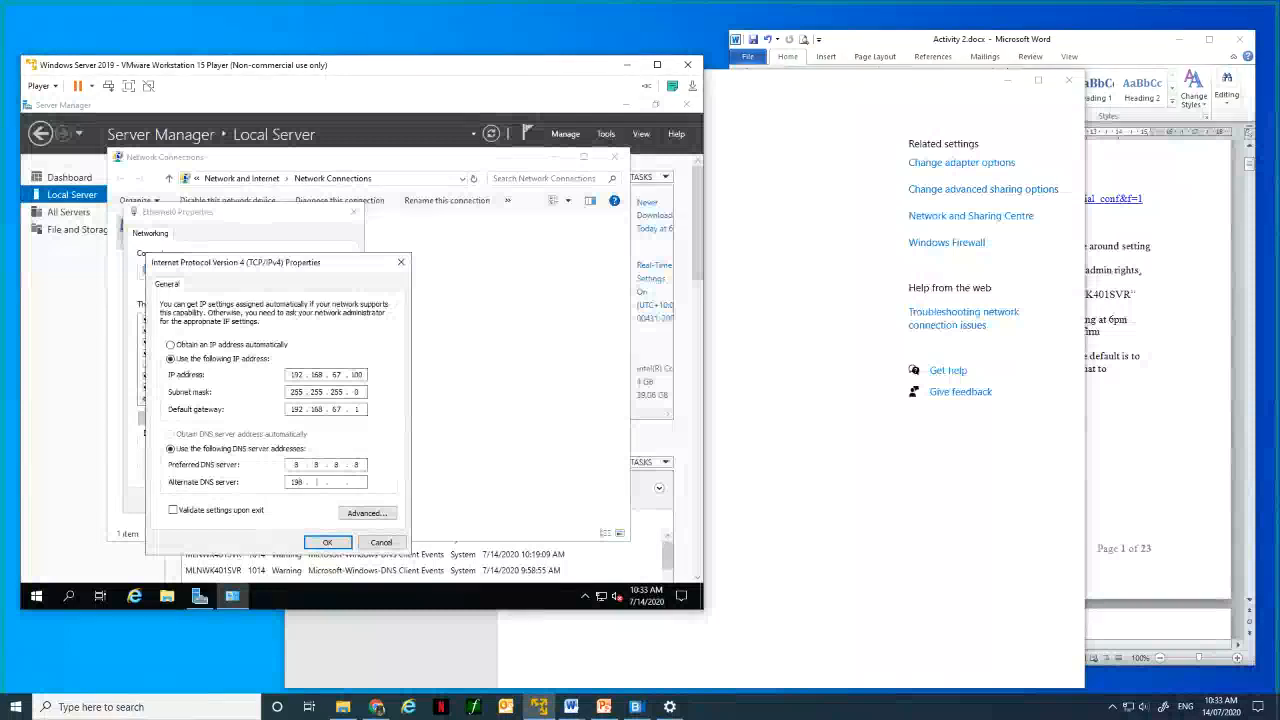
pyautogui.write('1 ')
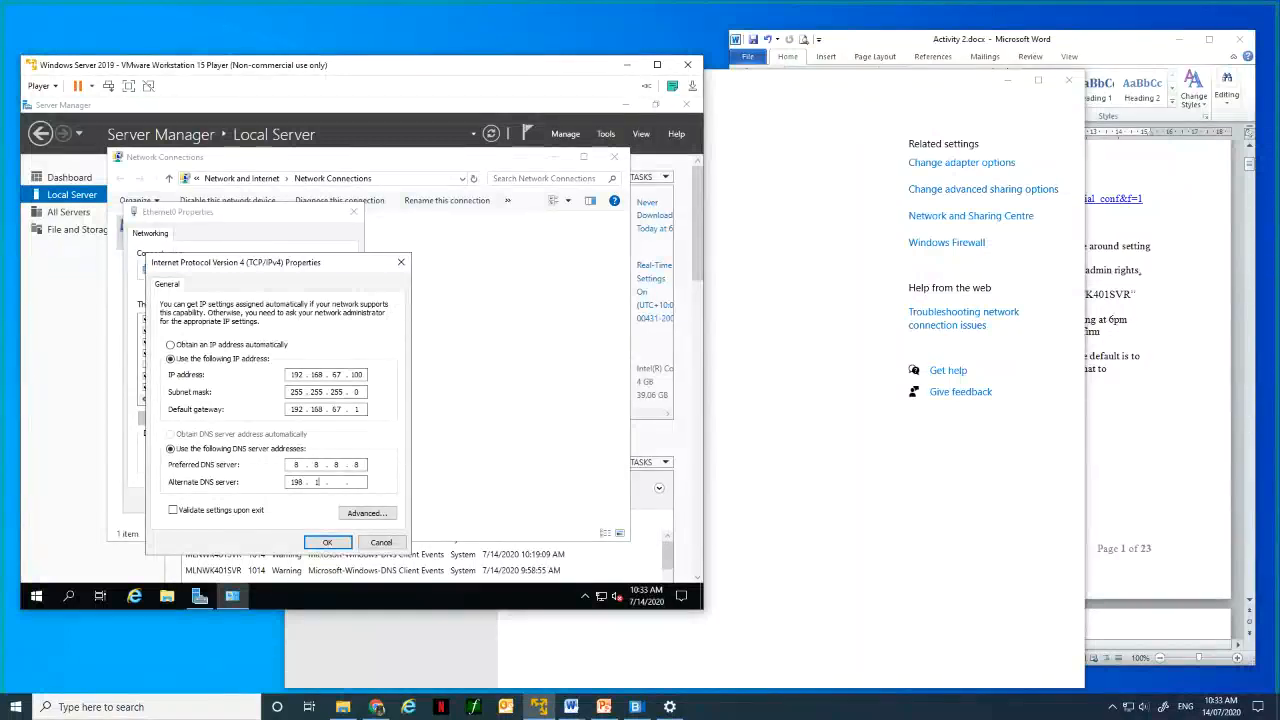
pyautogui.write('68 . 67 . ')
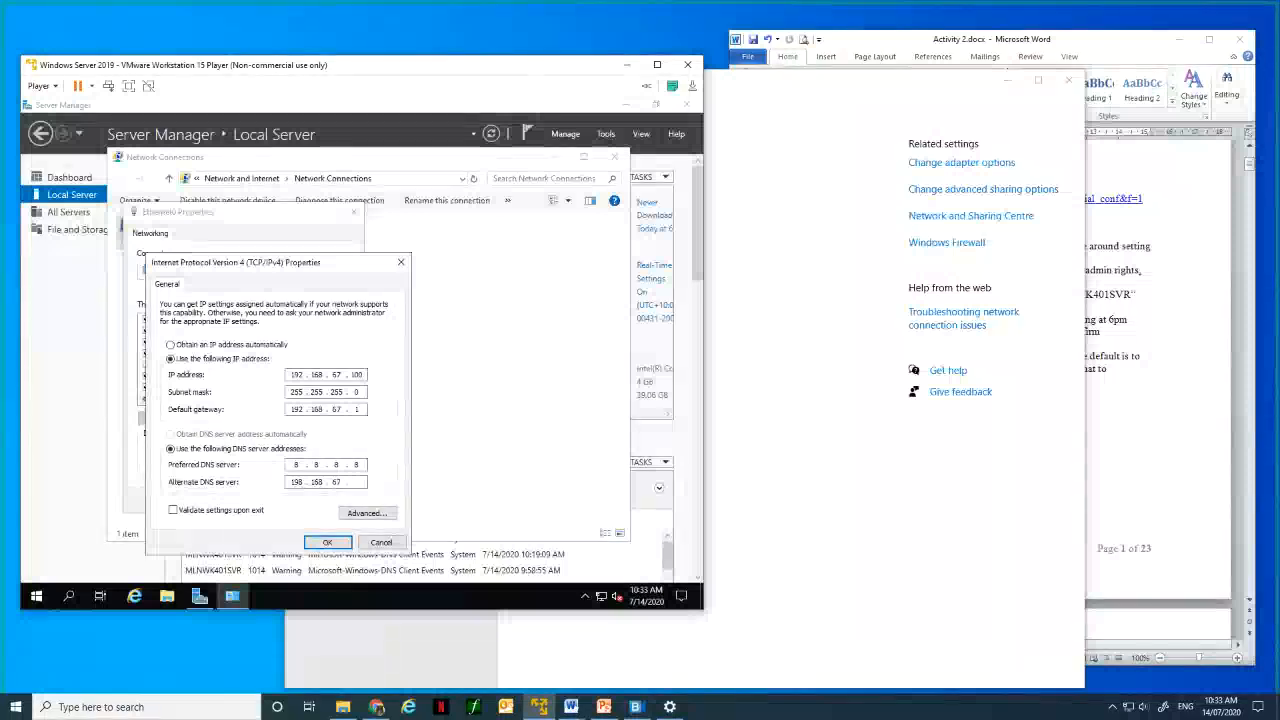
pyautogui.write('100')
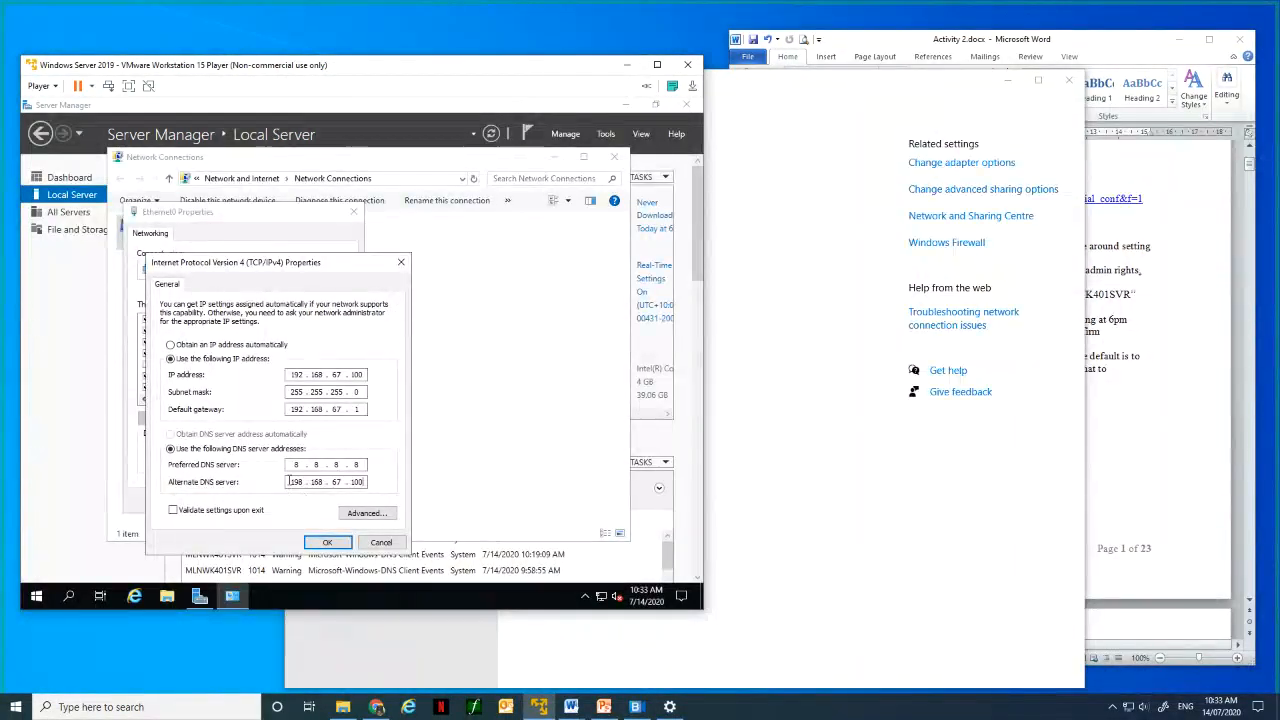
pyautogui.moveTo(289, 481); pyautogui.dragTo(339, 483)
pyautogui.press('BackSpace')
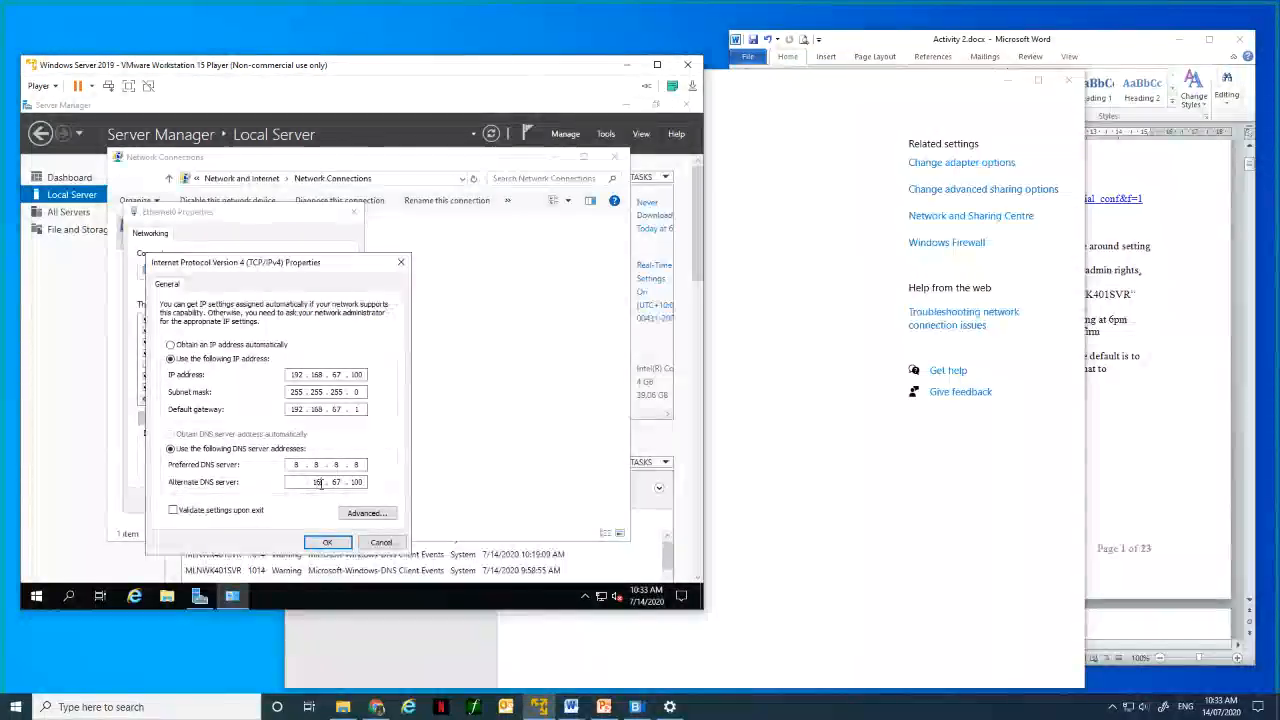
pyautogui.press('BackSpace')
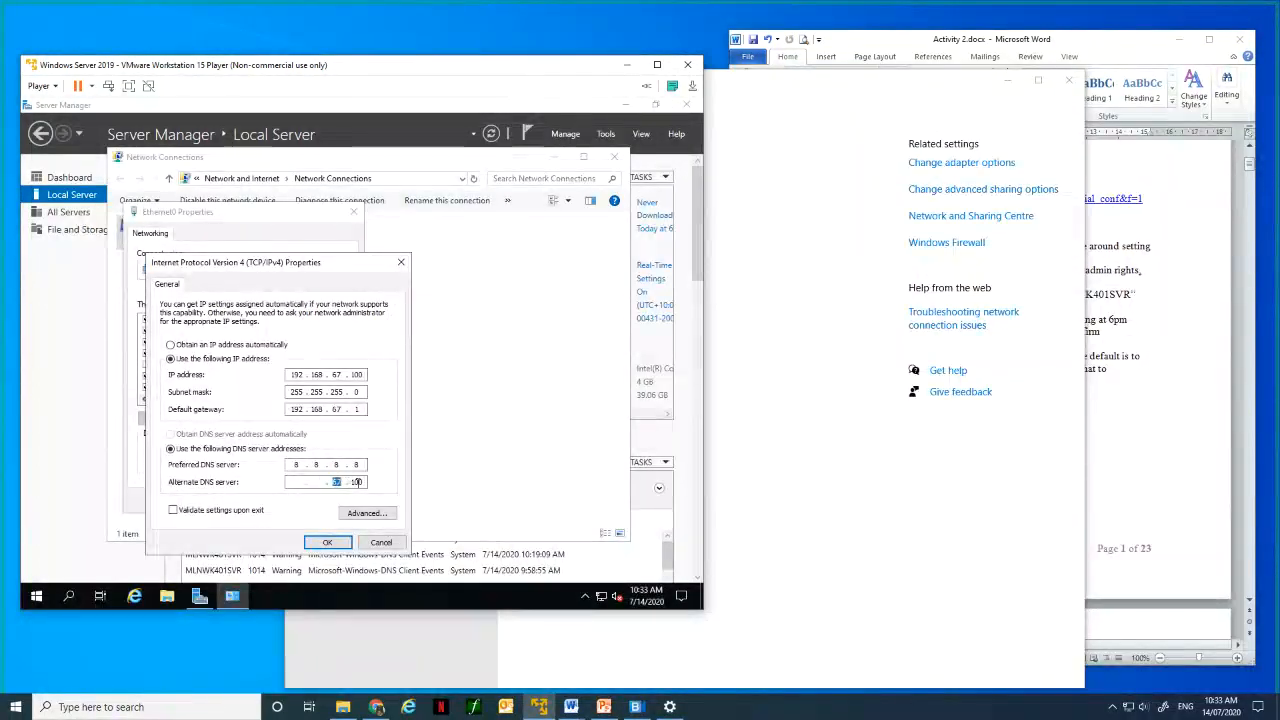
pyautogui.press('BackSpace')
pyautogui.press('BackSpace')
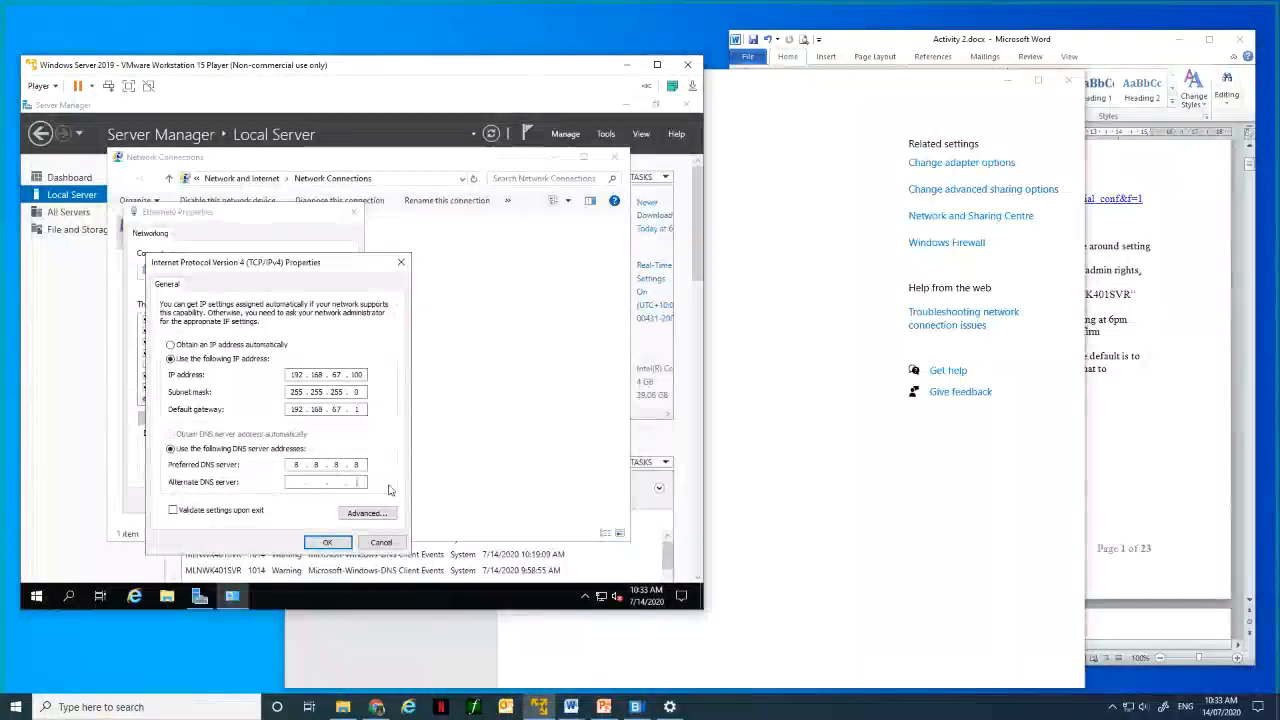
# - Confirm the IPv4 and Ethernet0 properties with OK and close Network Connections
pyautogui.click(331, 543)
pyautogui.click(287, 501)
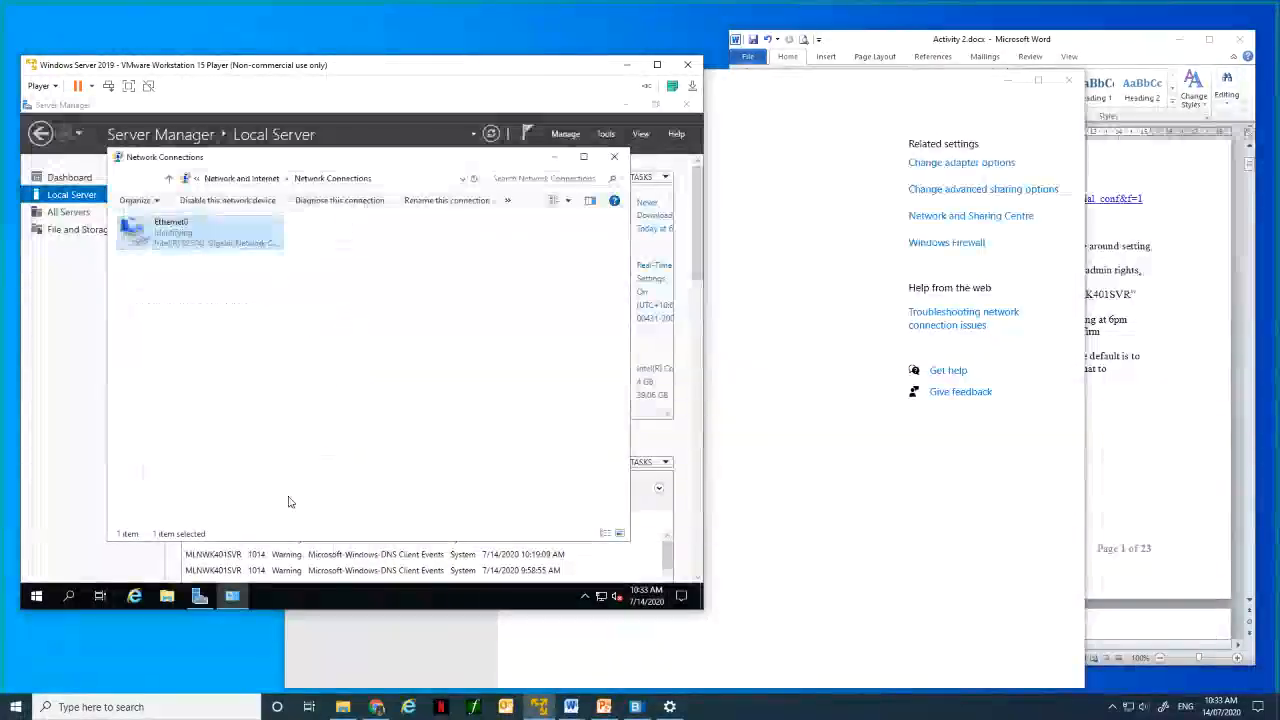
pyautogui.click(615, 161)
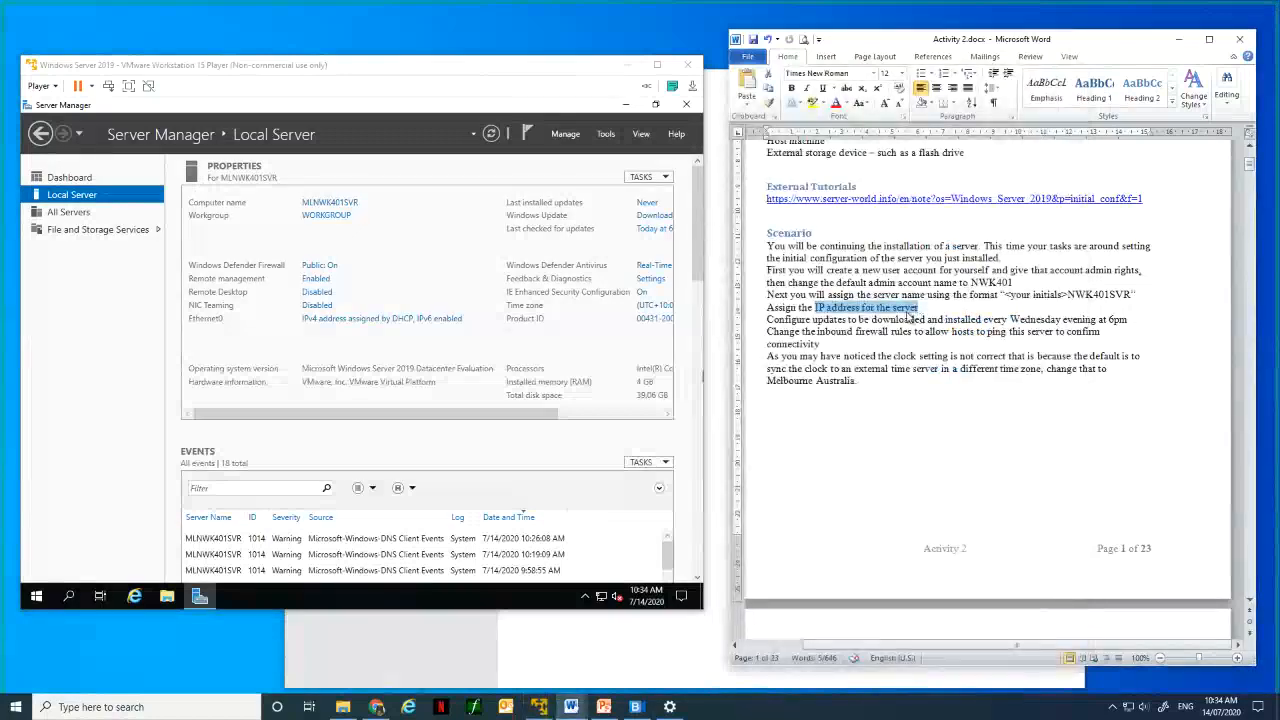
pyautogui.click(835, 341)
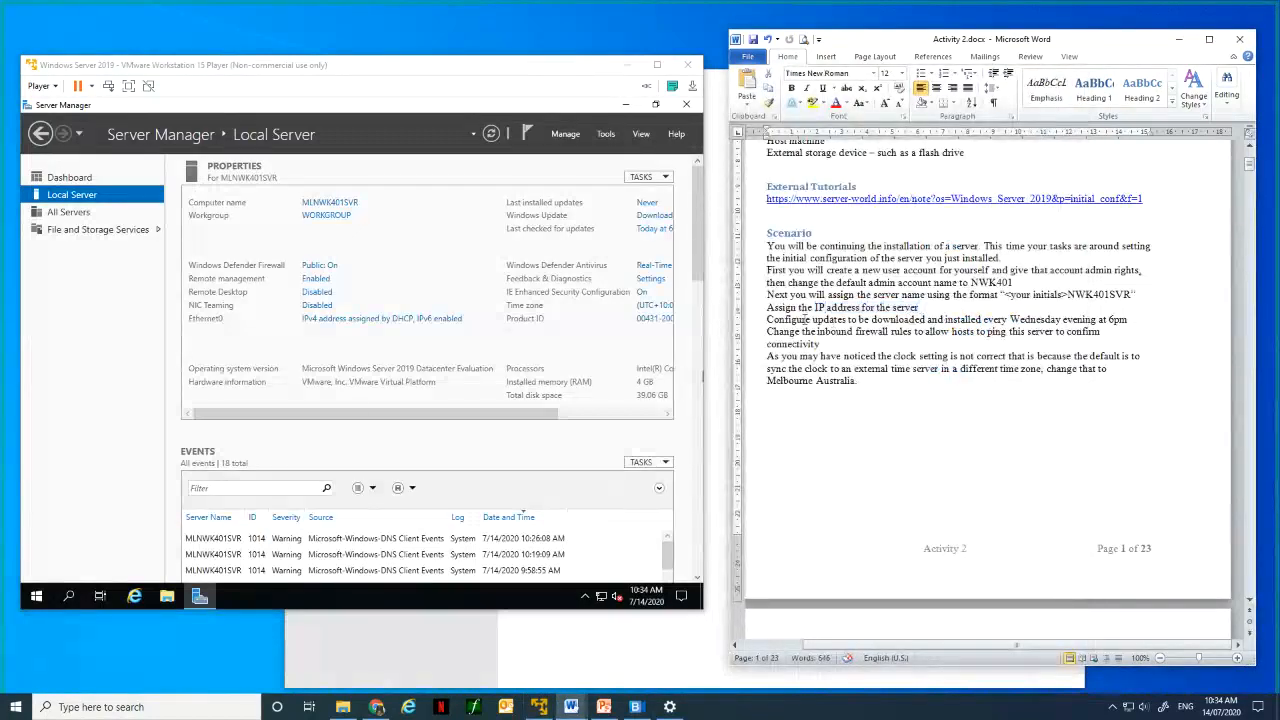
# - Highlight the weekly update schedule requirement and scroll to page 16's Configuring Windows Updates section
pyautogui.moveTo(806, 319); pyautogui.dragTo(1127, 321)
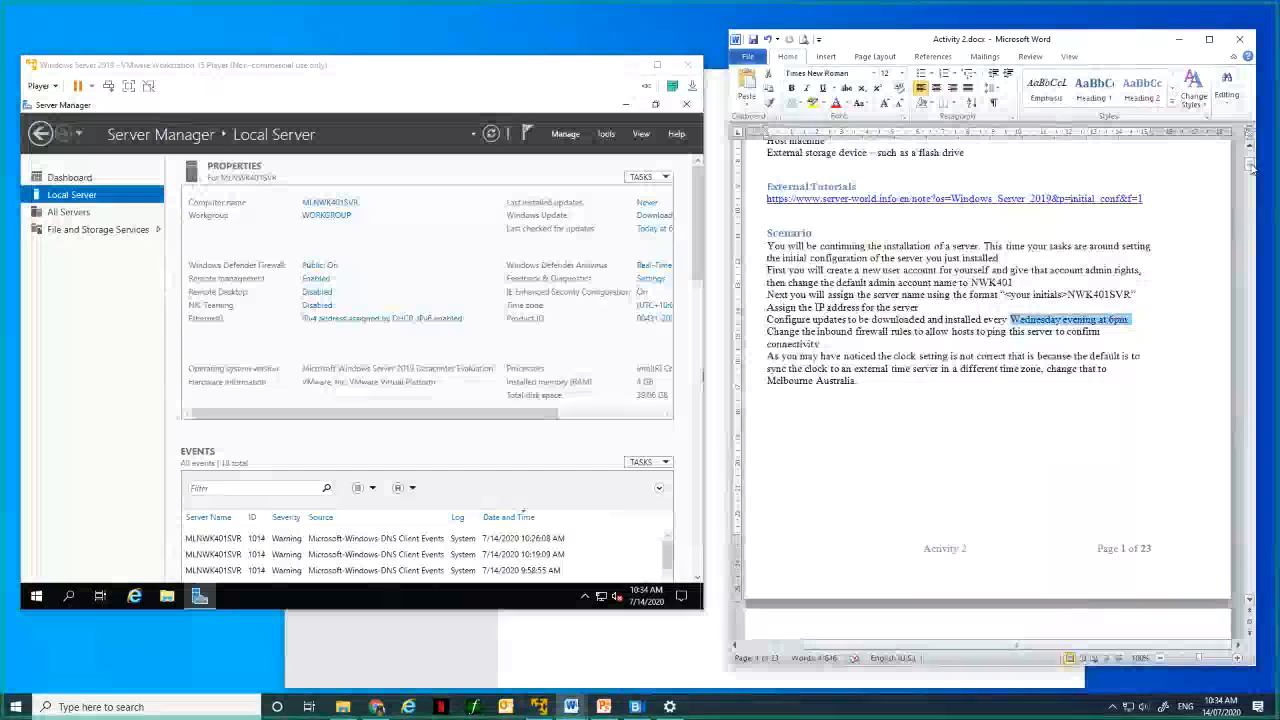
pyautogui.moveTo(1250, 168); pyautogui.dragTo(1265, 457)
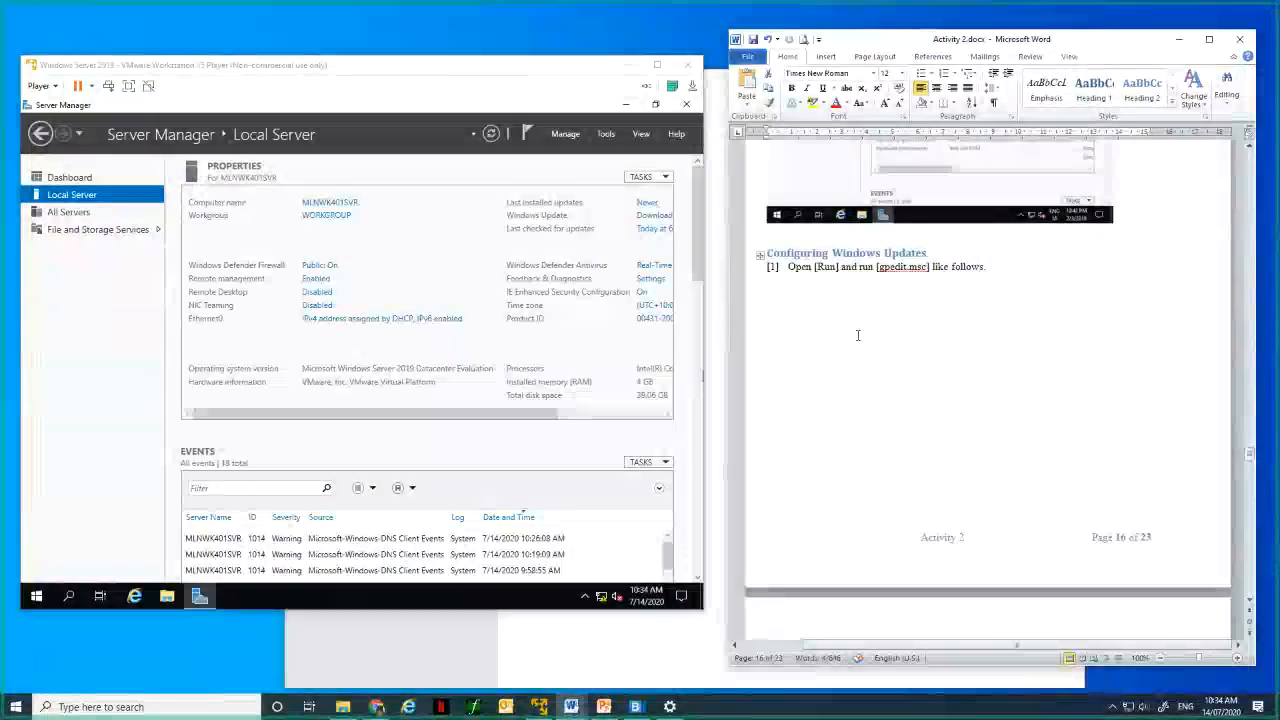
pyautogui.scroll(-1, 872, 344)
pyautogui.scroll(-6, 872, 344)
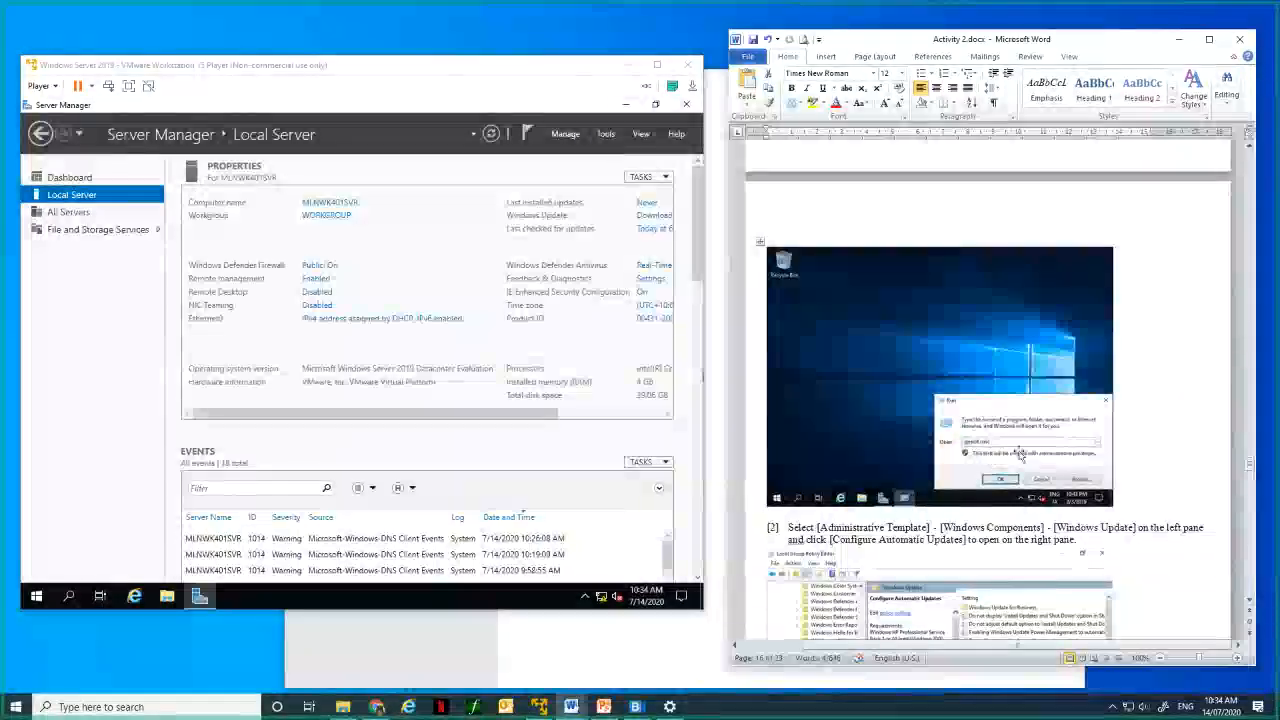
pyautogui.scroll(1, 1025, 460)
pyautogui.scroll(5, 1025, 460)
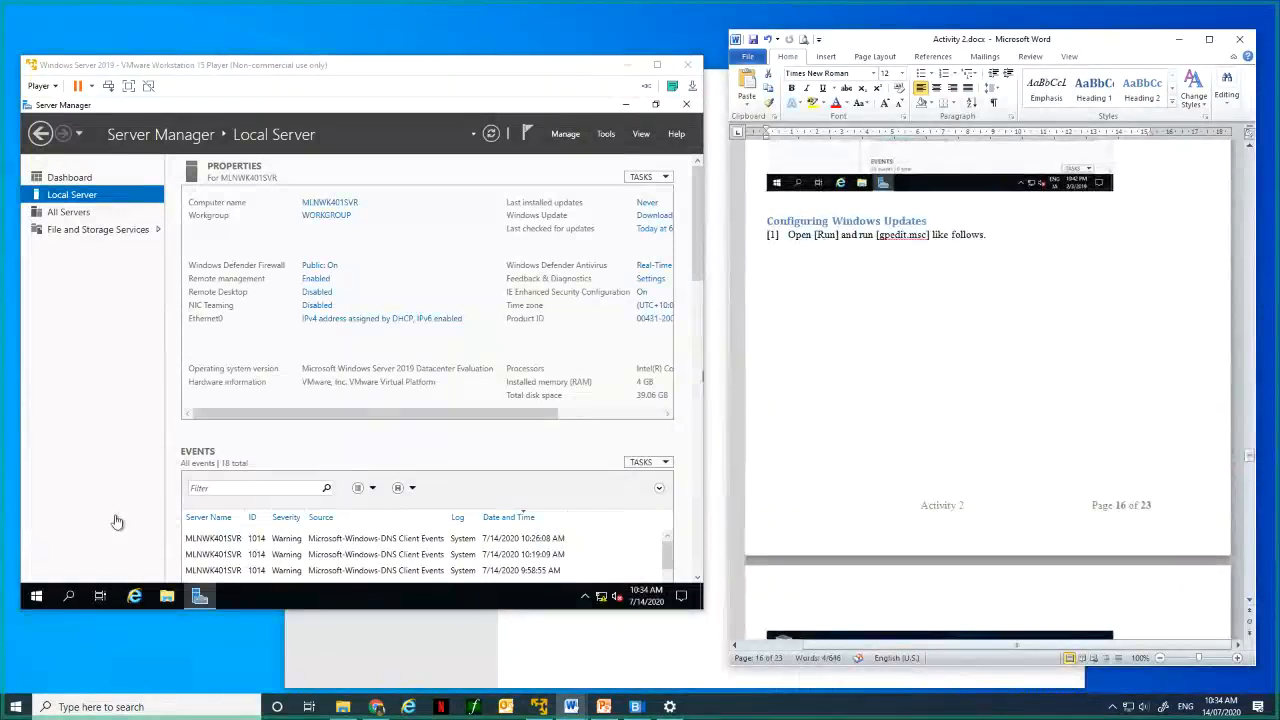
# - Abandon a search and open the Run dialog from the Start button's right-click menu
pyautogui.click(67, 600)
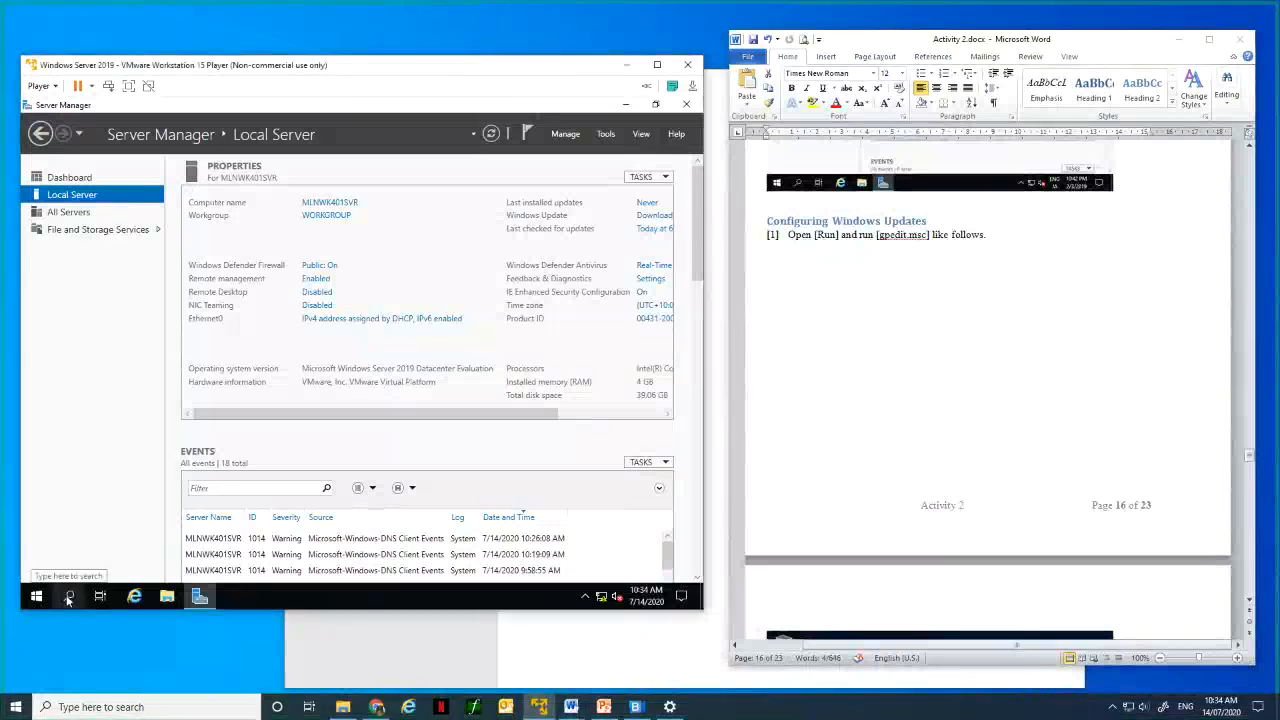
pyautogui.click(68, 598)
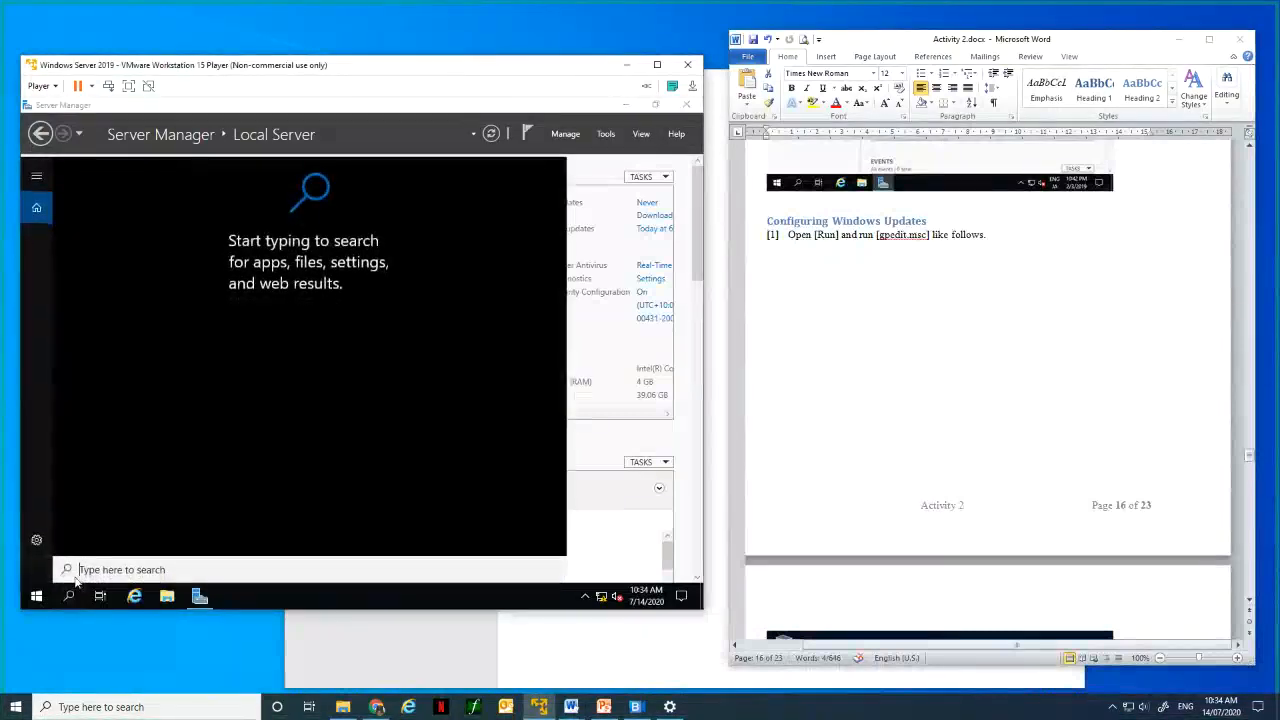
pyautogui.write('gpedit.msc')
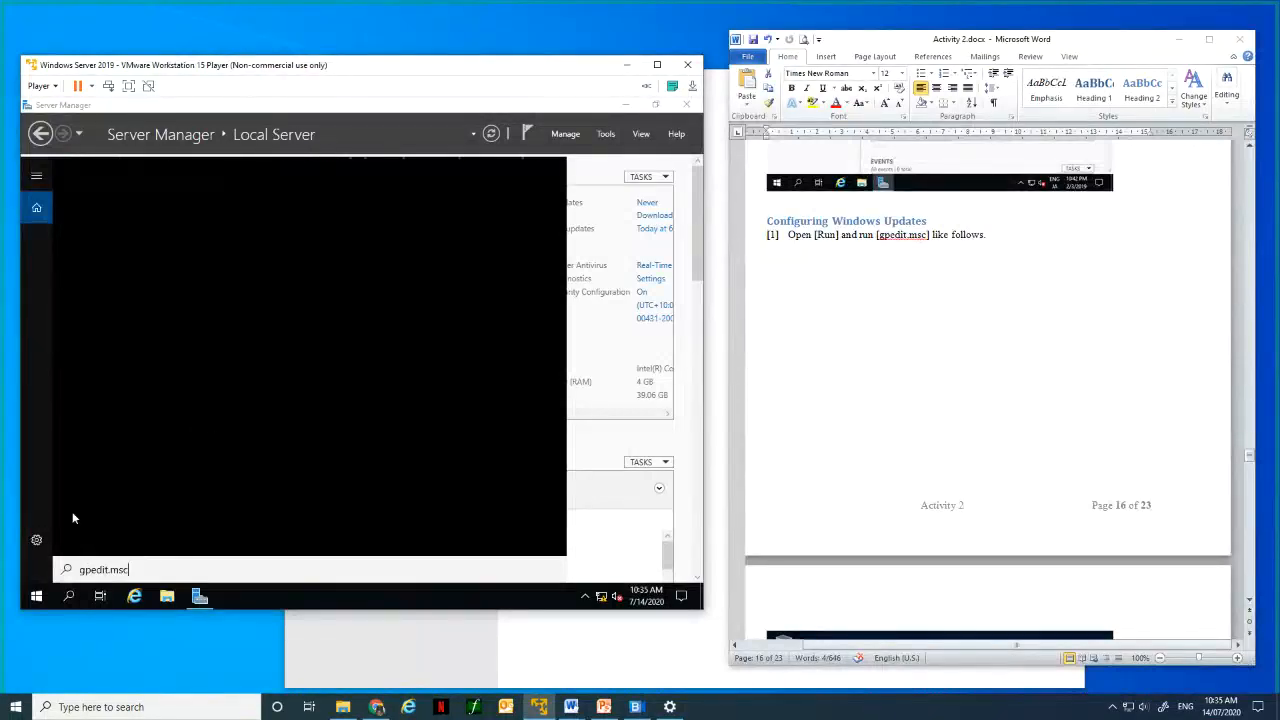
pyautogui.click(34, 598)
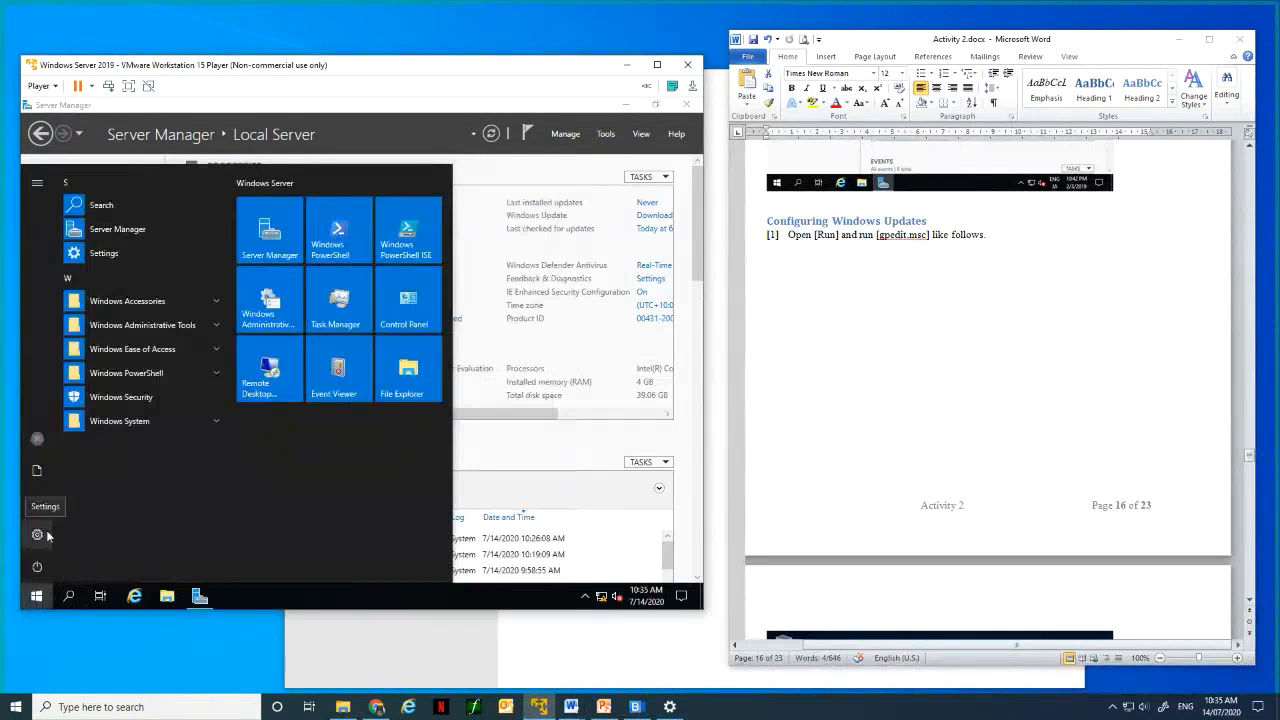
pyautogui.rightClick(37, 597)
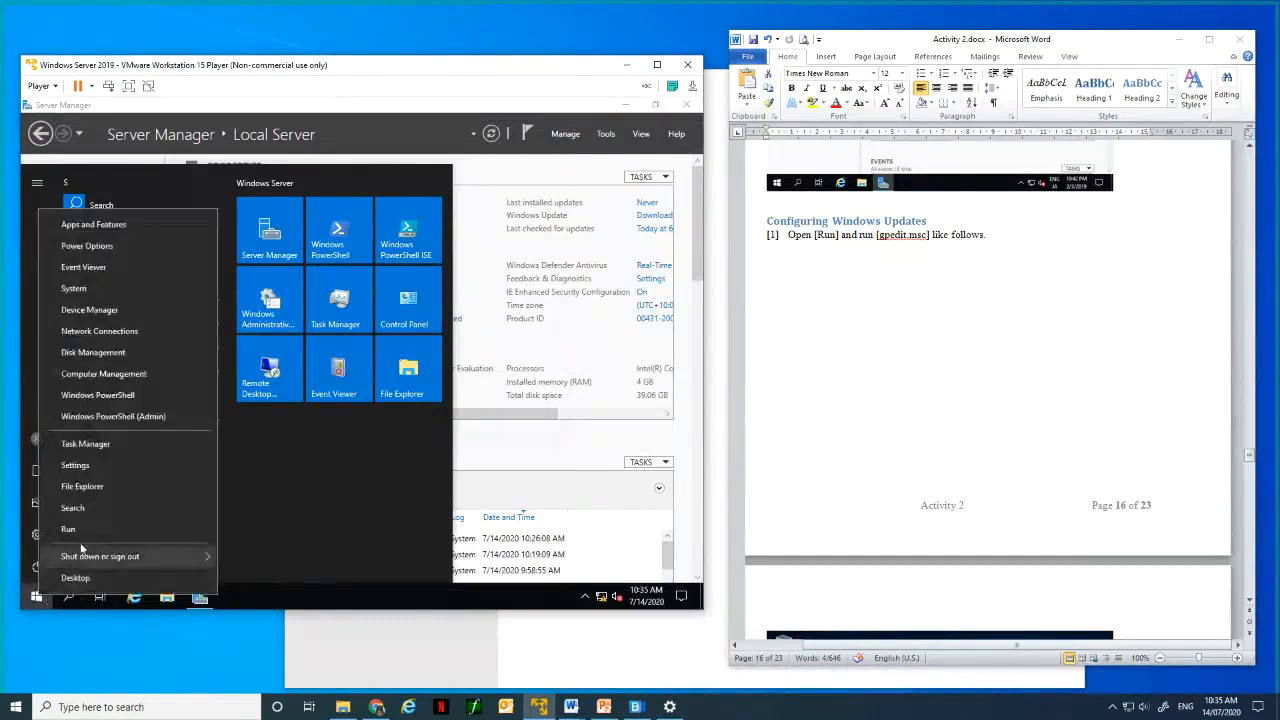
pyautogui.click(75, 529)
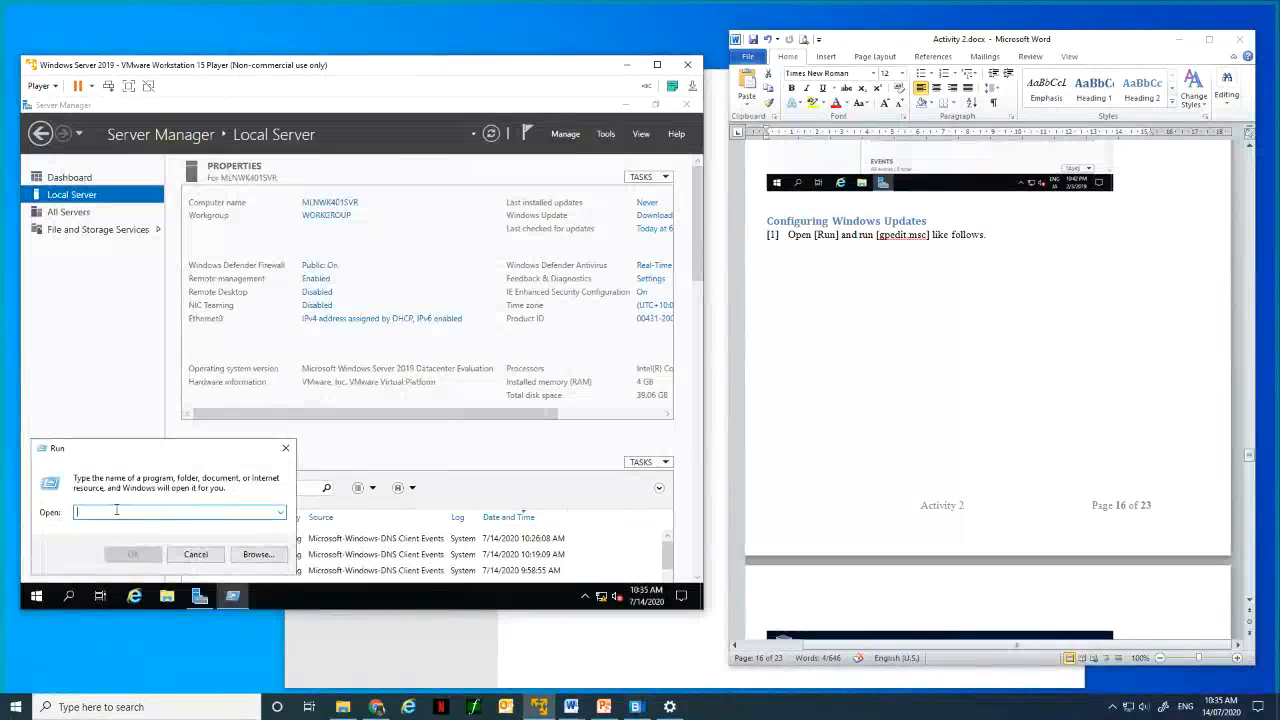
# - Run gpedit.msc to launch the Local Group Policy Editor
pyautogui.write('gpedi')
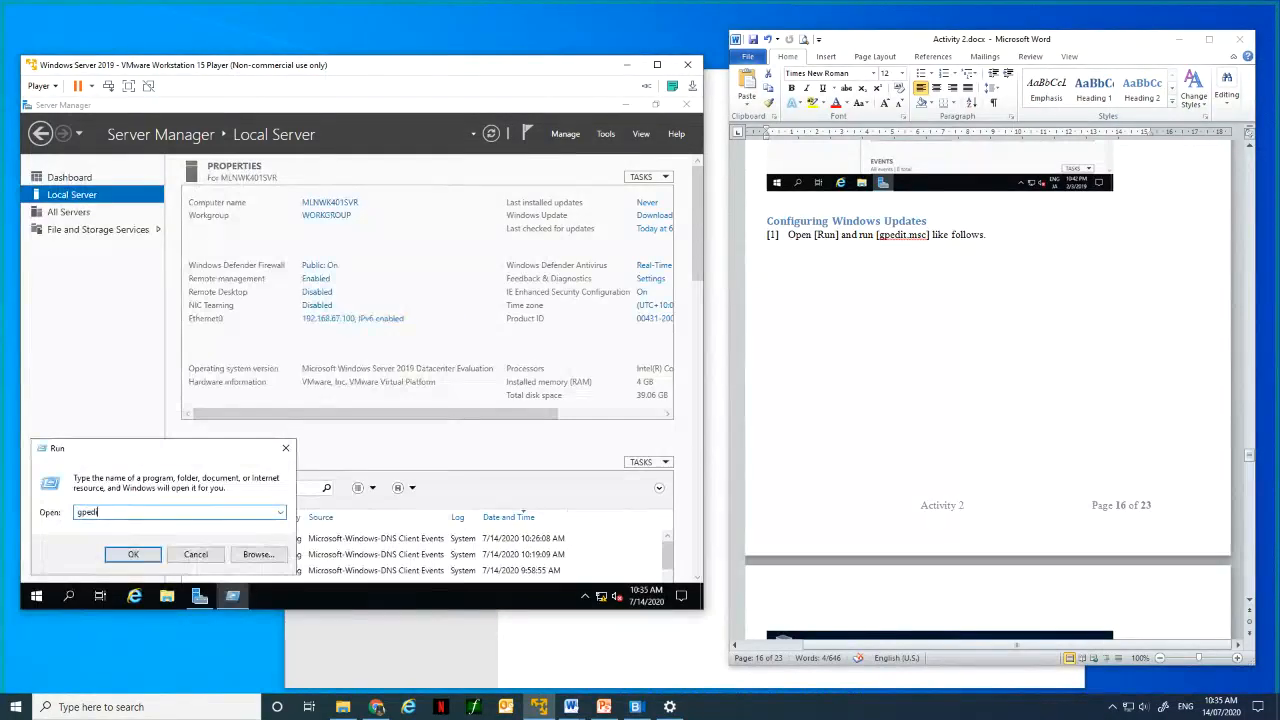
pyautogui.write('t.m')
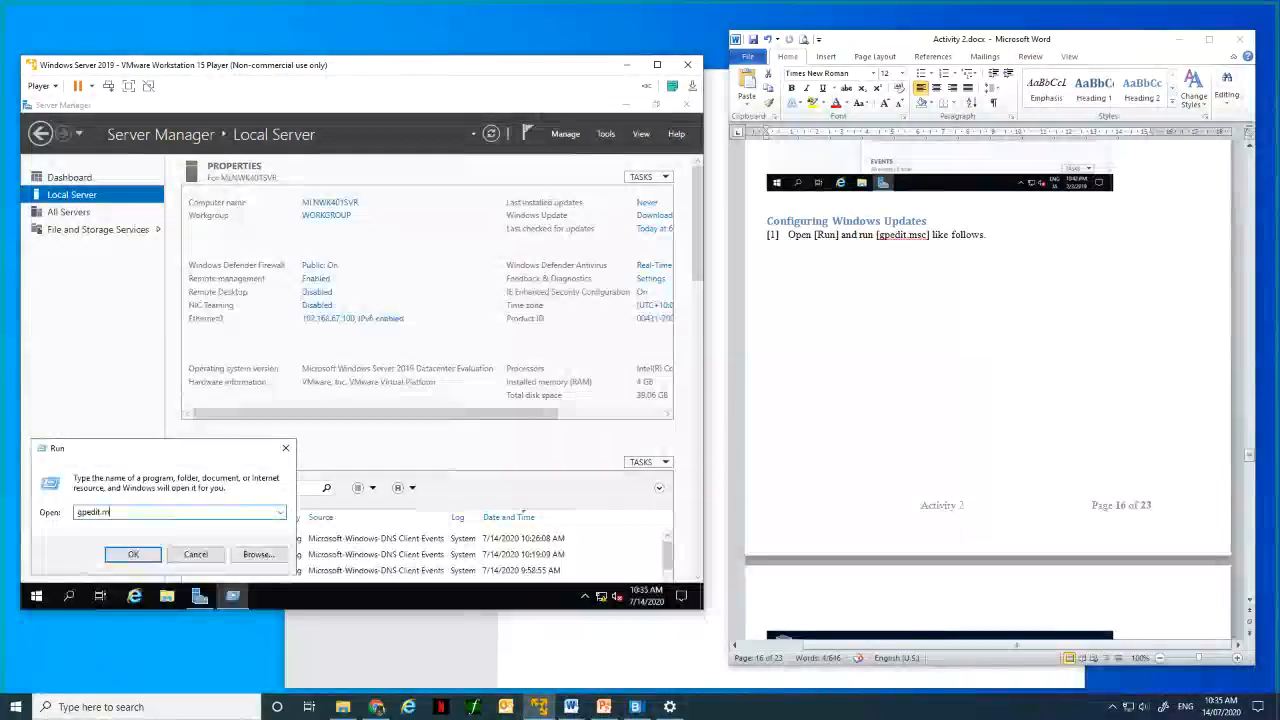
pyautogui.write('sc')
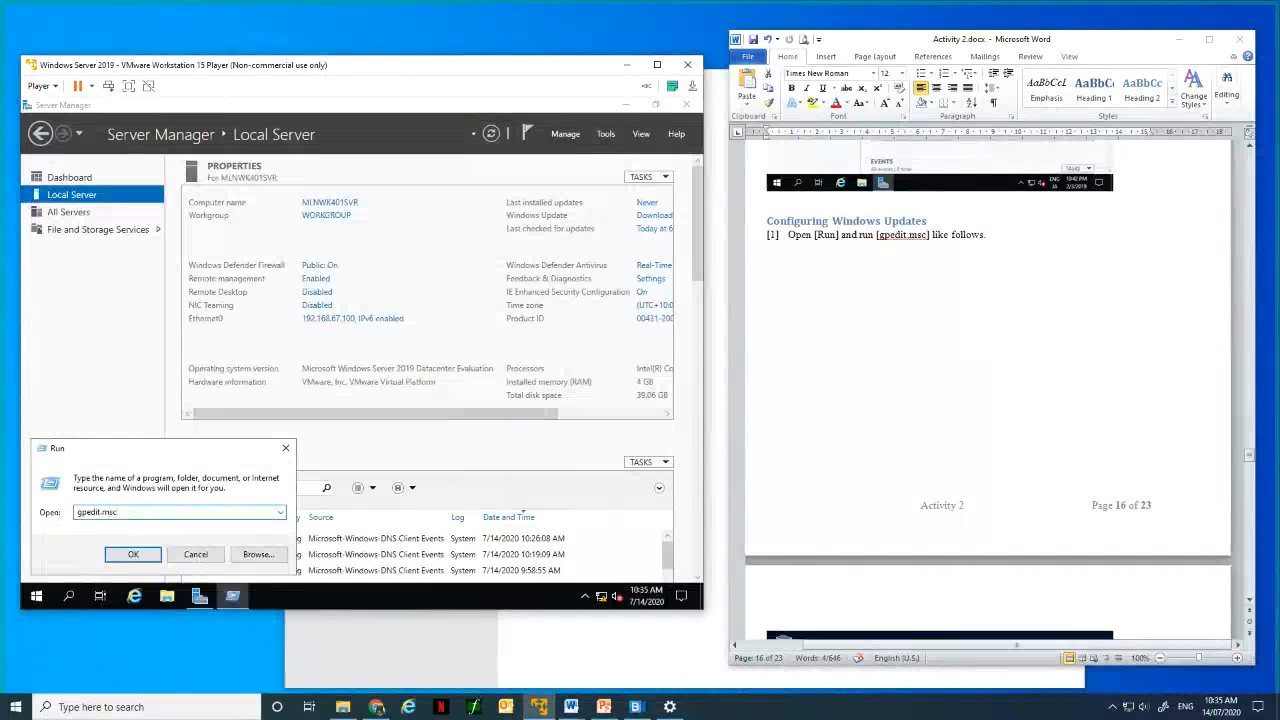
pyautogui.press('Return')
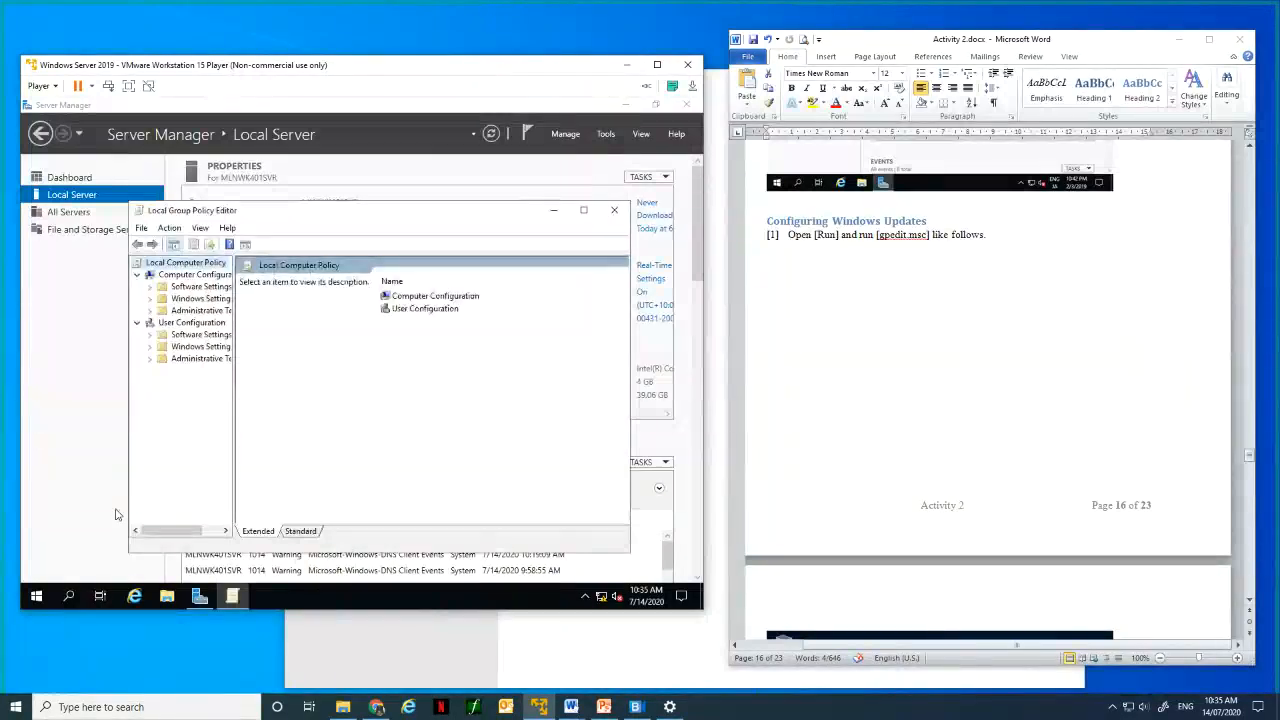
pyautogui.click(877, 429)
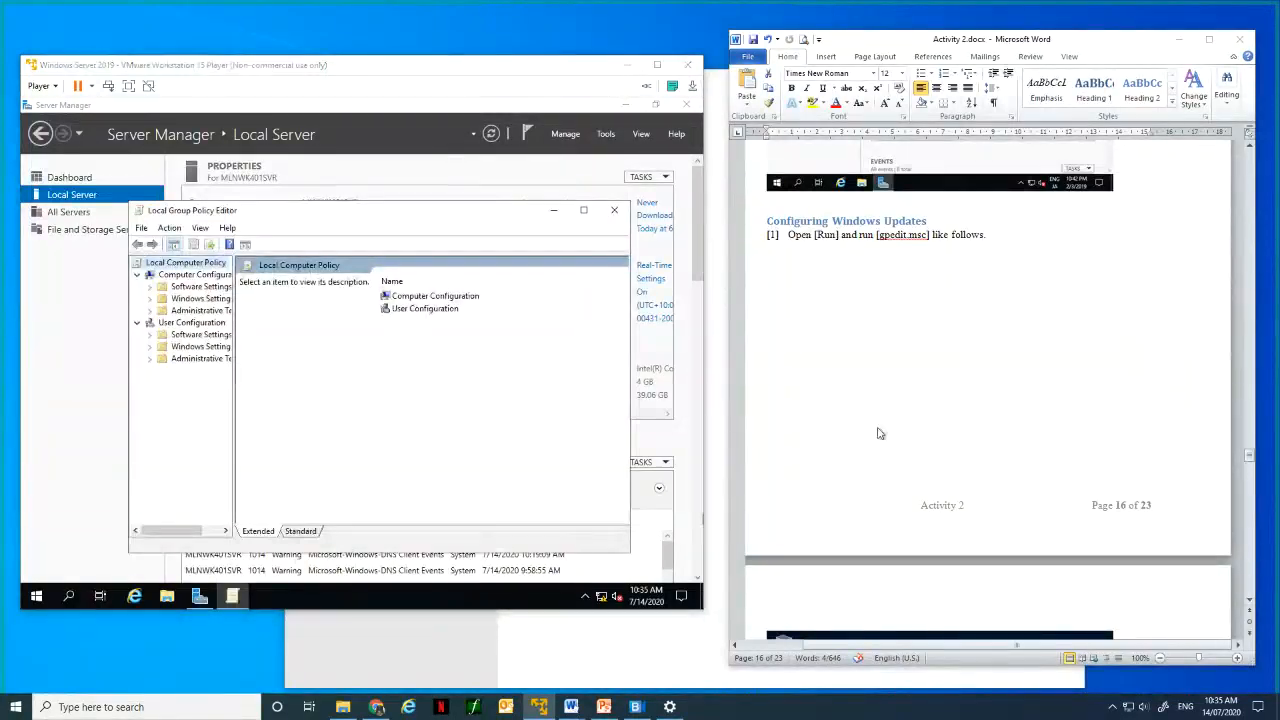
# - Scroll the Word guide down to step [2] on page 17 and its policy editor screenshot
pyautogui.scroll(-5, 882, 424)
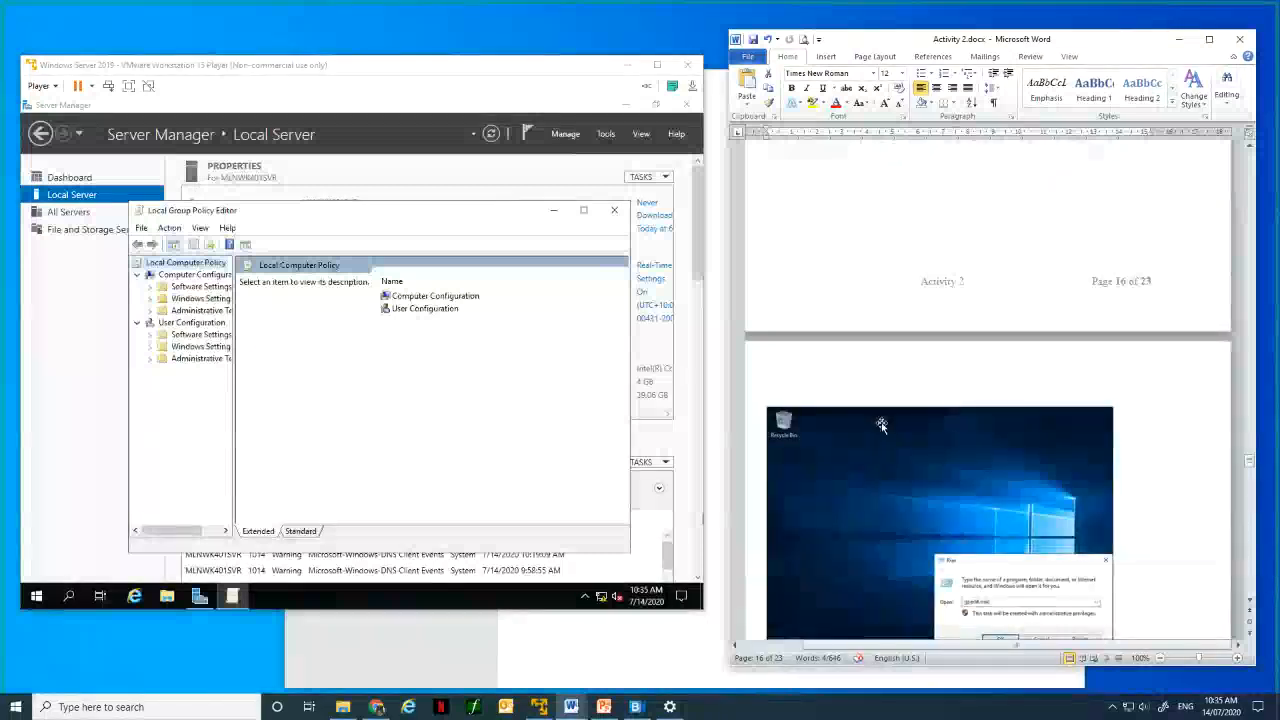
pyautogui.scroll(-4, 882, 424)
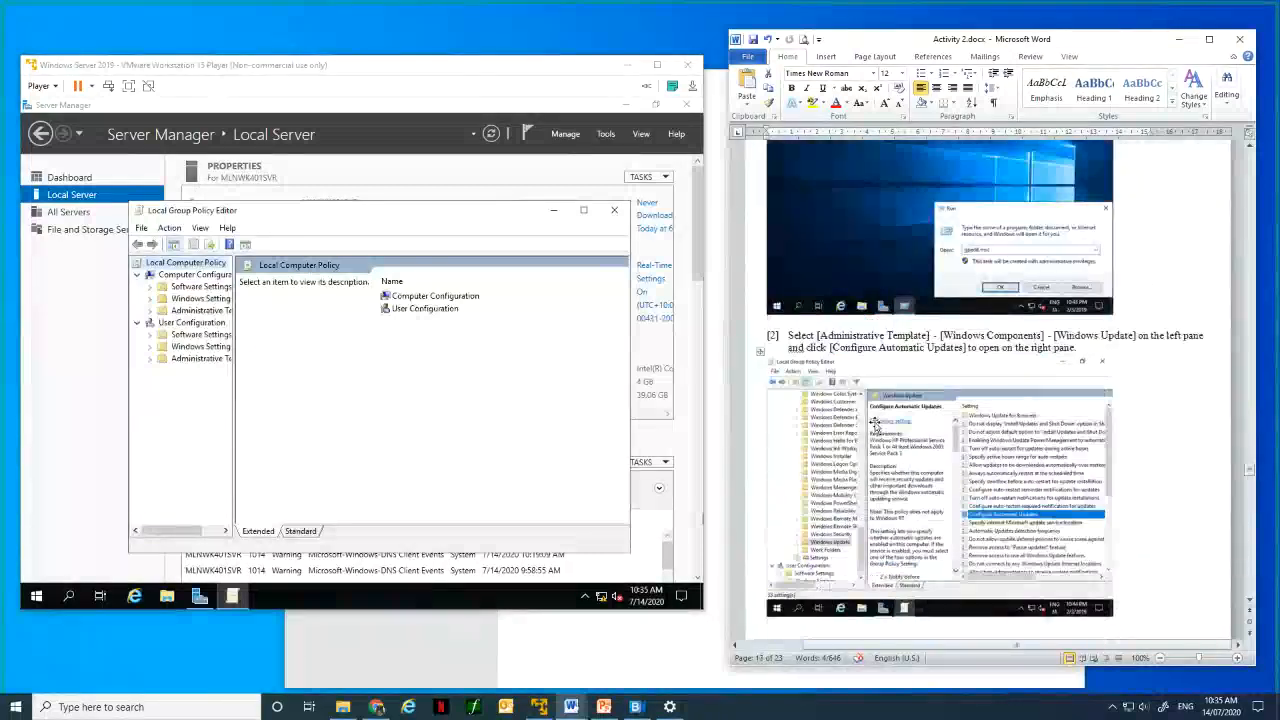
pyautogui.scroll(-5, 885, 420)
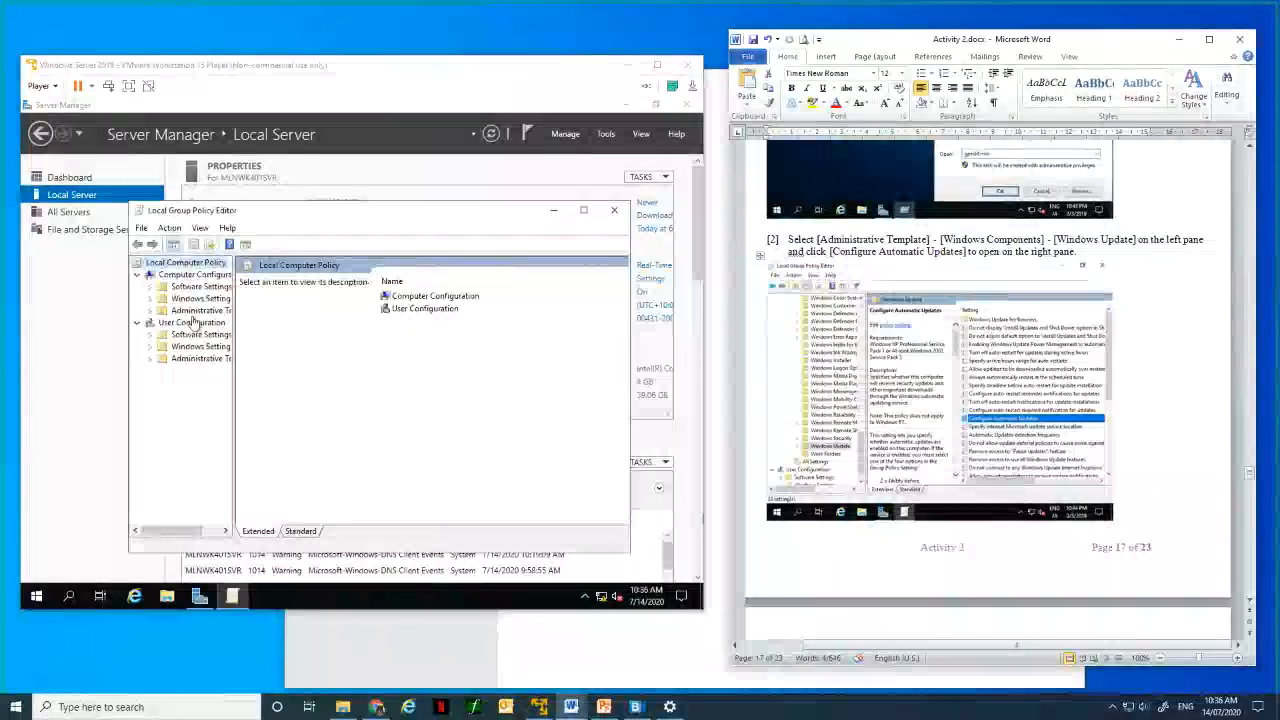
# - In gpedit, browse Administrative Templates > Windows Components to the Windows Update folder
pyautogui.click(150, 312)
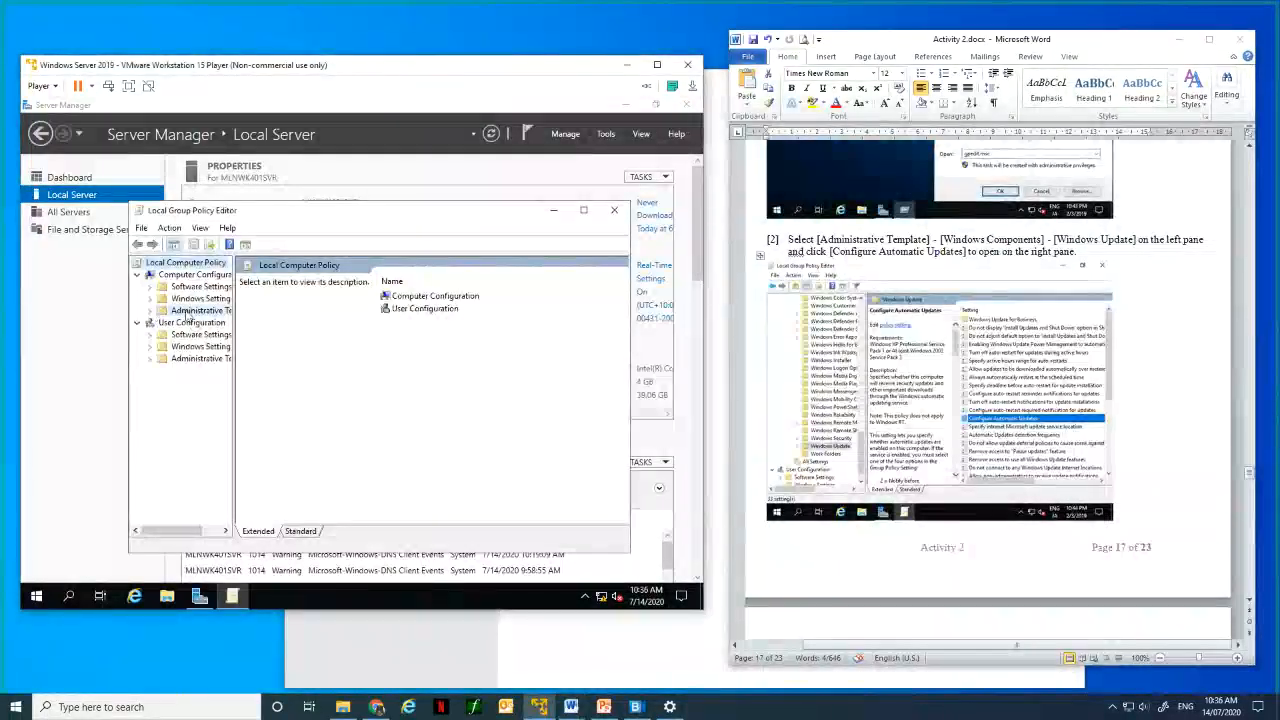
pyautogui.click(192, 312)
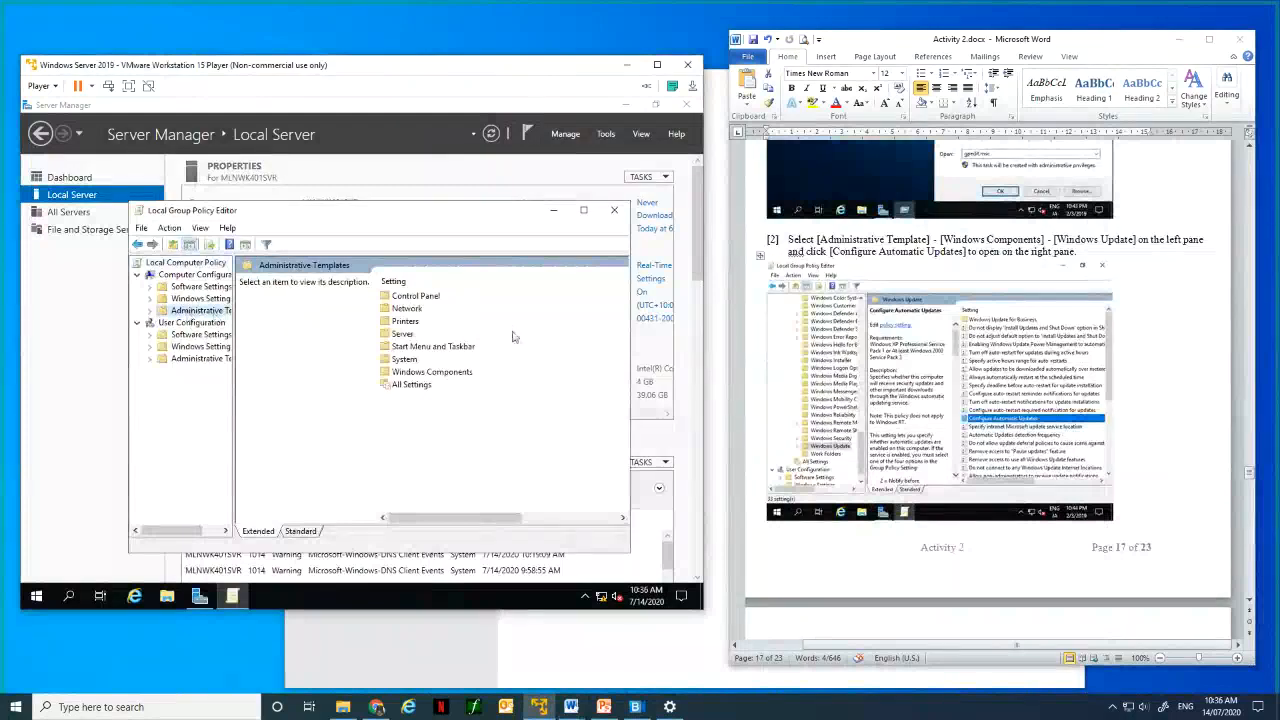
pyautogui.click(466, 372)
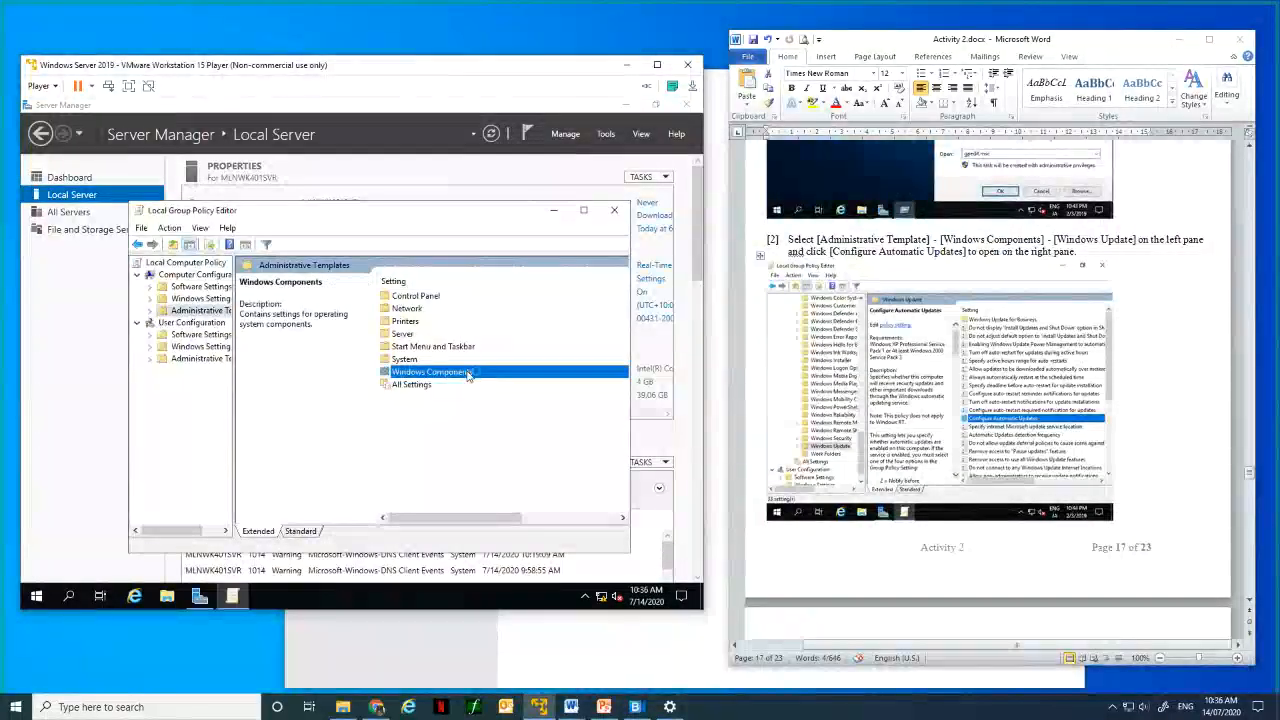
pyautogui.doubleClick(466, 372)
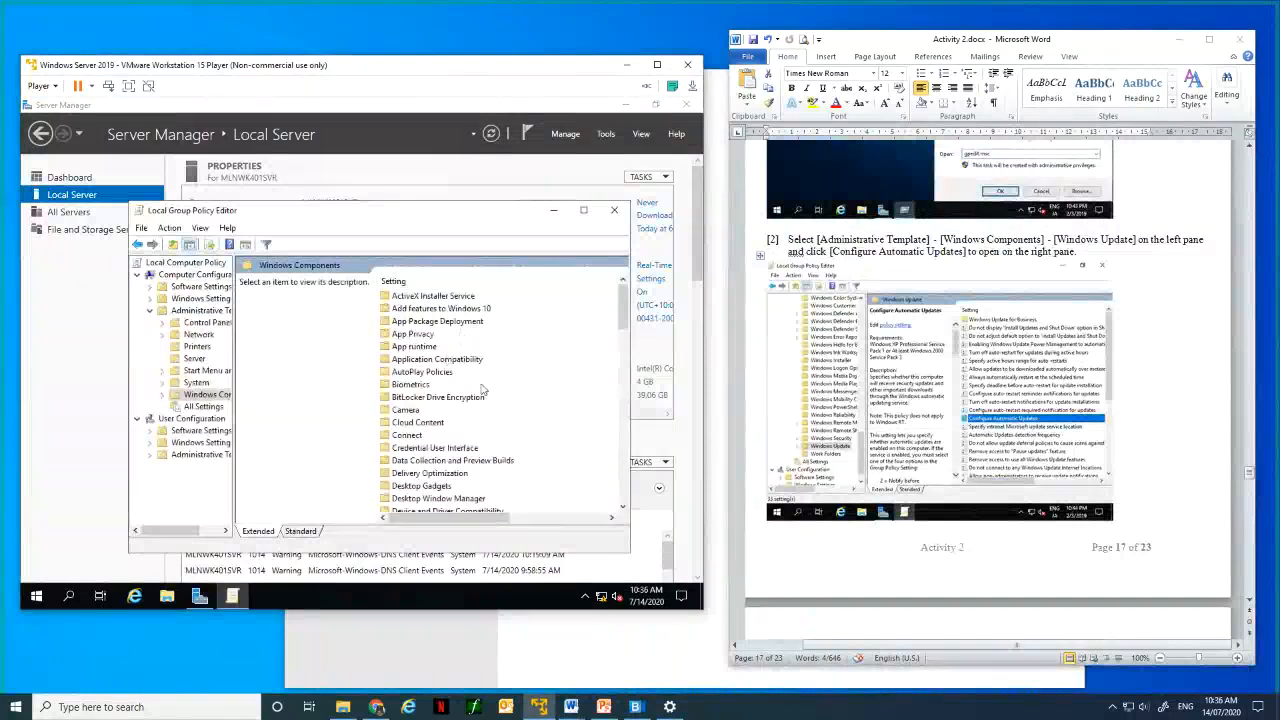
pyautogui.scroll(-10, 481, 389)
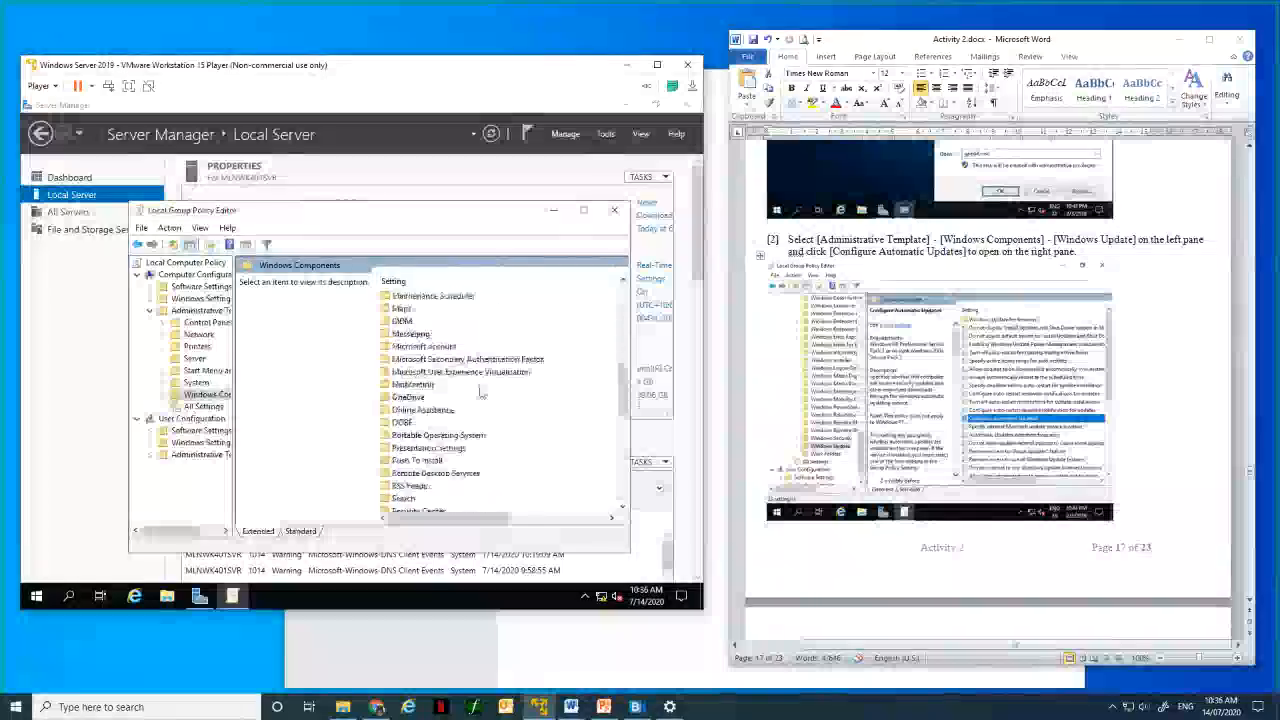
pyautogui.scroll(-8, 481, 389)
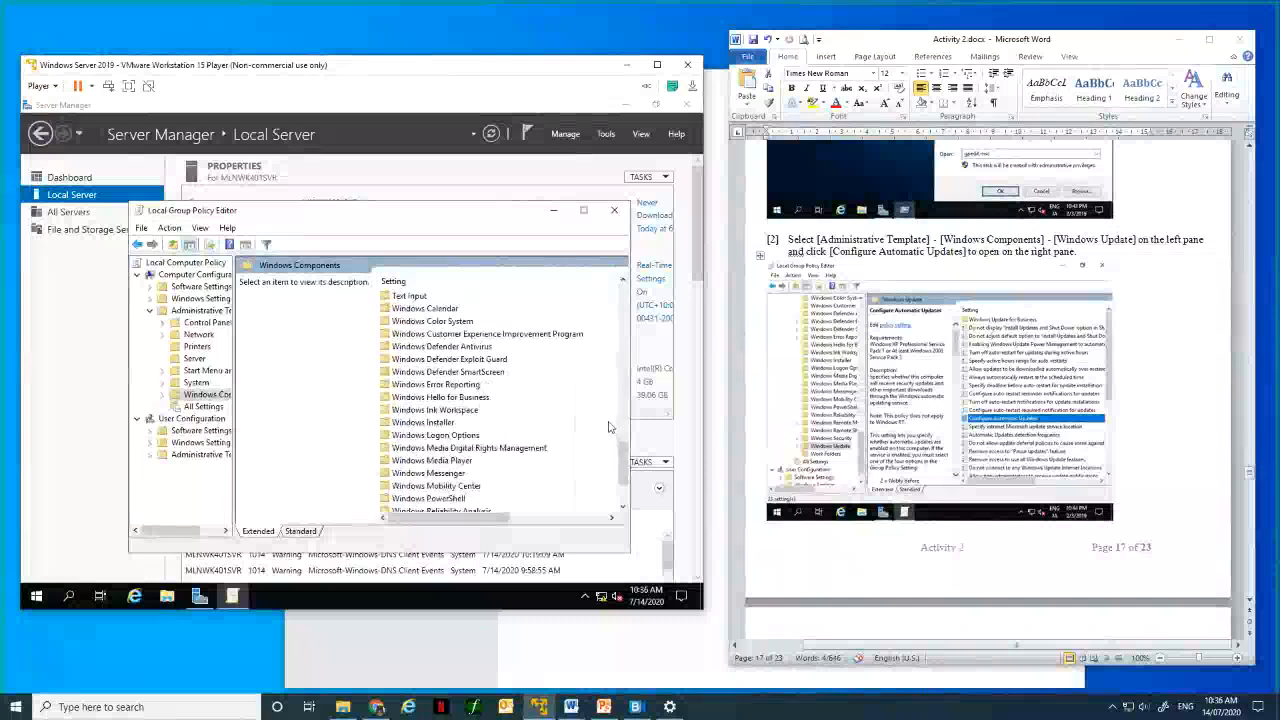
pyautogui.scroll(-2, 521, 469)
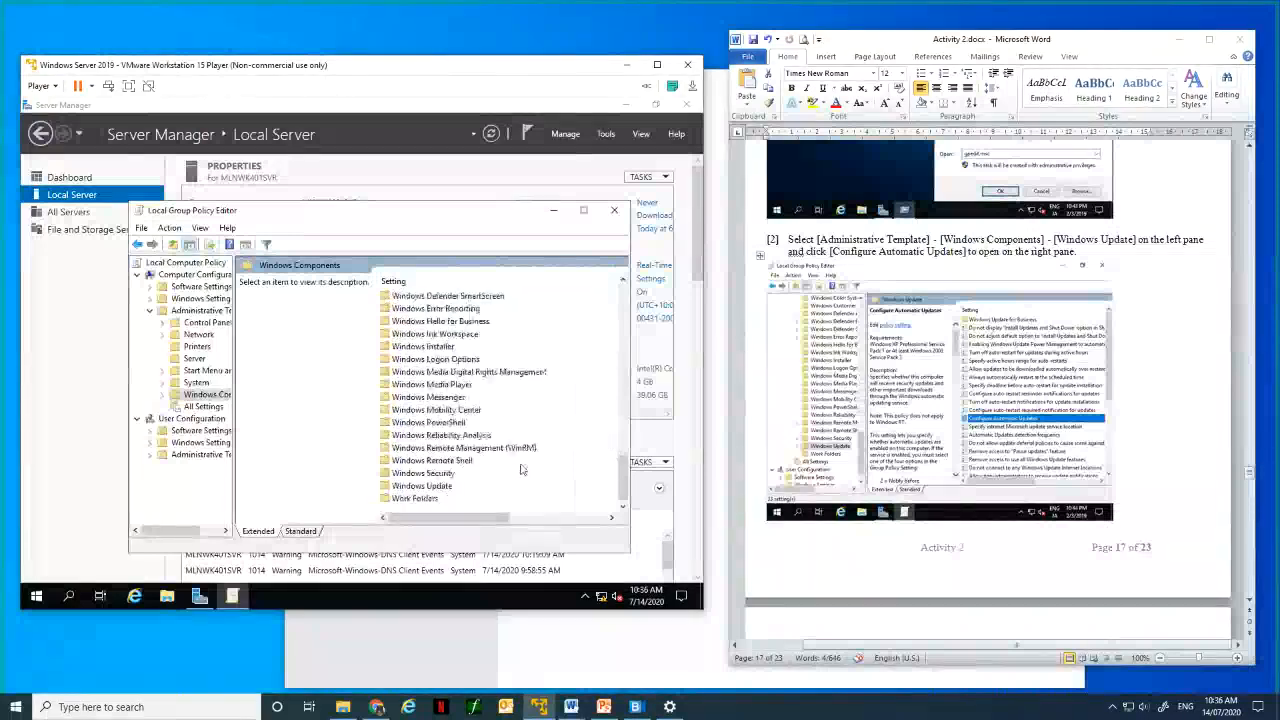
pyautogui.doubleClick(422, 486)
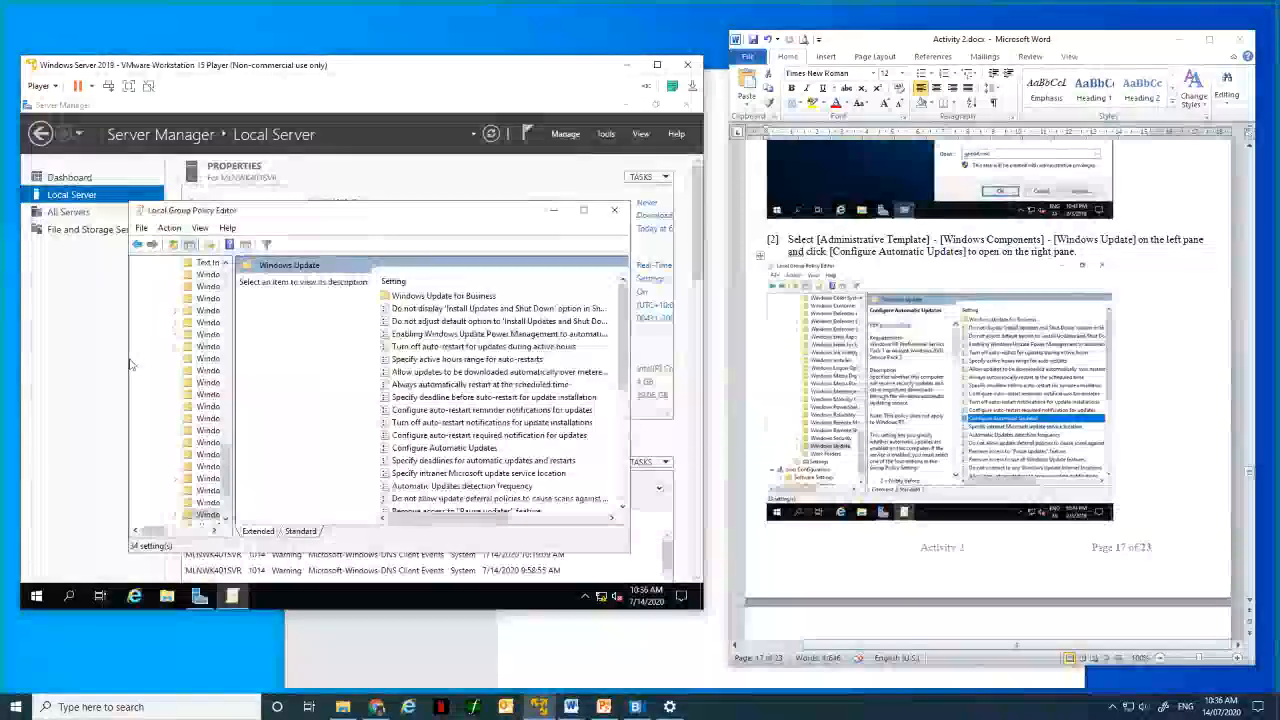
# - Widen the editor pane, expand Windows Update and select Configure Automatic Updates
pyautogui.moveTo(129, 358); pyautogui.dragTo(37, 358)
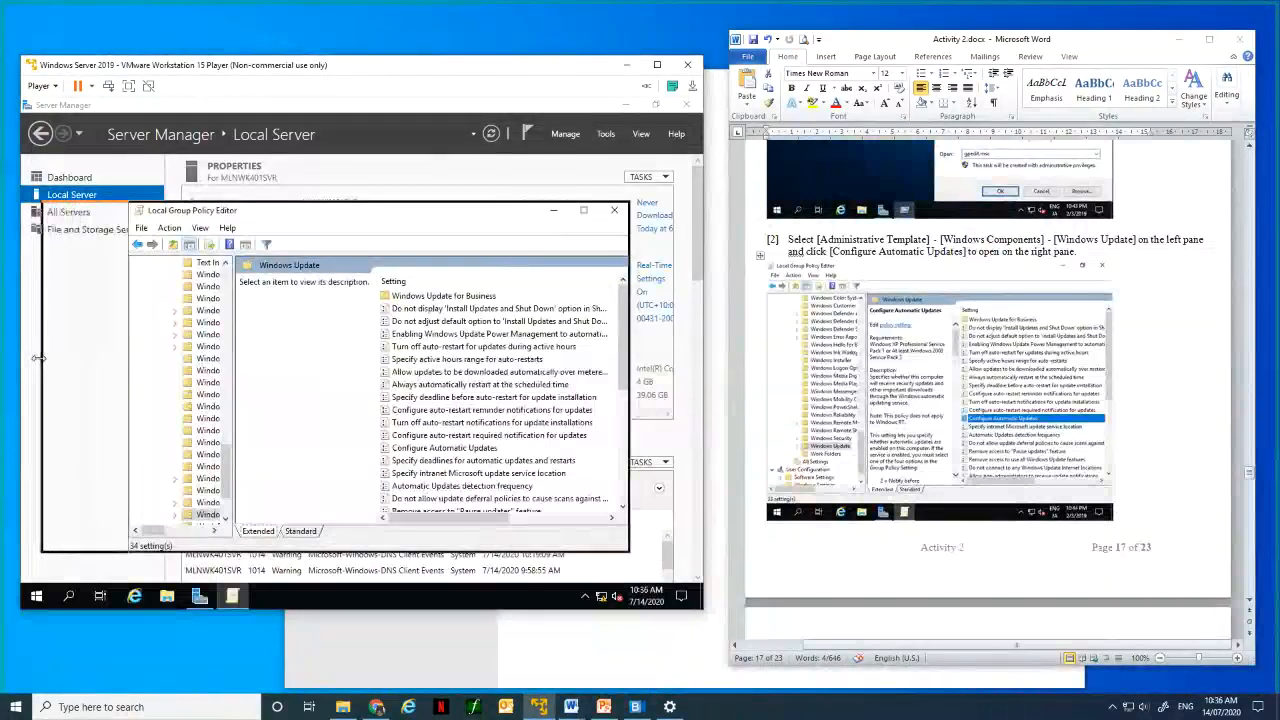
pyautogui.moveTo(37, 358); pyautogui.dragTo(37, 358)
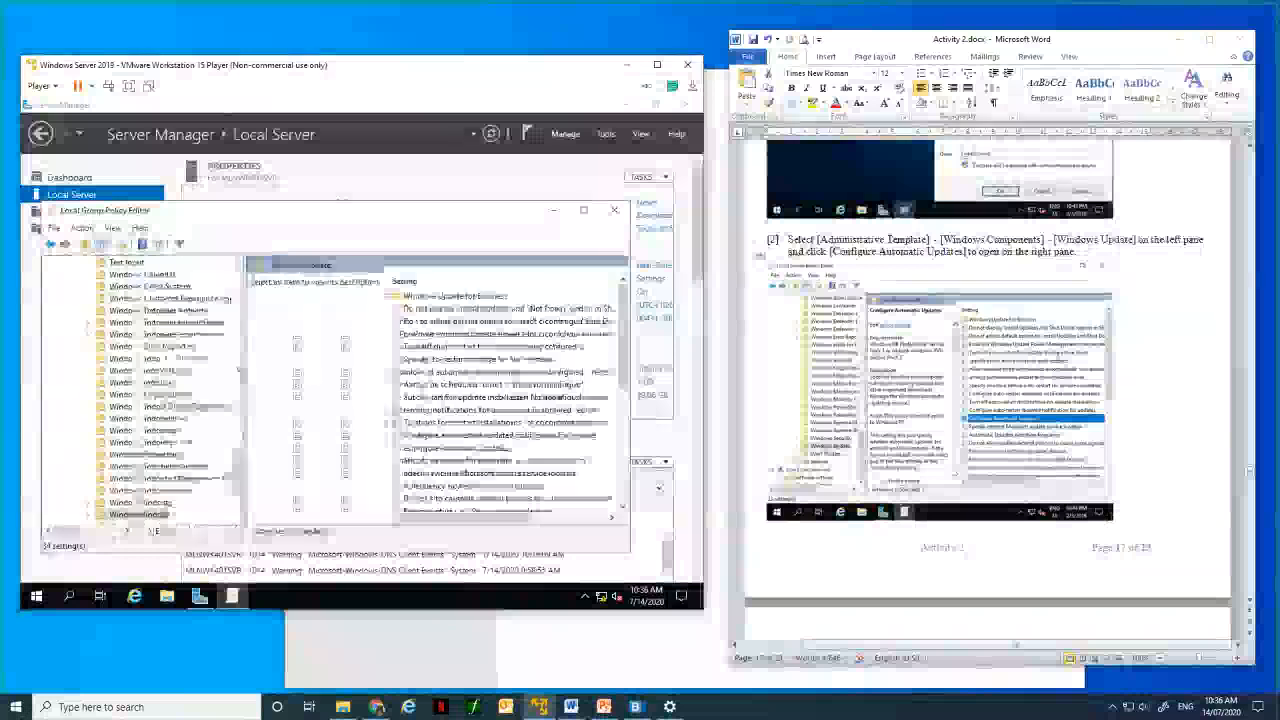
pyautogui.scroll(-2, 214, 401)
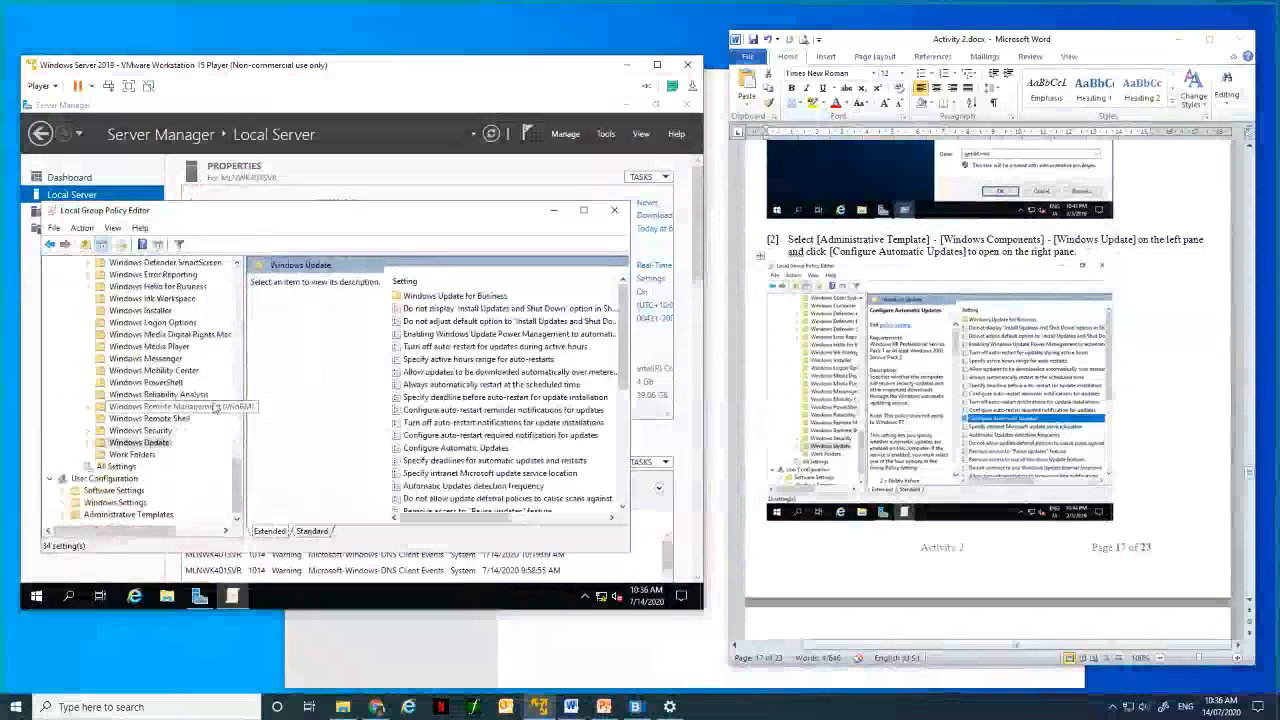
pyautogui.click(91, 443)
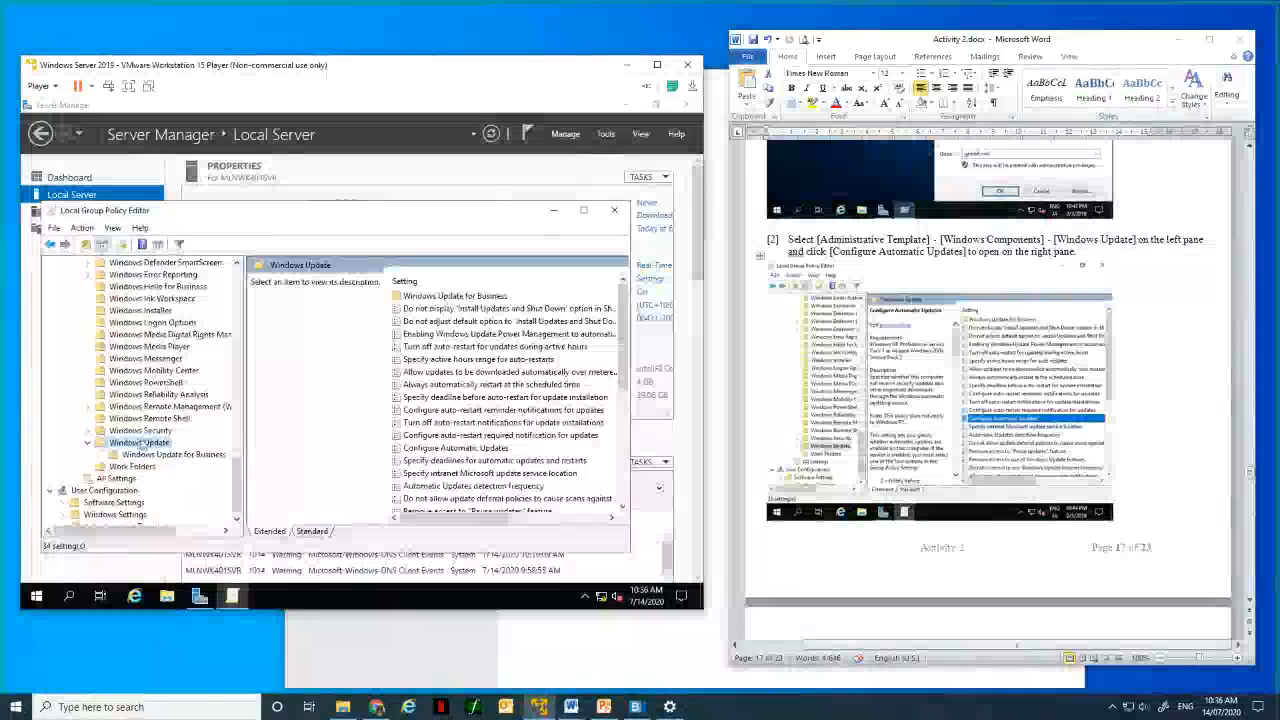
pyautogui.scroll(-2, 395, 425)
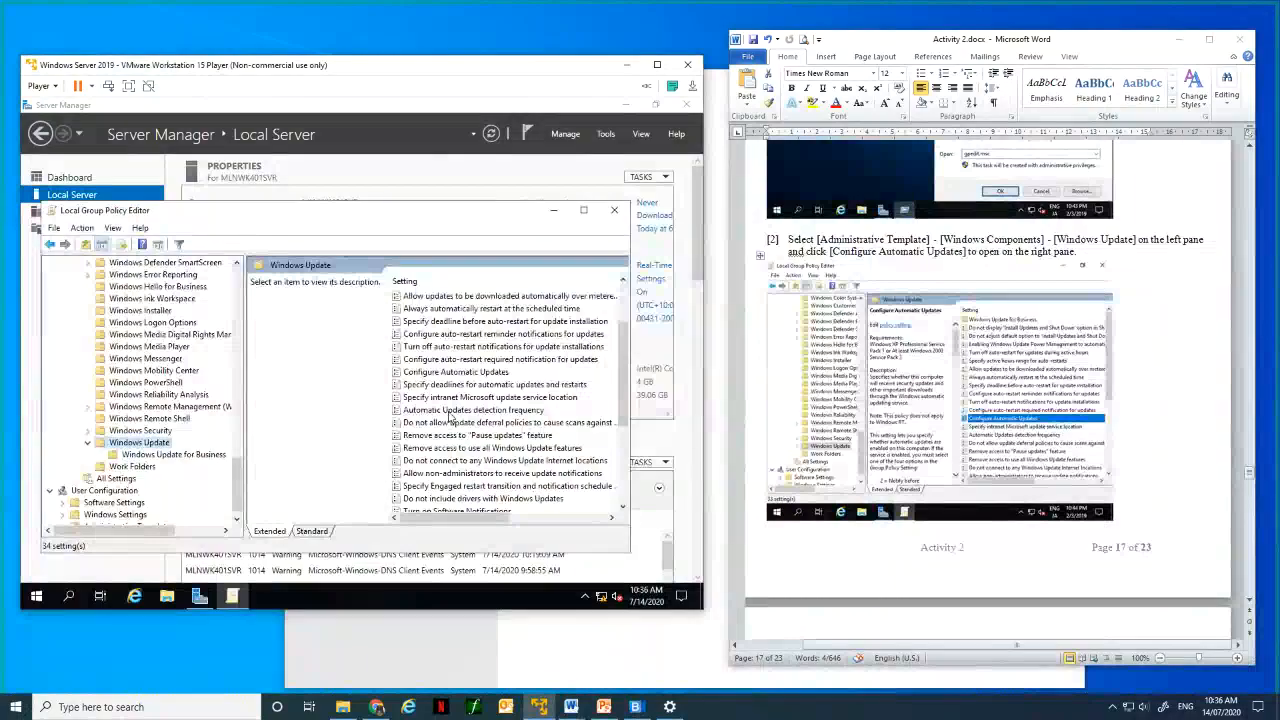
pyautogui.click(455, 371)
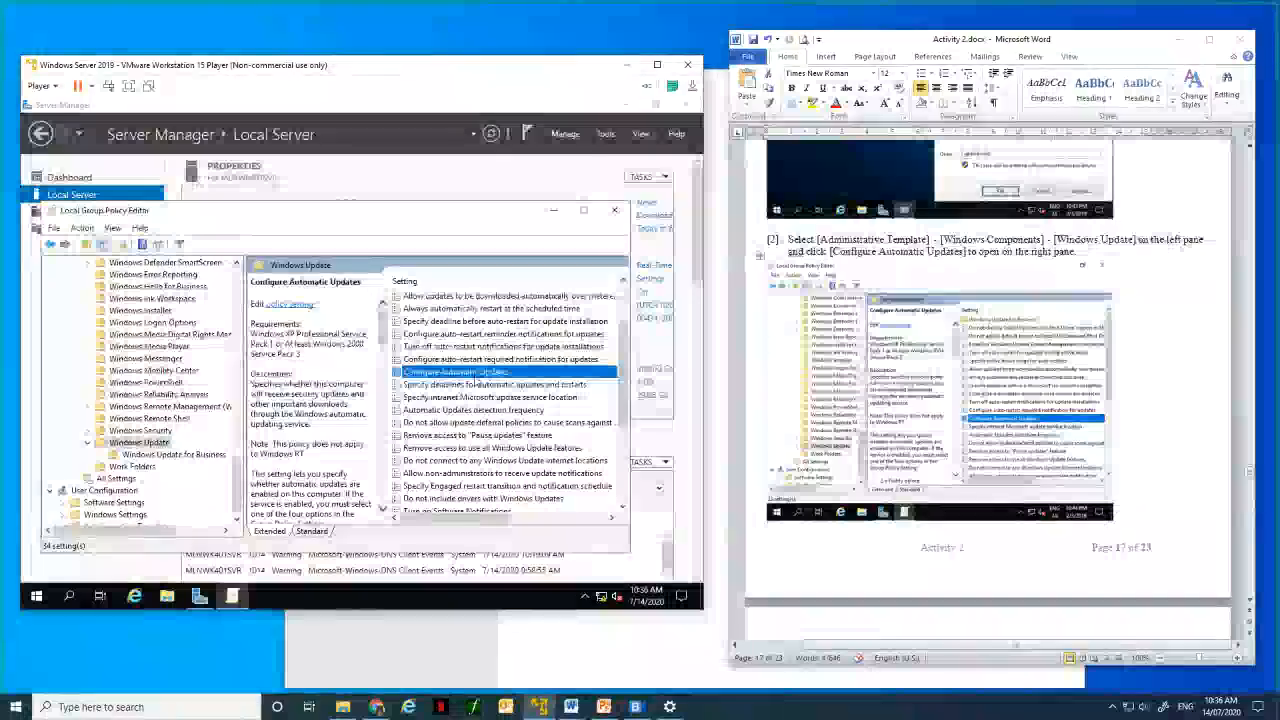
# - Open the Configure Automatic Updates policy and read step [3] in the Word guide
pyautogui.doubleClick(433, 372)
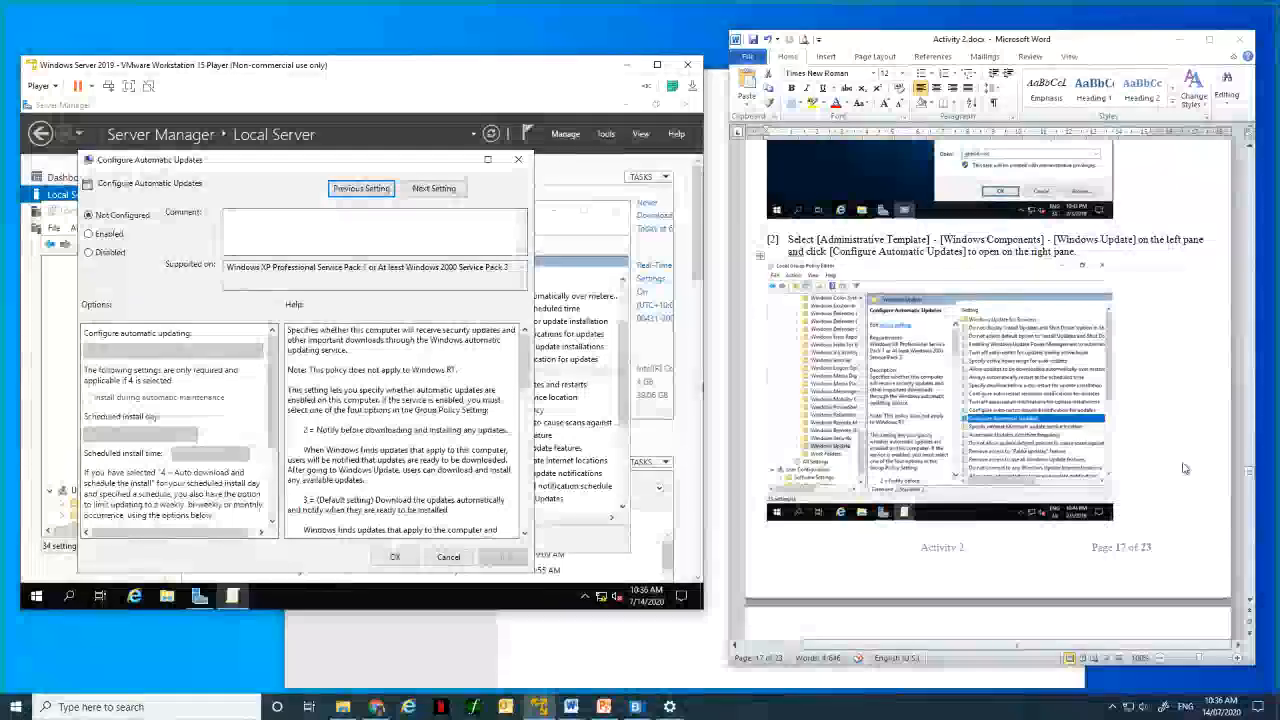
pyautogui.click(1184, 468)
pyautogui.scroll(-5, 1190, 463)
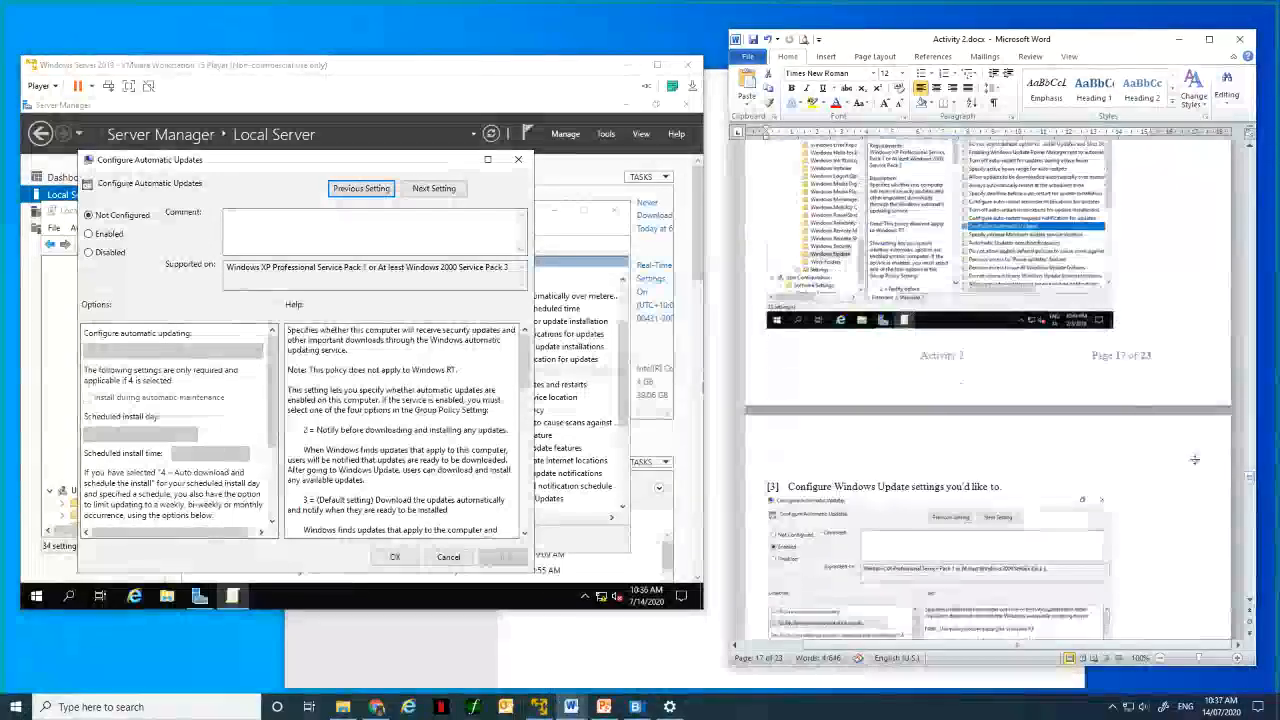
pyautogui.scroll(-5, 1194, 460)
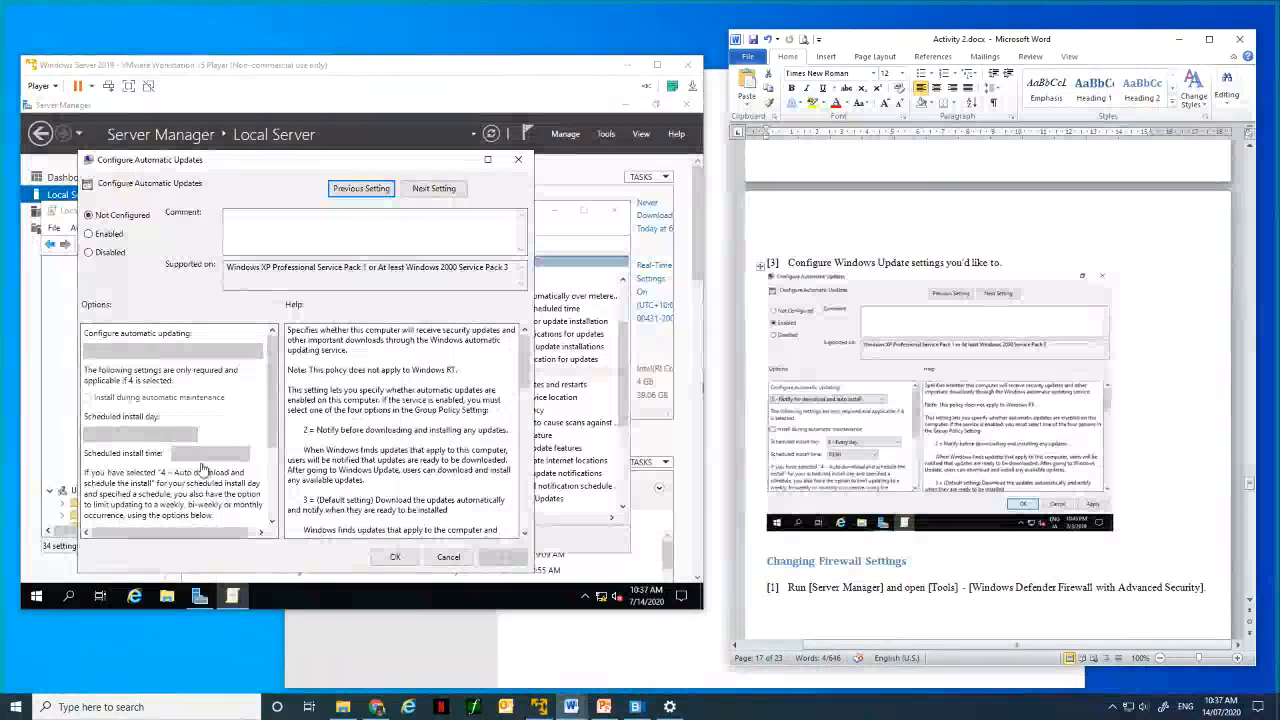
# - Back in the VM, review the policy's Options panel, still set to Not Configured
pyautogui.click(271, 417)
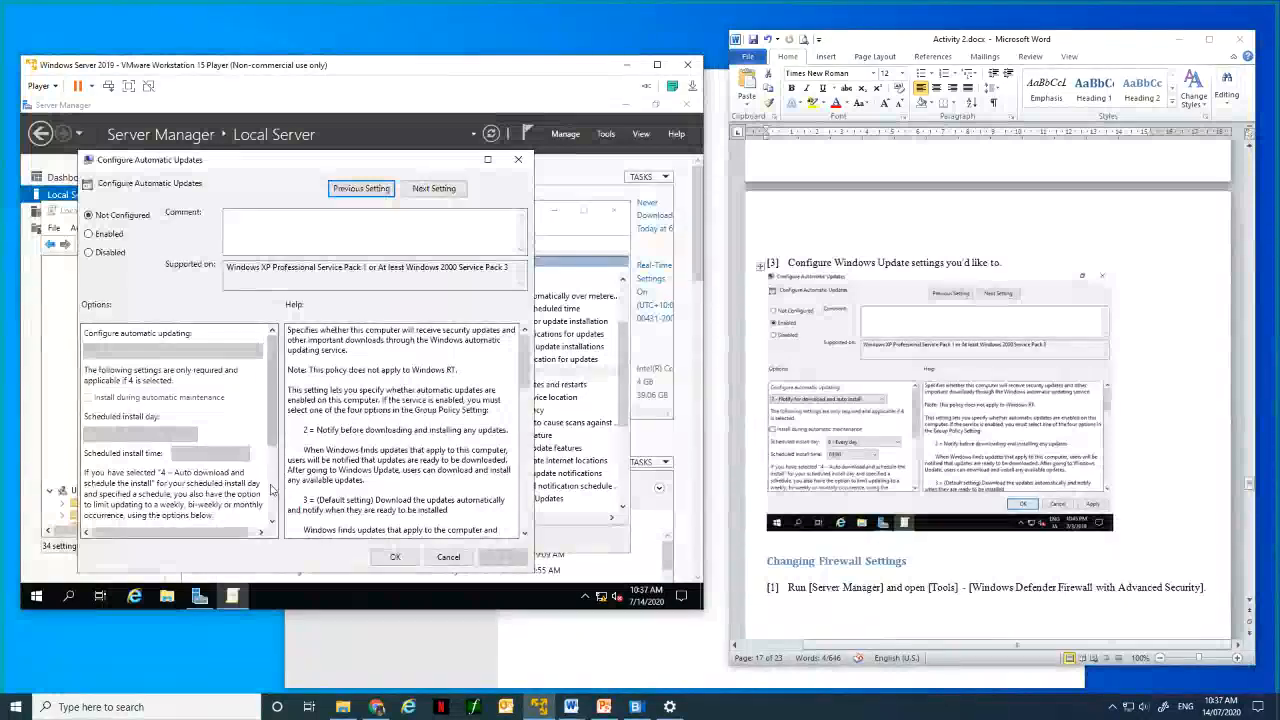
pyautogui.scroll(-2, 271, 484)
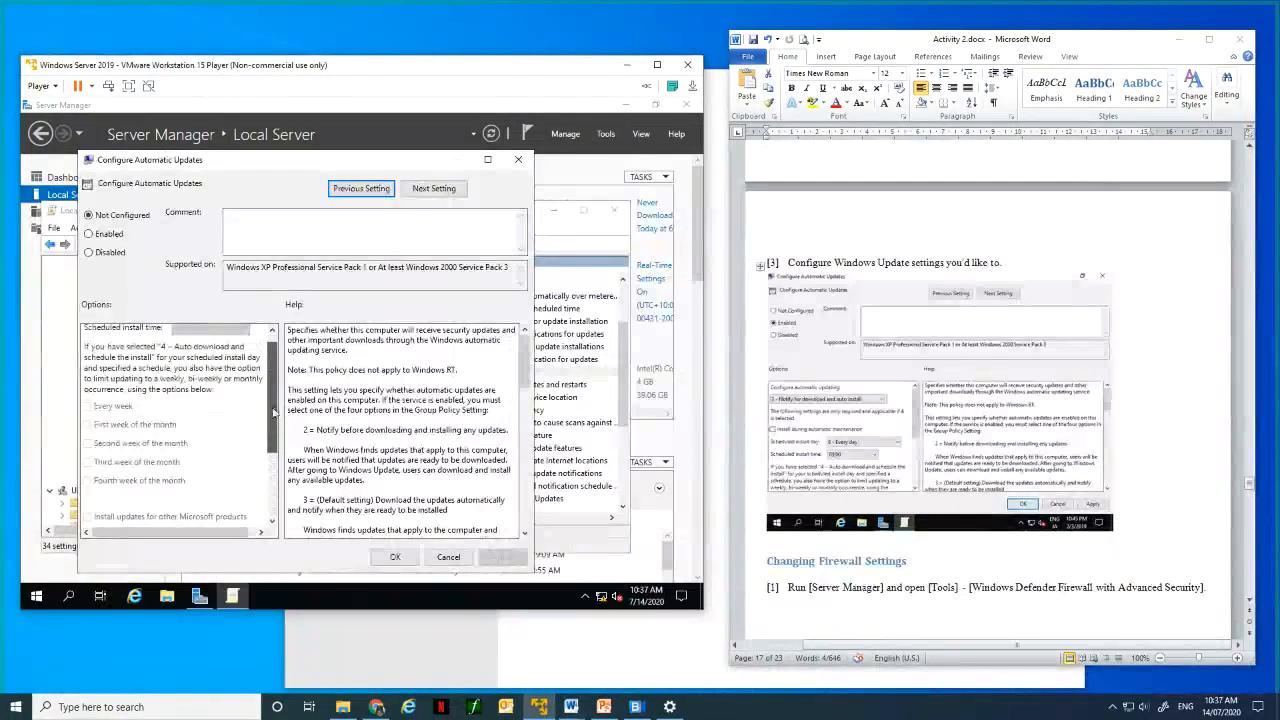
pyautogui.scroll(2, 271, 412)
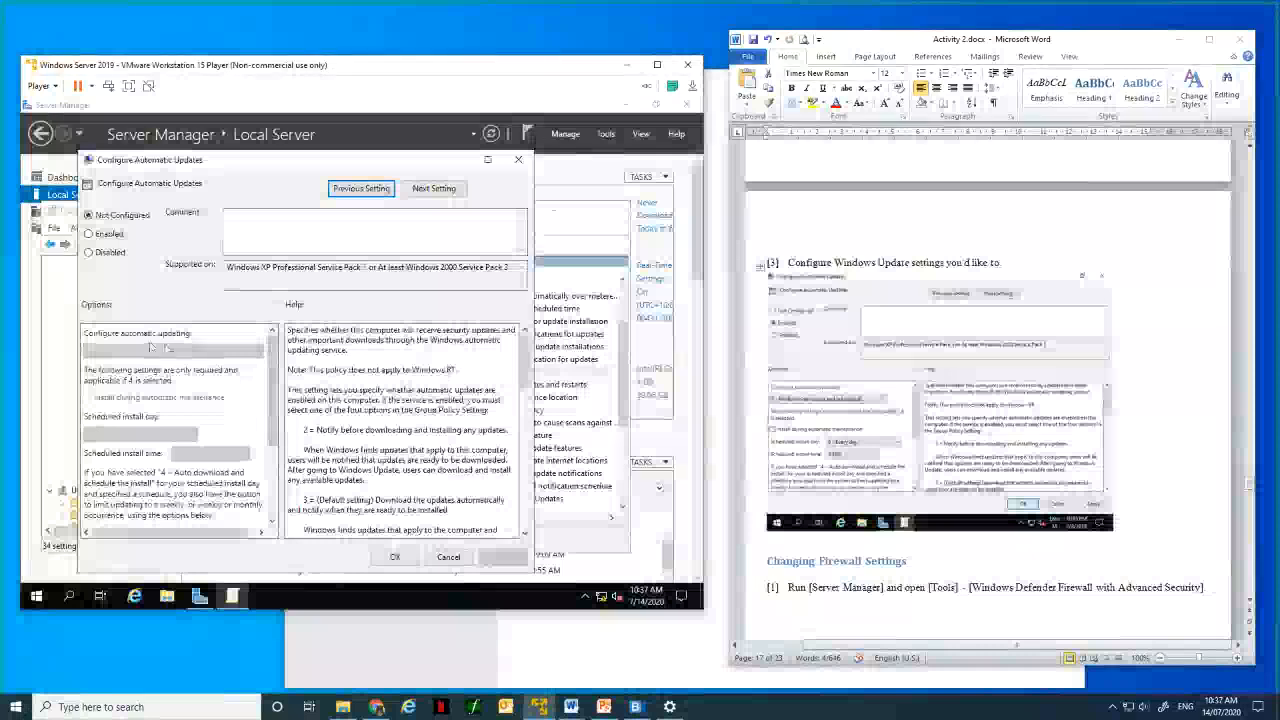
# - Enable the policy with '4 - Auto download and schedule the install', Every Wednesday at 18:00
pyautogui.click(115, 236)
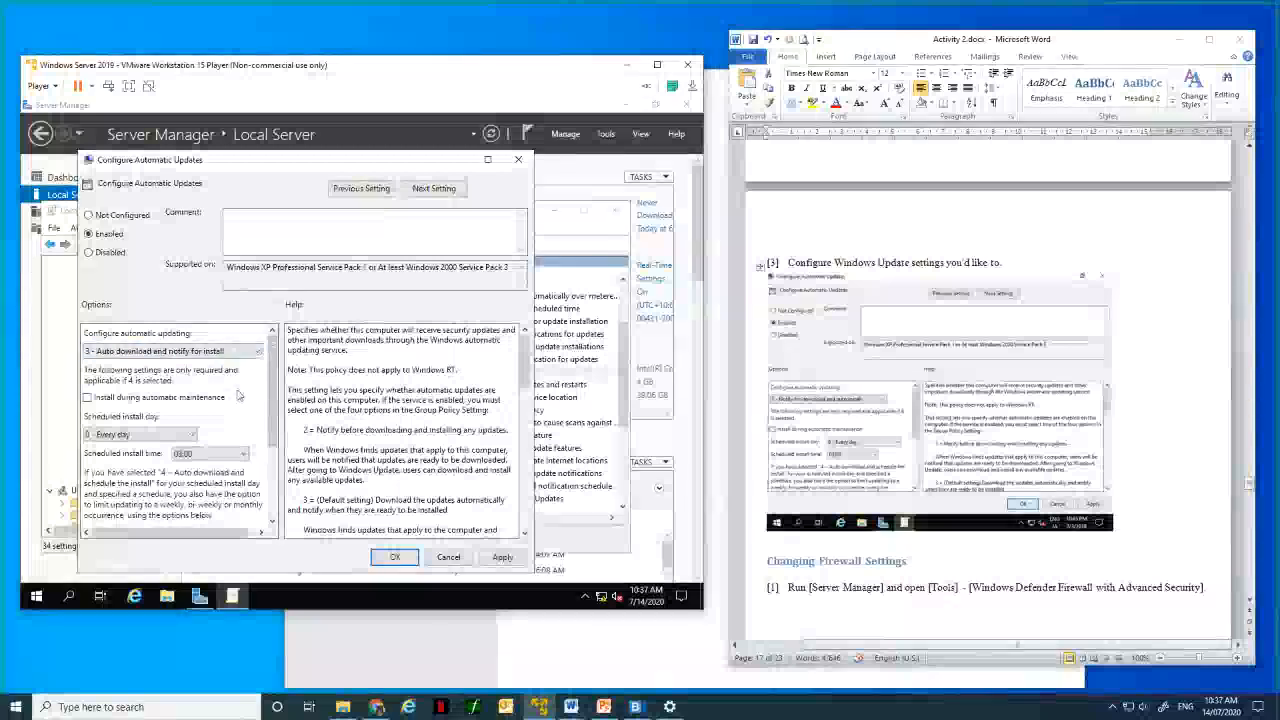
pyautogui.click(230, 351)
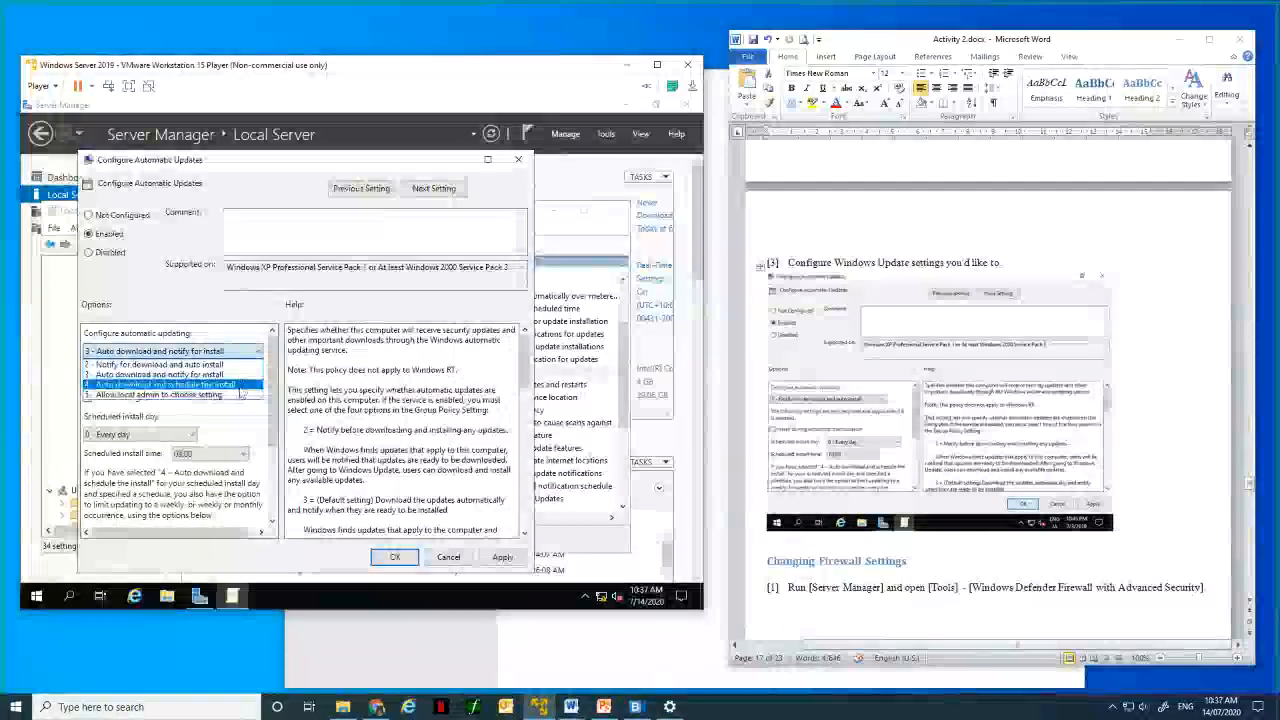
pyautogui.click(228, 386)
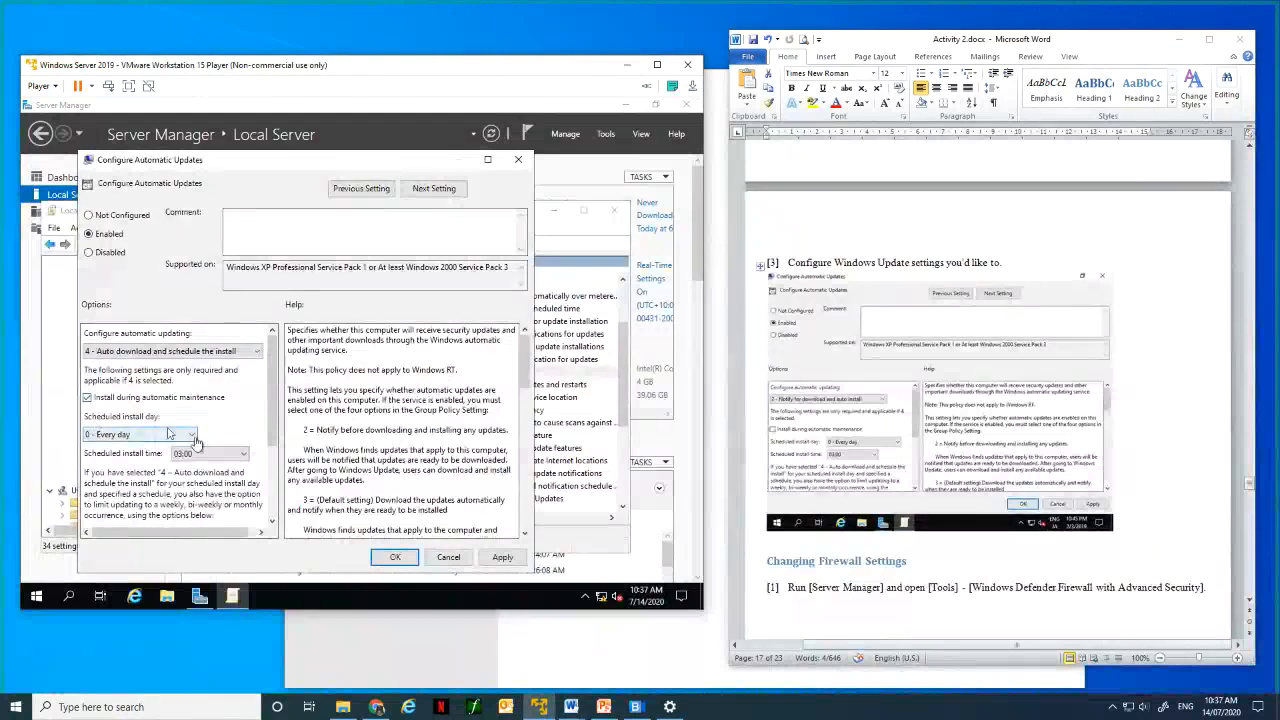
pyautogui.click(192, 436)
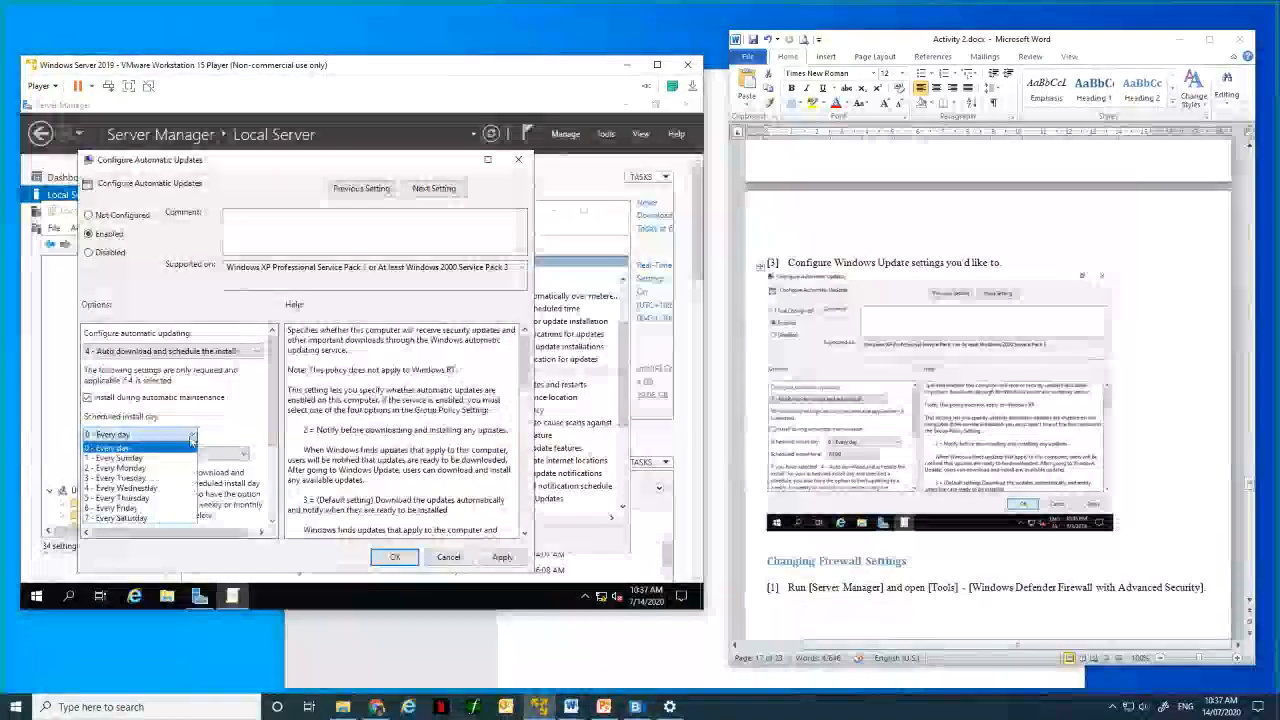
pyautogui.click(155, 489)
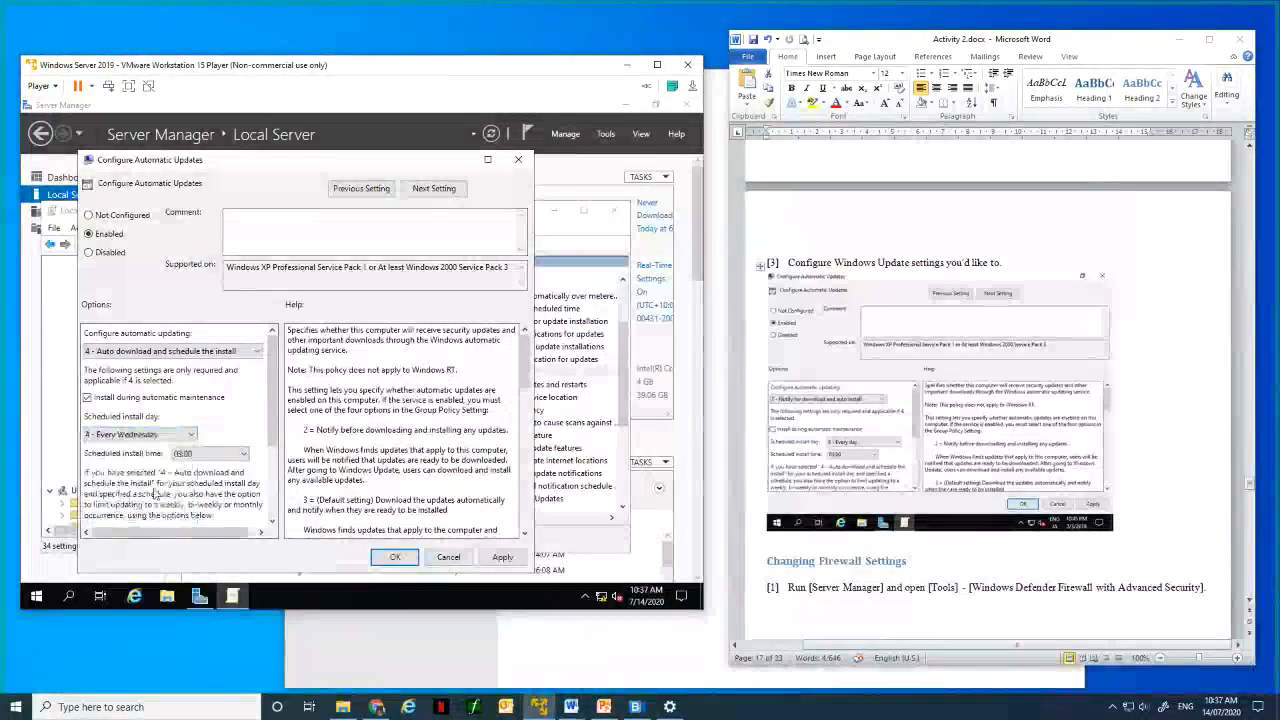
pyautogui.click(228, 455)
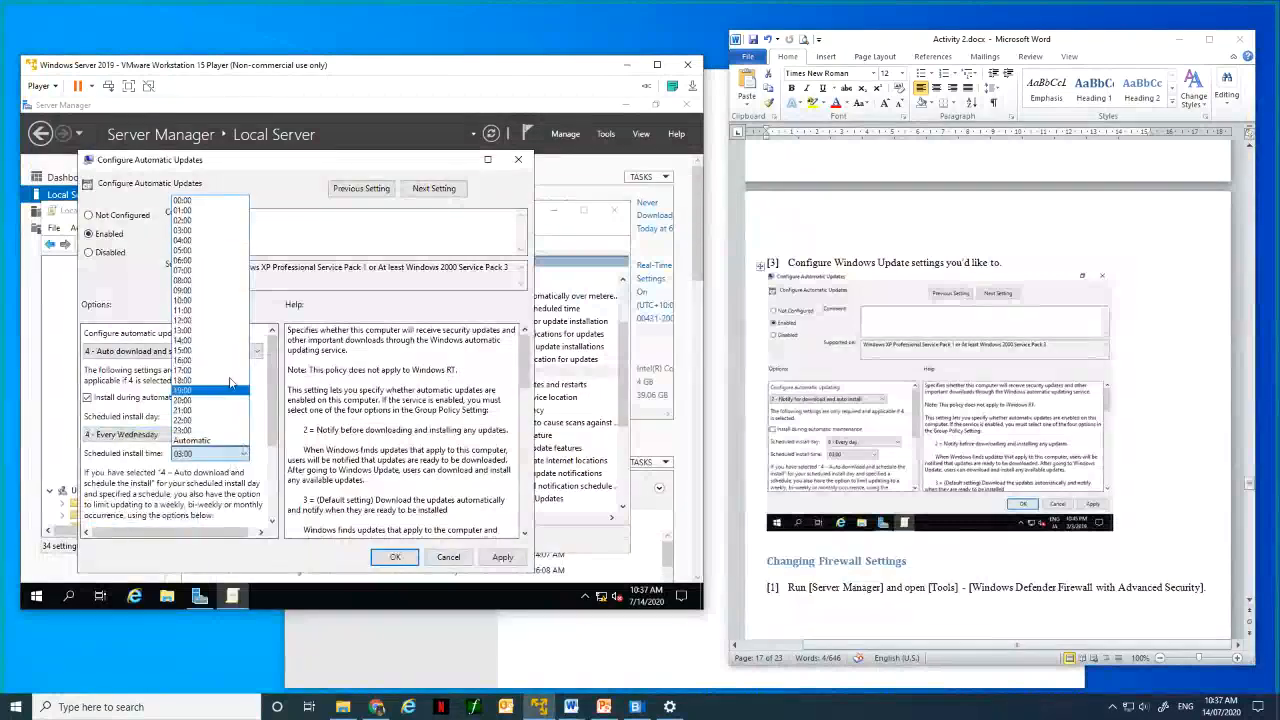
pyautogui.click(229, 381)
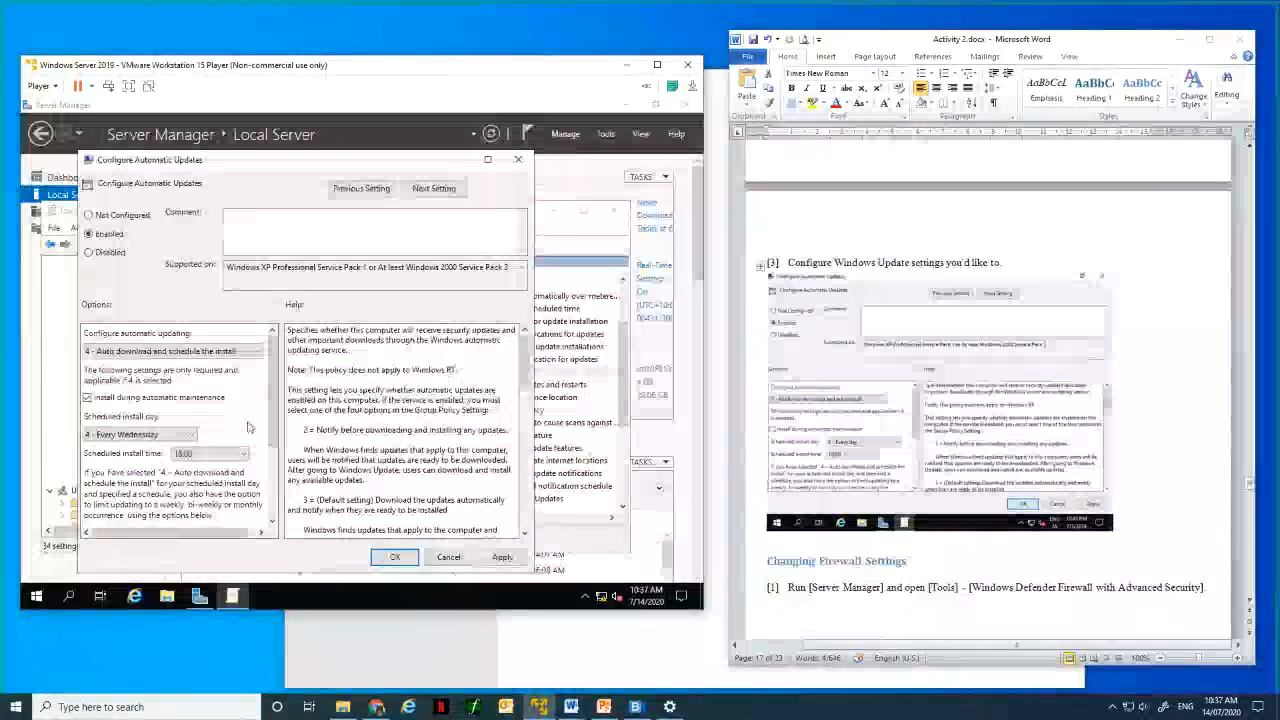
pyautogui.scroll(-2, 262, 430)
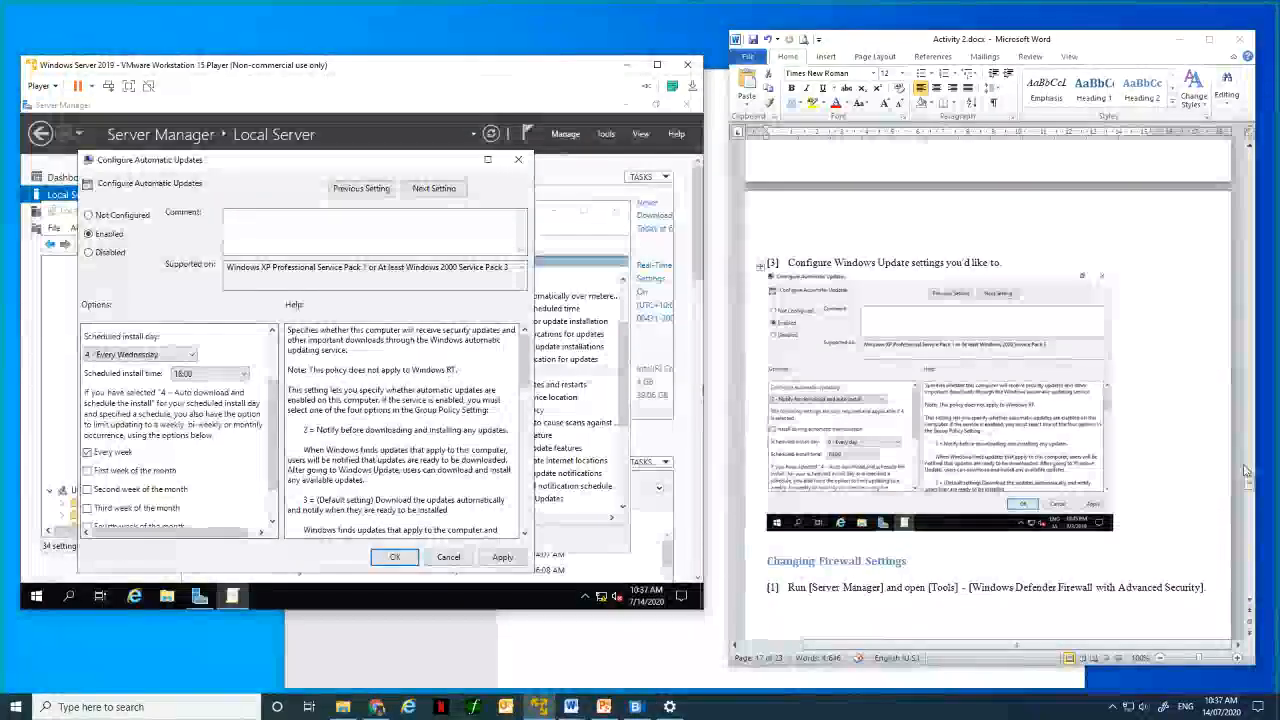
pyautogui.moveTo(1246, 470); pyautogui.dragTo(1250, 165)
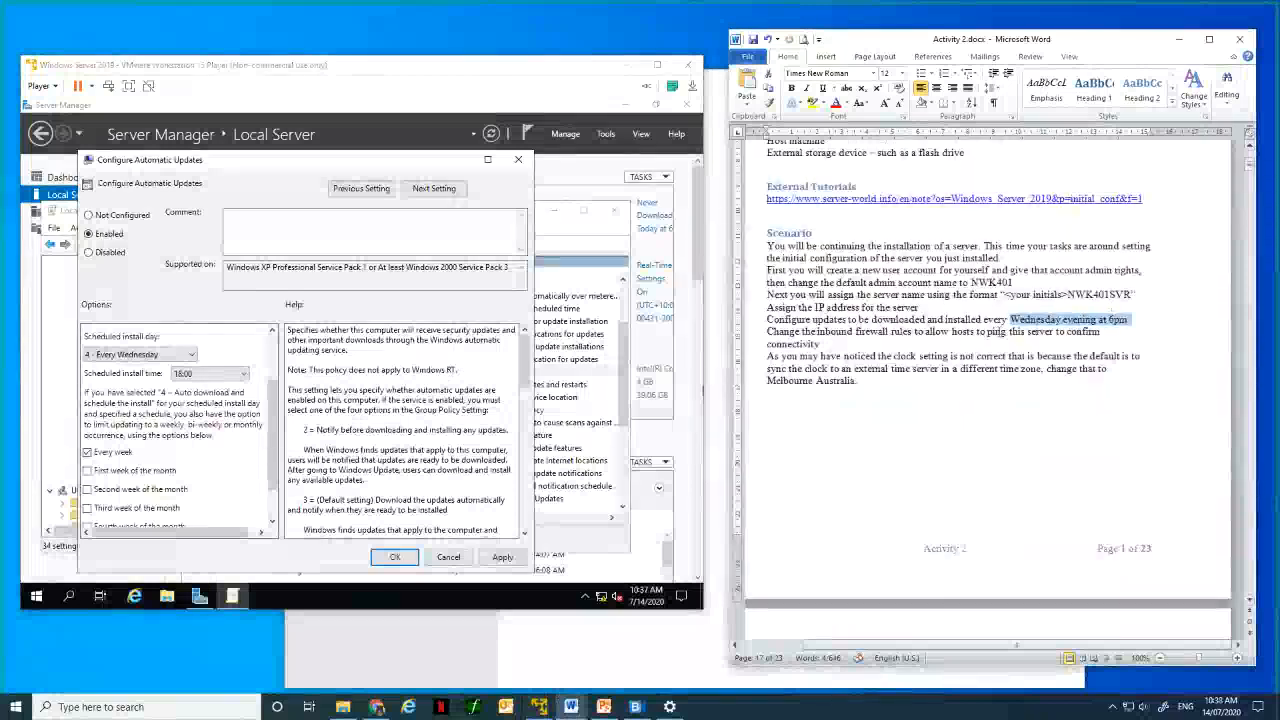
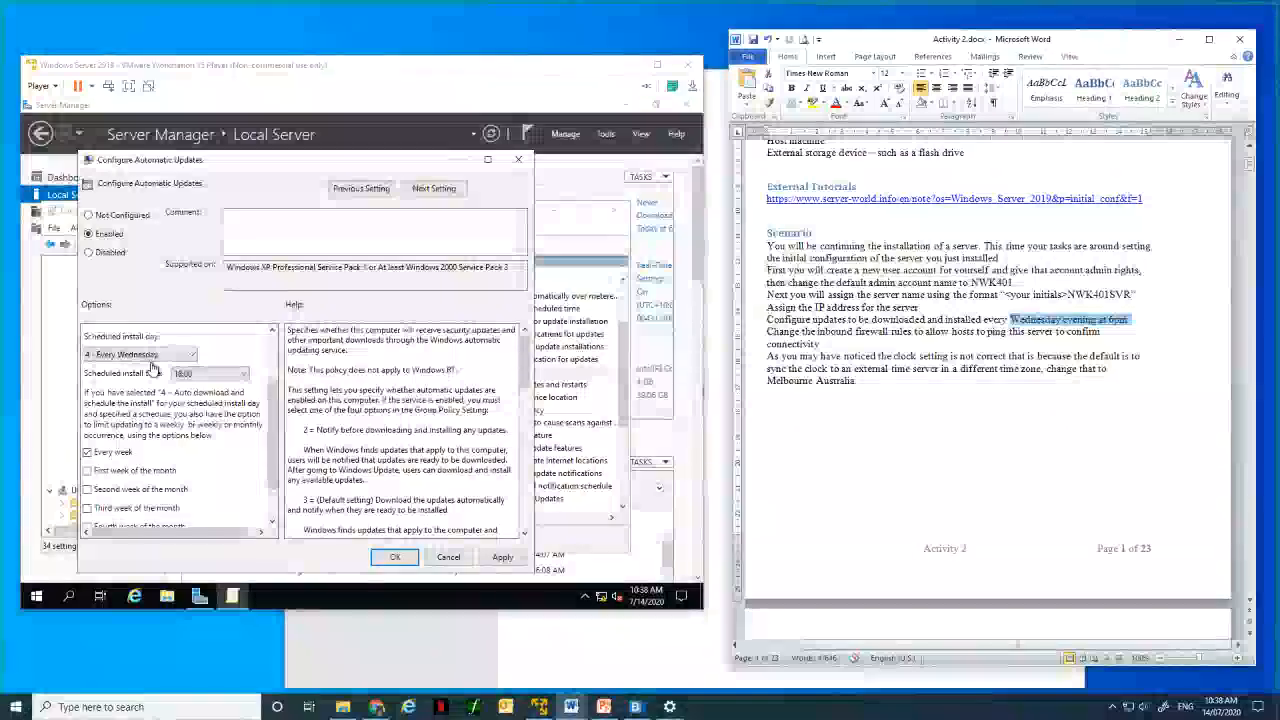
# - Apply the Configure Automatic Updates schedule of every Wednesday at 18:00
pyautogui.click(271, 470)
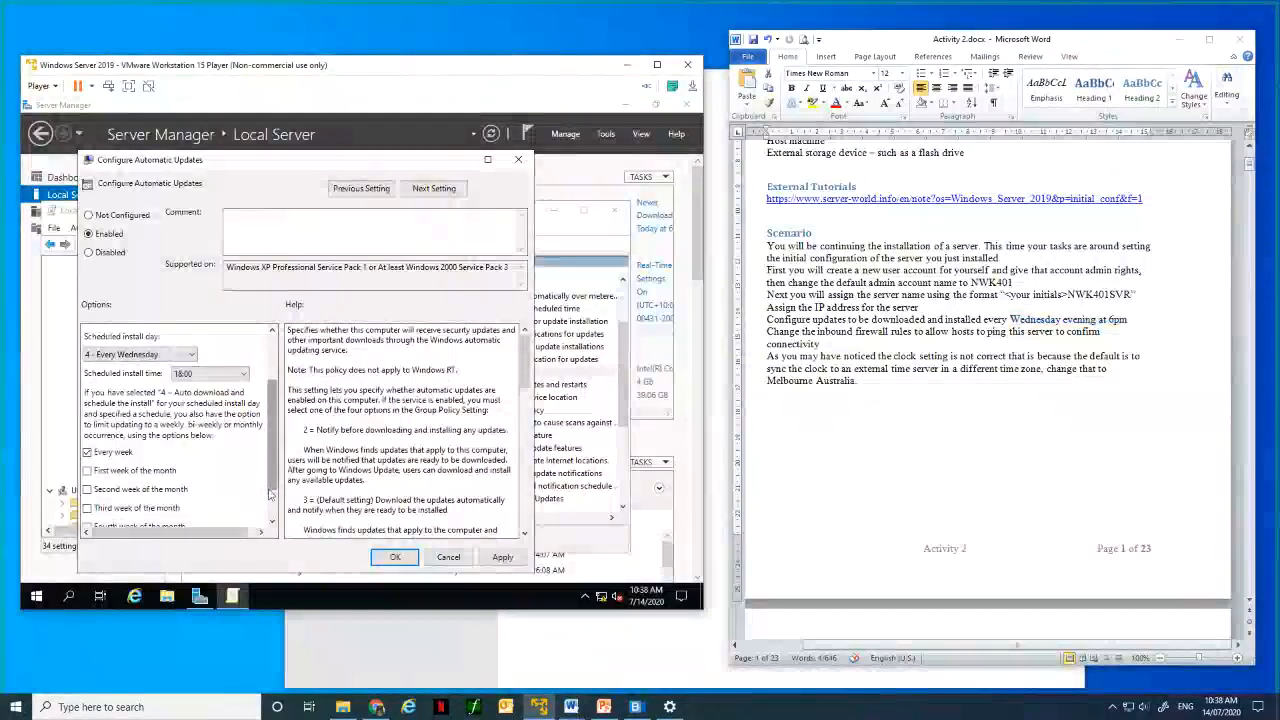
pyautogui.scroll(-2, 268, 515)
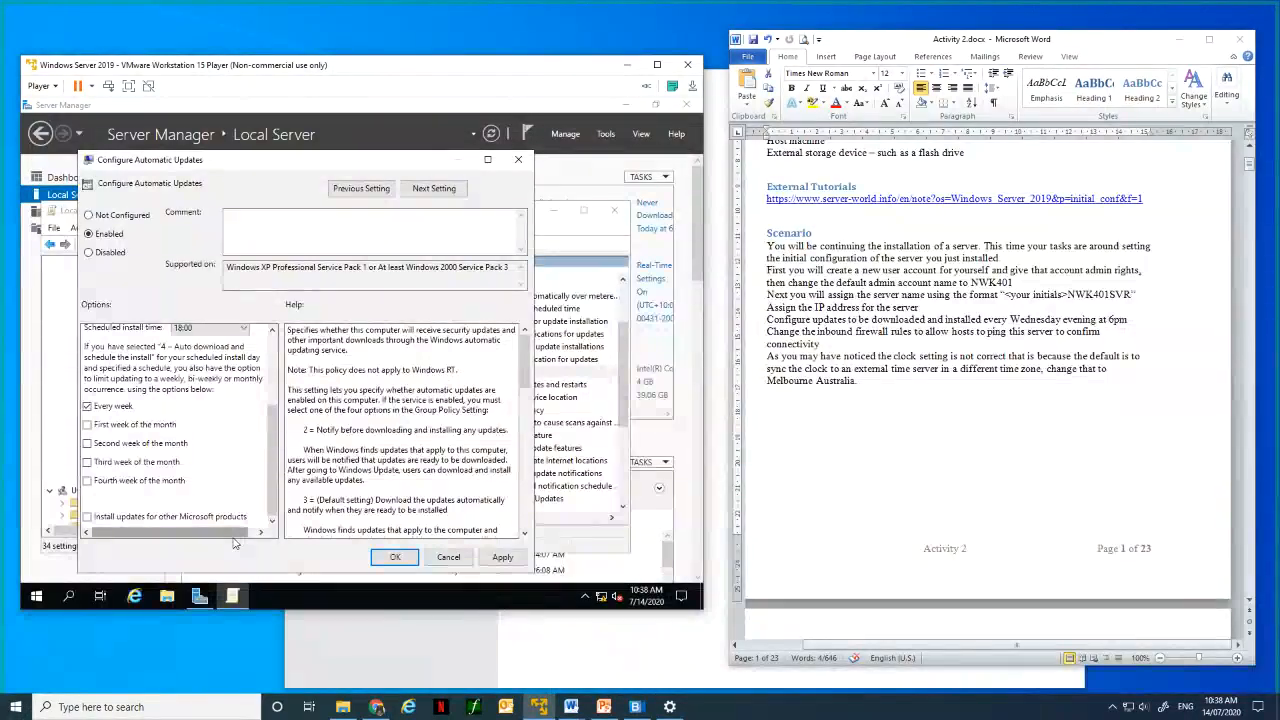
pyautogui.click(517, 558)
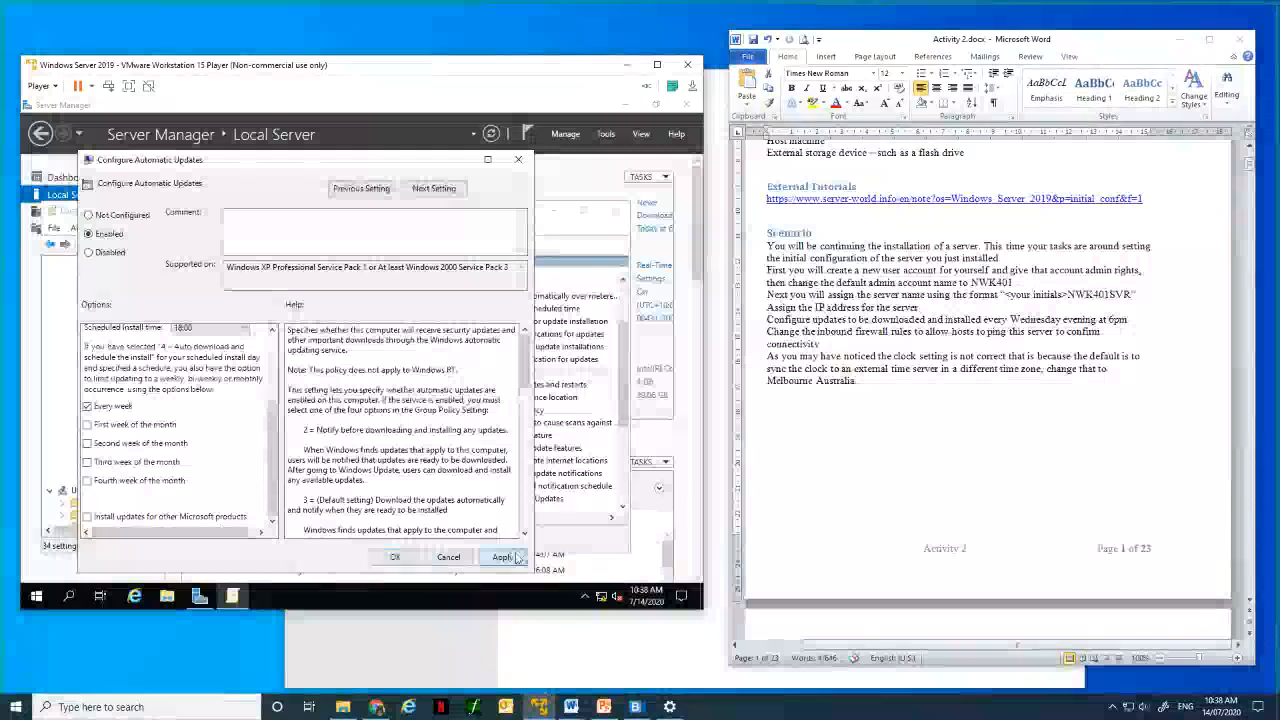
# - Confirm the update policy, close Group Policy Editor, and launch Windows Defender Firewall from Tools
pyautogui.click(396, 558)
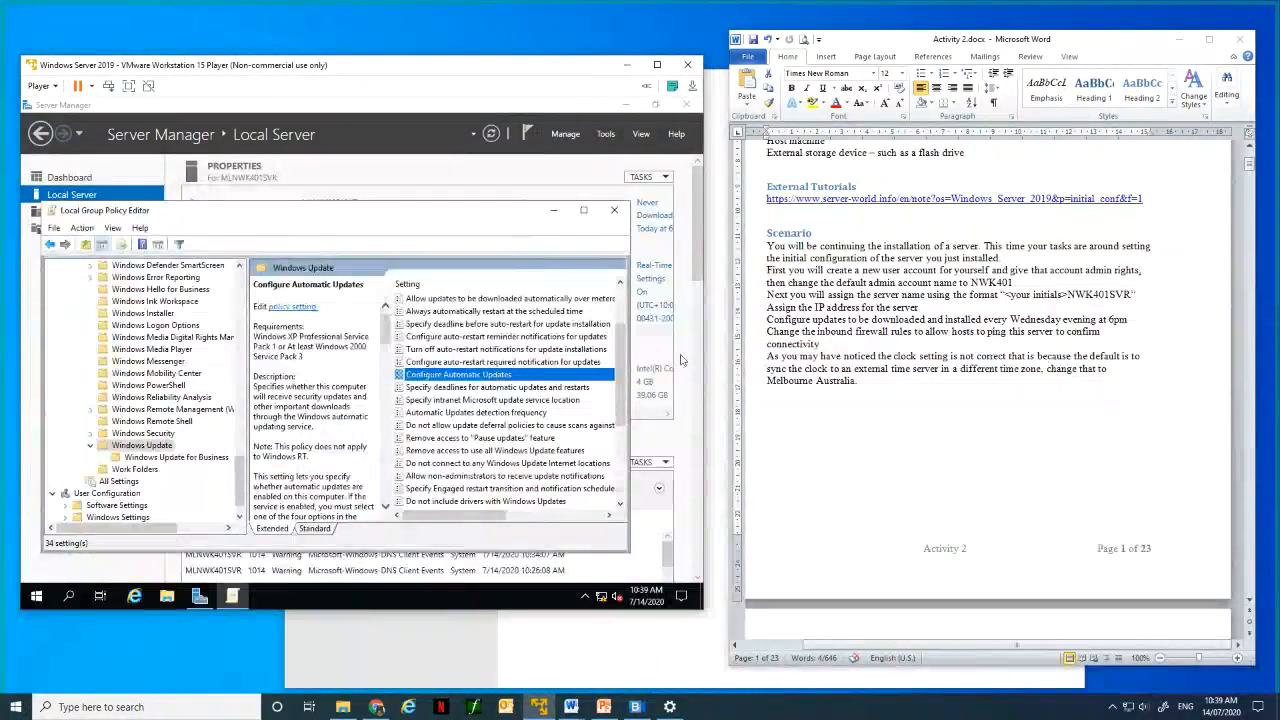
pyautogui.click(1087, 418)
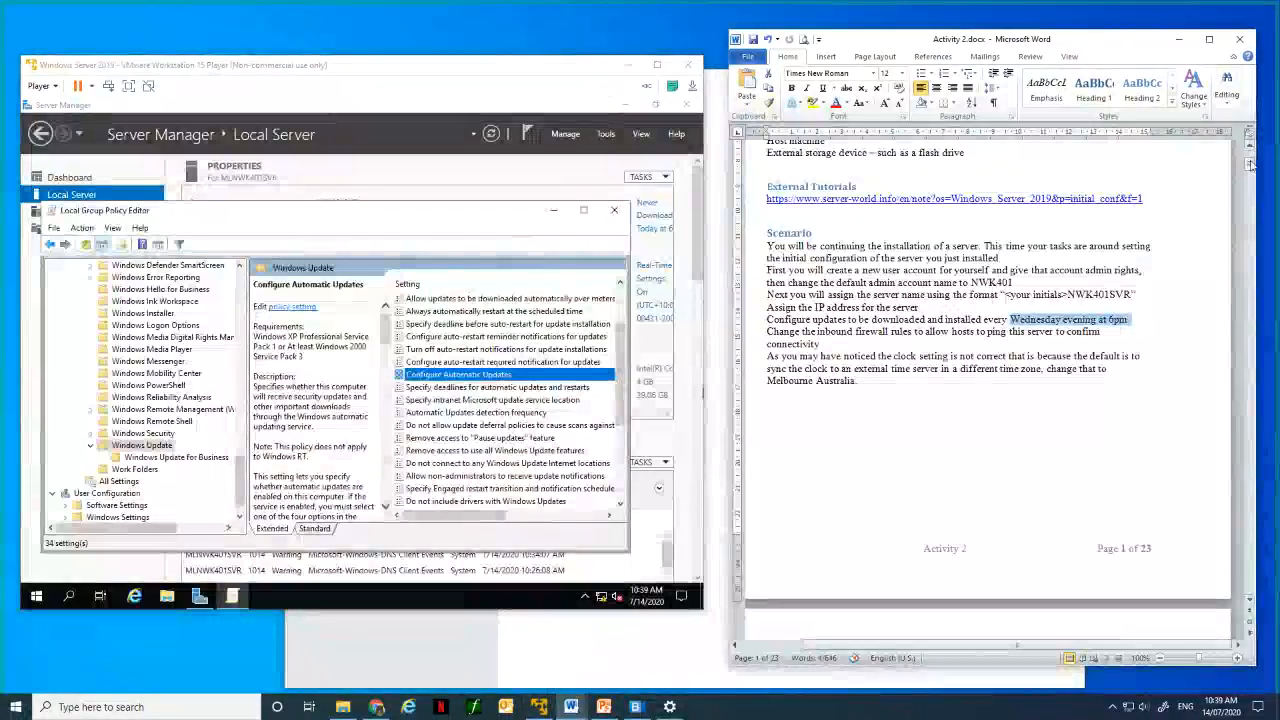
pyautogui.moveTo(1250, 165); pyautogui.dragTo(1252, 496)
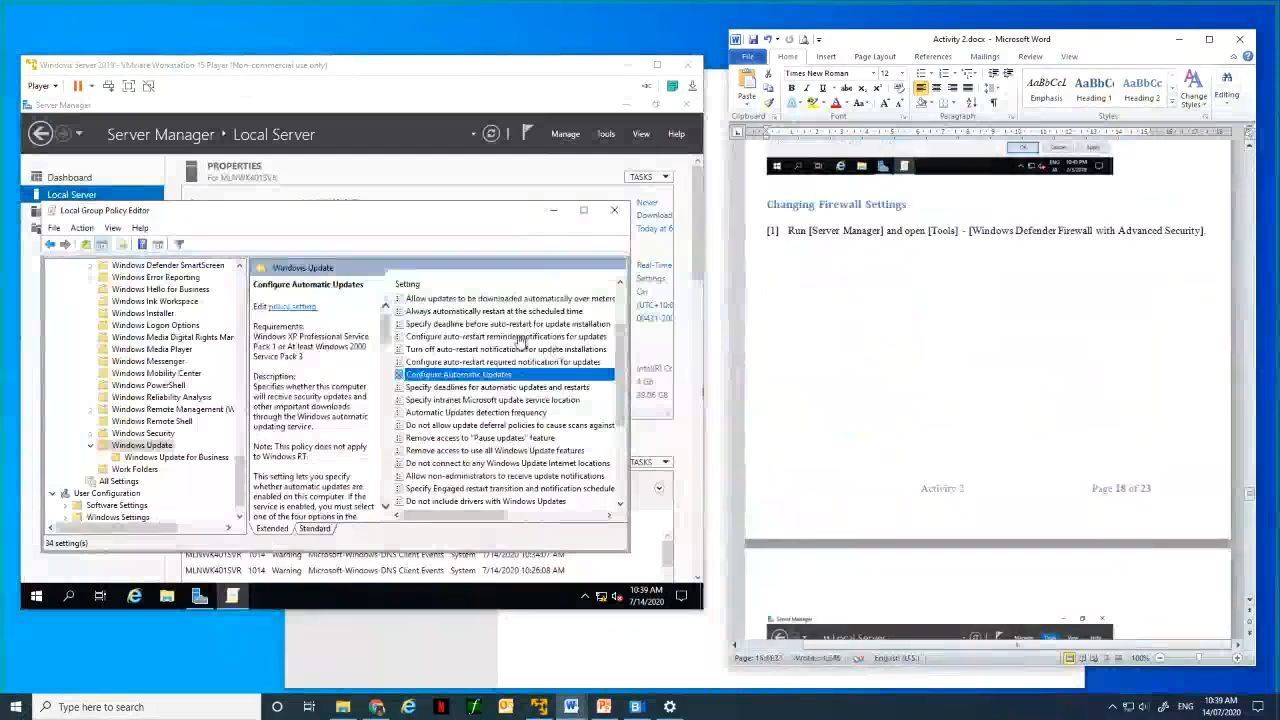
pyautogui.click(616, 215)
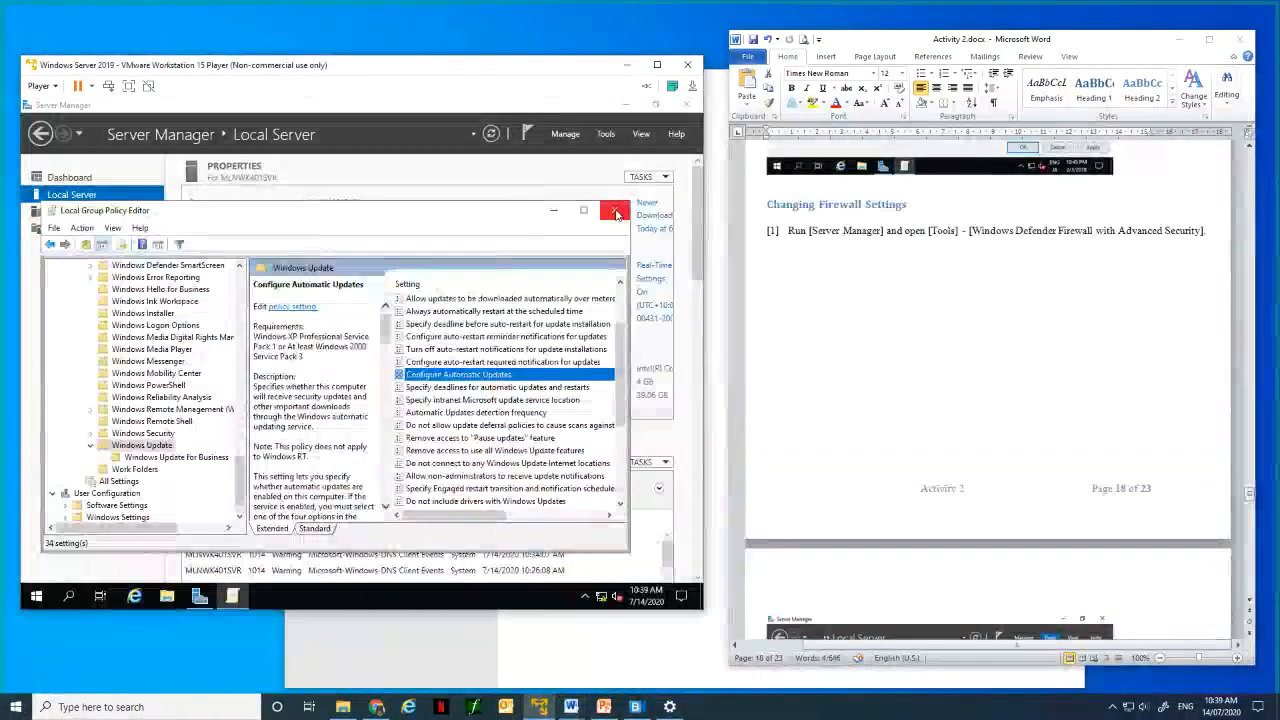
pyautogui.click(616, 213)
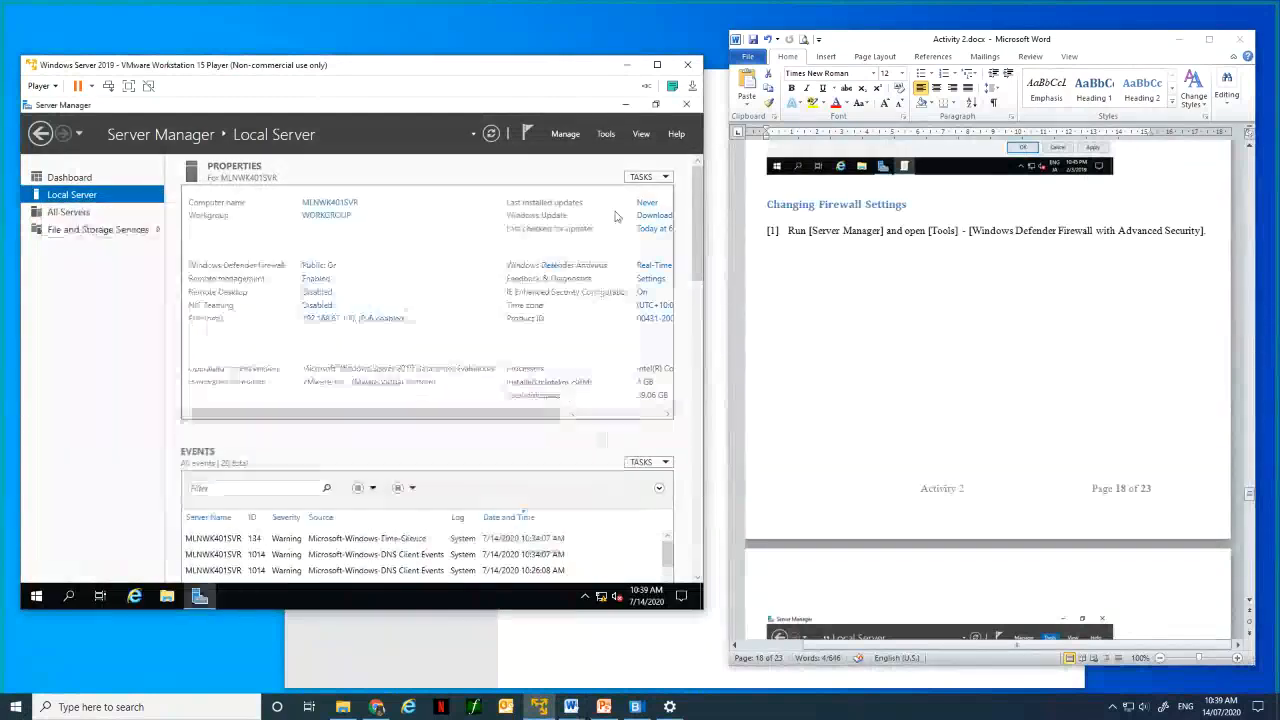
pyautogui.click(607, 134)
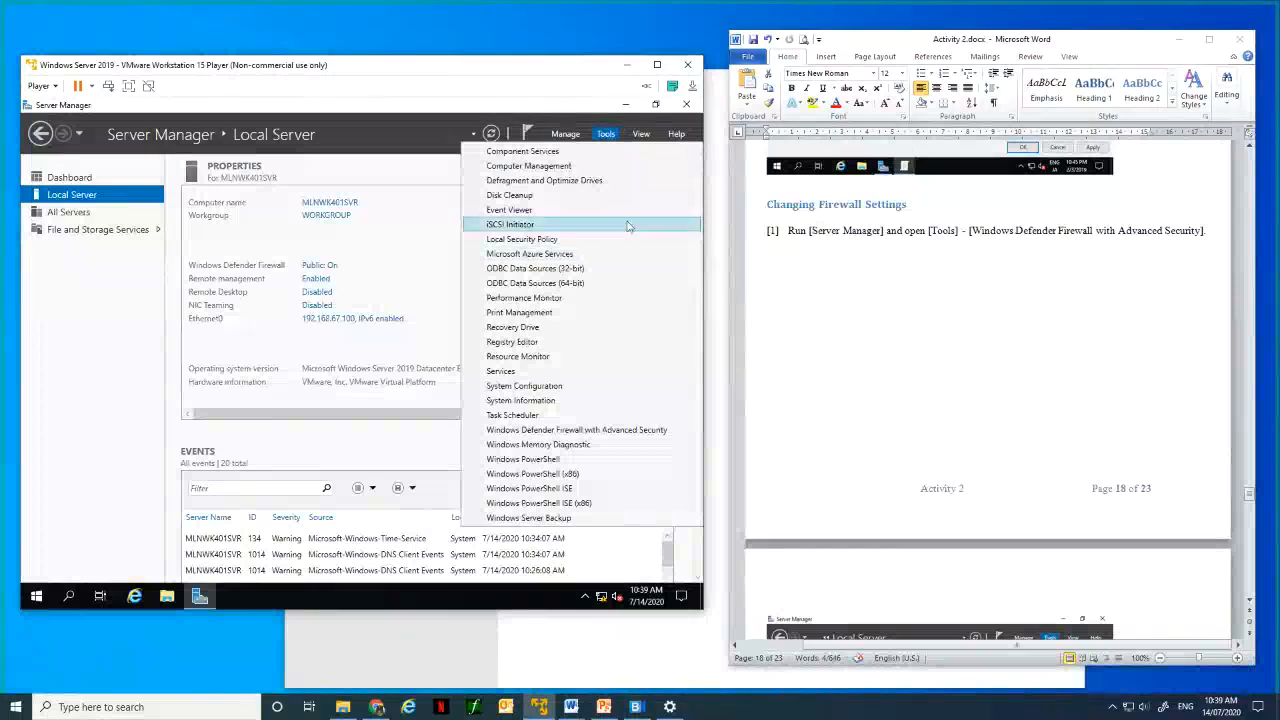
pyautogui.click(614, 431)
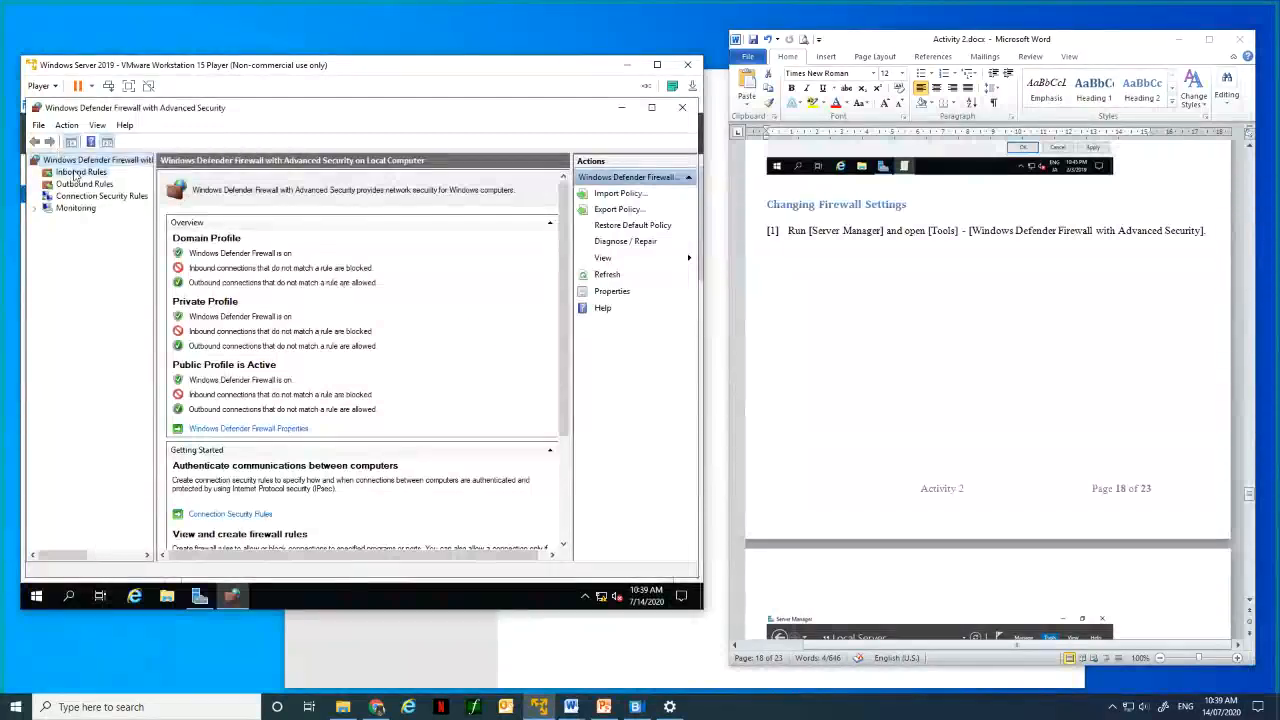
# - Show the Inbound Rules list and read ahead in the Word guide
pyautogui.click(78, 172)
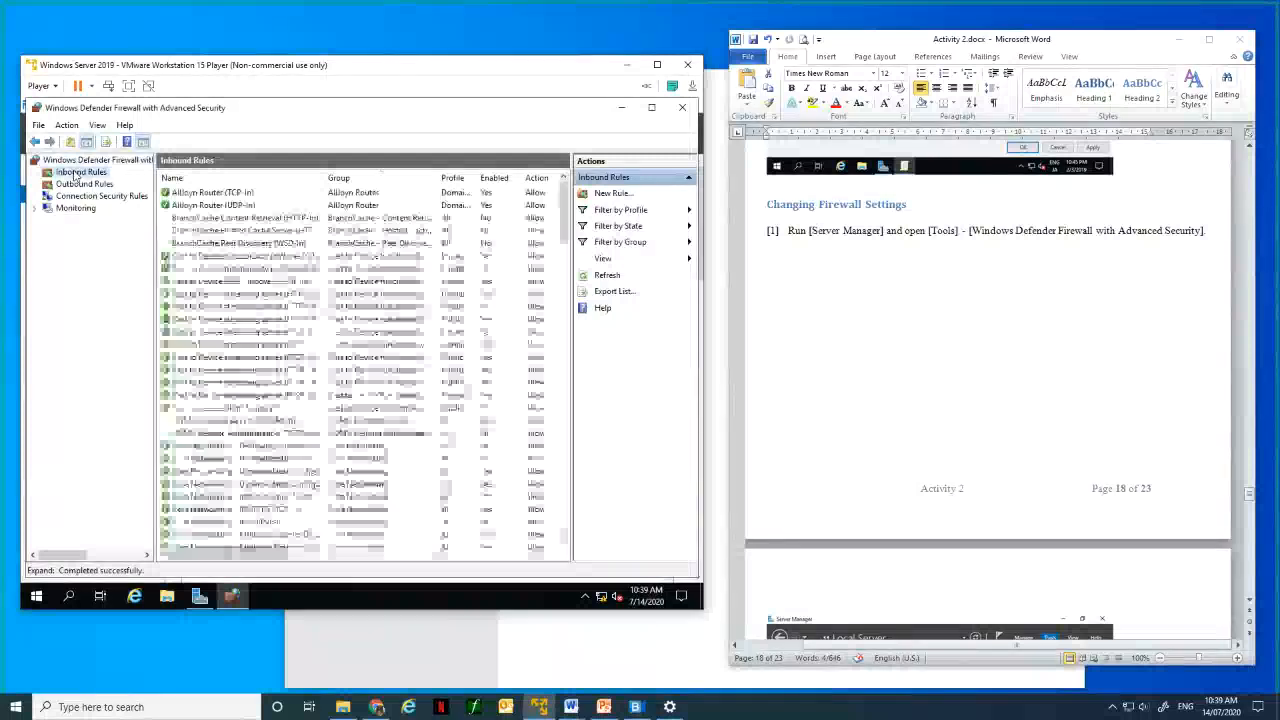
pyautogui.click(1206, 407)
pyautogui.scroll(-5, 1206, 407)
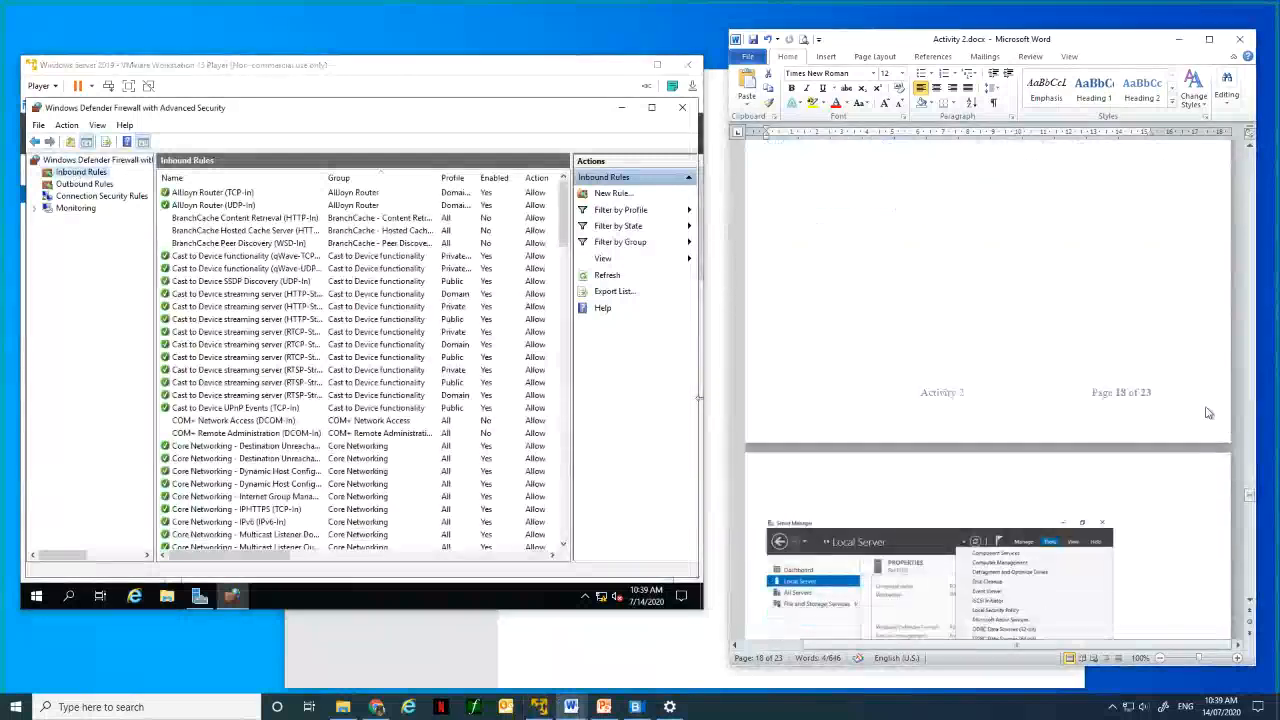
pyautogui.scroll(-3, 1206, 407)
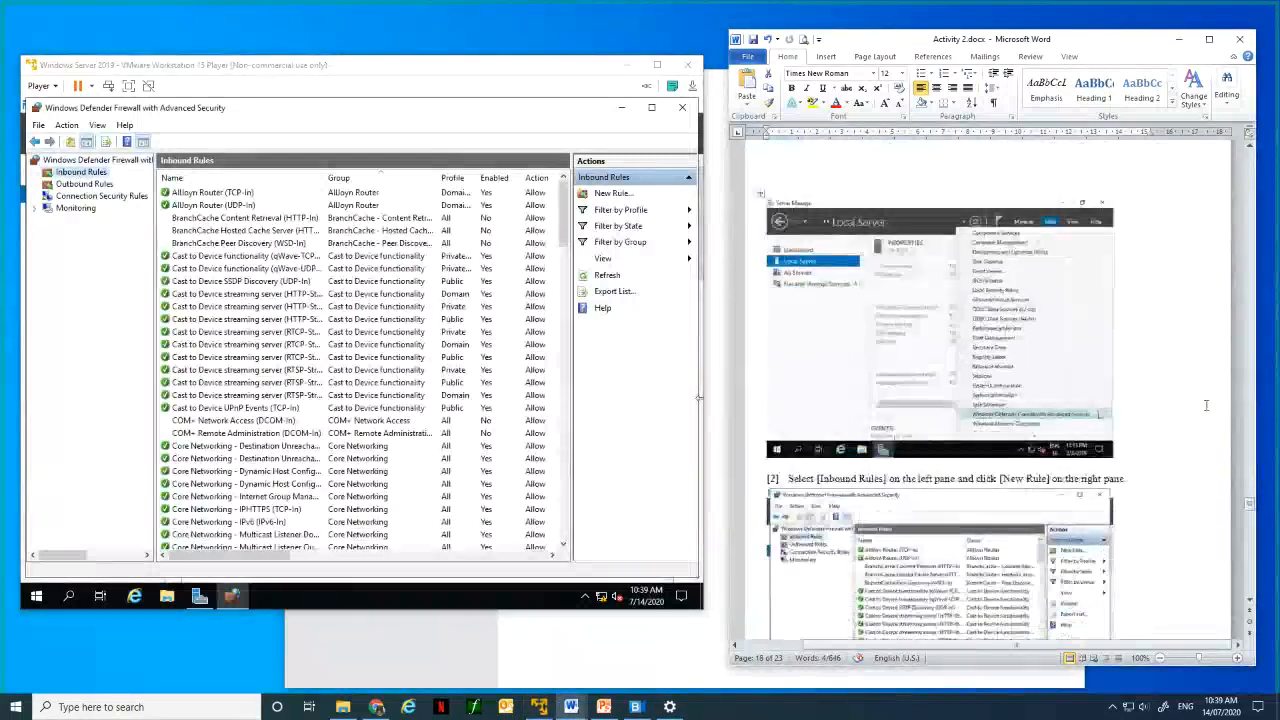
pyautogui.scroll(-4, 1195, 412)
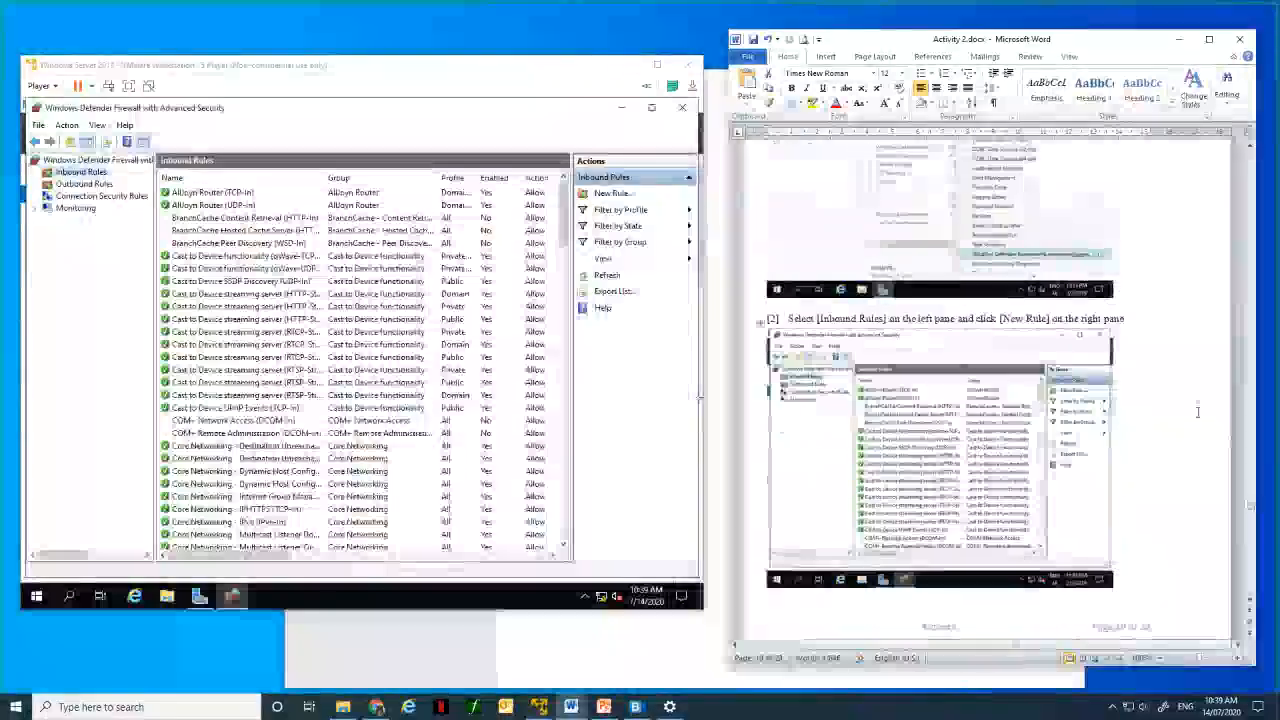
pyautogui.scroll(-3, 1203, 410)
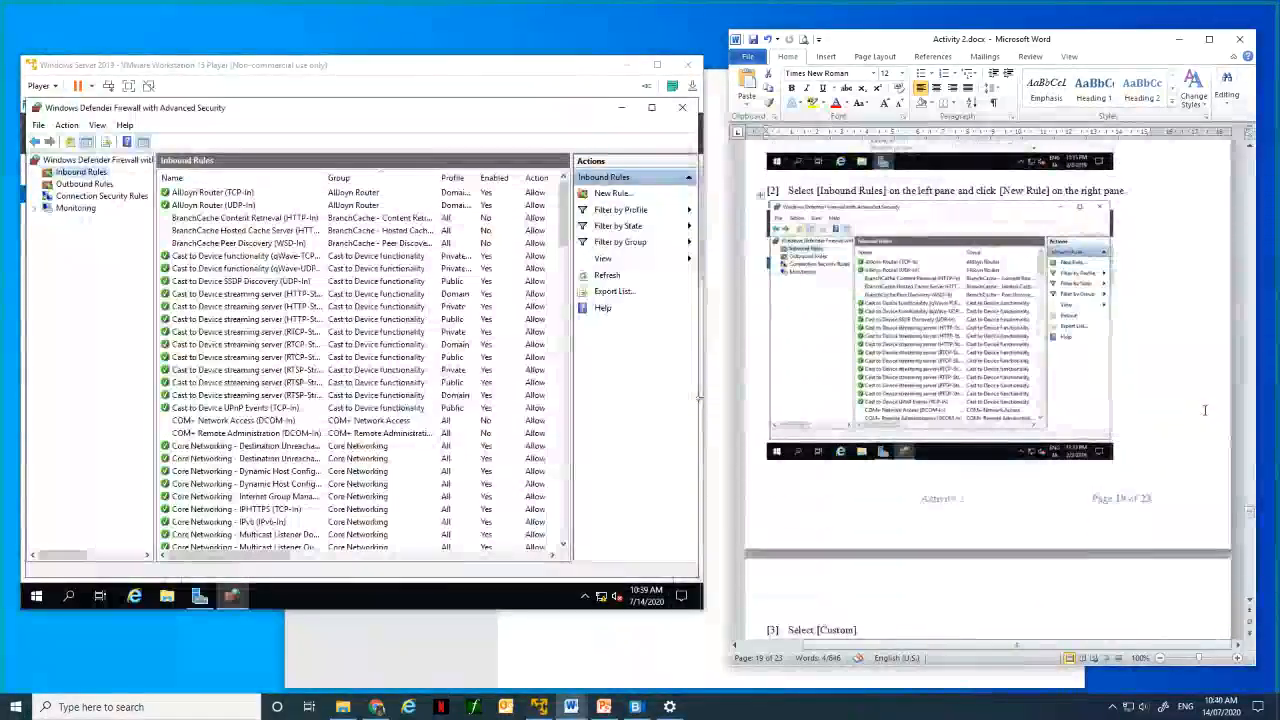
pyautogui.scroll(-4, 1205, 409)
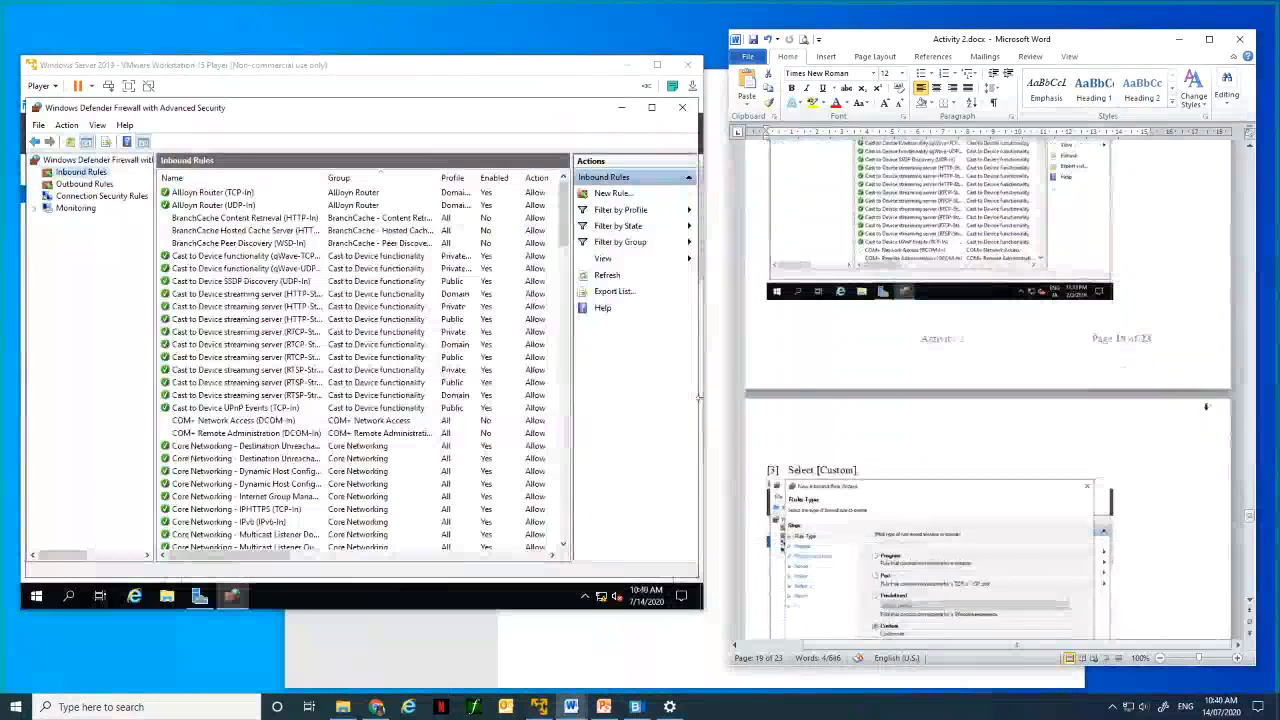
pyautogui.scroll(7, 1207, 409)
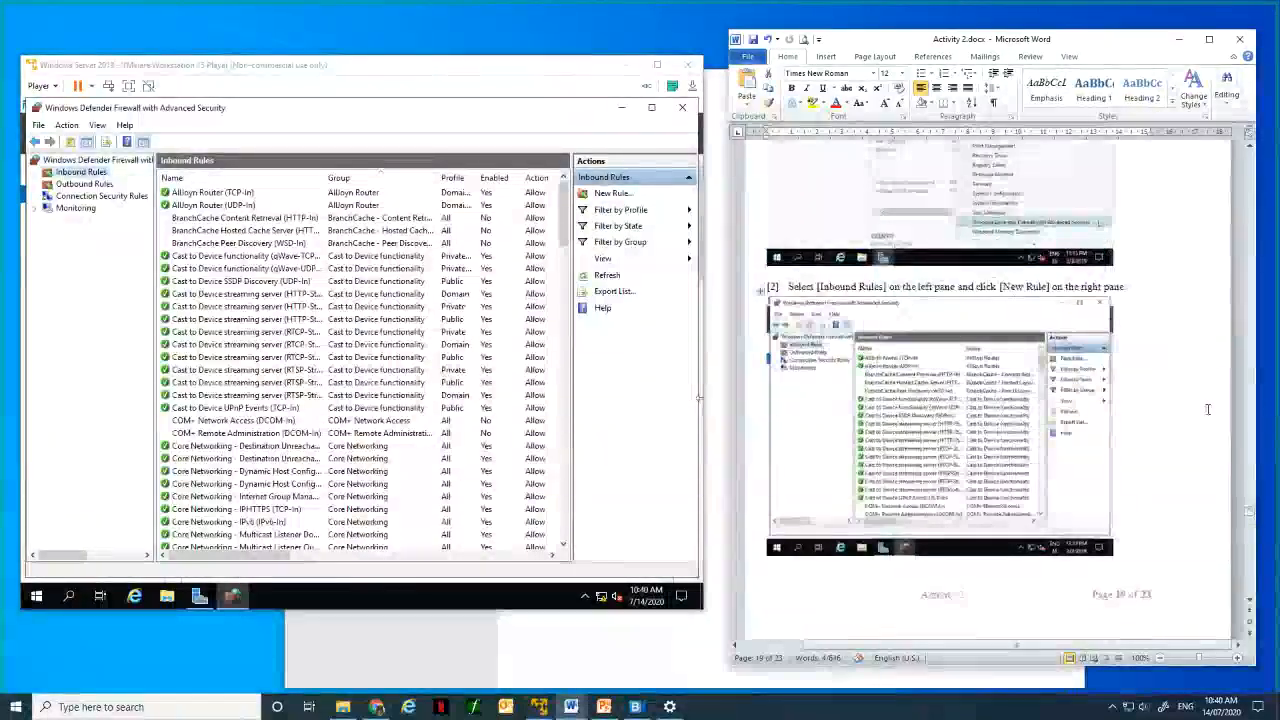
pyautogui.scroll(-1, 1207, 409)
pyautogui.scroll(-13, 1207, 409)
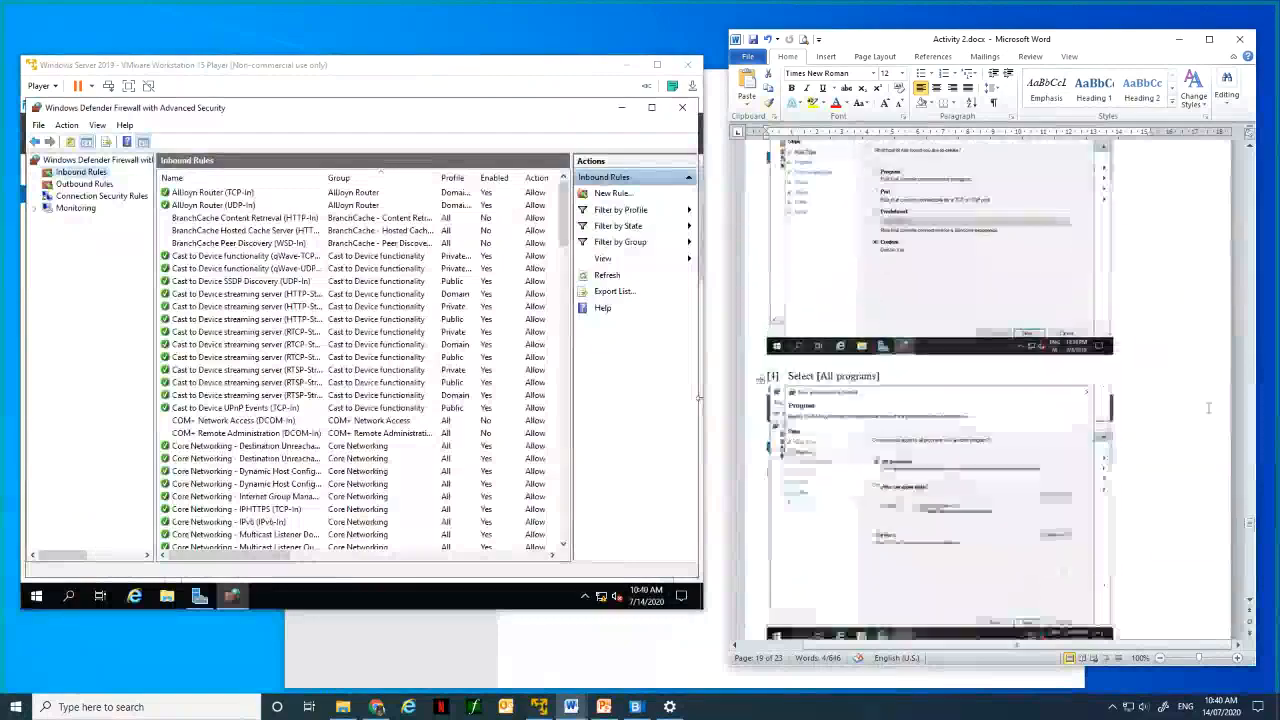
pyautogui.click(605, 195)
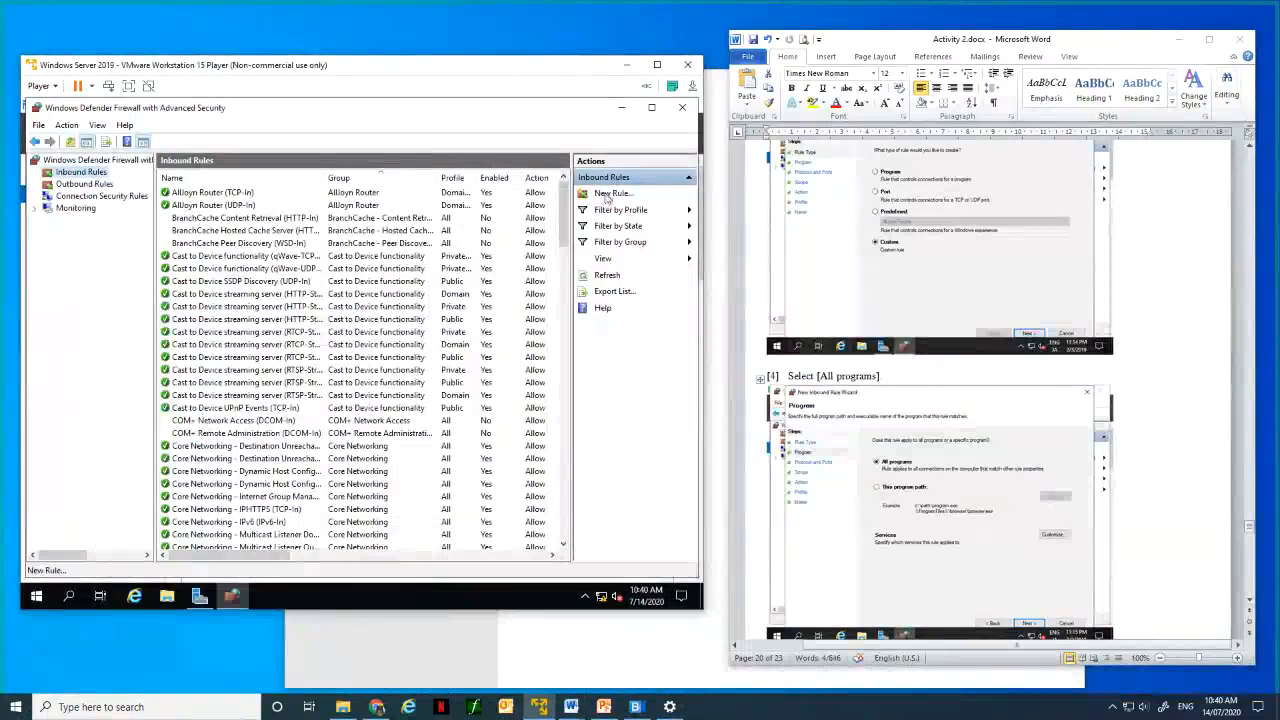
# - Start a Custom inbound rule for all programs with protocol type ICMPv4
pyautogui.click(605, 195)
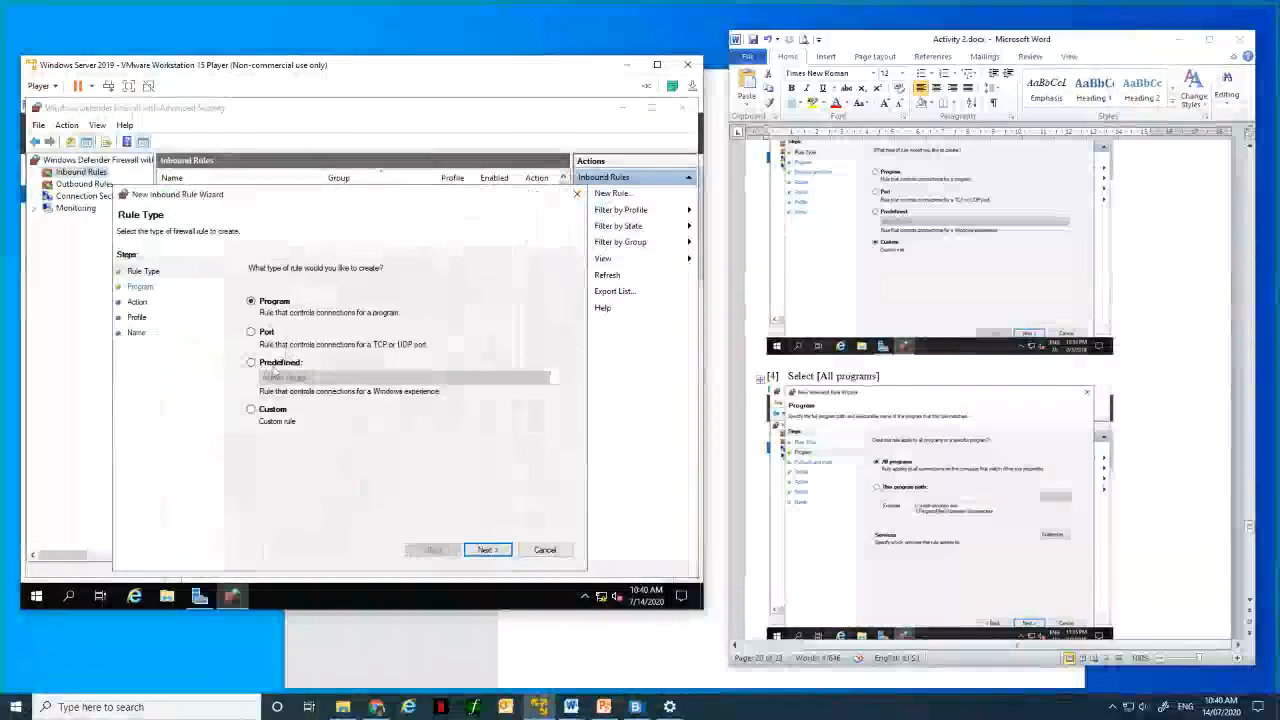
pyautogui.click(268, 414)
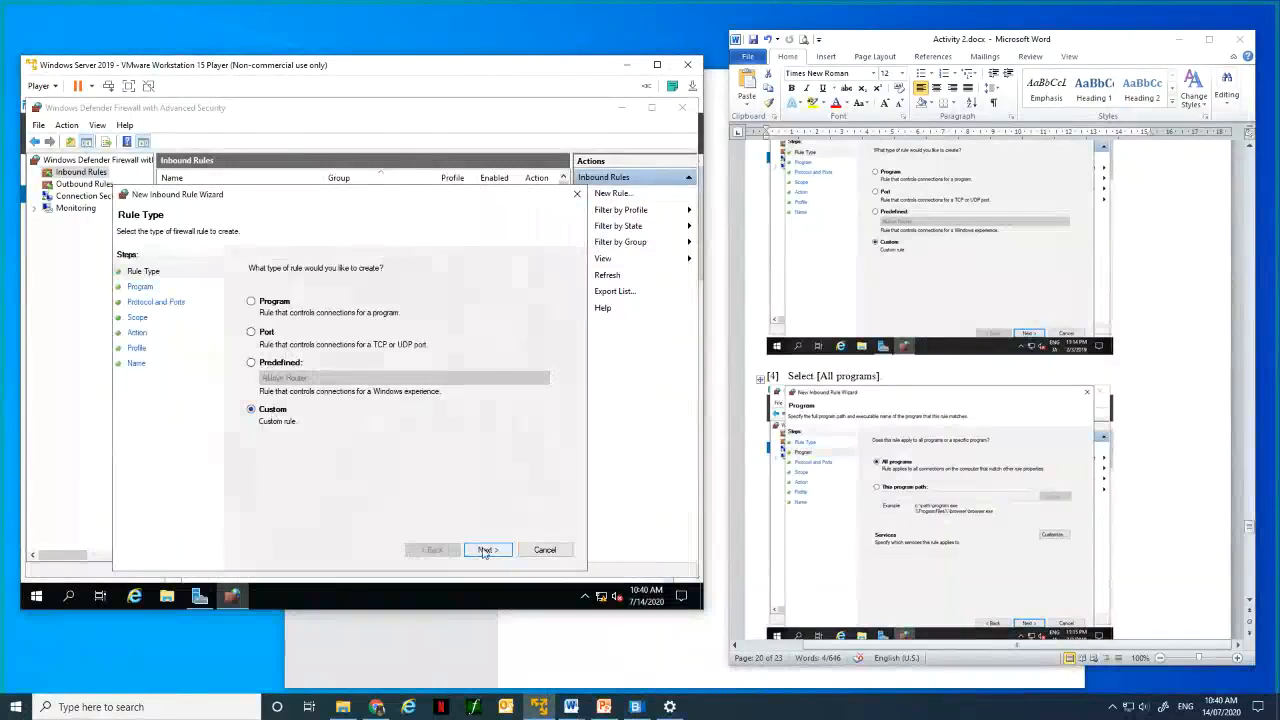
pyautogui.click(486, 550)
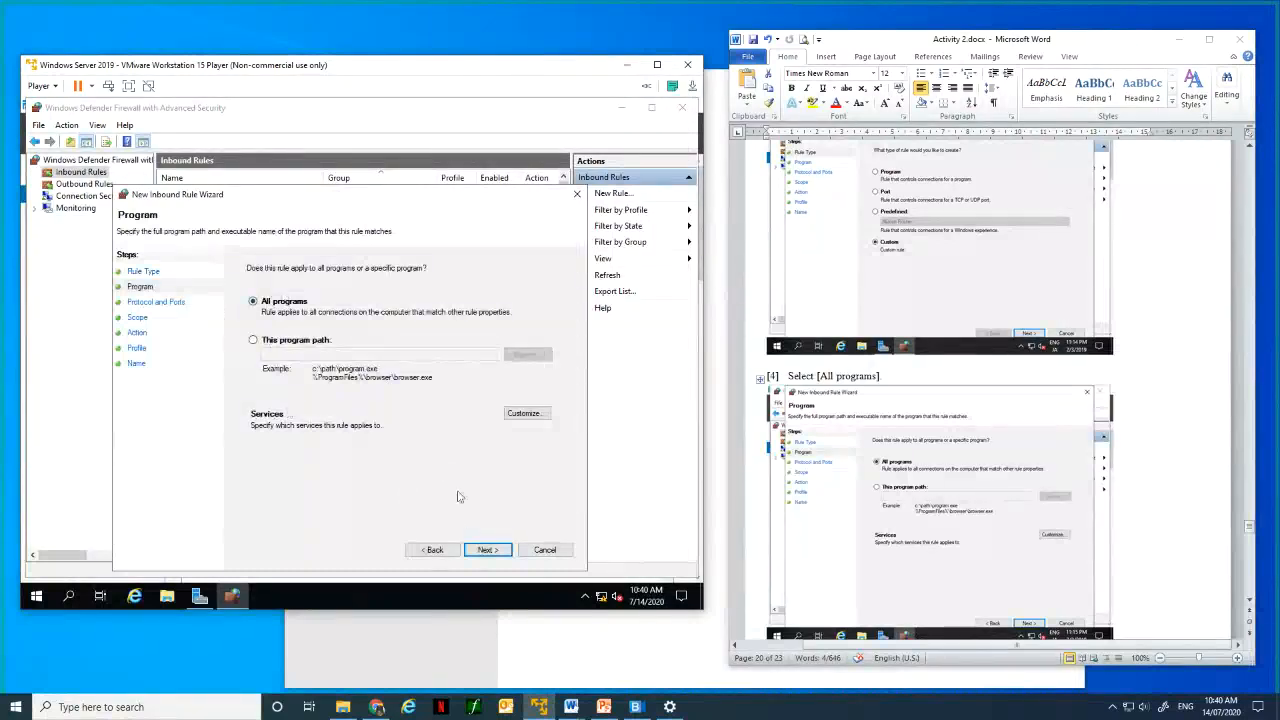
pyautogui.click(487, 550)
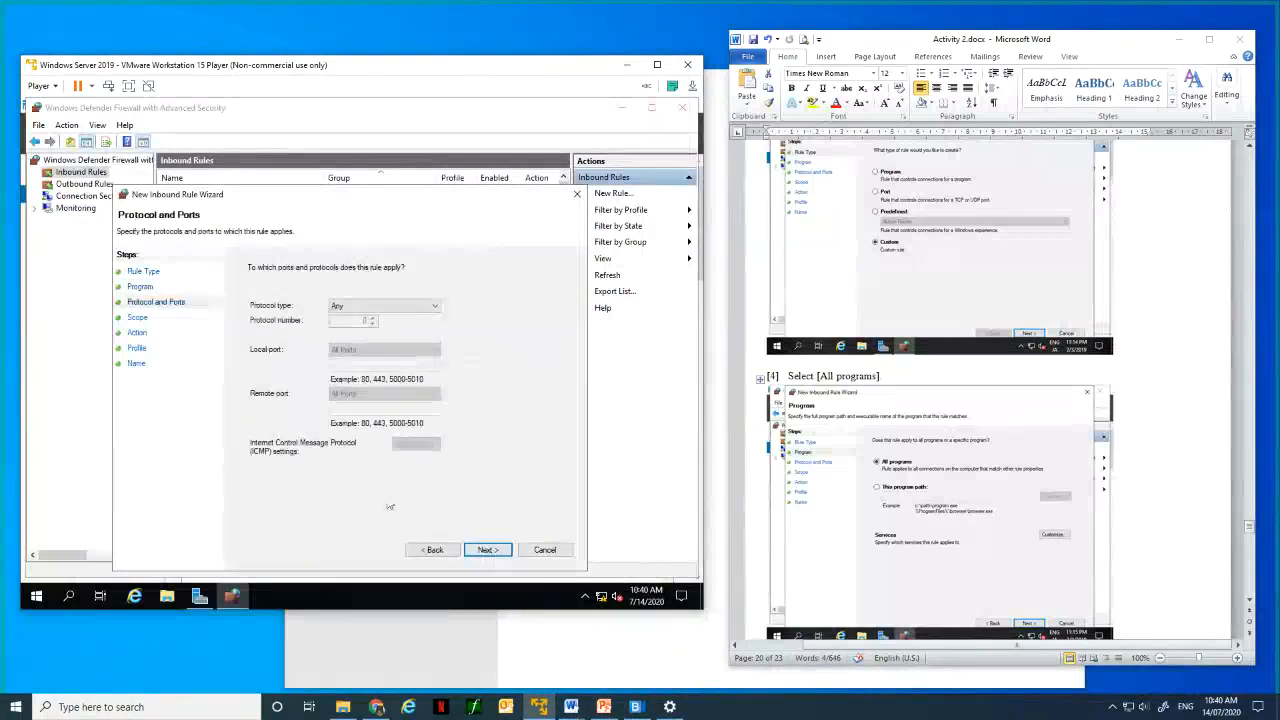
pyautogui.click(436, 306)
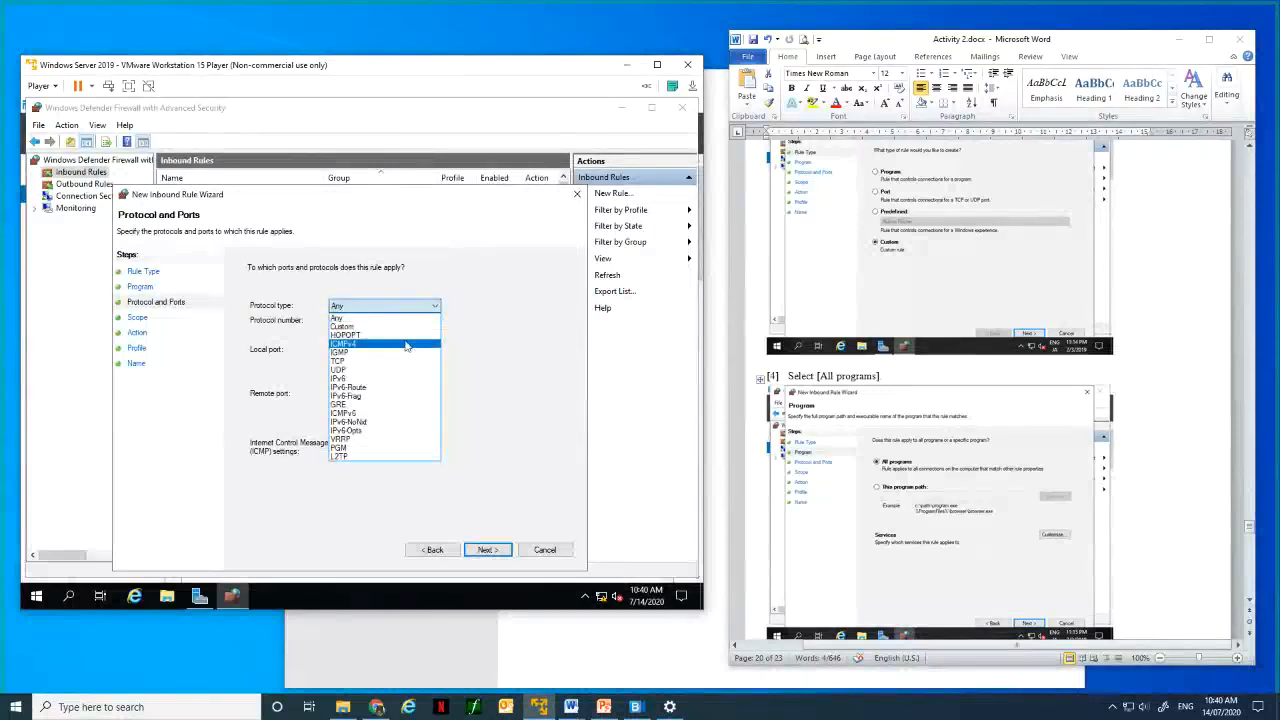
pyautogui.click(406, 345)
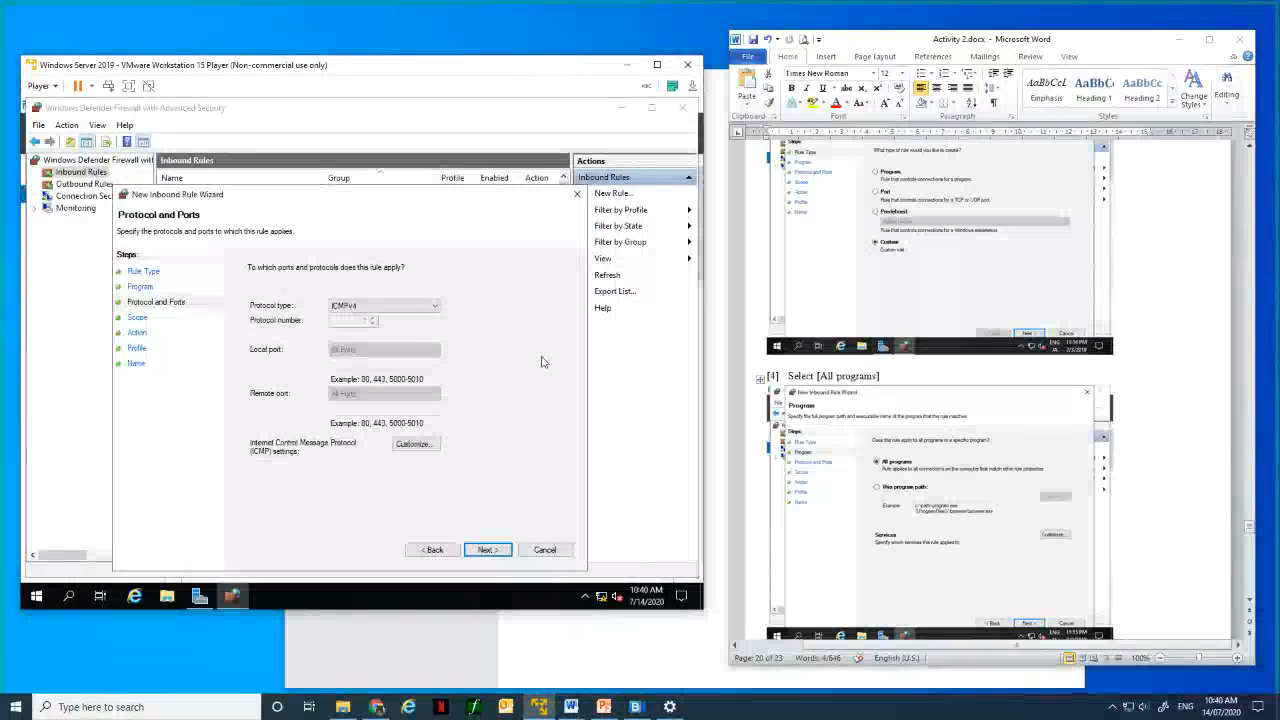
# - Read the guide's steps [6] and [7] on rule scope and 'Allow the connection'
pyautogui.click(1180, 425)
pyautogui.scroll(-5, 1180, 425)
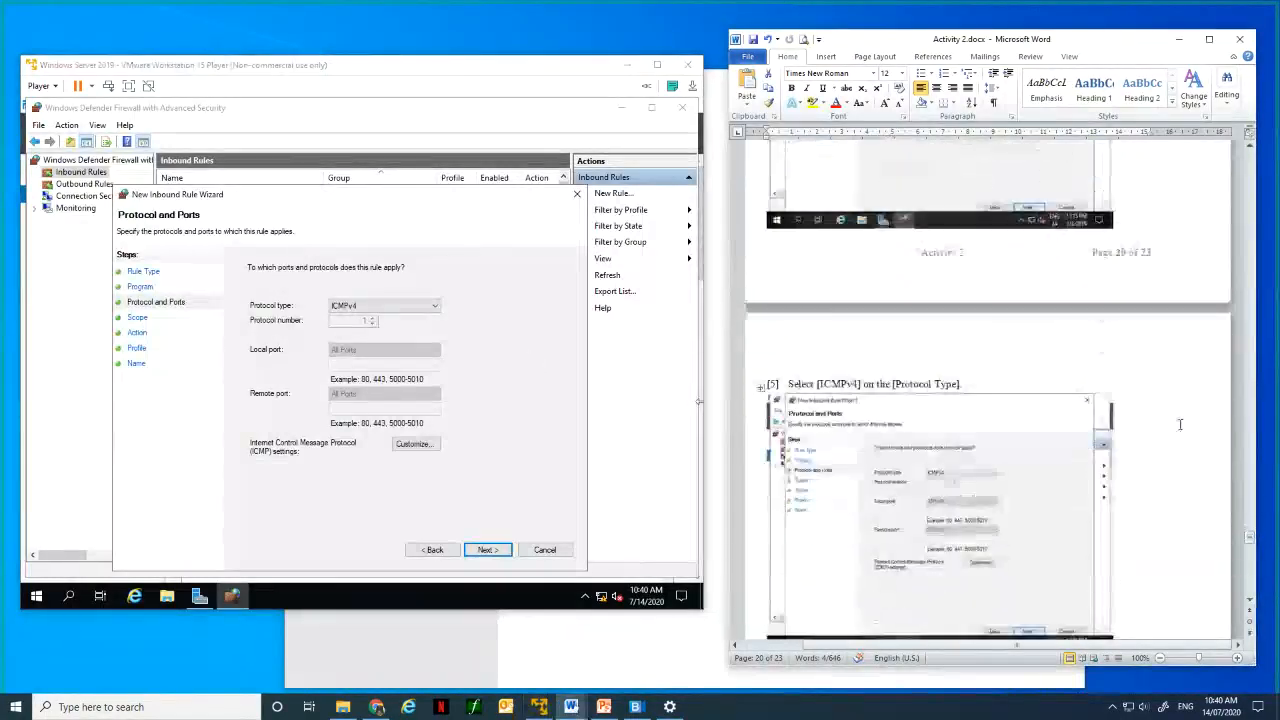
pyautogui.scroll(-3, 1180, 424)
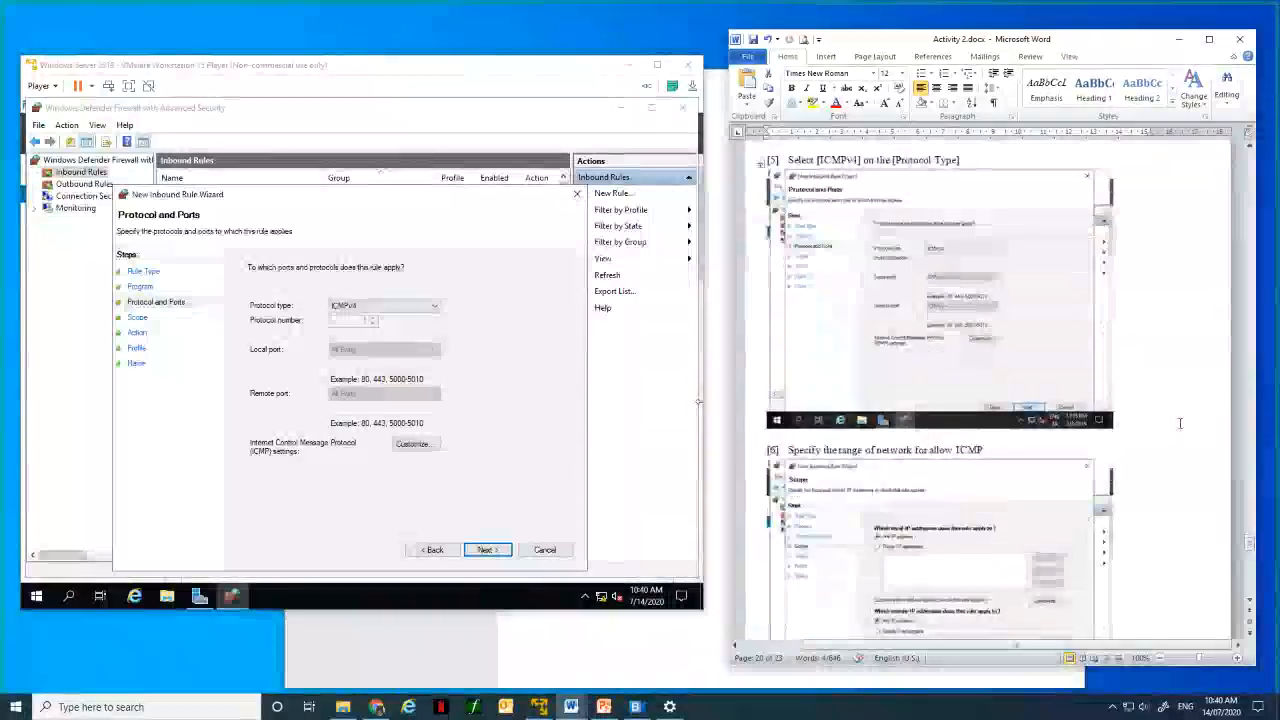
pyautogui.scroll(-3, 1180, 424)
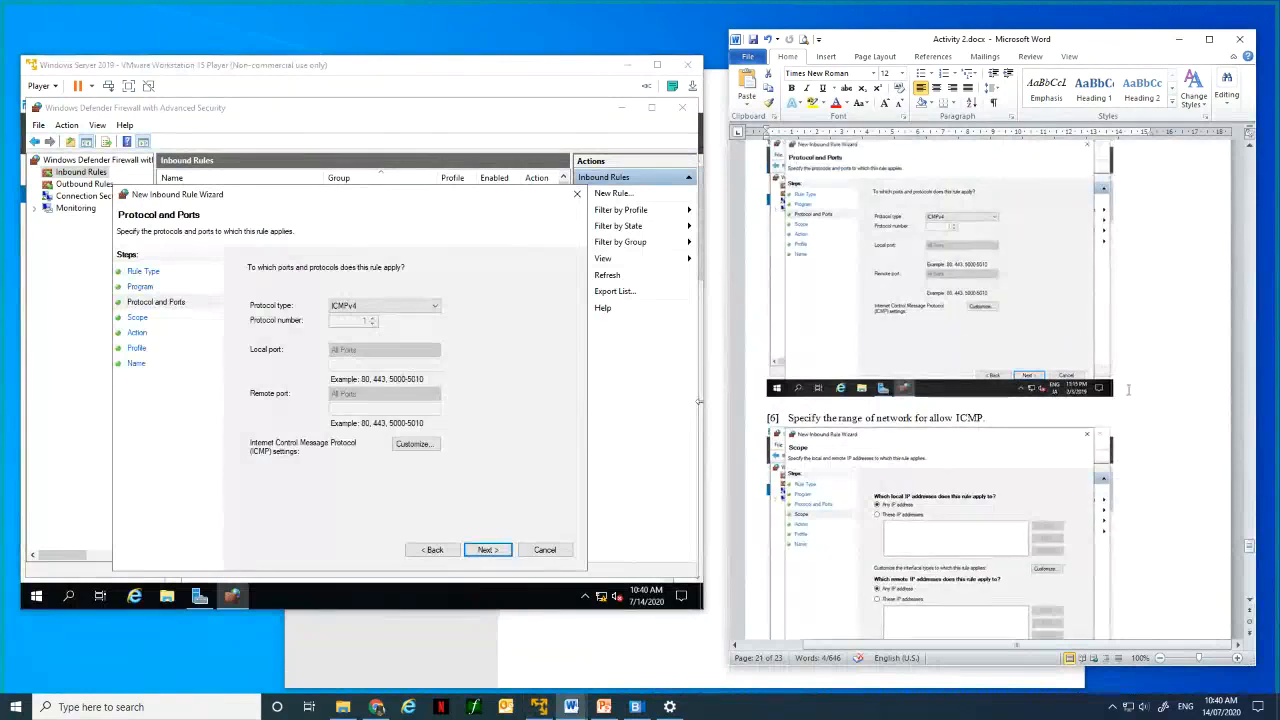
pyautogui.scroll(3, 1098, 387)
pyautogui.scroll(5, 1128, 389)
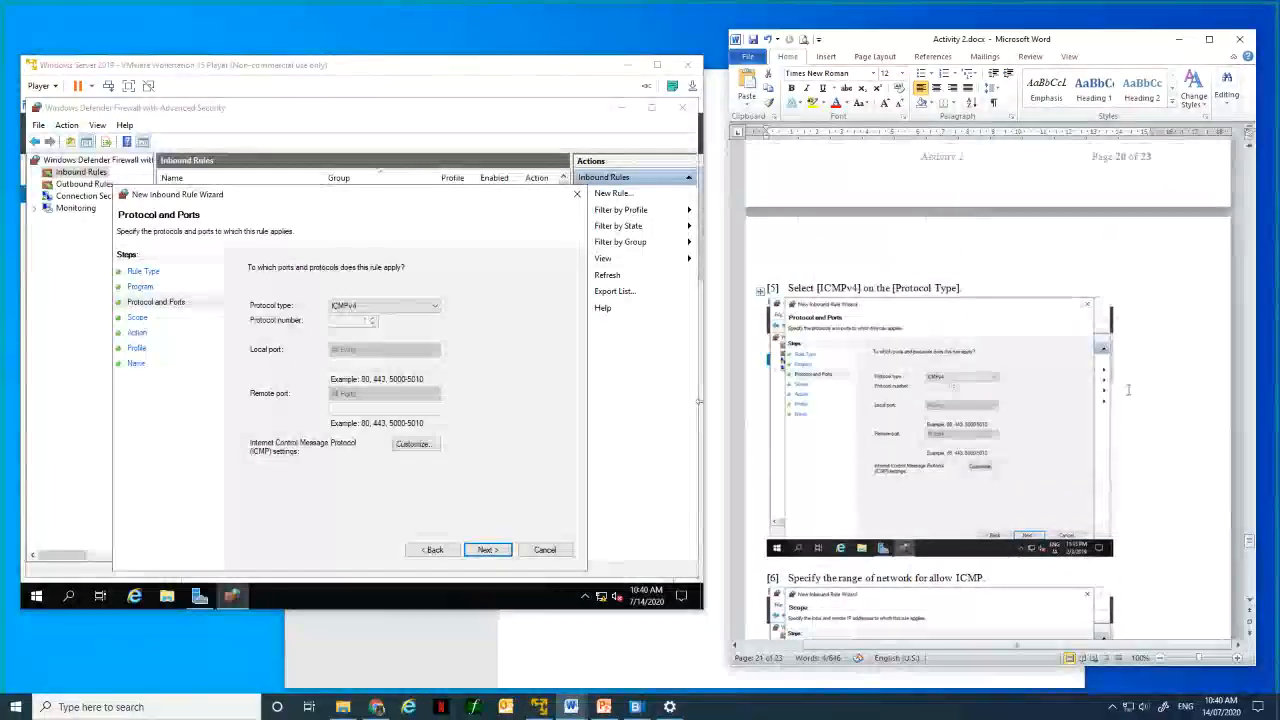
pyautogui.scroll(2, 1127, 386)
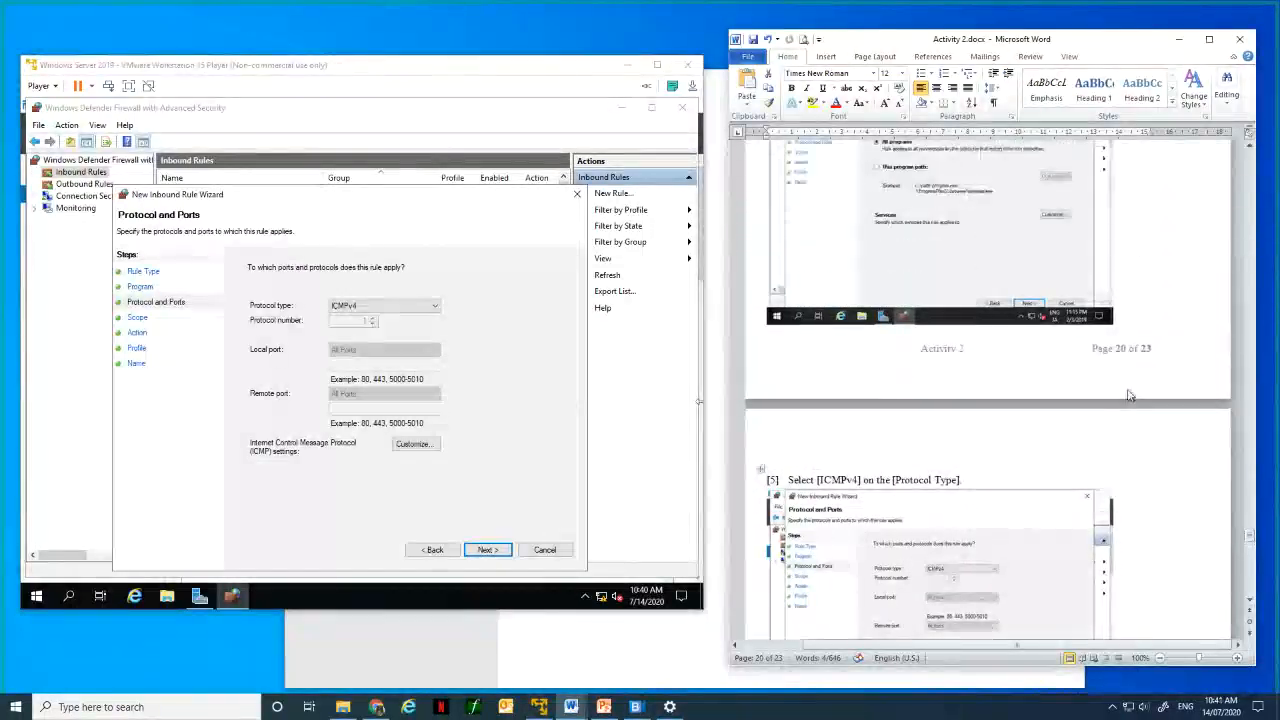
pyautogui.scroll(-6, 1129, 396)
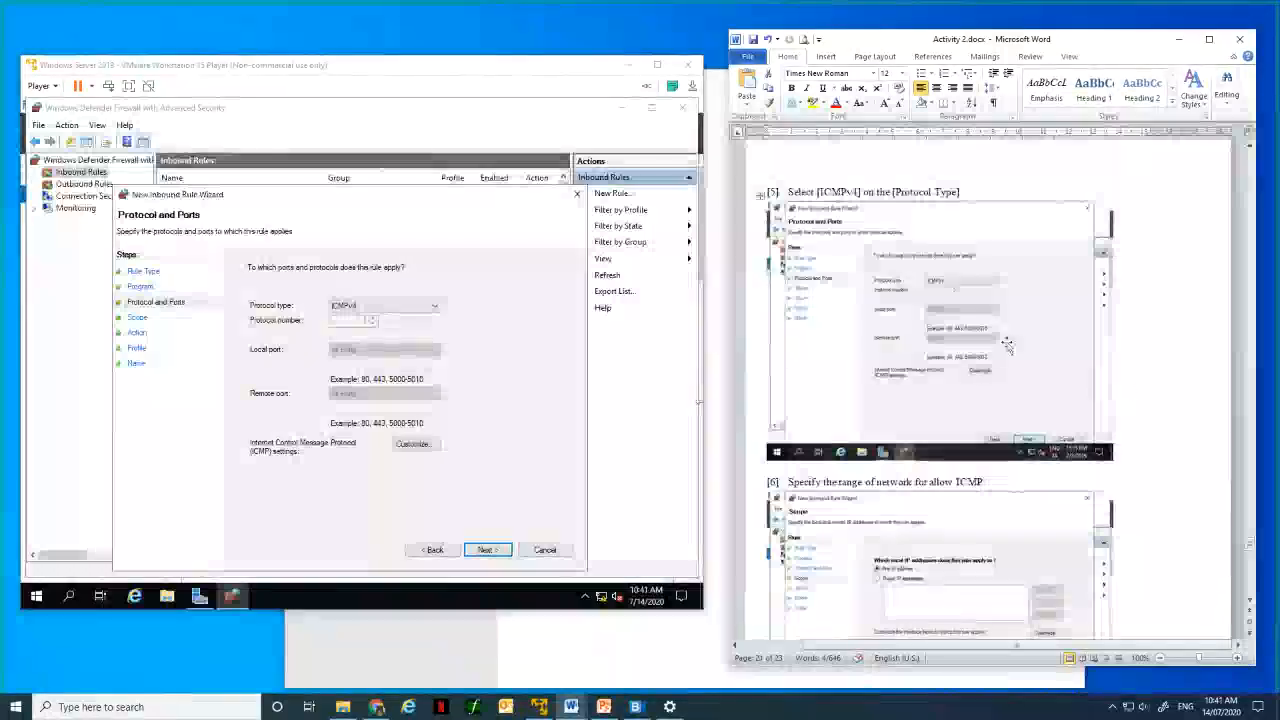
pyautogui.scroll(-5, 1010, 320)
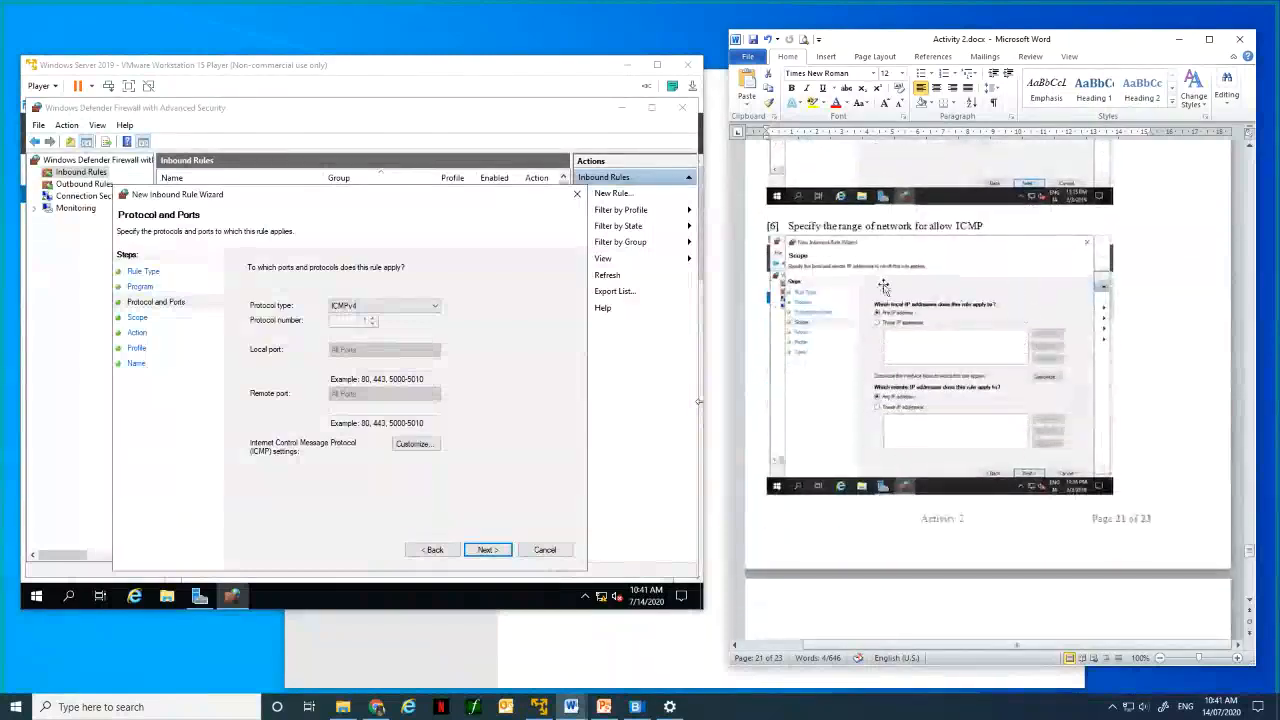
pyautogui.scroll(-3, 1072, 418)
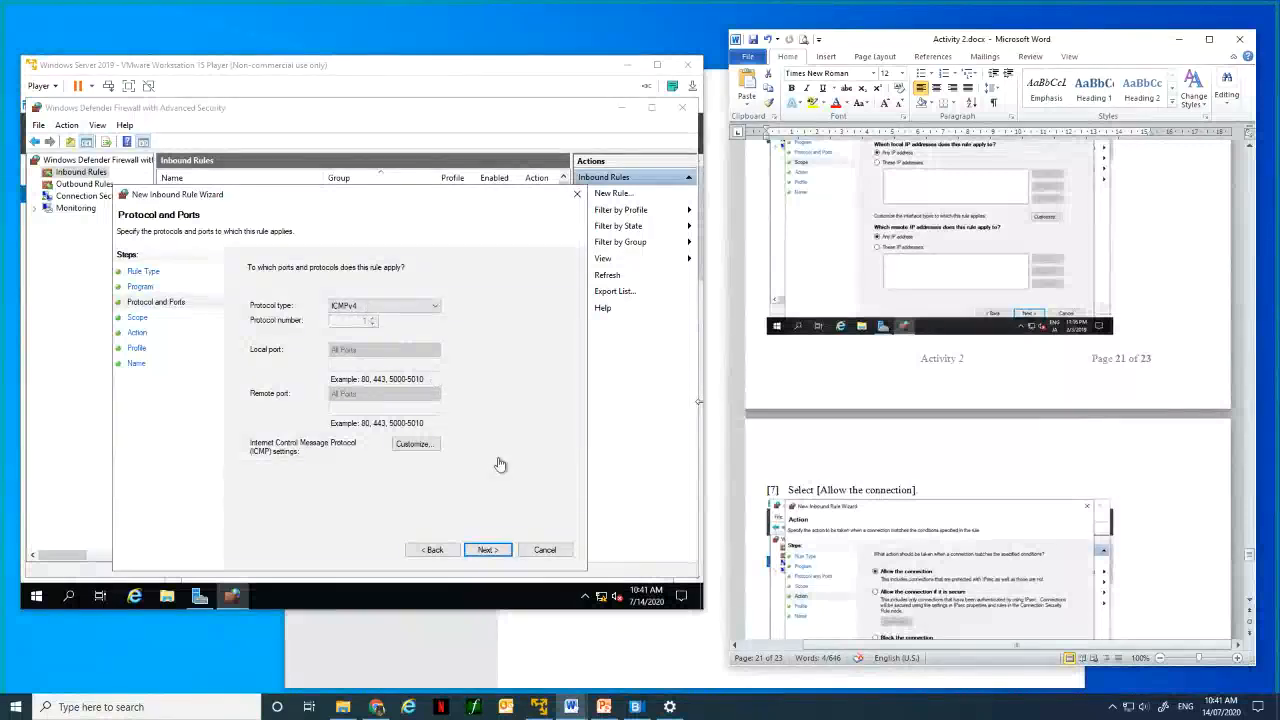
pyautogui.click(489, 552)
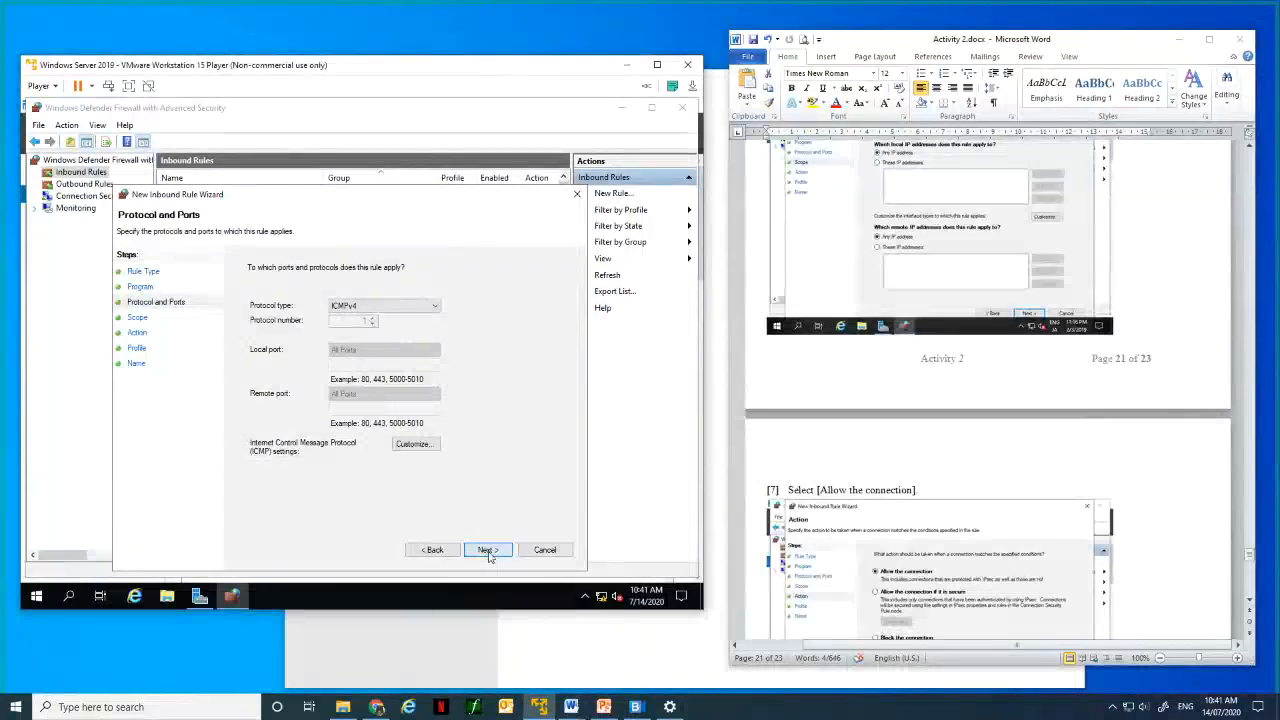
# - Keep Any IP address scope and Allow the connection, advancing to the Profile page
pyautogui.click(487, 551)
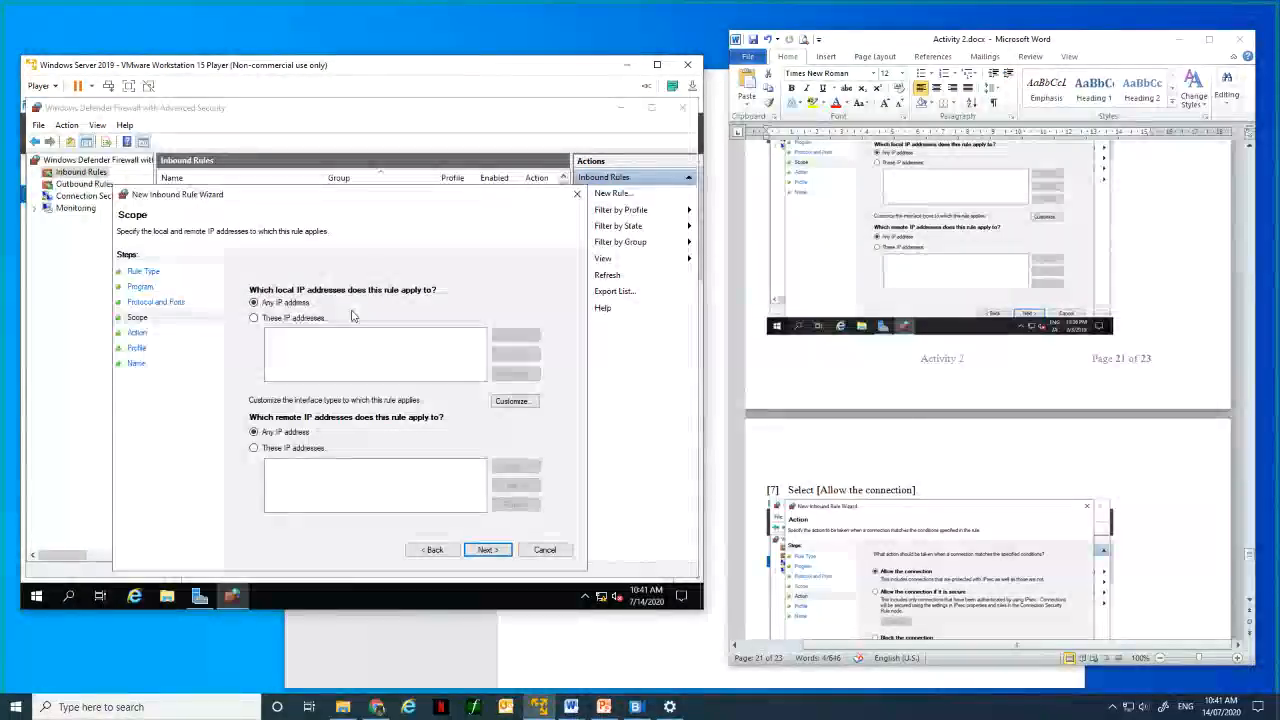
pyautogui.click(487, 551)
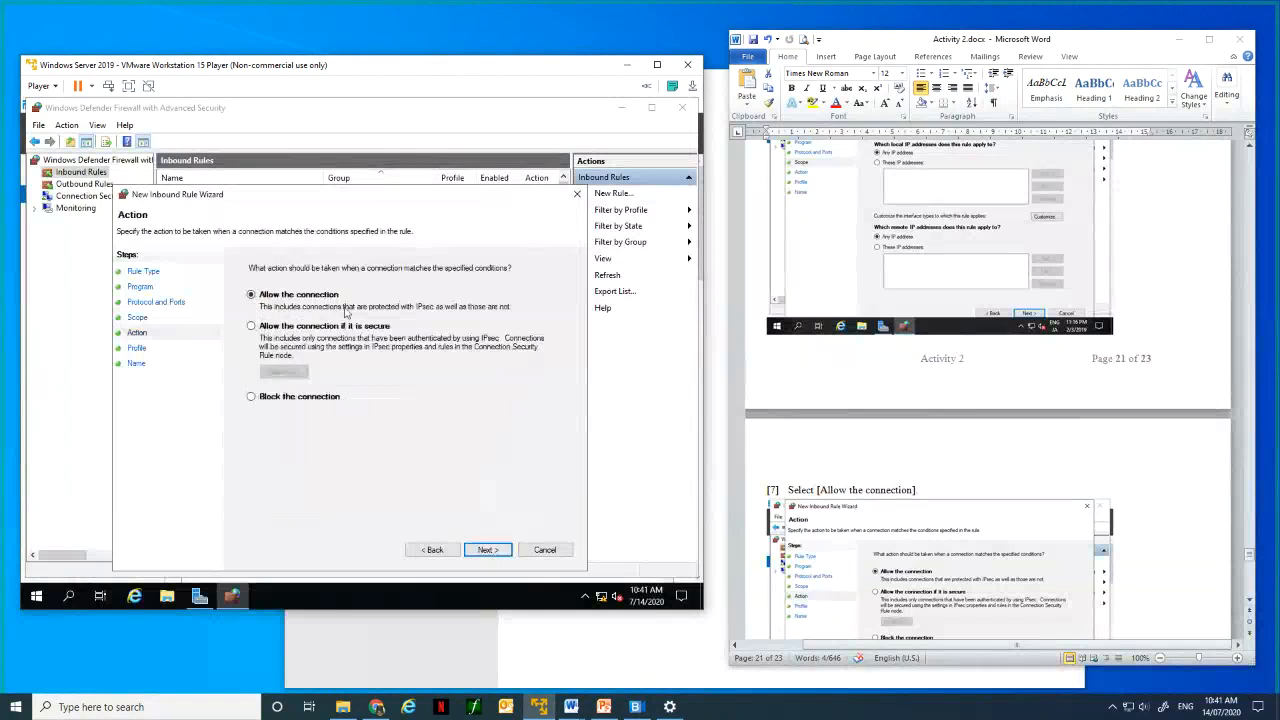
pyautogui.scroll(-5, 1170, 452)
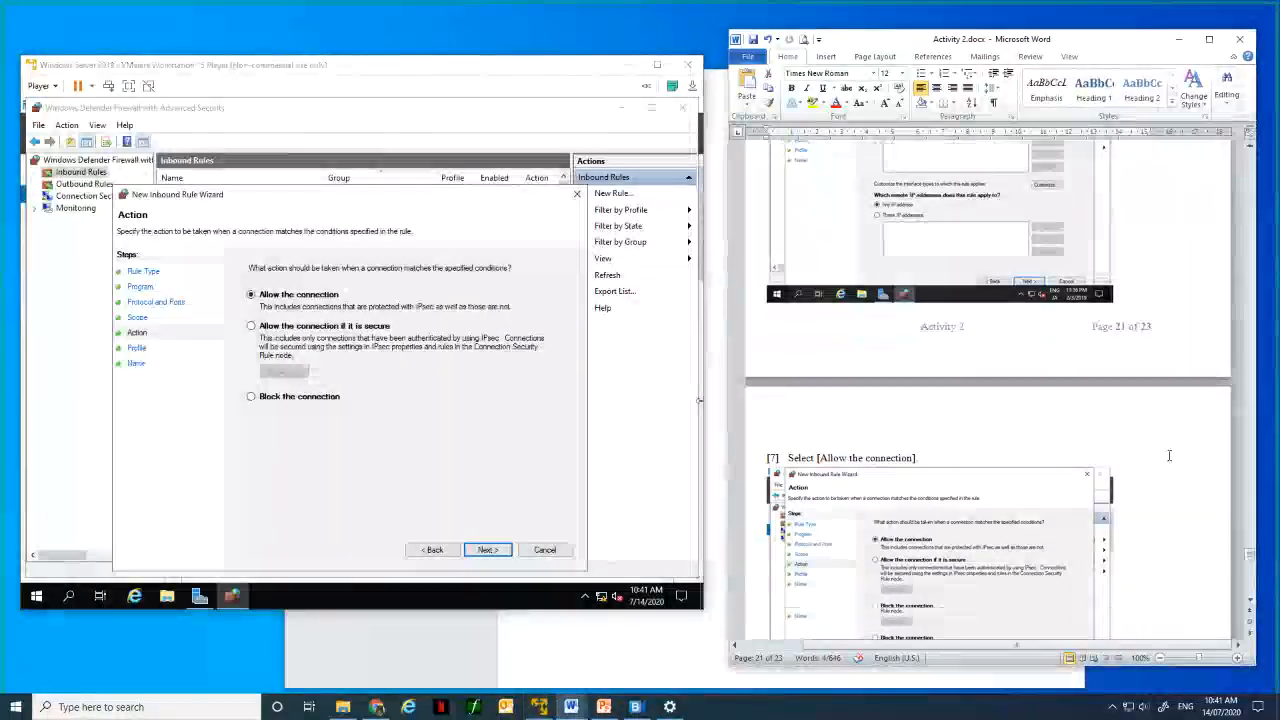
pyautogui.scroll(-5, 1170, 452)
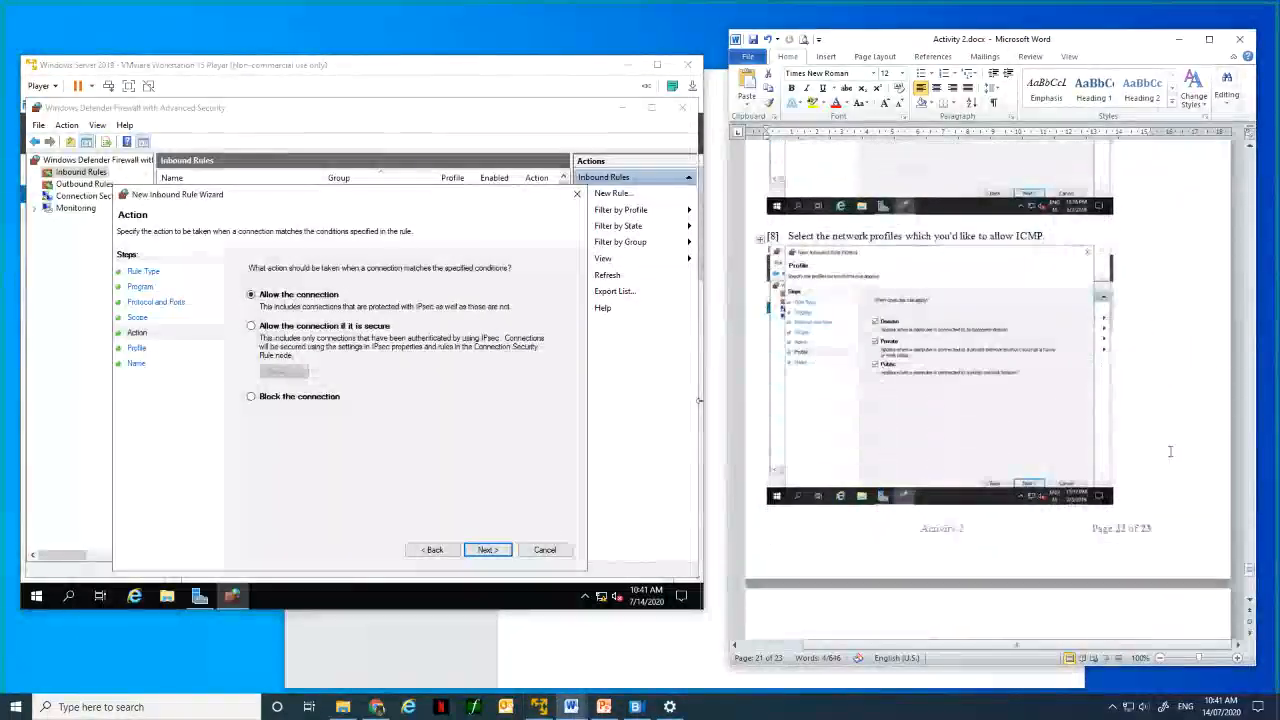
pyautogui.scroll(-1, 1170, 452)
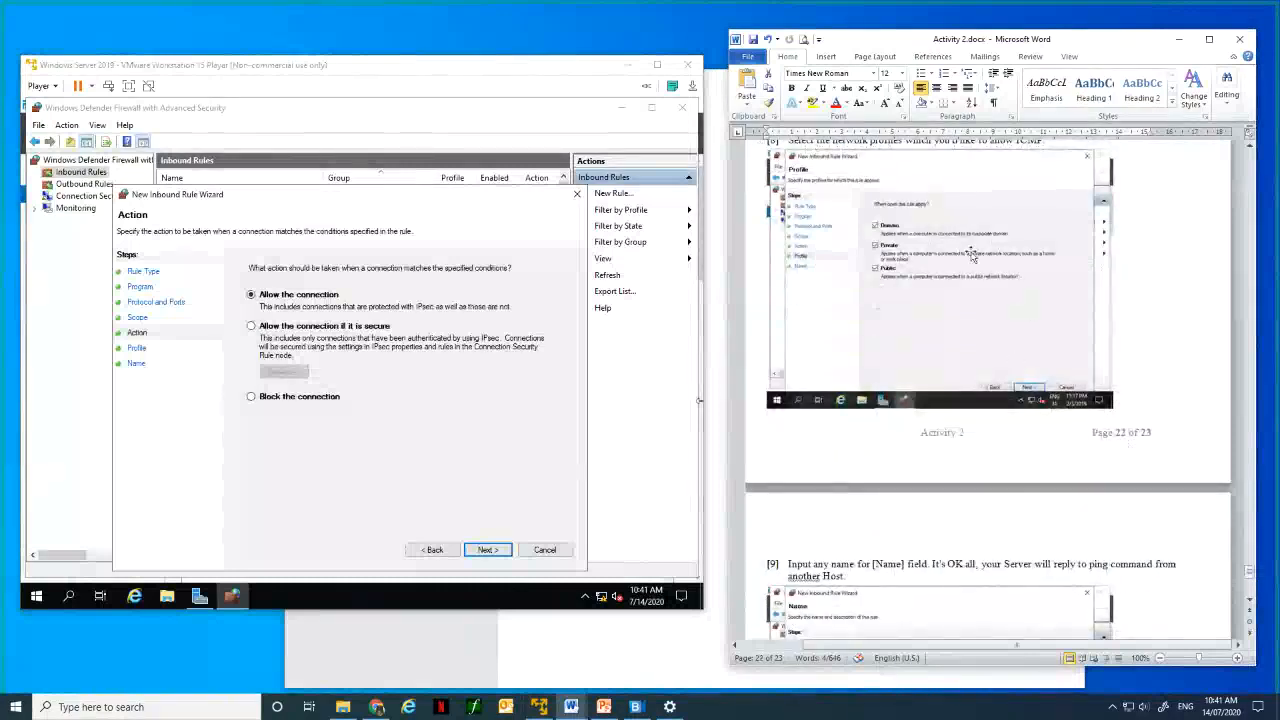
pyautogui.click(499, 555)
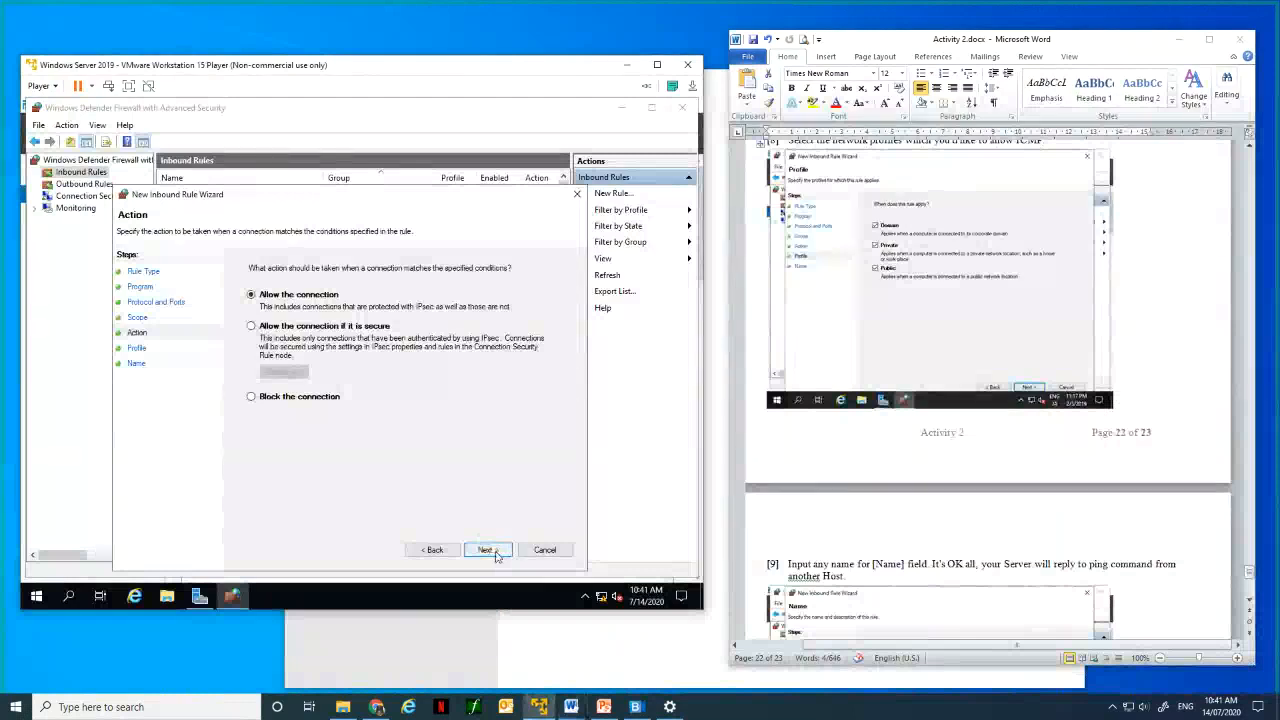
pyautogui.click(496, 556)
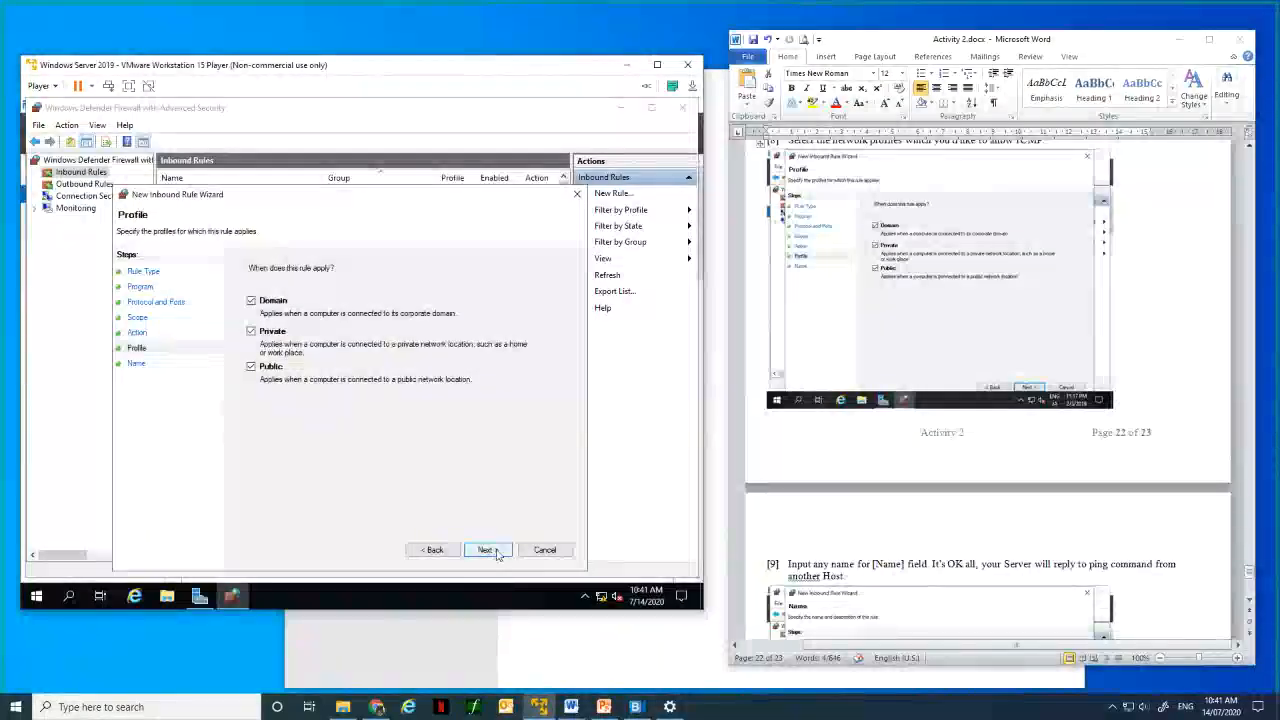
# - Keep the rule on Domain, Private and Public profiles and read the guide's naming step
pyautogui.click(496, 556)
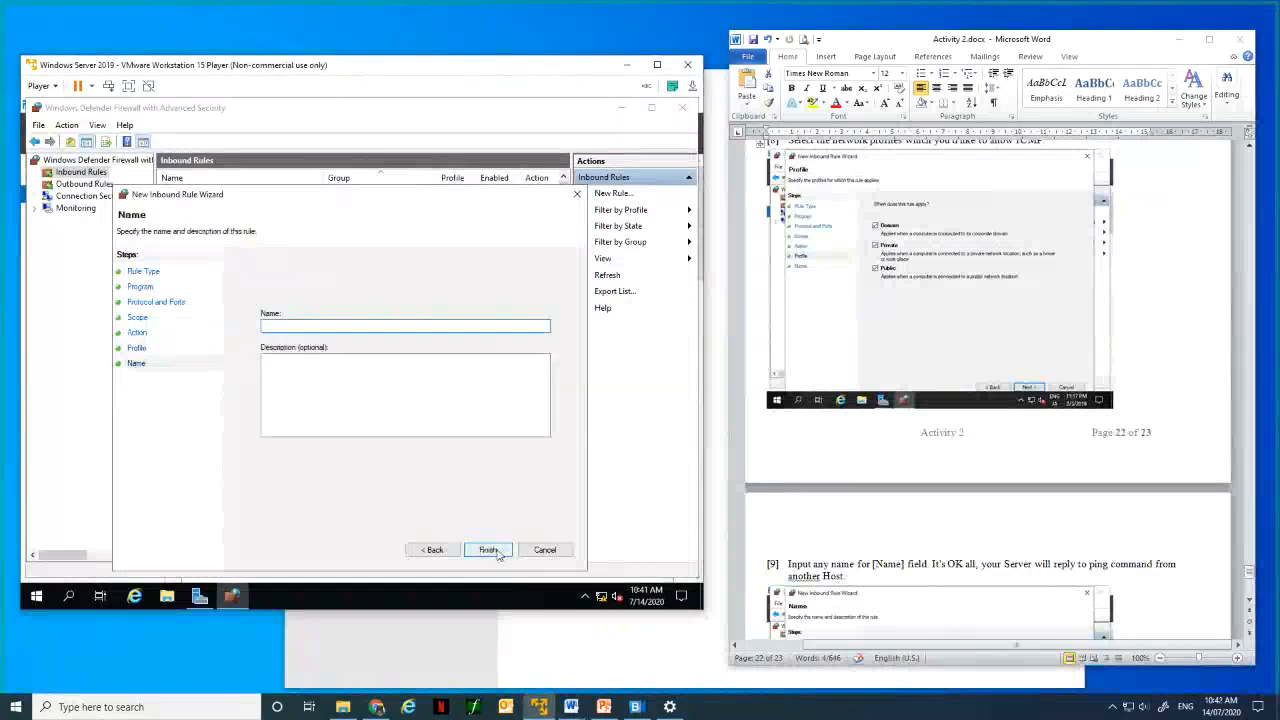
pyautogui.click(1109, 541)
pyautogui.scroll(-1, 1113, 541)
pyautogui.scroll(-8, 1113, 541)
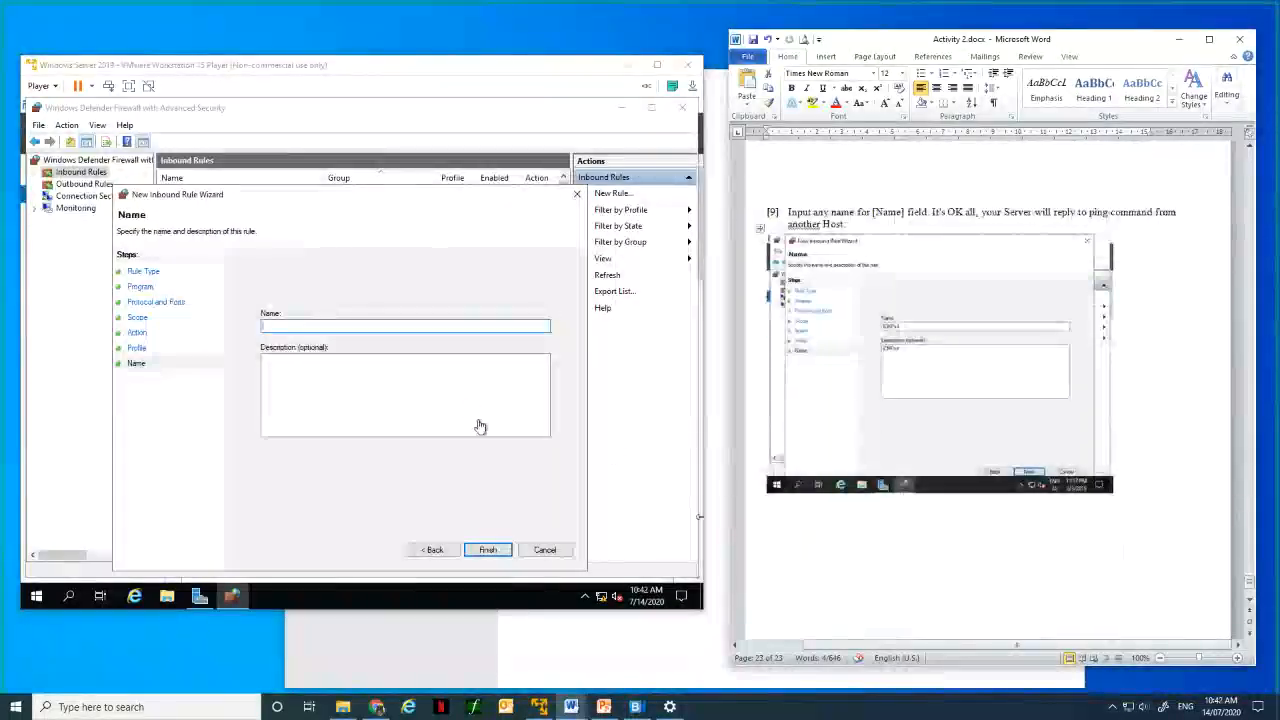
# - Name the rule ICMPv4 with description 'Allow ICMPv4' and finish the wizard
pyautogui.click(392, 326)
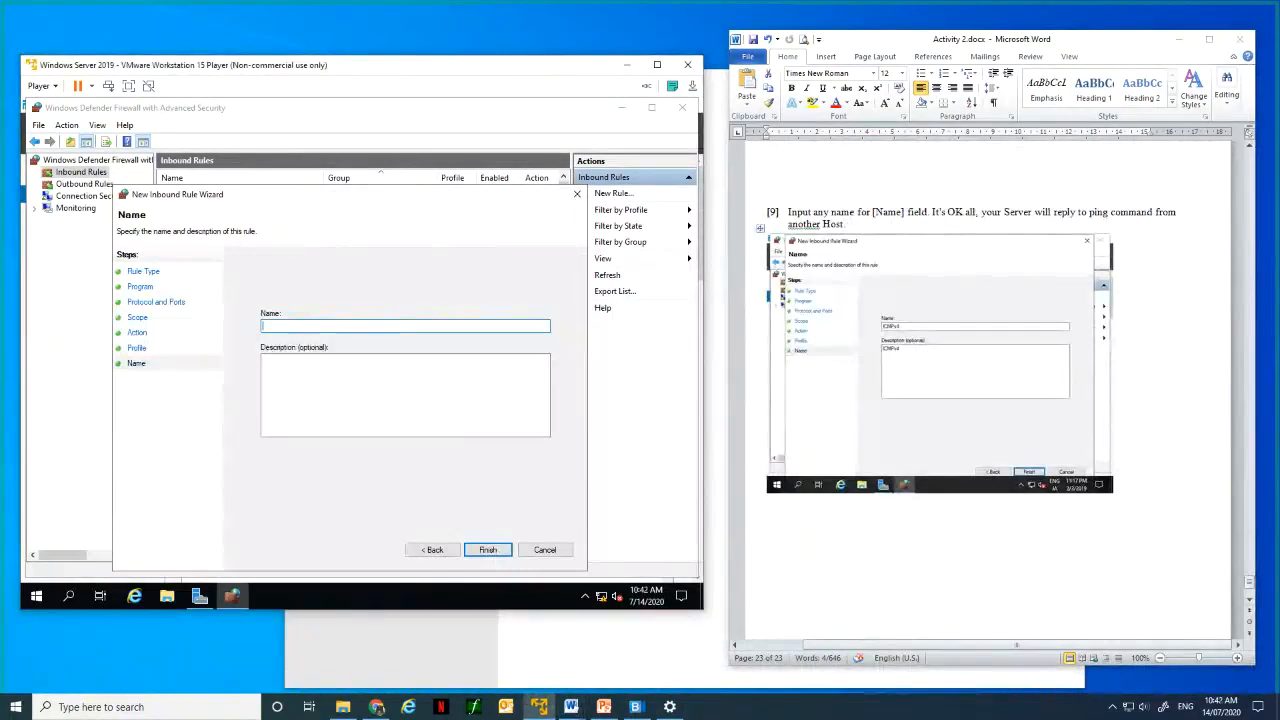
pyautogui.write('ICMPv4')
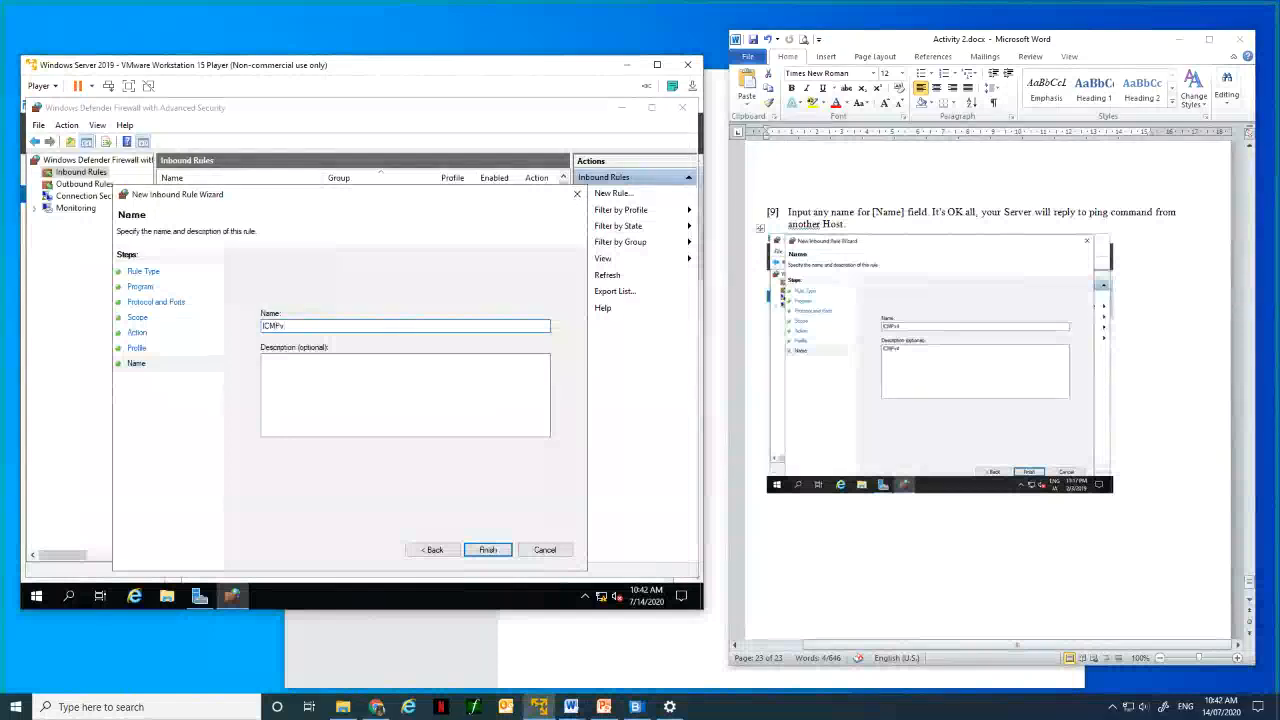
pyautogui.click(291, 374)
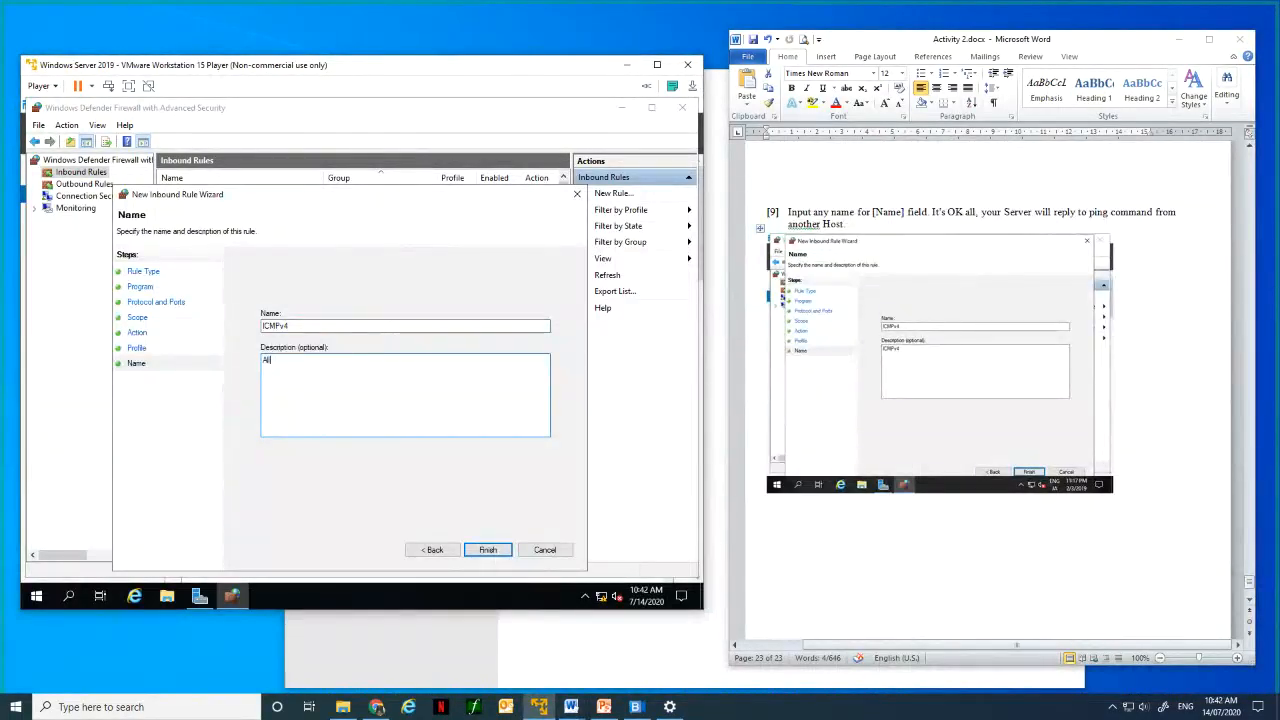
pyautogui.write('Allow ICMPv4')
pyautogui.click(487, 550)
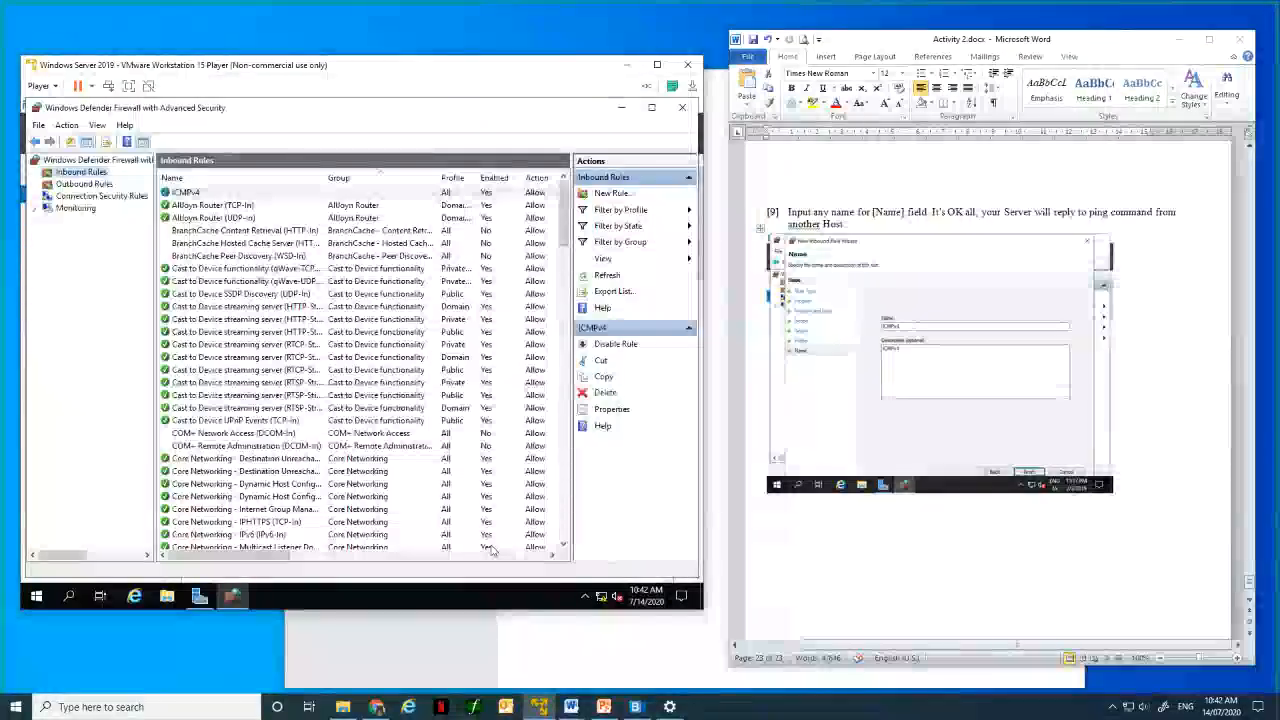
pyautogui.click(868, 536)
pyautogui.scroll(-3, 868, 536)
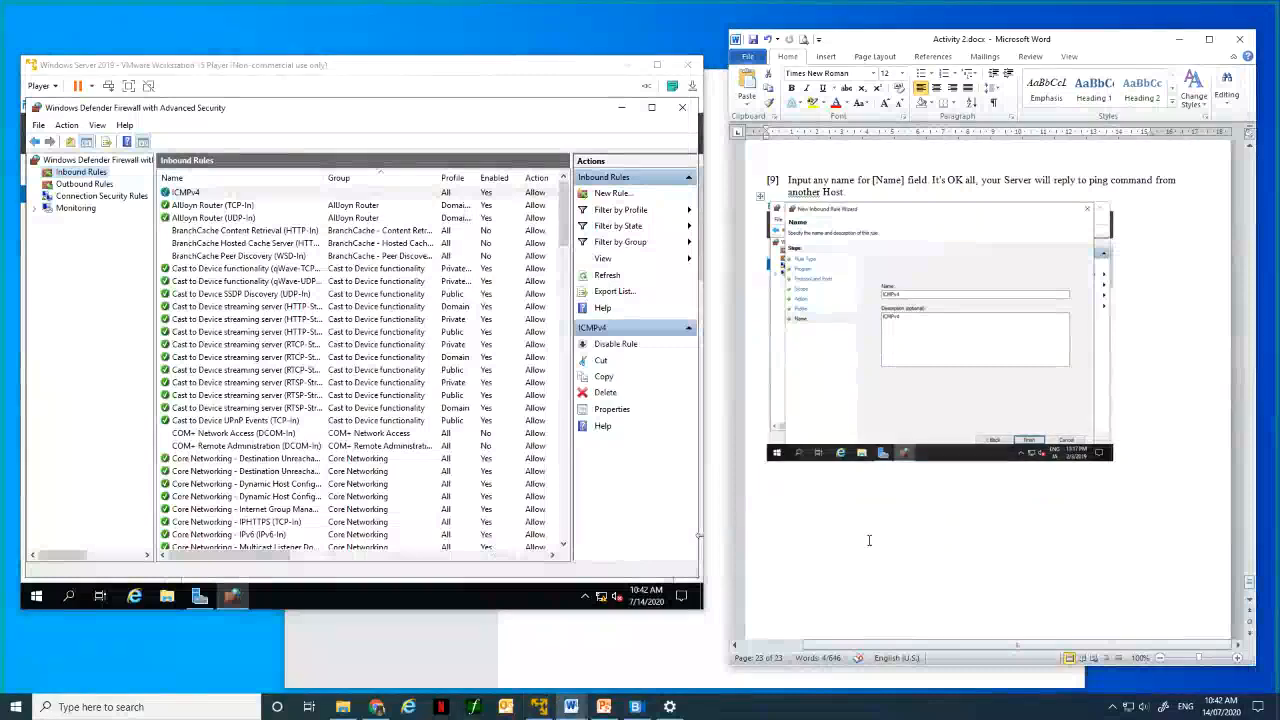
pyautogui.scroll(-2, 868, 536)
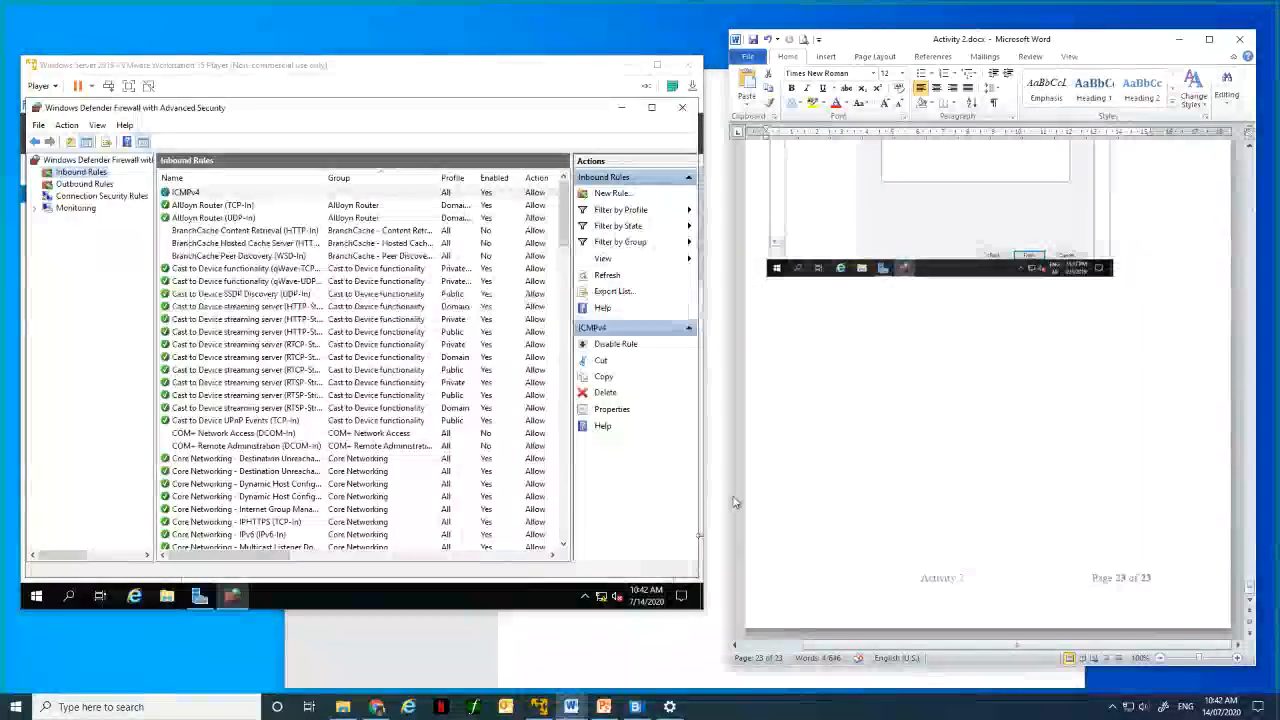
pyautogui.scroll(3, 1048, 485)
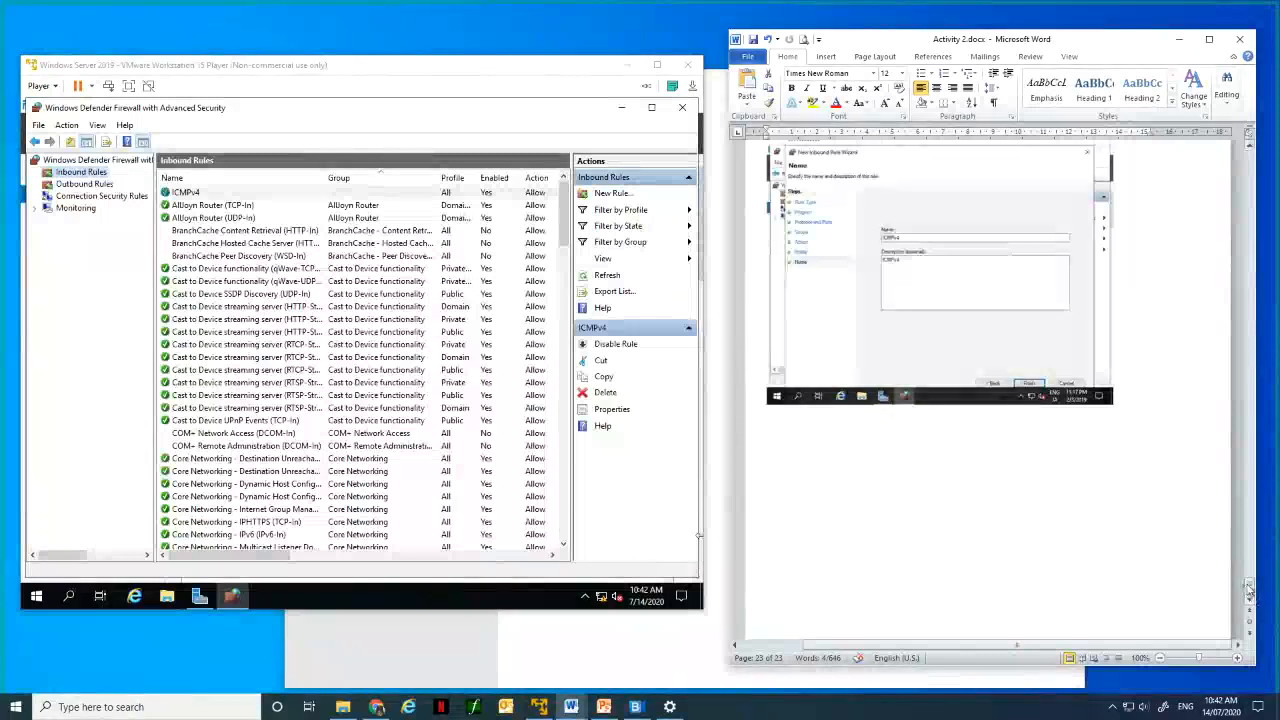
pyautogui.moveTo(1249, 587); pyautogui.dragTo(1249, 150)
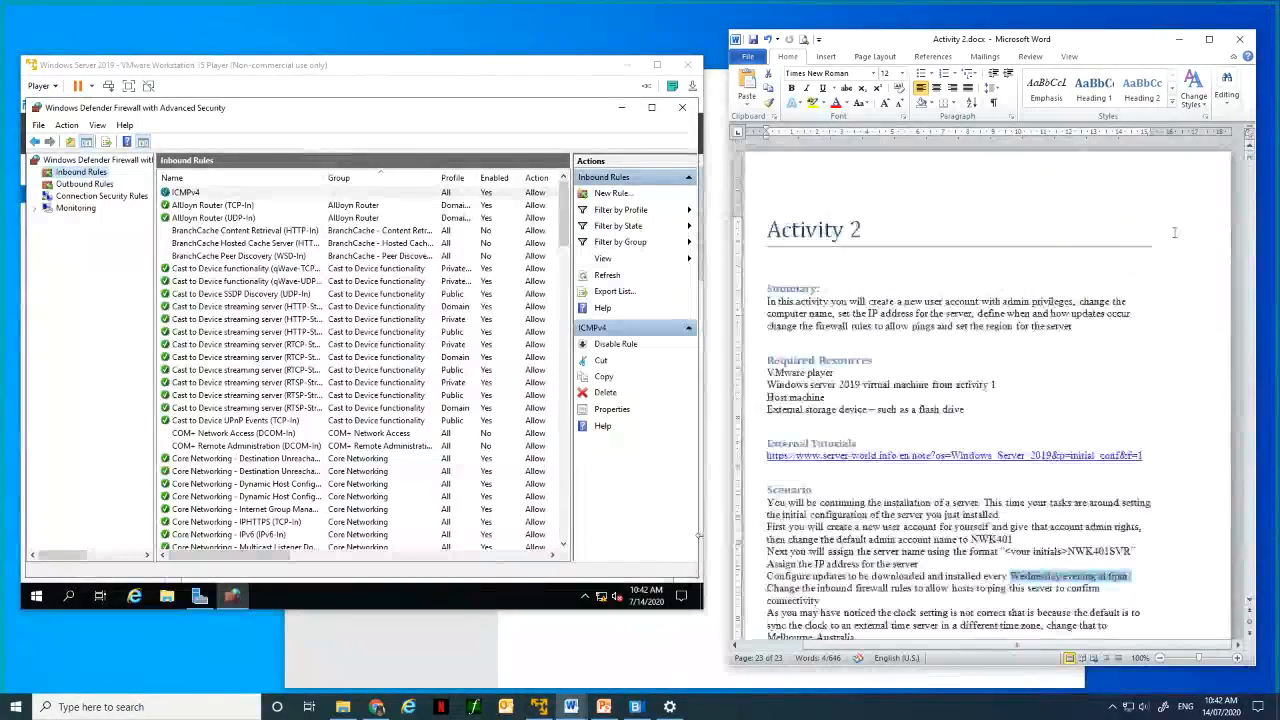
pyautogui.scroll(-1, 1175, 233)
pyautogui.scroll(-4, 1175, 233)
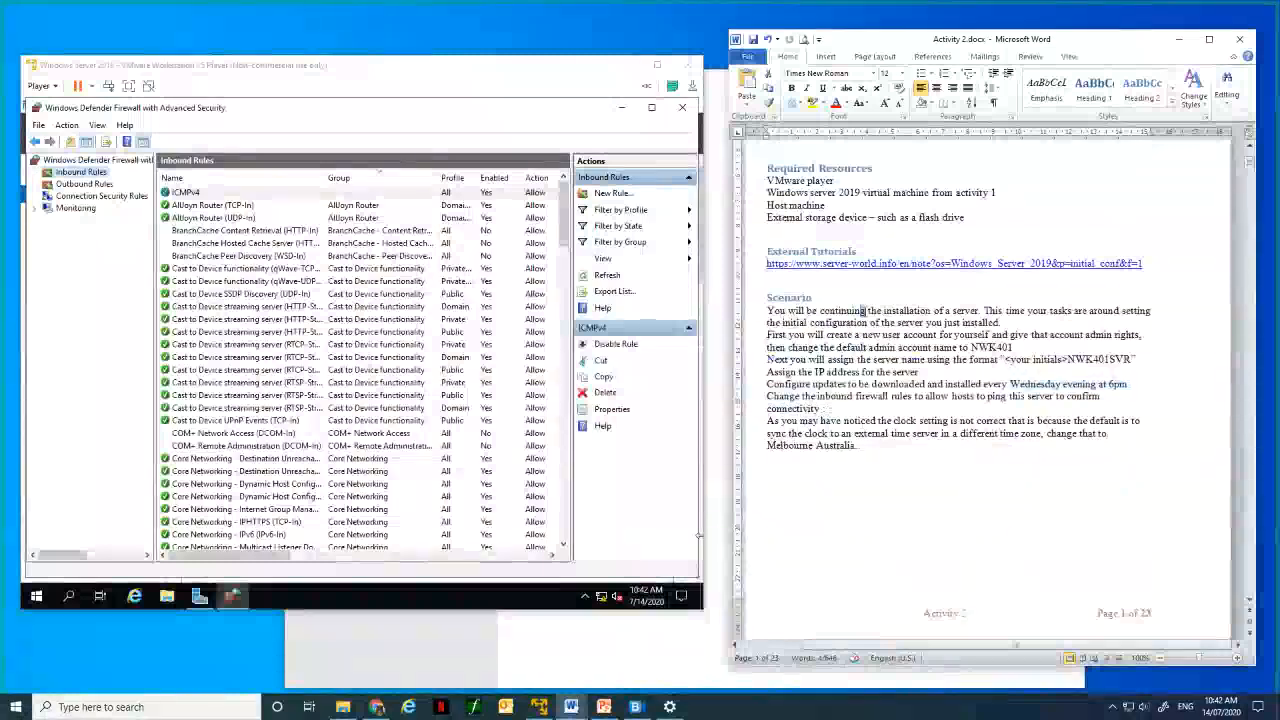
pyautogui.moveTo(820, 311); pyautogui.dragTo(1003, 321)
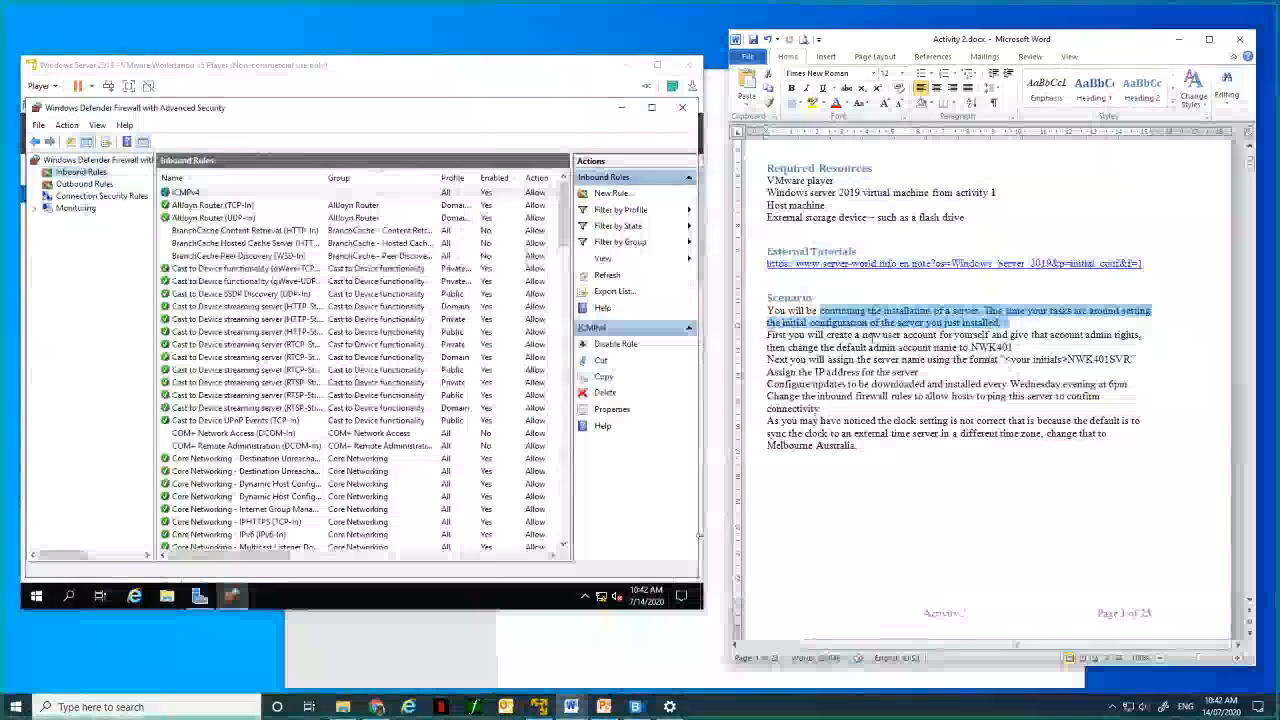
pyautogui.moveTo(865, 335); pyautogui.dragTo(1006, 347)
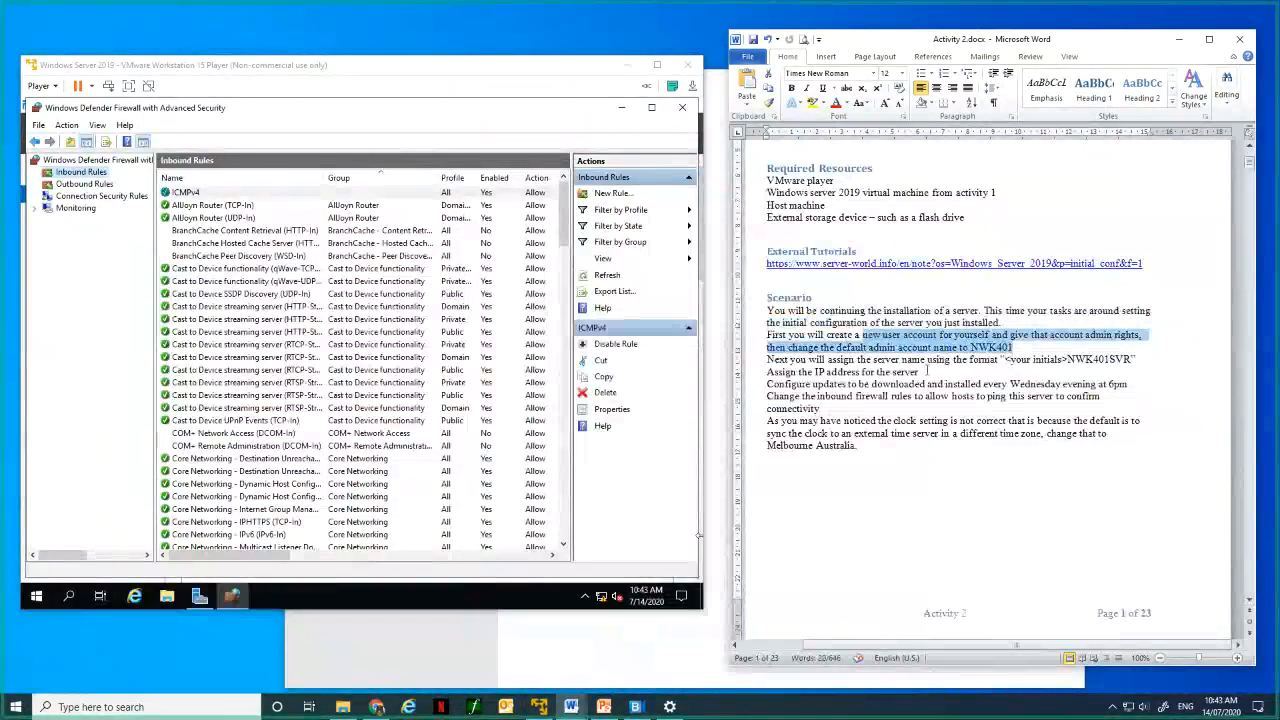
pyautogui.moveTo(928, 361); pyautogui.dragTo(1008, 361)
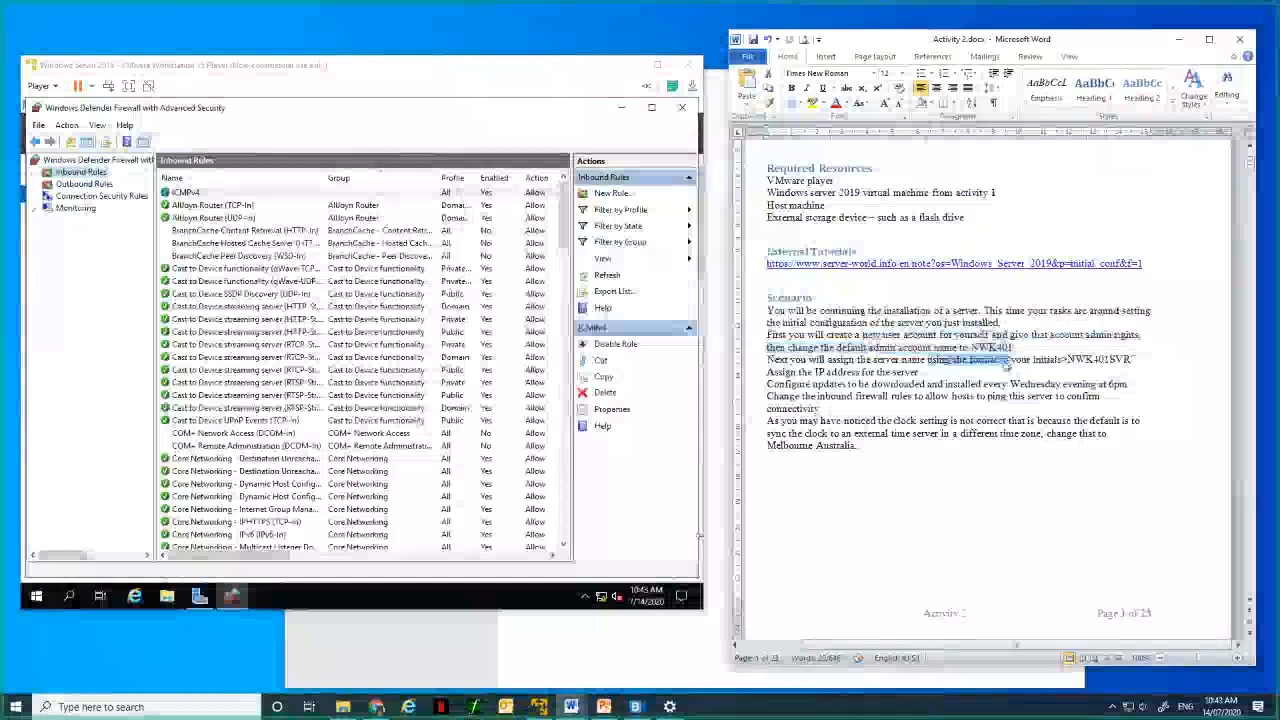
pyautogui.moveTo(826, 371); pyautogui.dragTo(1123, 388)
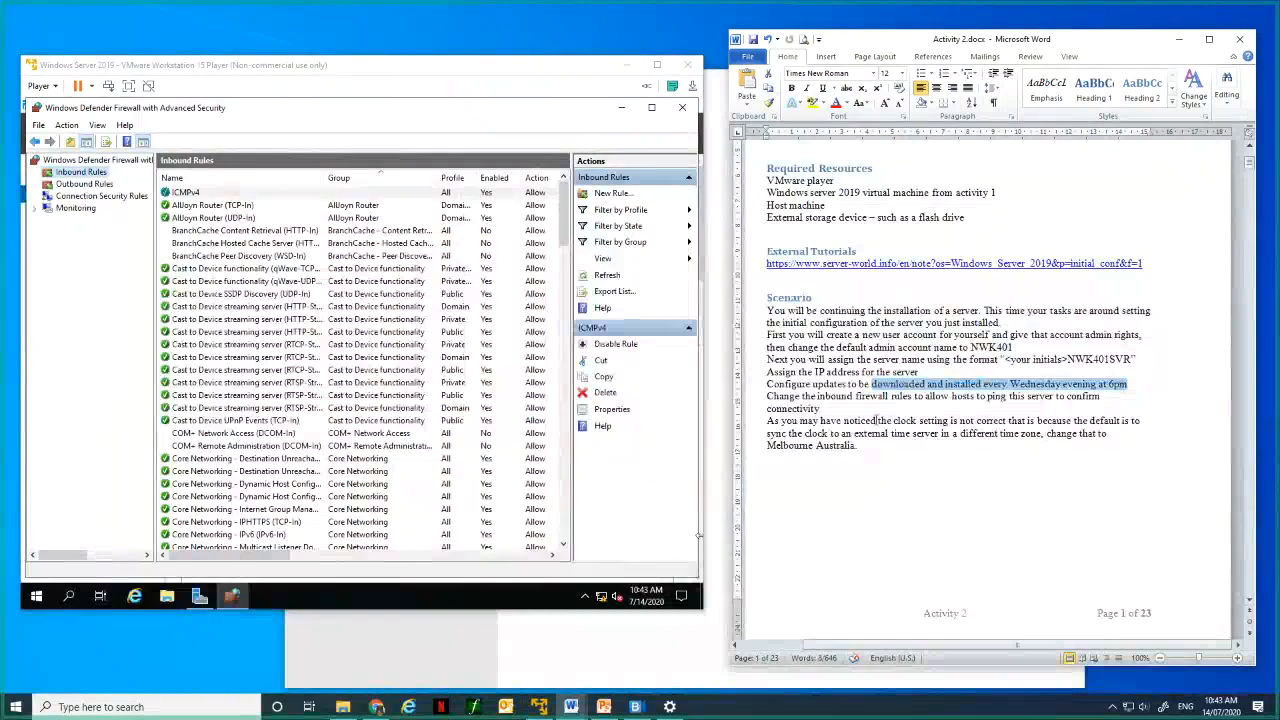
pyautogui.moveTo(856, 396); pyautogui.dragTo(1100, 396)
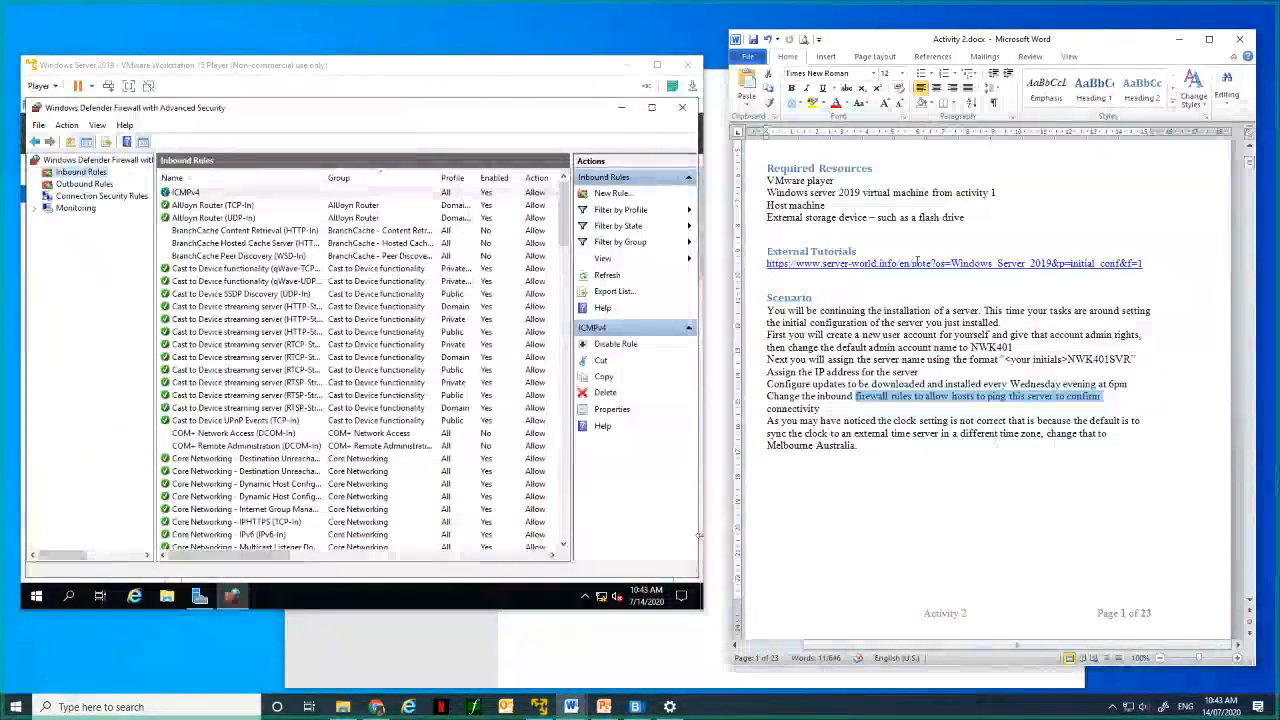
pyautogui.moveTo(919, 421); pyautogui.dragTo(1138, 425)
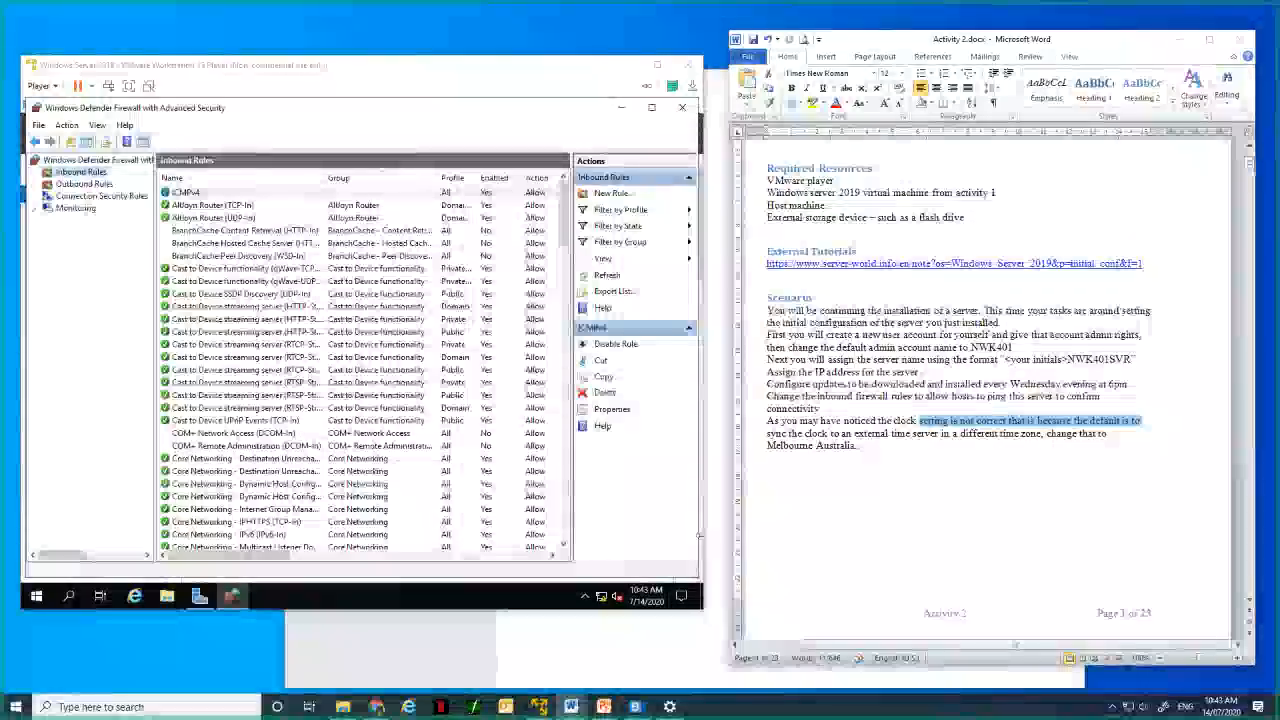
# - Close the firewall console, then open and close Network & Internet settings from the tray
pyautogui.click(686, 110)
pyautogui.click(686, 110)
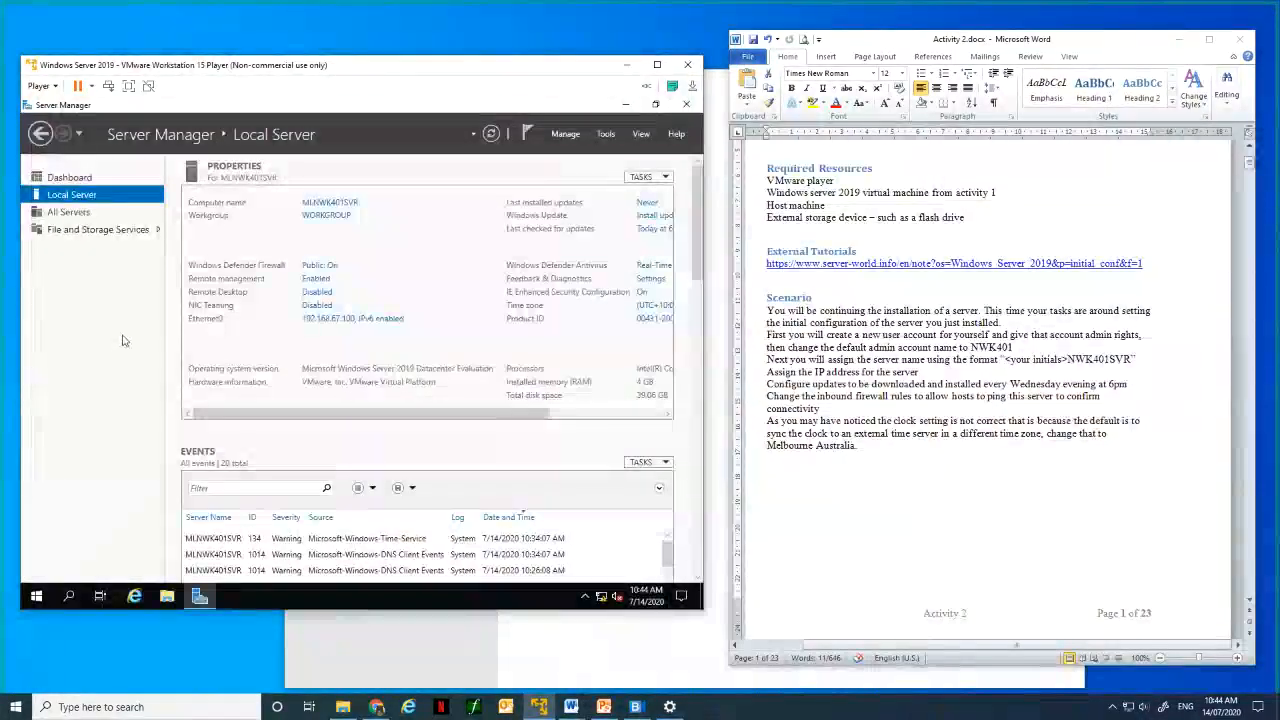
pyautogui.click(600, 597)
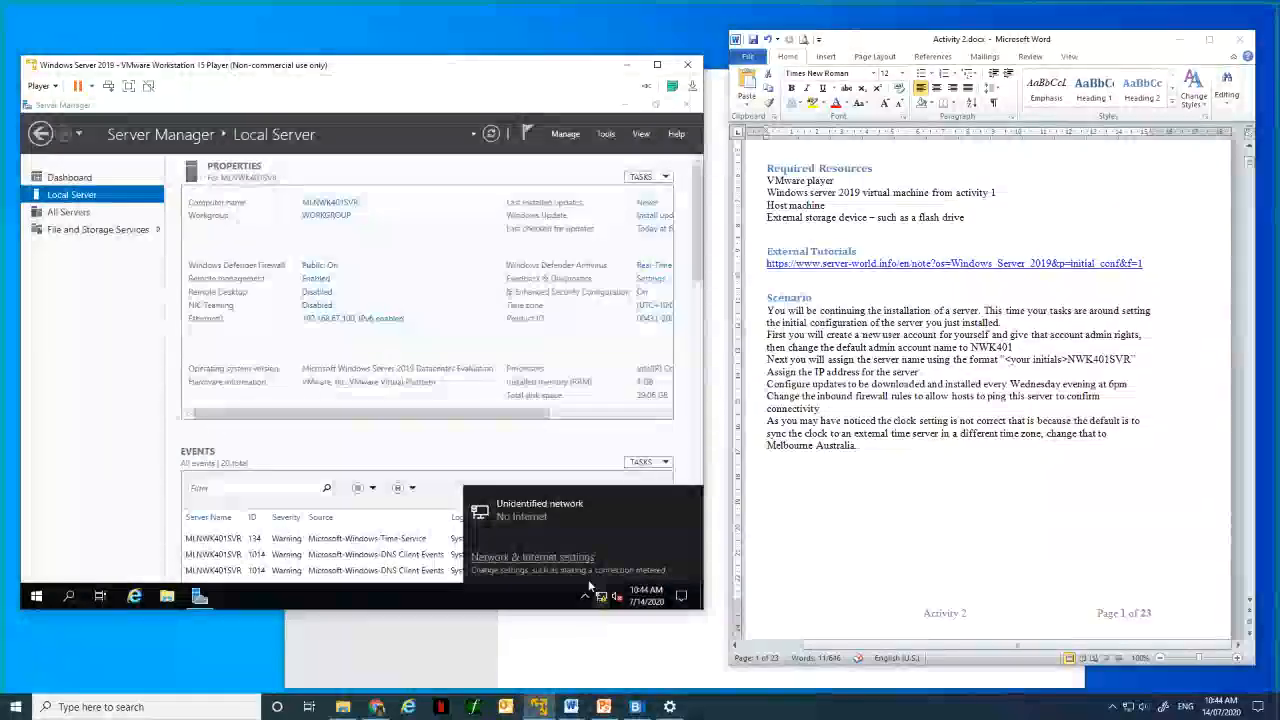
pyautogui.click(560, 558)
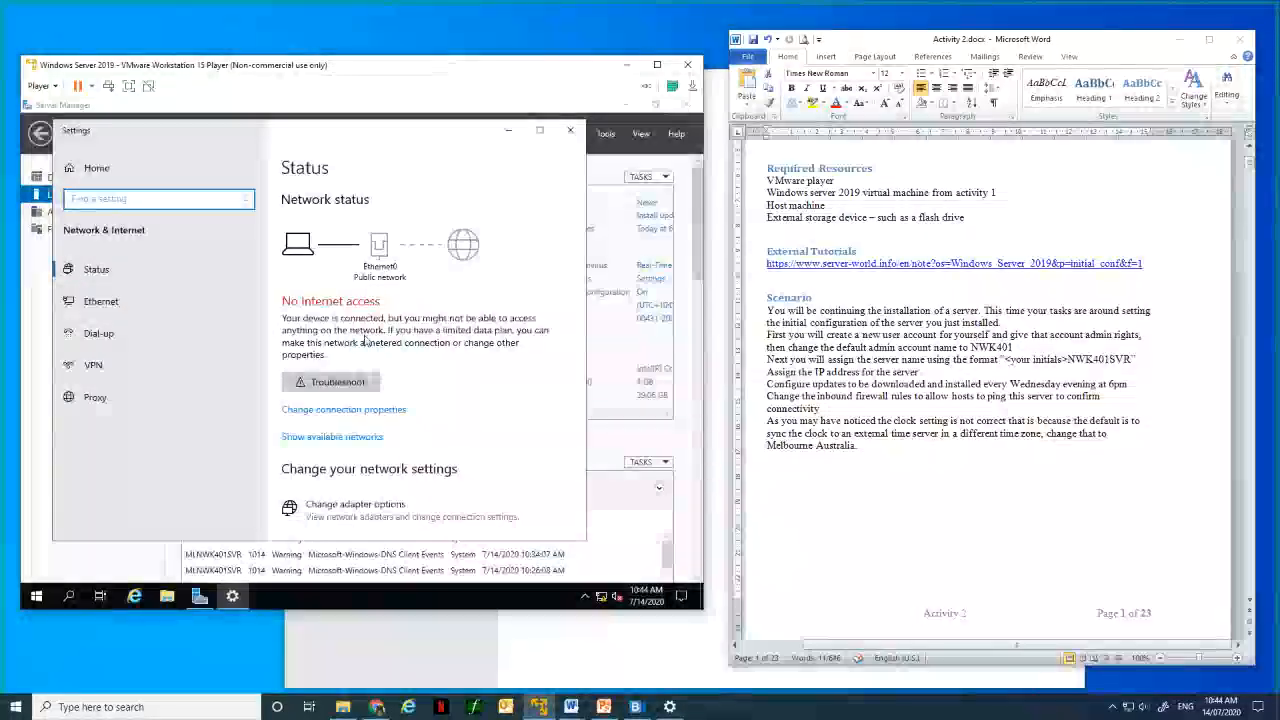
pyautogui.click(570, 131)
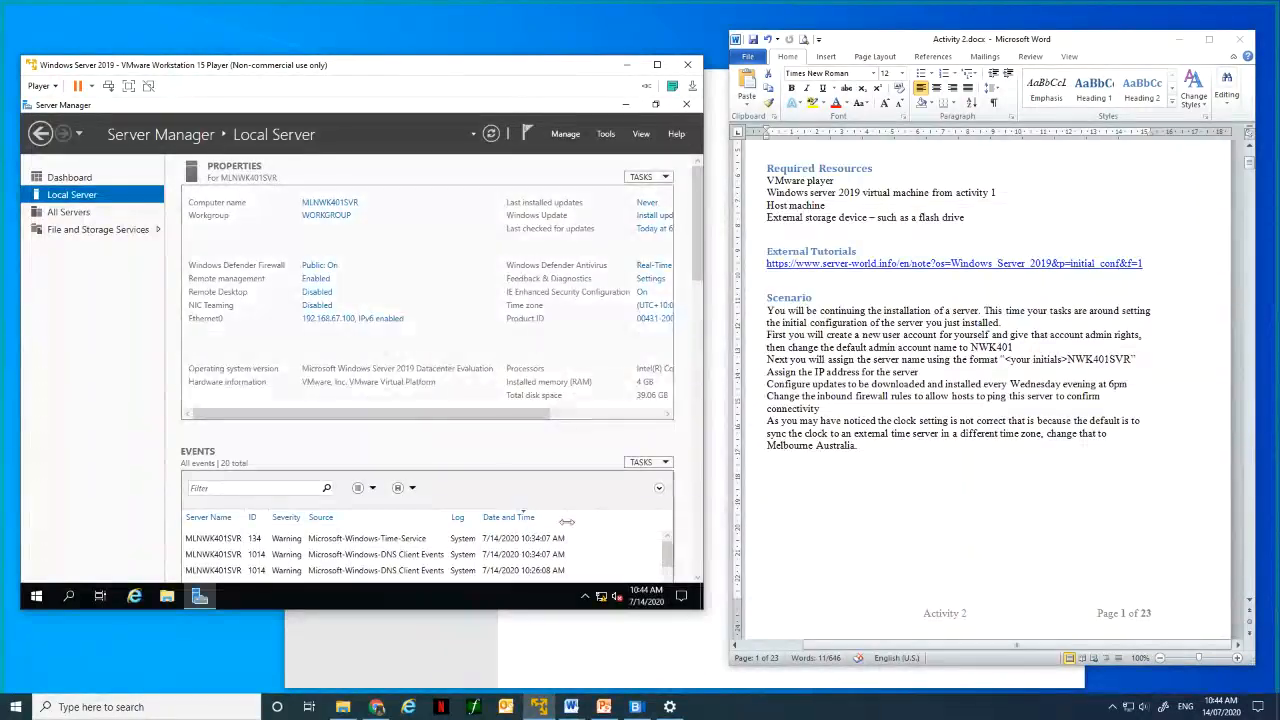
# - Open Network & Internet settings, go to Ethernet, and list adapters to select Ethernet0
pyautogui.rightClick(604, 598)
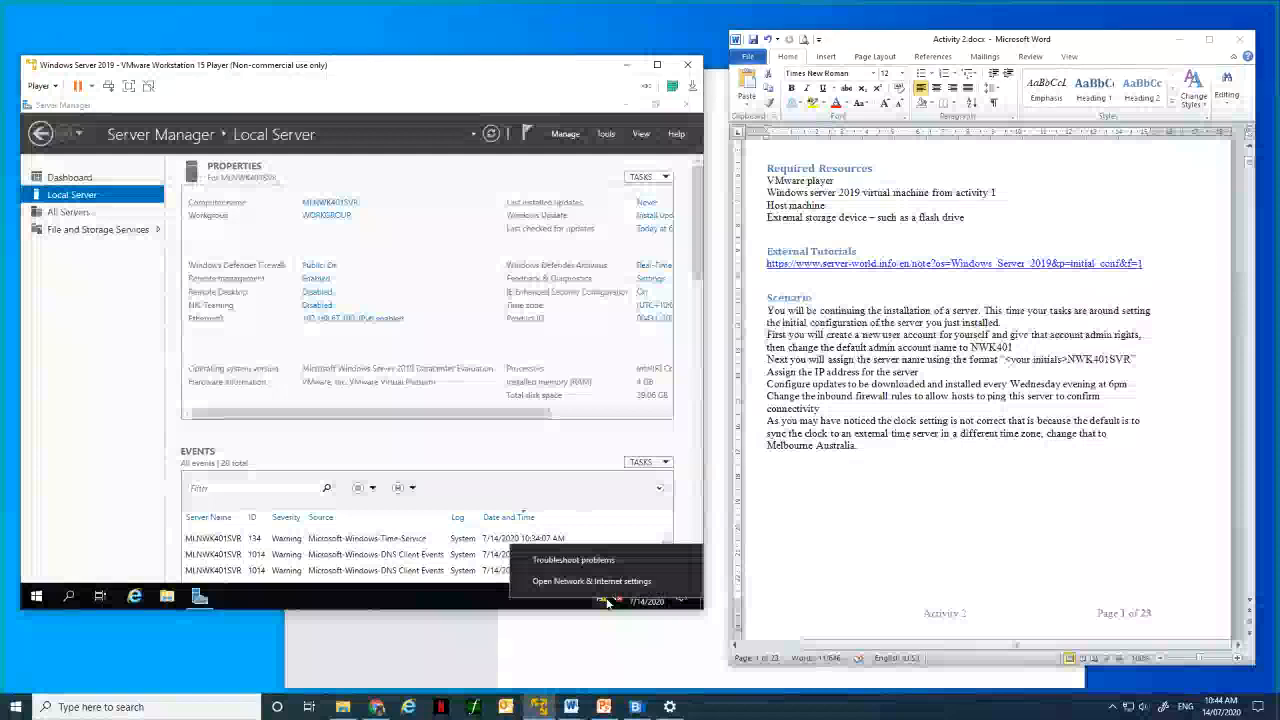
pyautogui.click(591, 581)
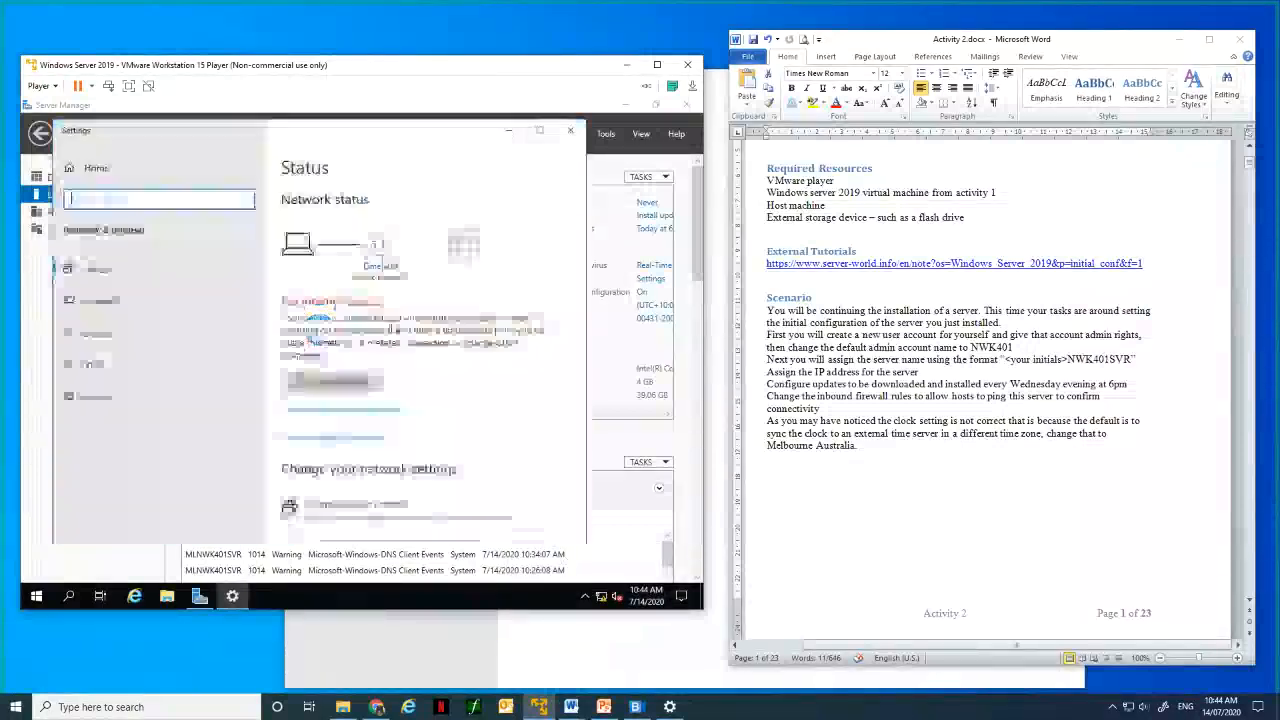
pyautogui.click(395, 418)
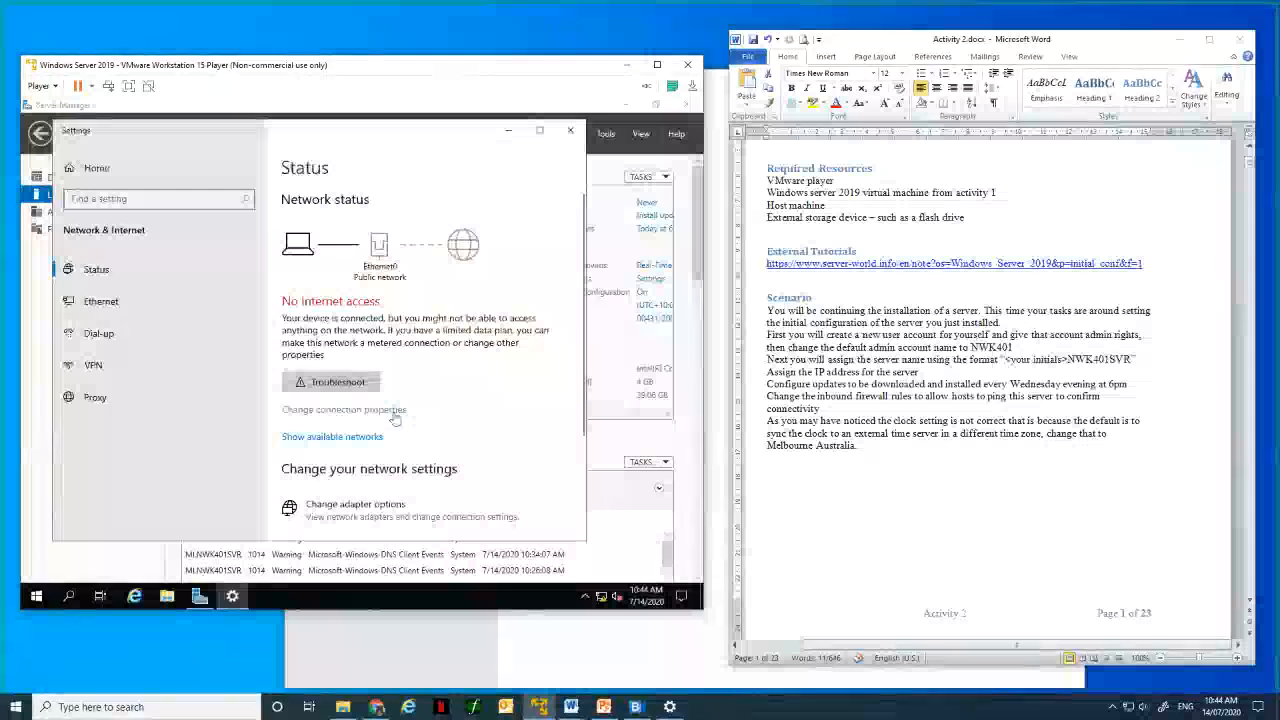
pyautogui.scroll(-3, 445, 430)
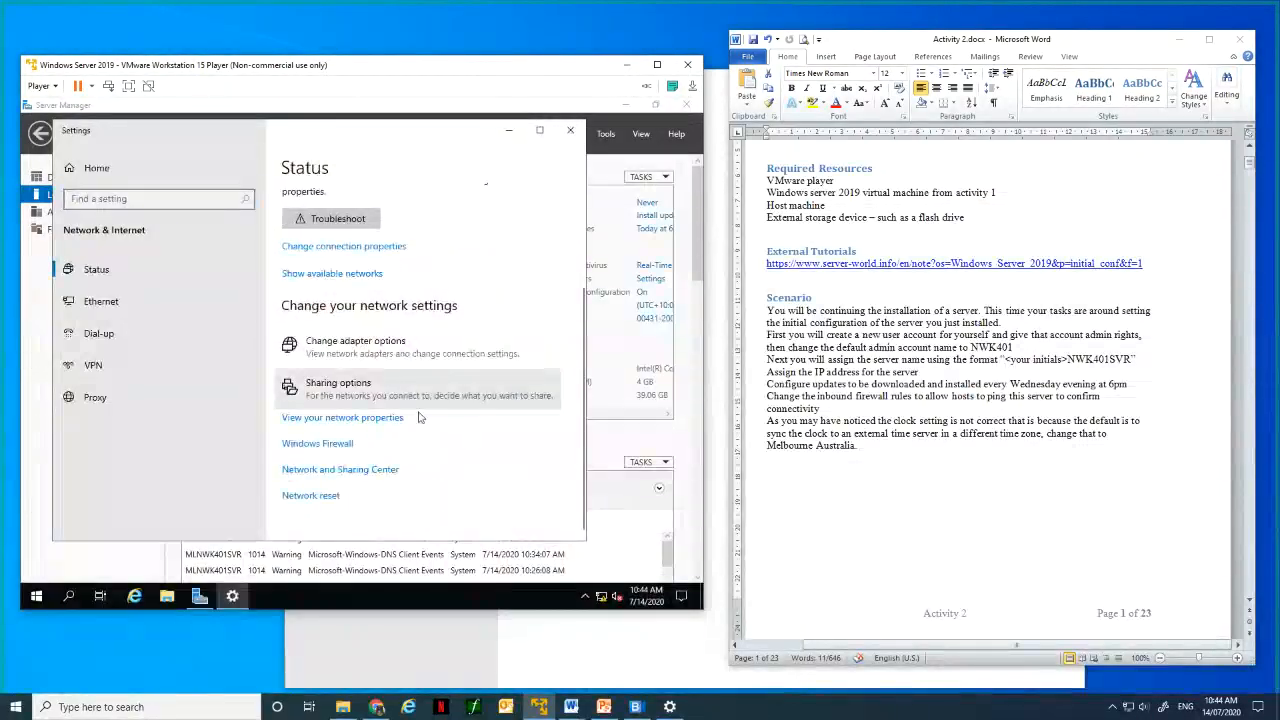
pyautogui.scroll(3, 412, 390)
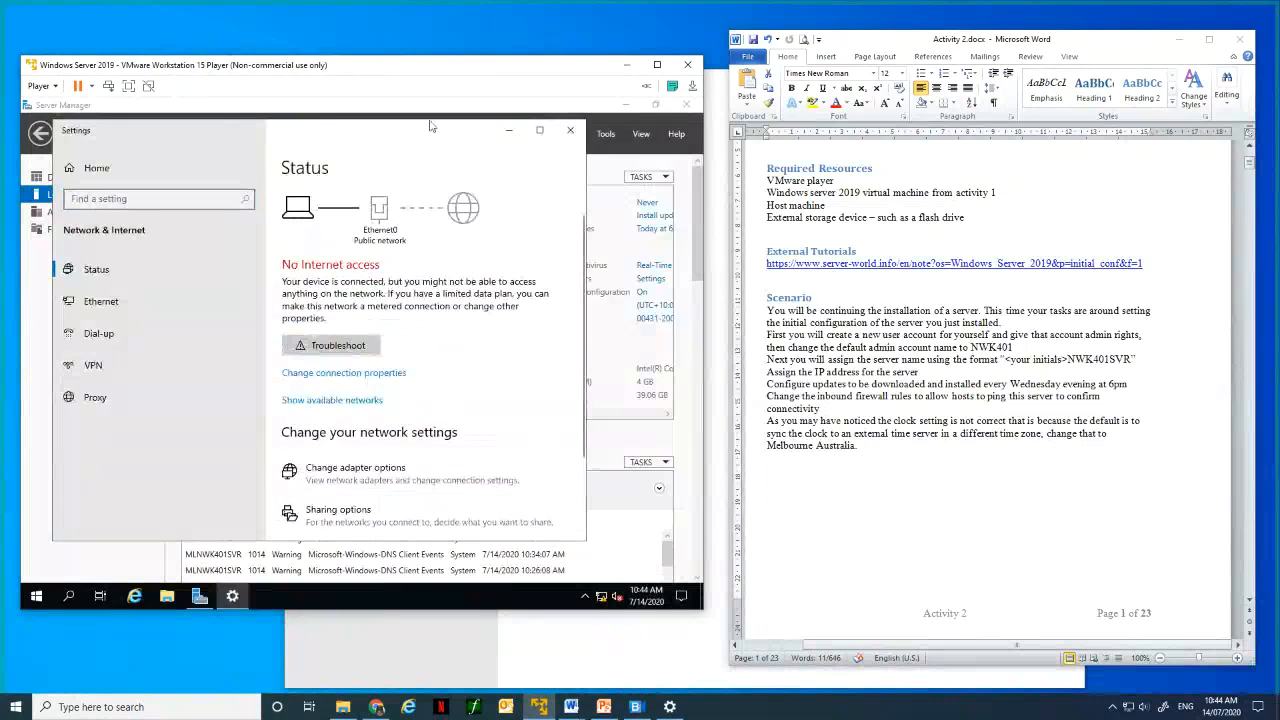
pyautogui.moveTo(431, 127); pyautogui.dragTo(431, 295)
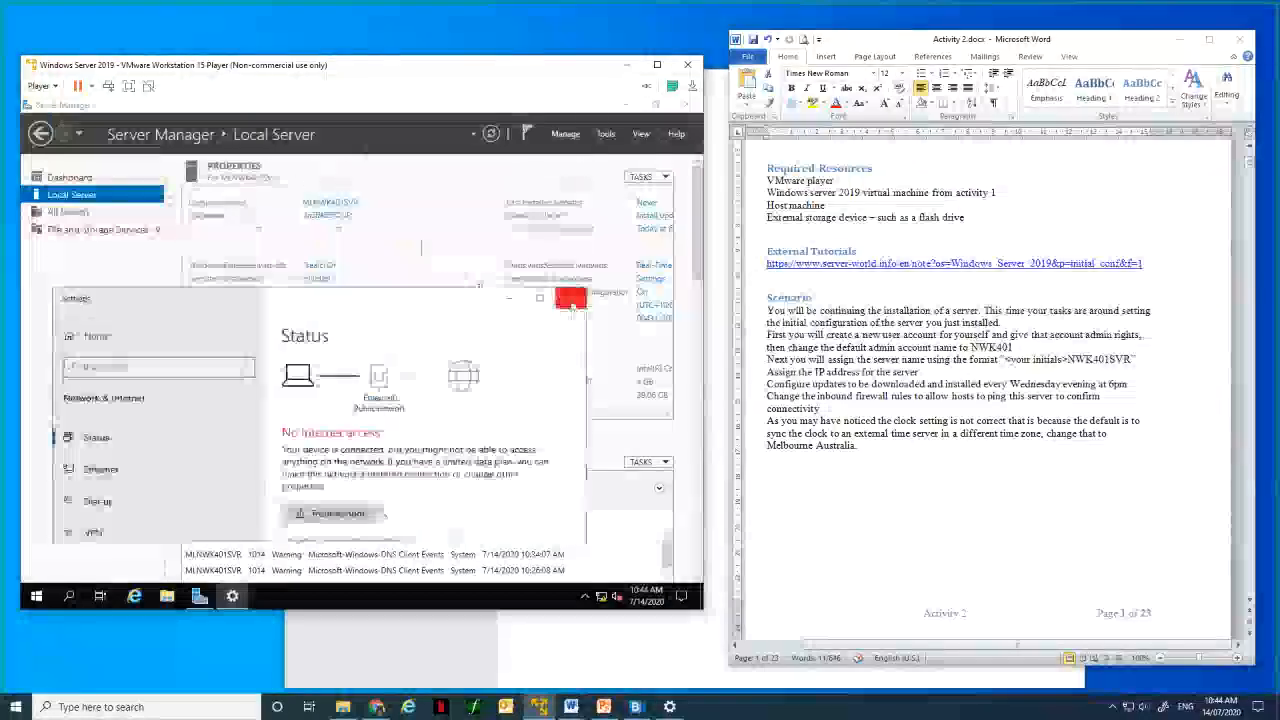
pyautogui.scroll(-3, 401, 447)
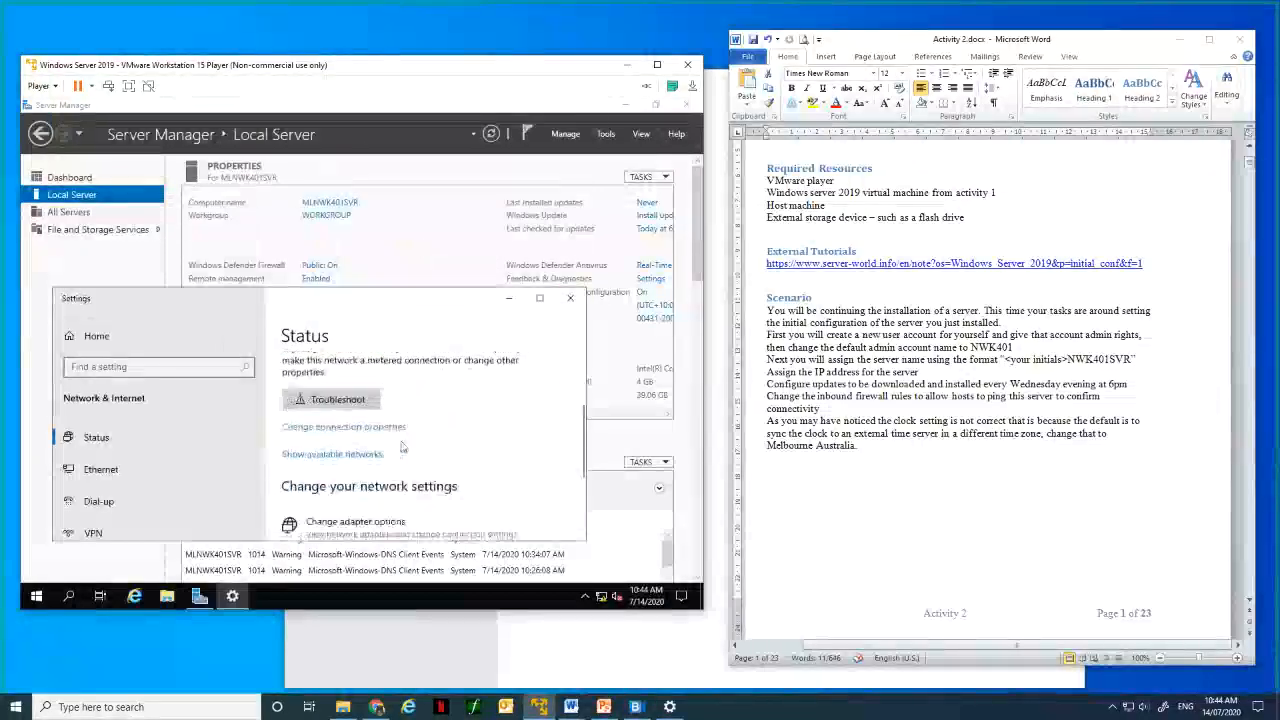
pyautogui.scroll(-3, 386, 457)
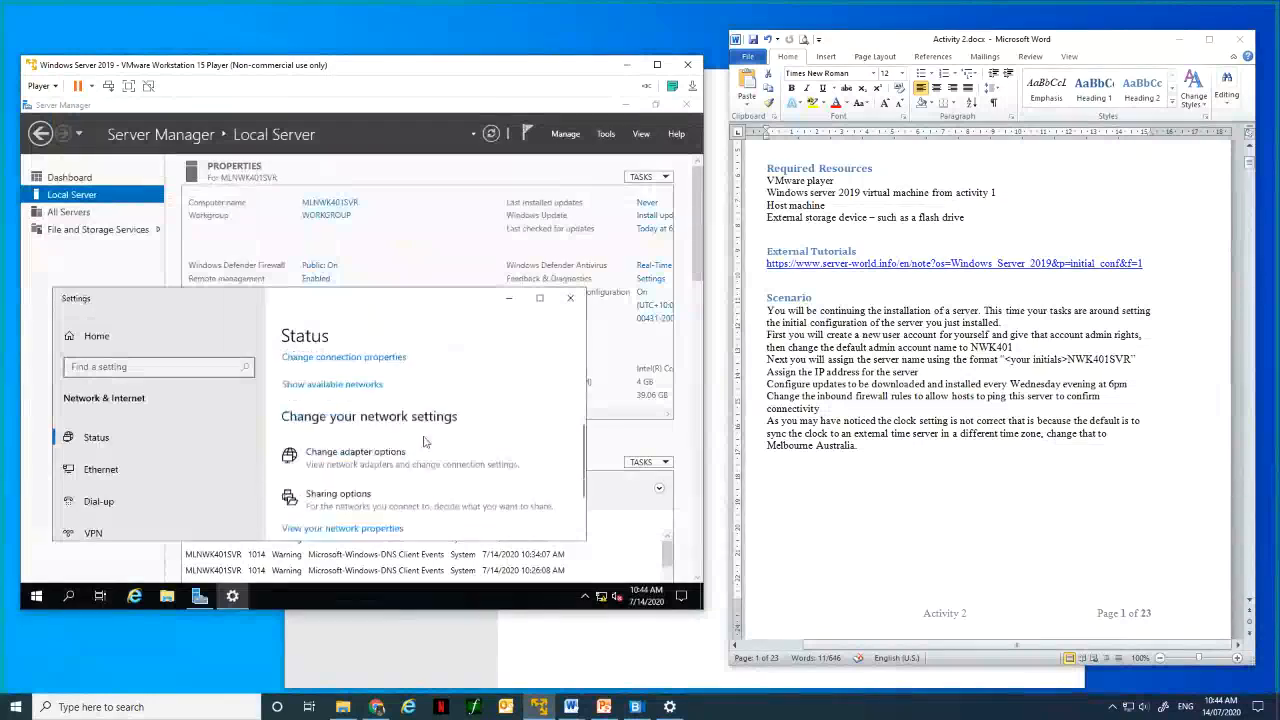
pyautogui.click(100, 469)
pyautogui.click(330, 451)
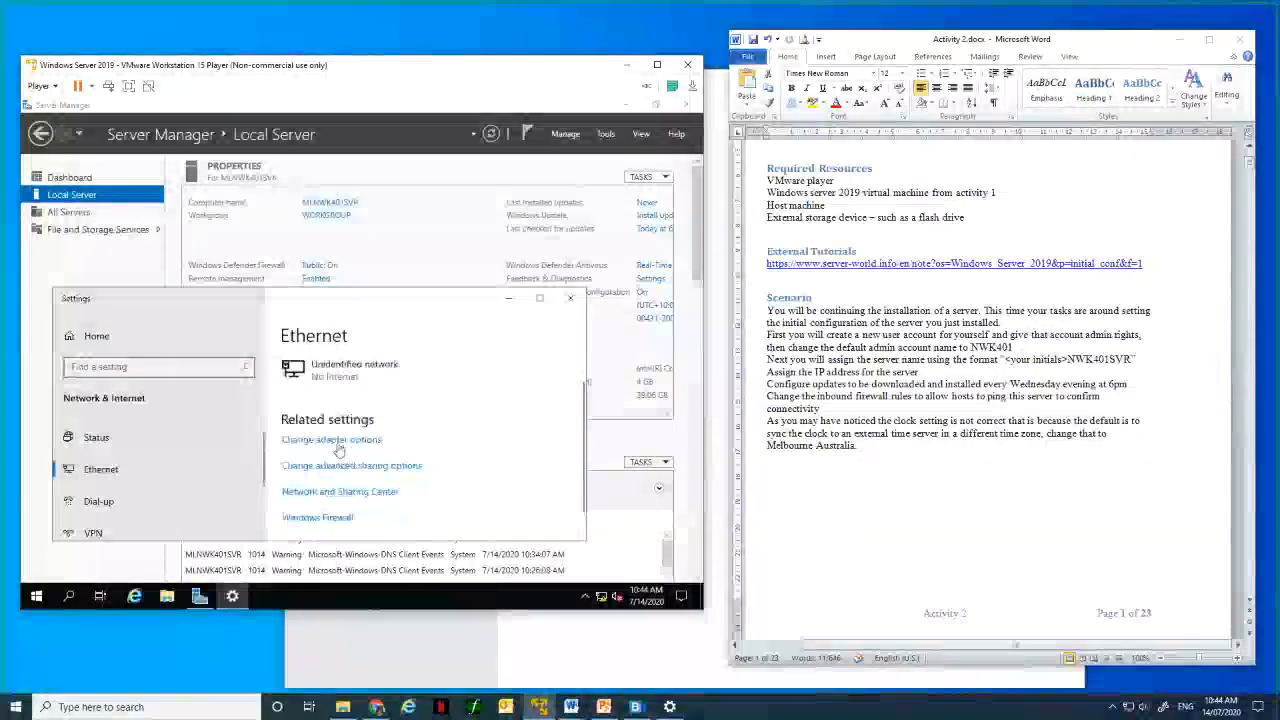
pyautogui.click(178, 240)
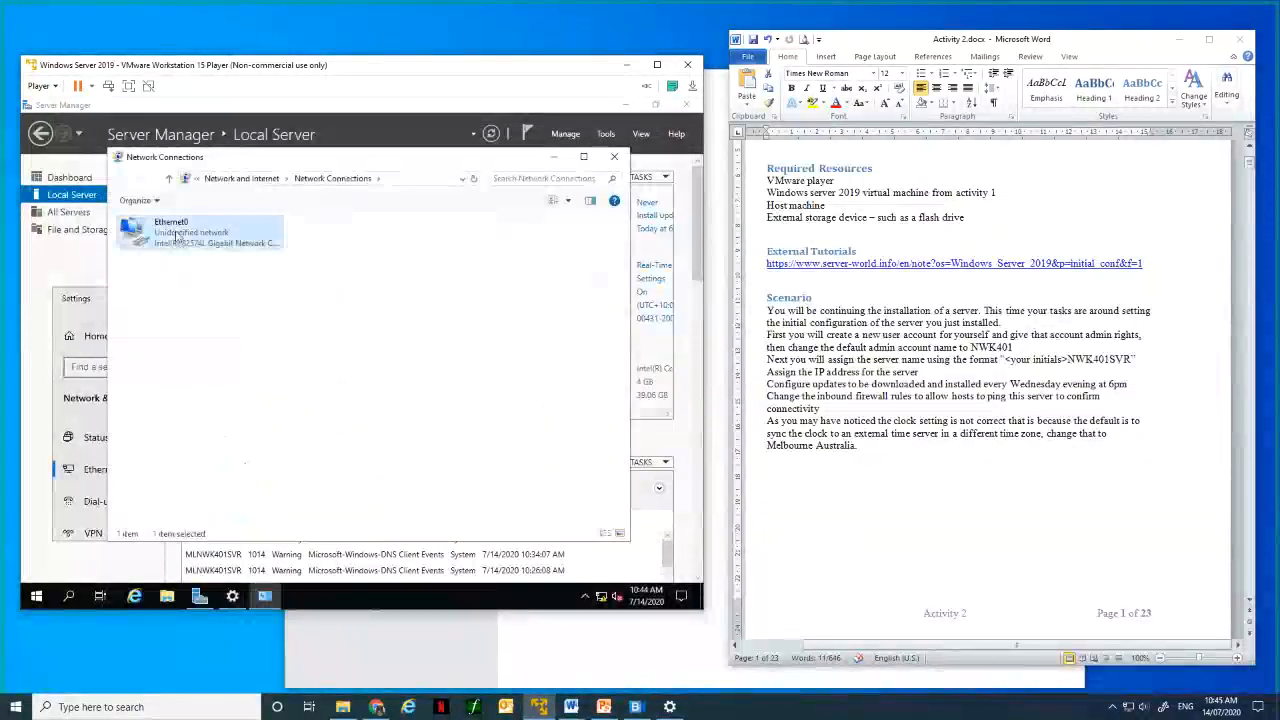
# - Set Ethernet0's IPv4 to 192.168.1.100 with gateway 192.168.1.1, then close network windows
pyautogui.rightClick(178, 240)
pyautogui.click(241, 357)
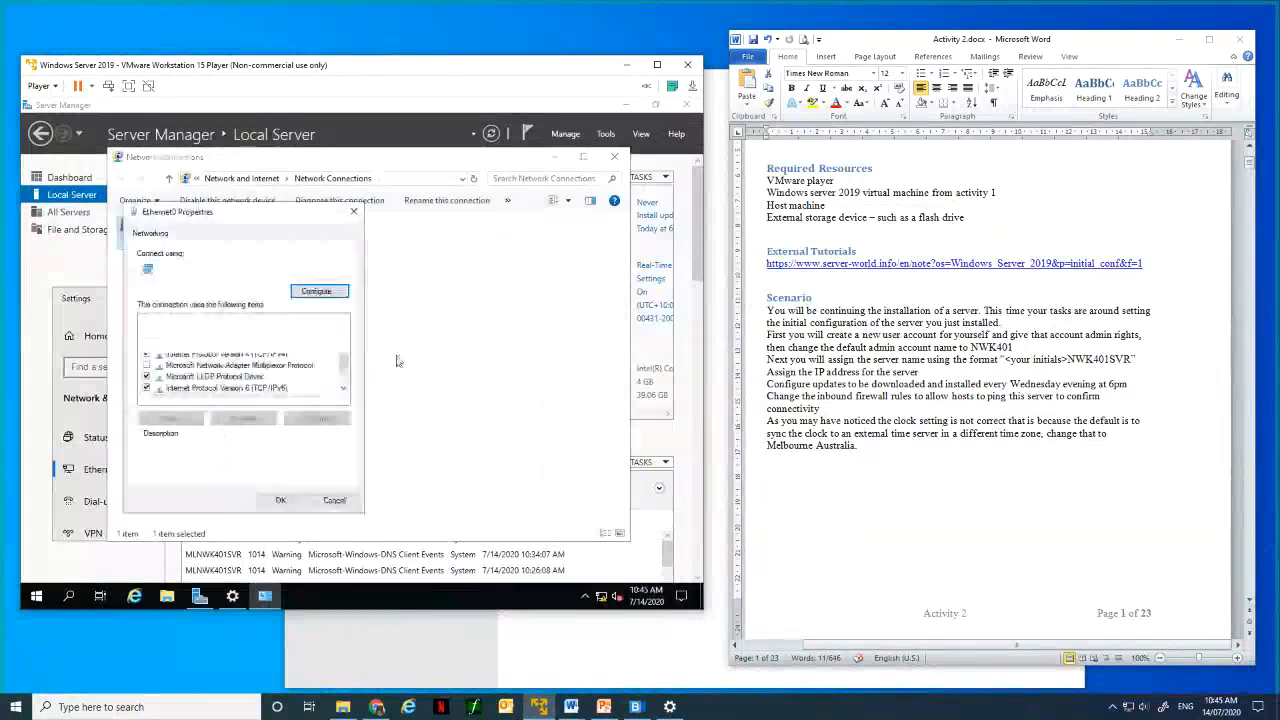
pyautogui.click(220, 354)
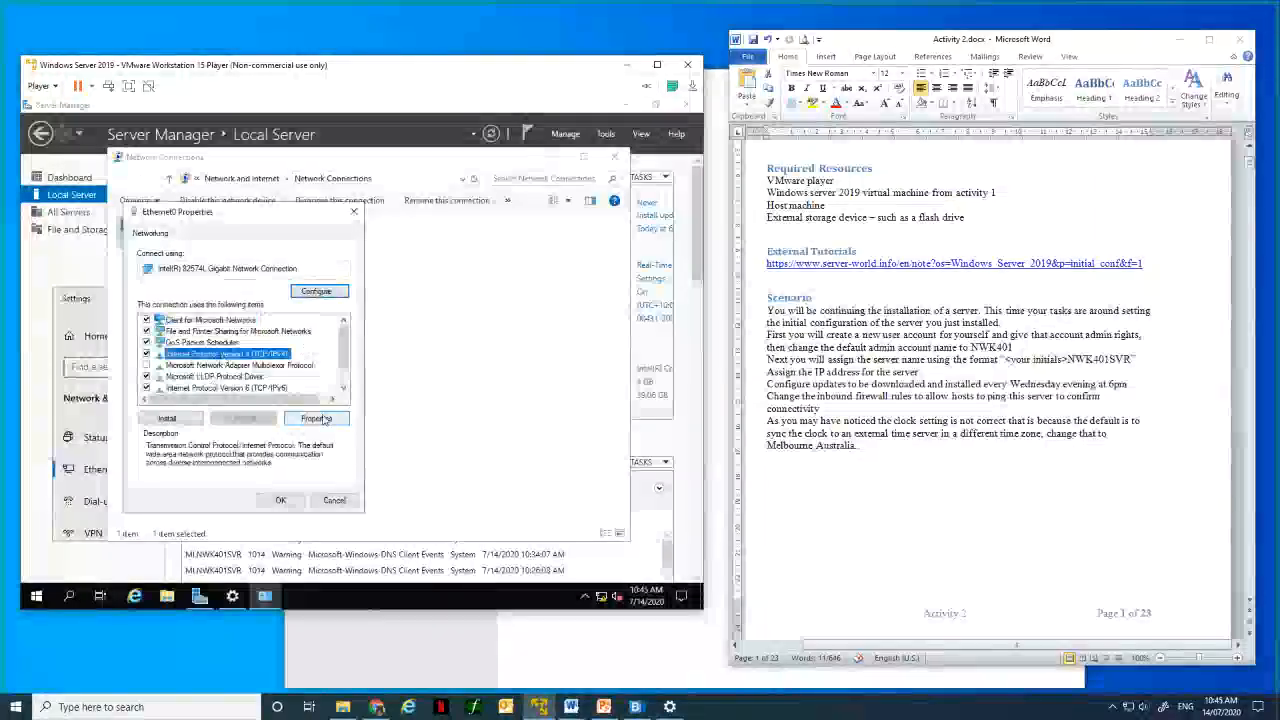
pyautogui.click(316, 418)
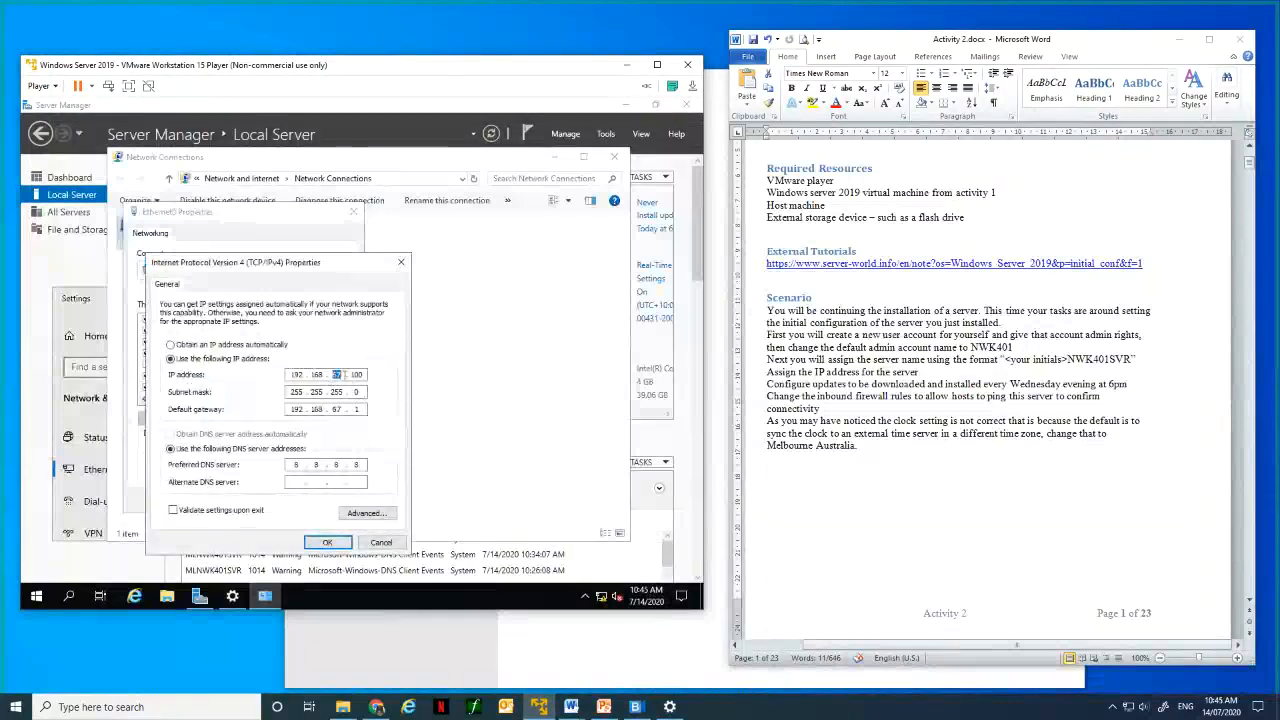
pyautogui.write('1')
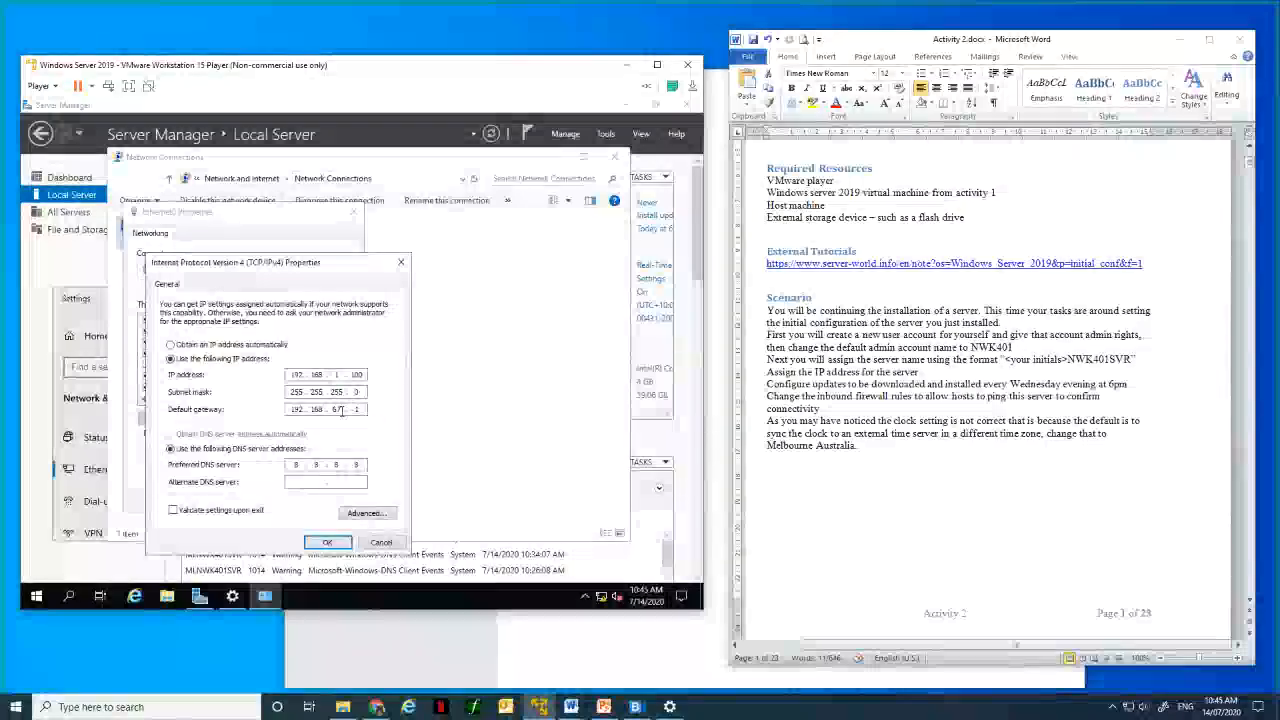
pyautogui.doubleClick(337, 409)
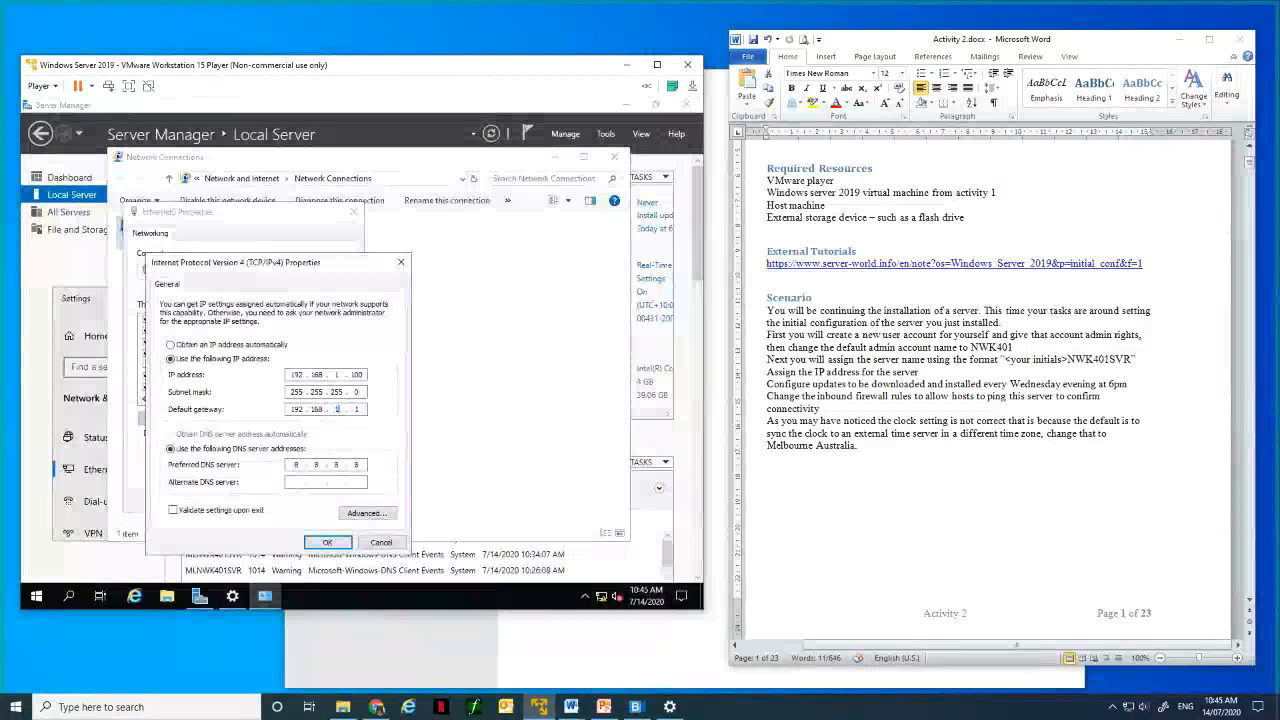
pyautogui.click(327, 542)
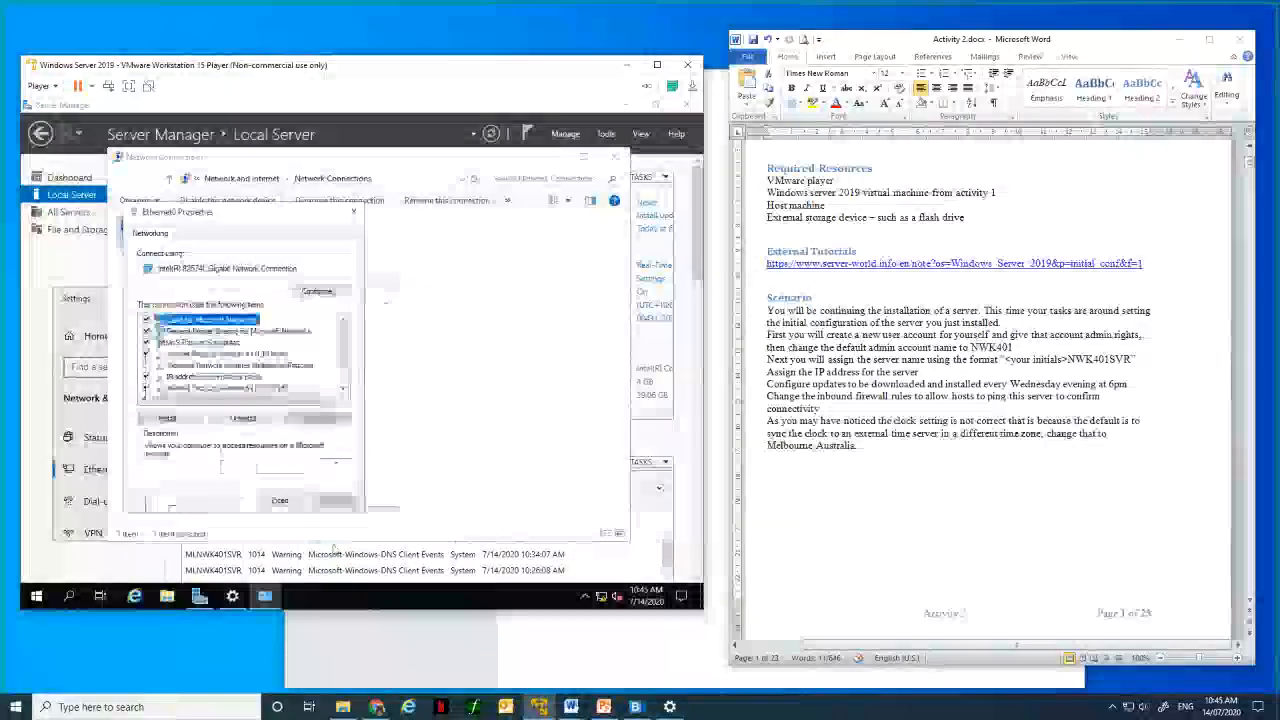
pyautogui.click(281, 506)
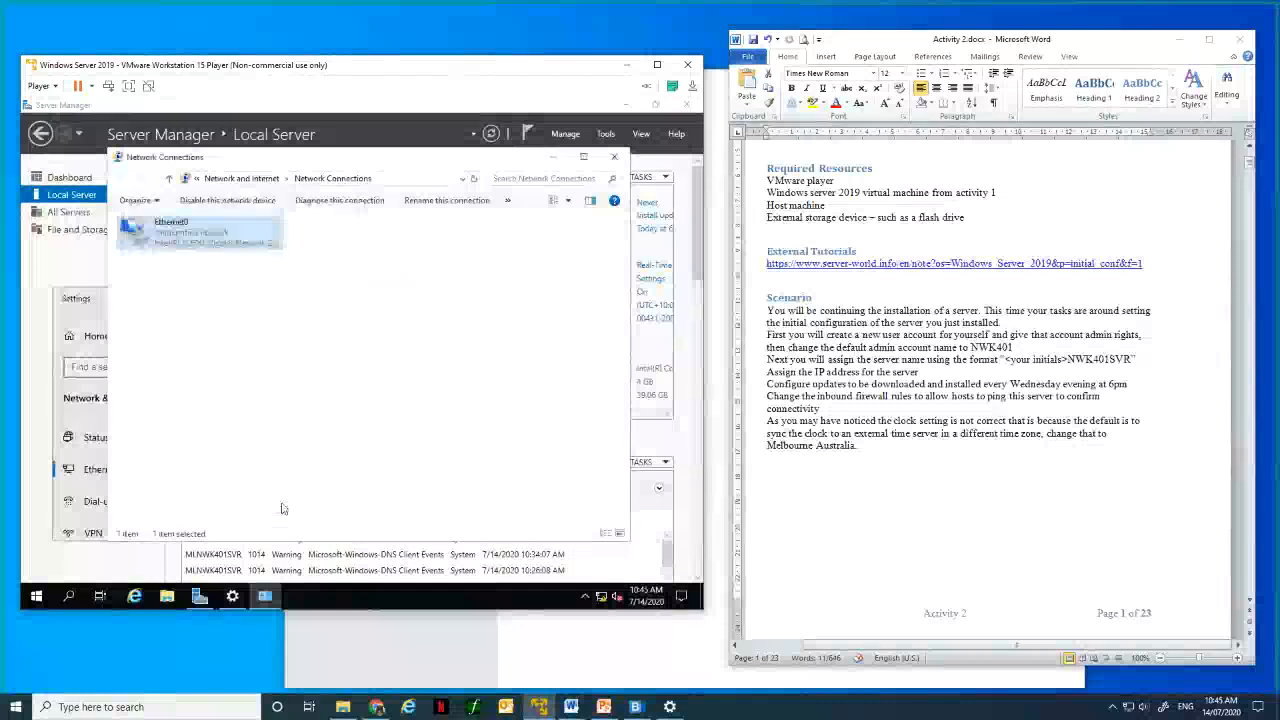
pyautogui.click(613, 157)
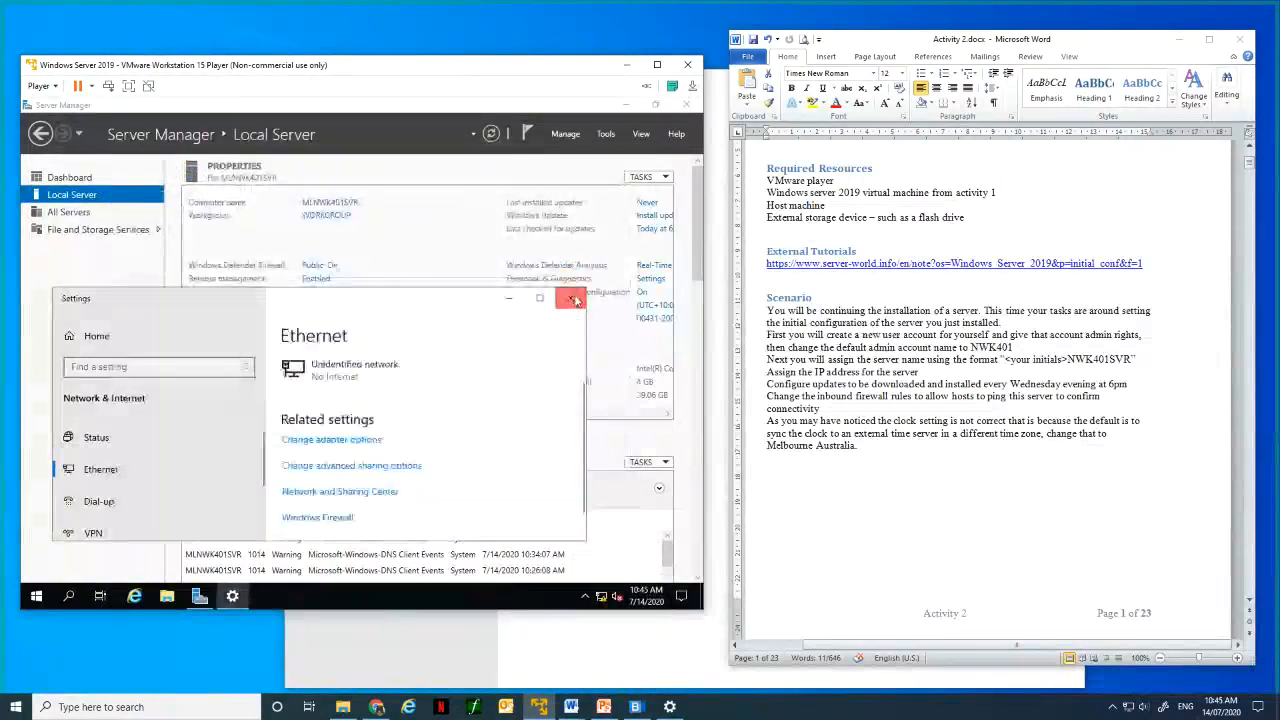
pyautogui.click(570, 298)
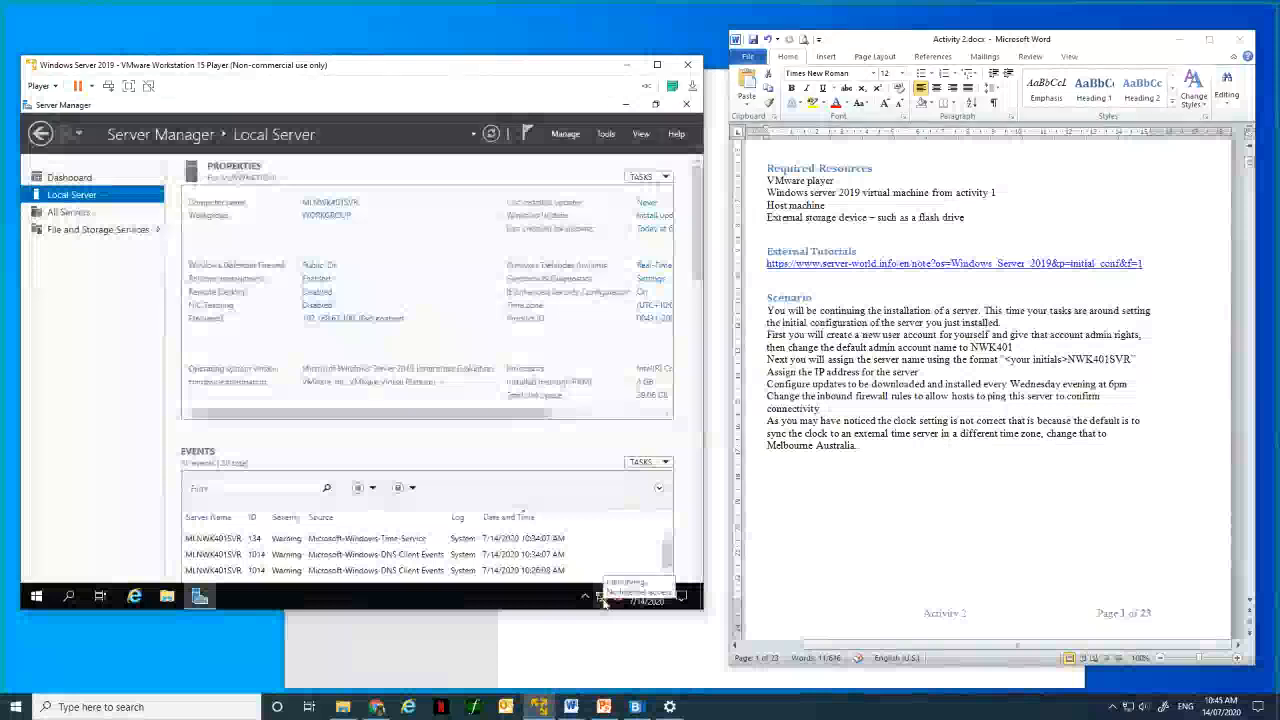